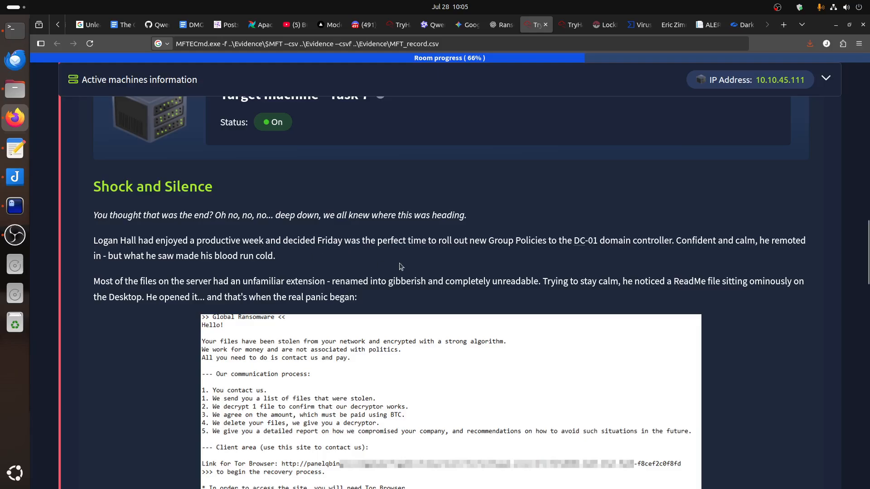
# Read the Shock and Silence scenario, enlarge the ransom note to examine it, and find the machine credentials and tool locations.
pyautogui.moveTo(494, 242); pyautogui.dragTo(715, 242)
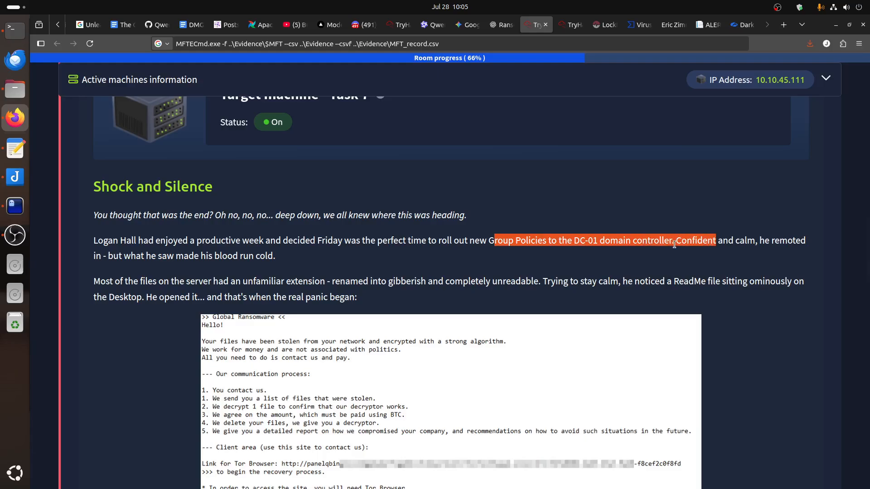
pyautogui.scroll(-1, 675, 245)
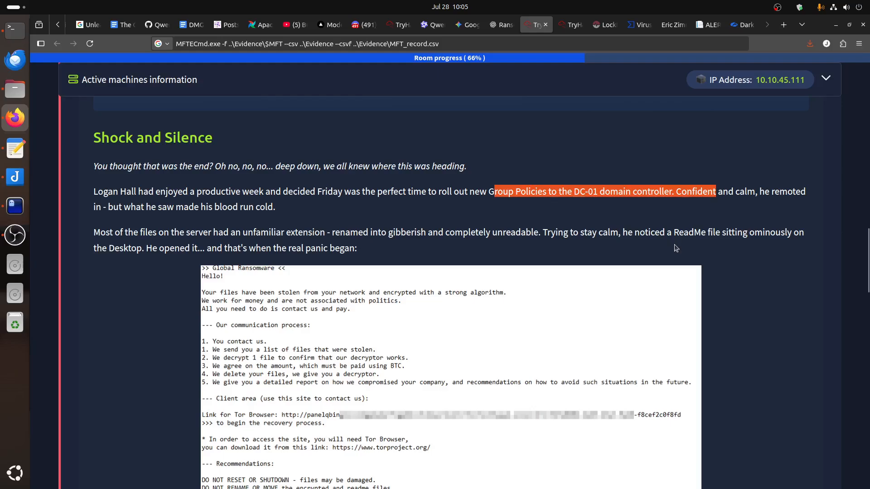
pyautogui.click(190, 232)
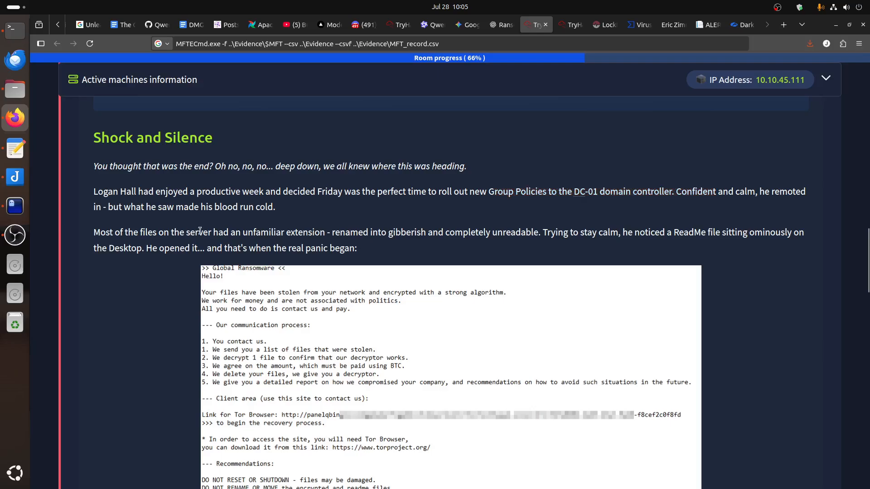
pyautogui.moveTo(720, 231); pyautogui.dragTo(649, 232)
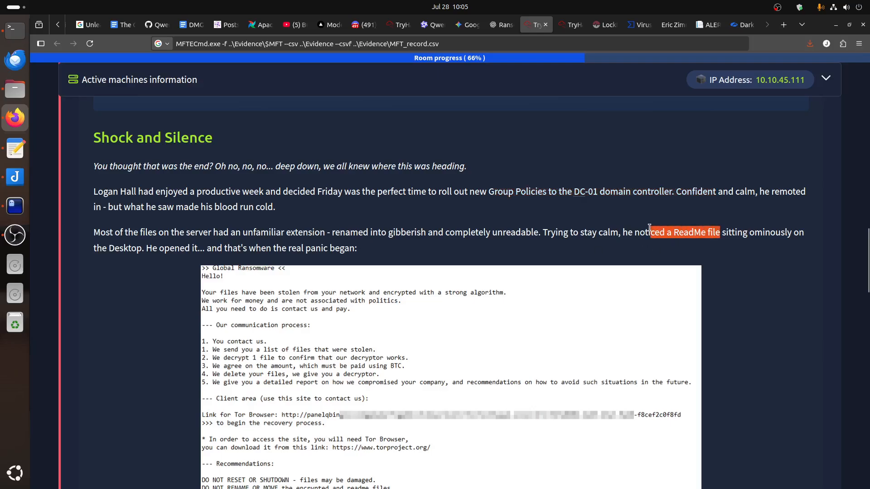
pyautogui.scroll(-2, 272, 320)
pyautogui.click(386, 307)
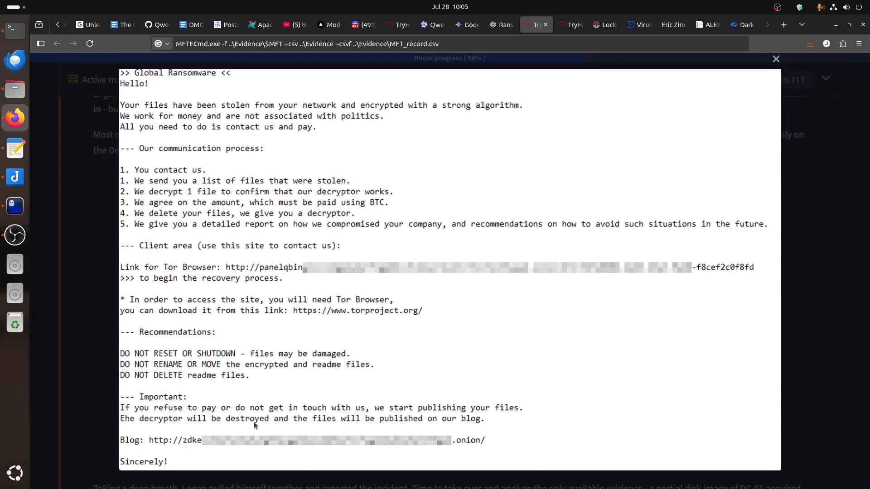
pyautogui.click(802, 301)
pyautogui.scroll(-3, 627, 296)
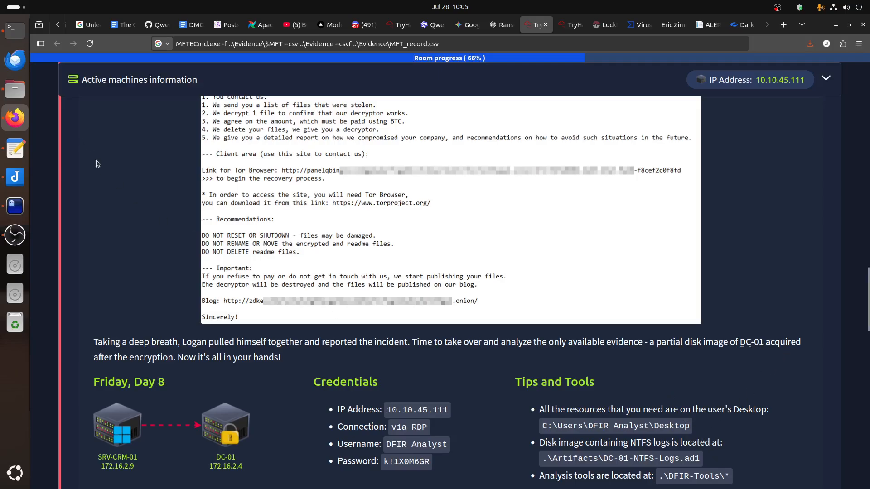
# Switch to the terminal, run the prepared xfreerdp command for 10.10.45.111, and maximize the remote desktop window.
pyautogui.click(15, 29)
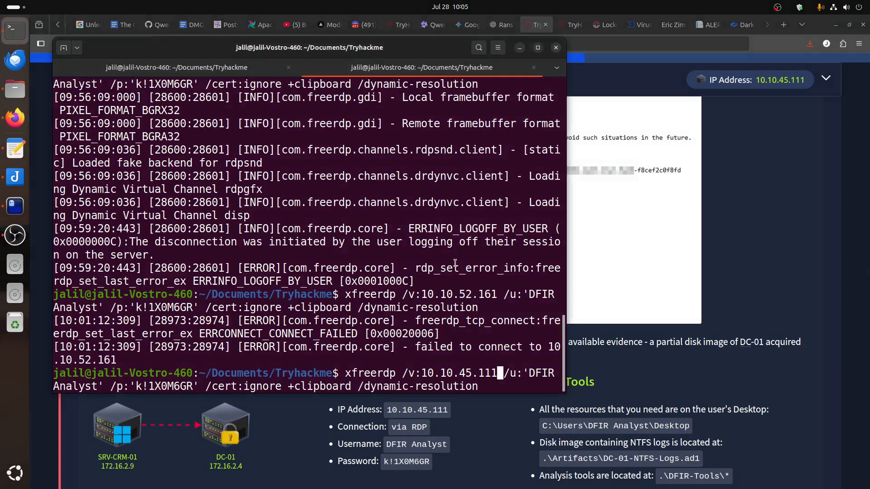
pyautogui.press('Return')
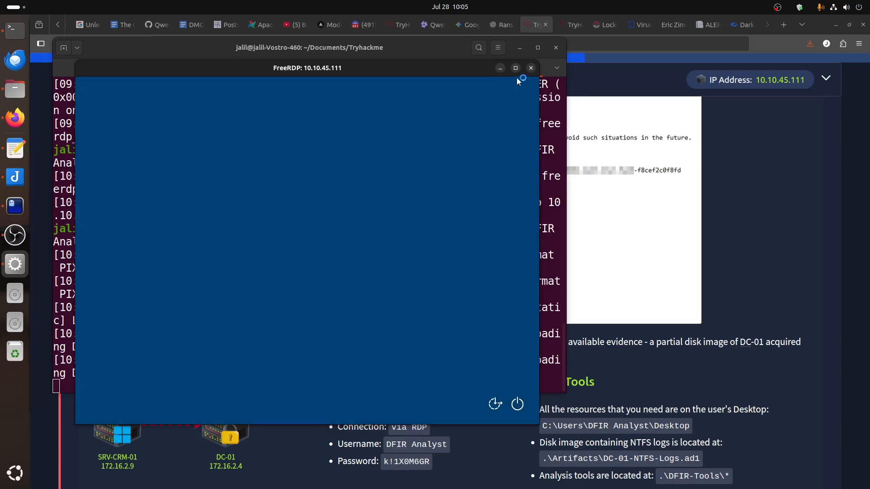
pyautogui.click(516, 69)
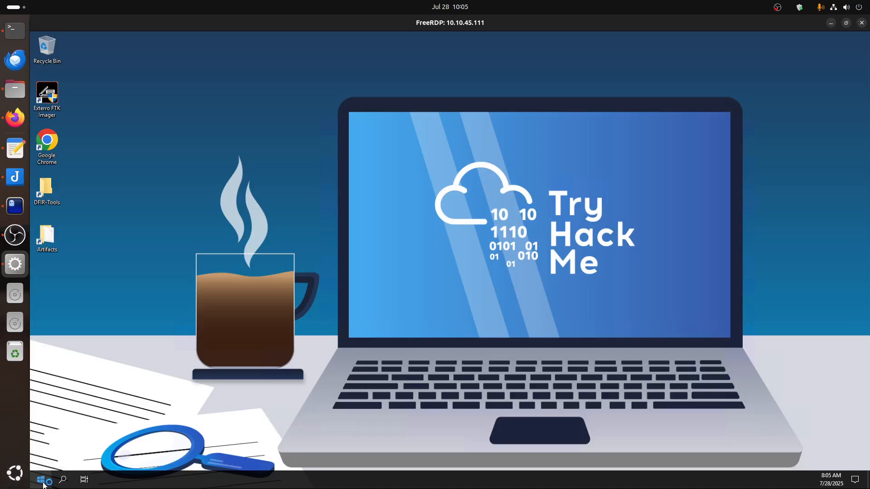
pyautogui.click(45, 485)
pyautogui.click(44, 484)
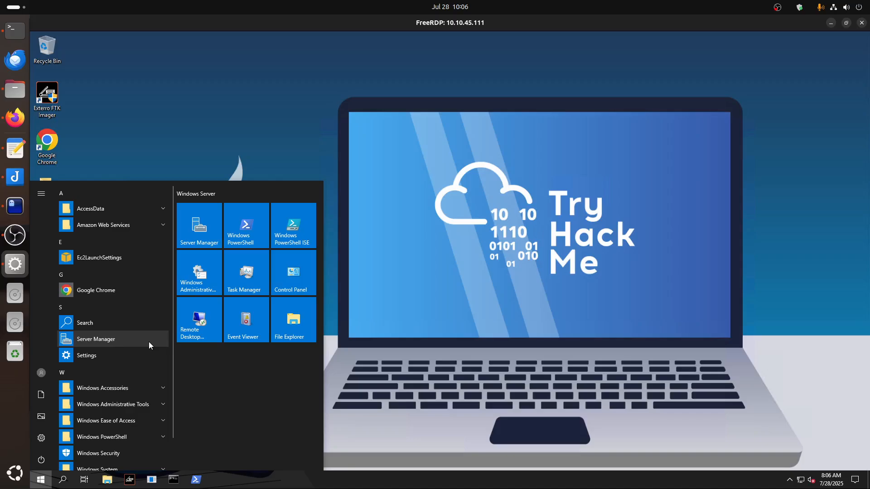
pyautogui.click(40, 481)
pyautogui.click(41, 481)
pyautogui.click(41, 481)
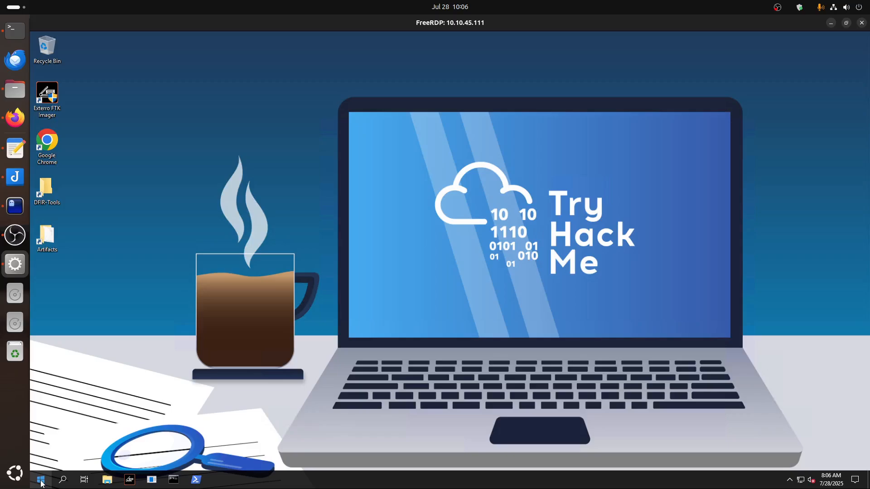
# Search the remote machine's settings for "font", enlarge the text size to about half of the available range, and close Settings.
pyautogui.click(41, 481)
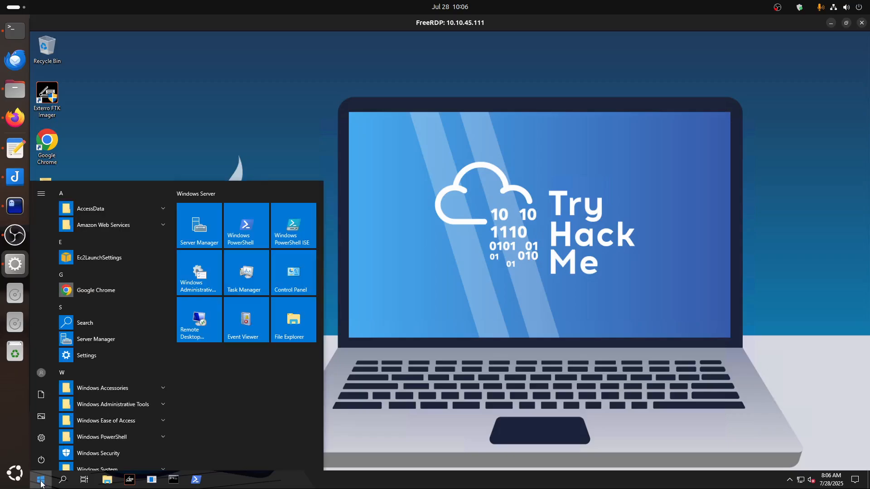
pyautogui.click(40, 481)
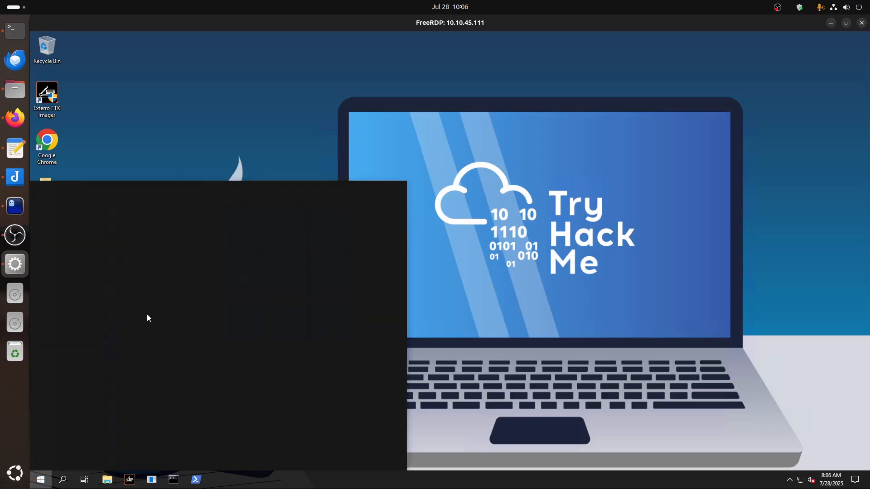
pyautogui.write('font')
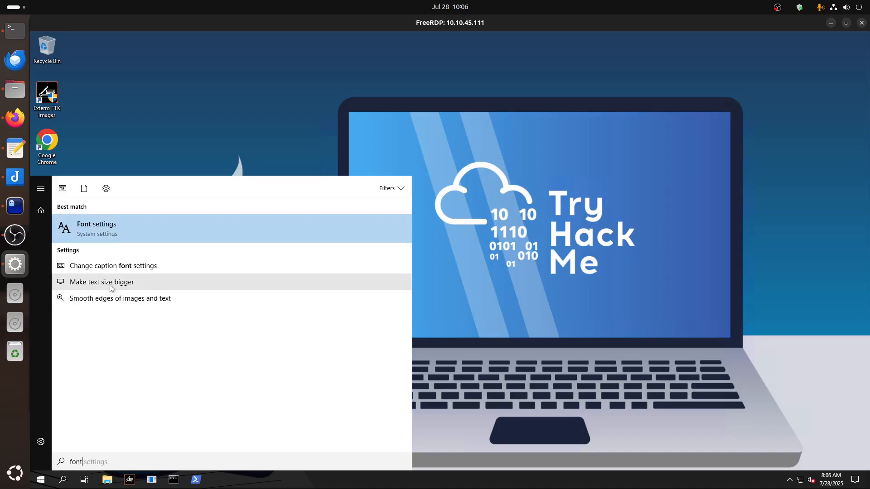
pyautogui.click(111, 286)
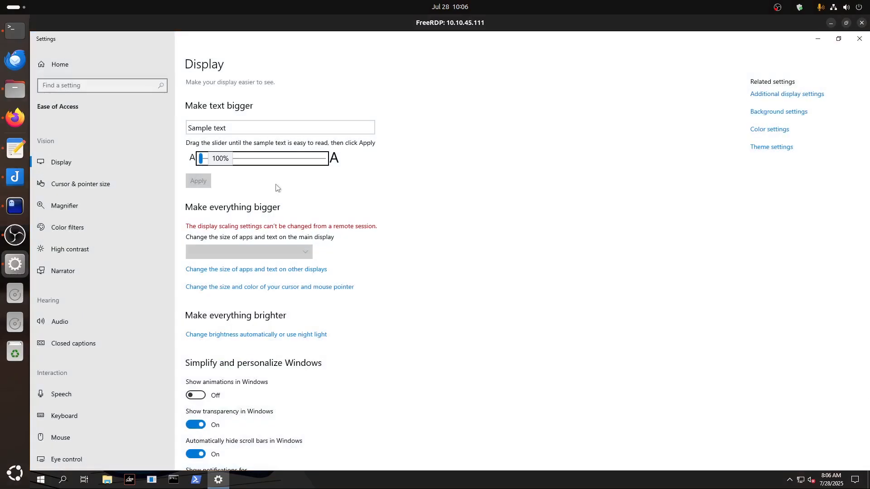
pyautogui.moveTo(272, 164); pyautogui.dragTo(262, 163)
pyautogui.click(199, 186)
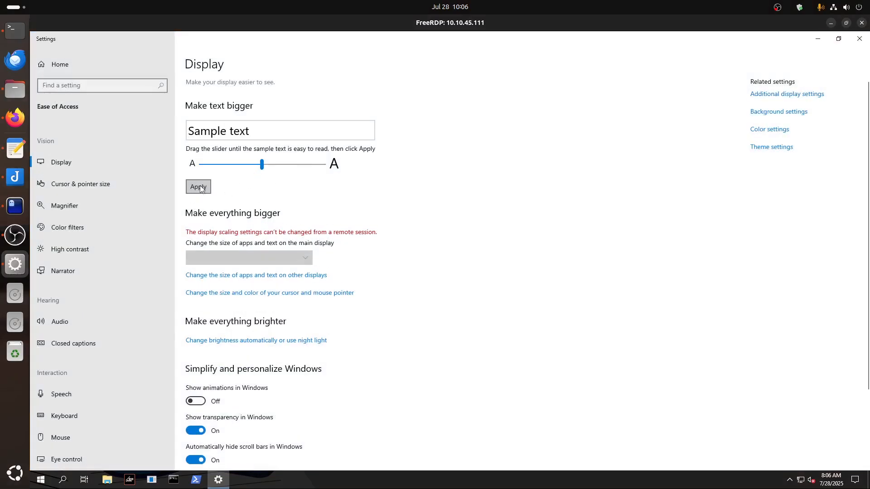
pyautogui.click(859, 38)
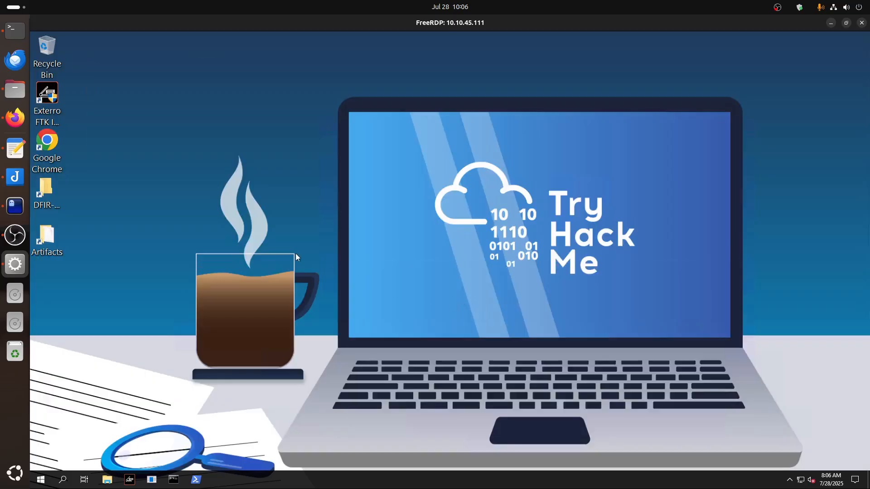
# Open the Artifacts folder, then launch FTK Imager with elevated permission and enlarge its window.
pyautogui.doubleClick(48, 237)
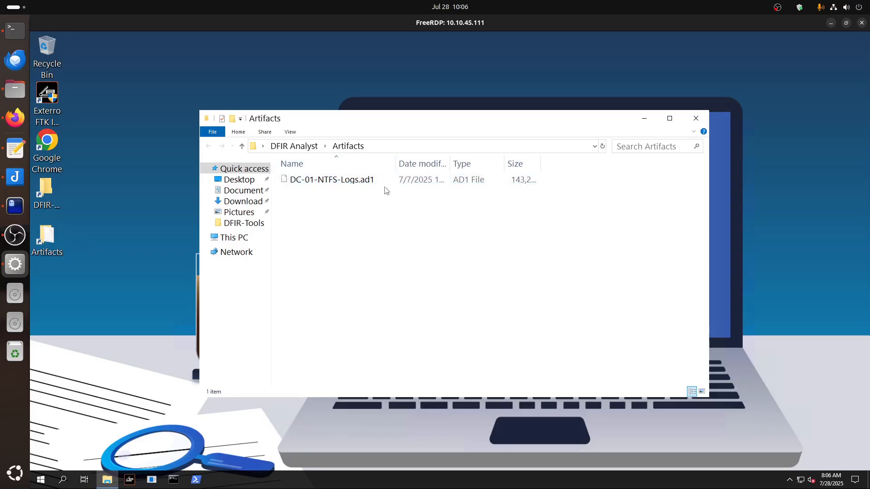
pyautogui.doubleClick(47, 97)
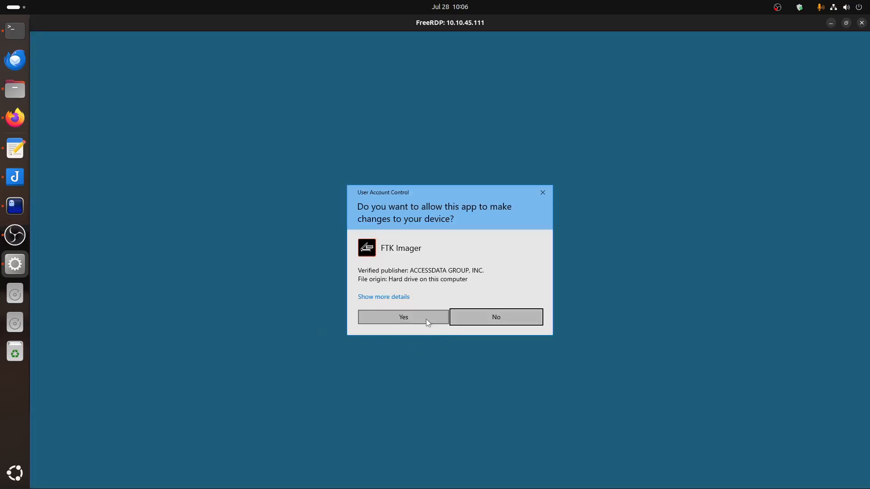
pyautogui.click(423, 320)
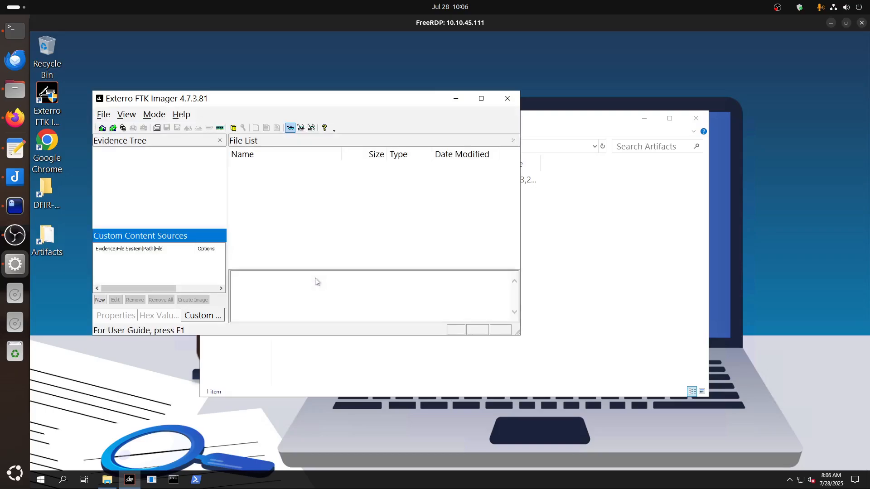
pyautogui.moveTo(214, 97); pyautogui.dragTo(187, 41)
pyautogui.moveTo(490, 278); pyautogui.dragTo(684, 417)
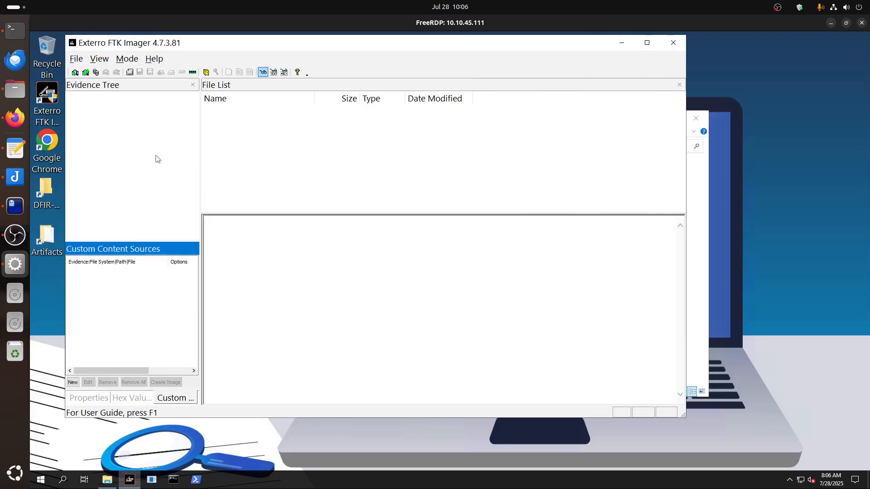
# Add the image file DC-01-NTFS-Logs.ad1 from the Artifacts folder as an evidence item.
pyautogui.click(75, 72)
pyautogui.click(322, 214)
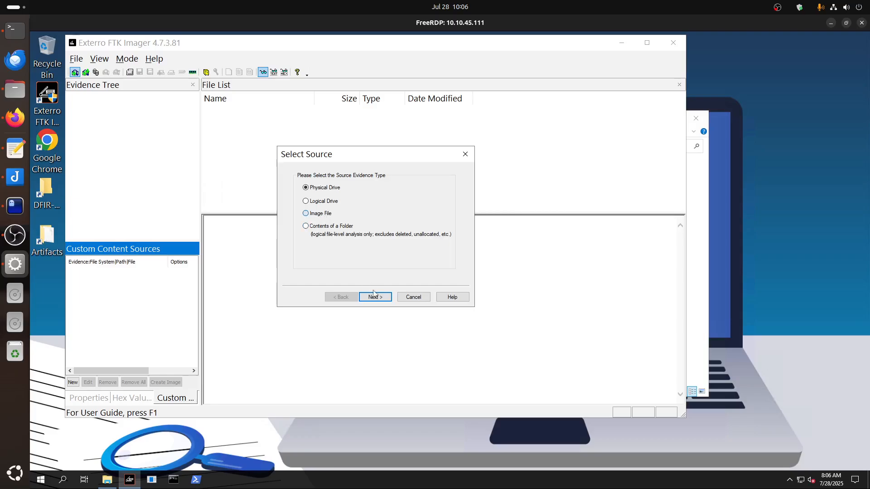
pyautogui.click(374, 297)
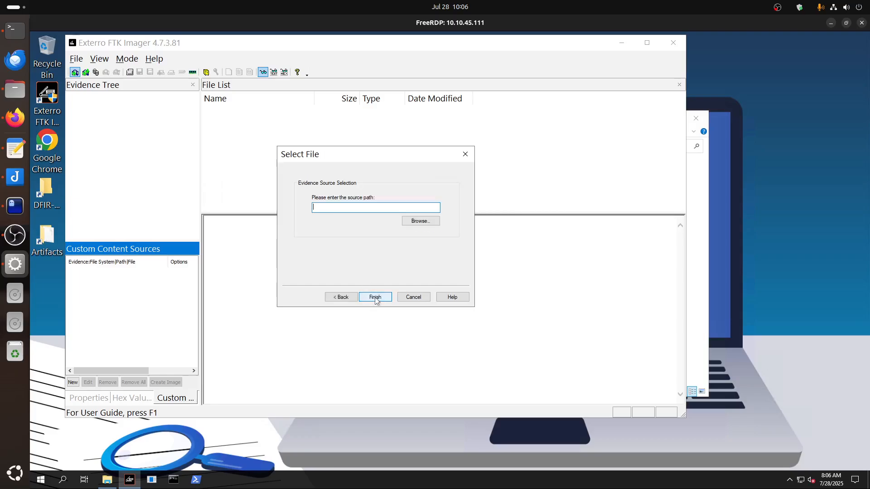
pyautogui.click(423, 223)
pyautogui.doubleClick(393, 236)
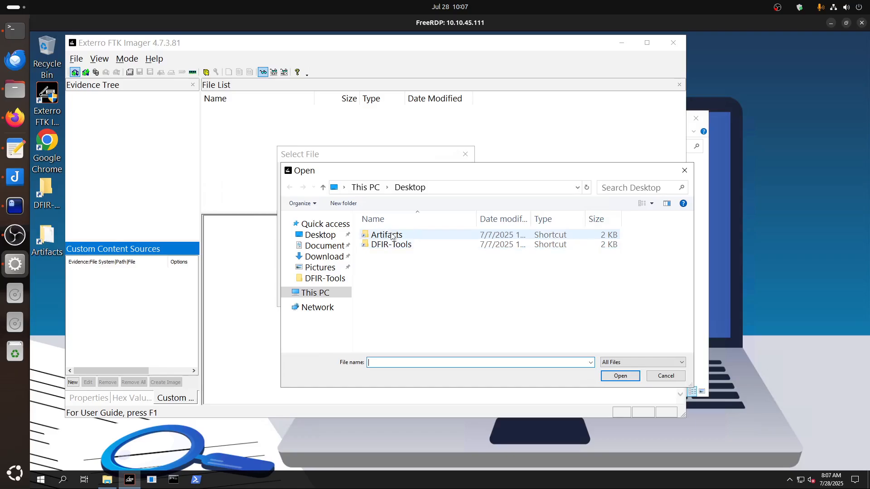
pyautogui.doubleClick(438, 236)
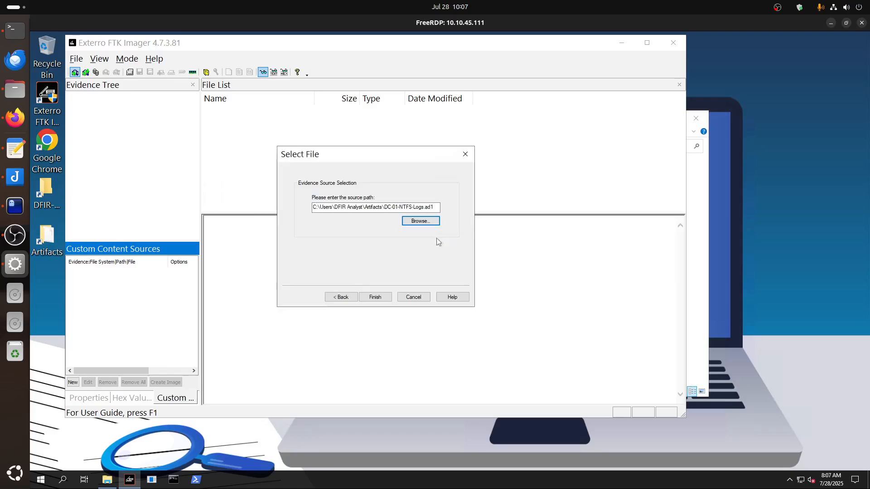
pyautogui.click(376, 298)
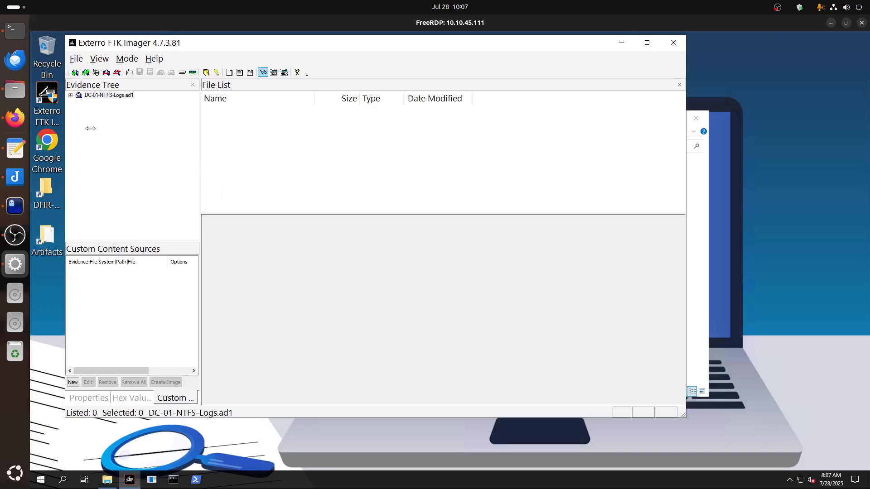
# Expand the DC-01-NTFS-Logs.ad1 evidence down to $Extend and examine $UsnJrnl, plus $MFT and $LogFile in the root folder.
pyautogui.click(70, 95)
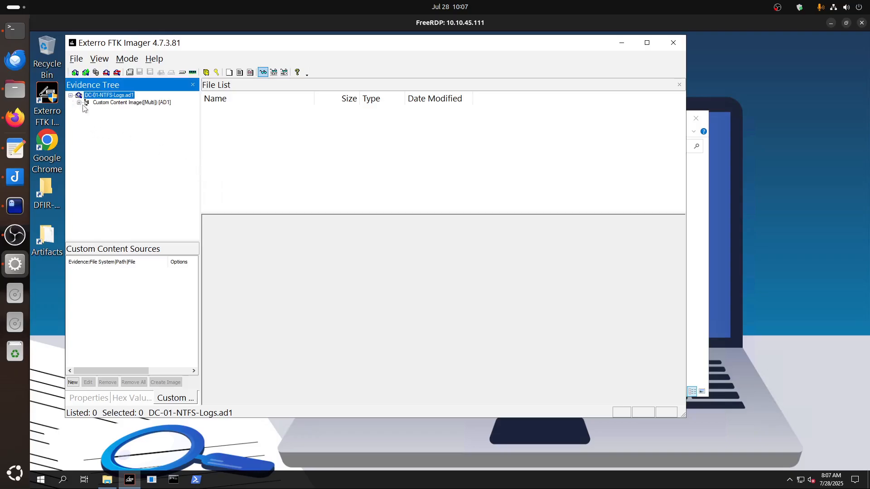
pyautogui.click(88, 110)
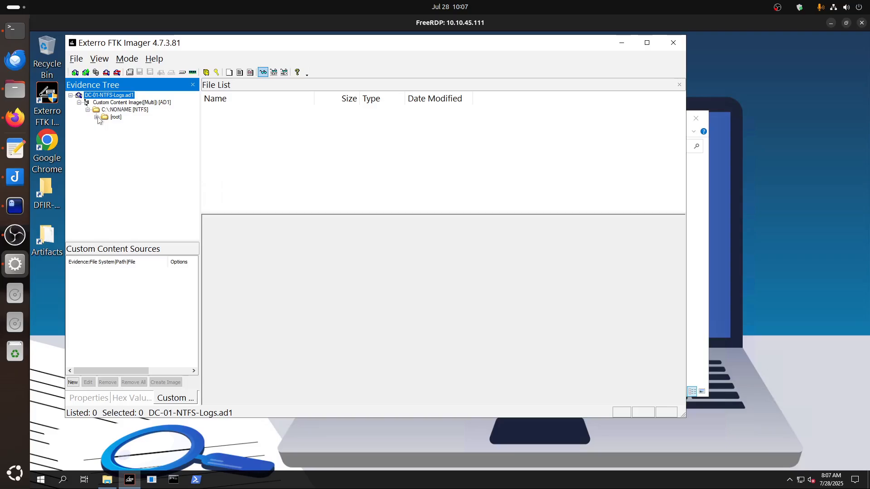
pyautogui.click(96, 117)
pyautogui.click(105, 124)
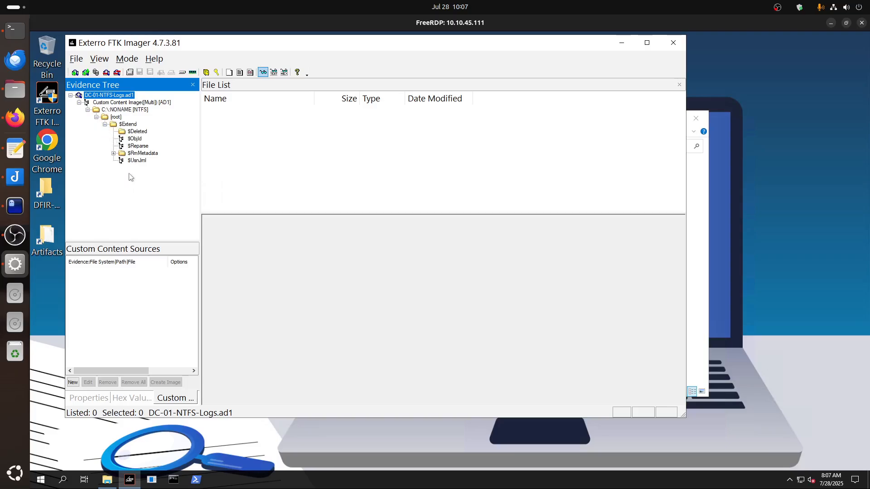
pyautogui.click(141, 162)
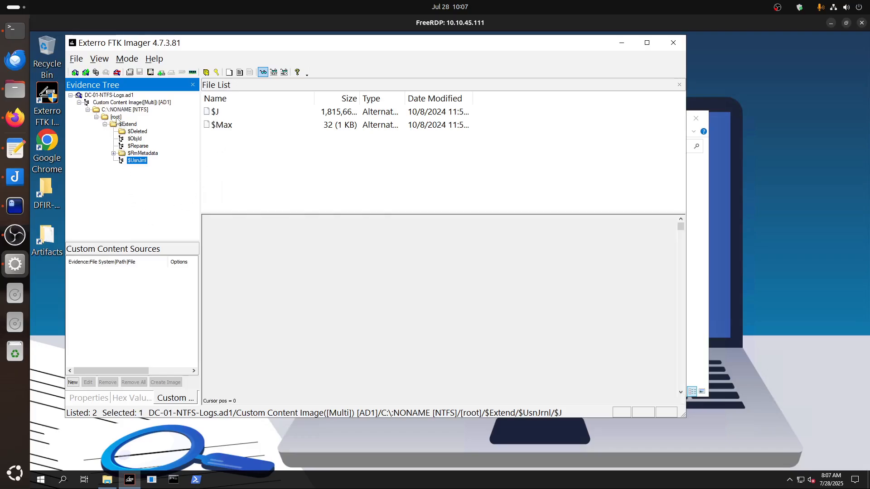
pyautogui.click(116, 117)
pyautogui.click(228, 179)
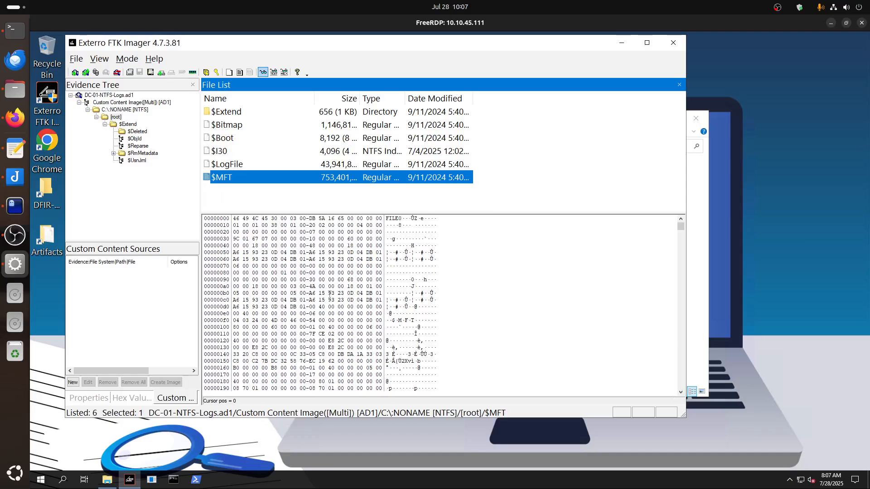
pyautogui.click(239, 165)
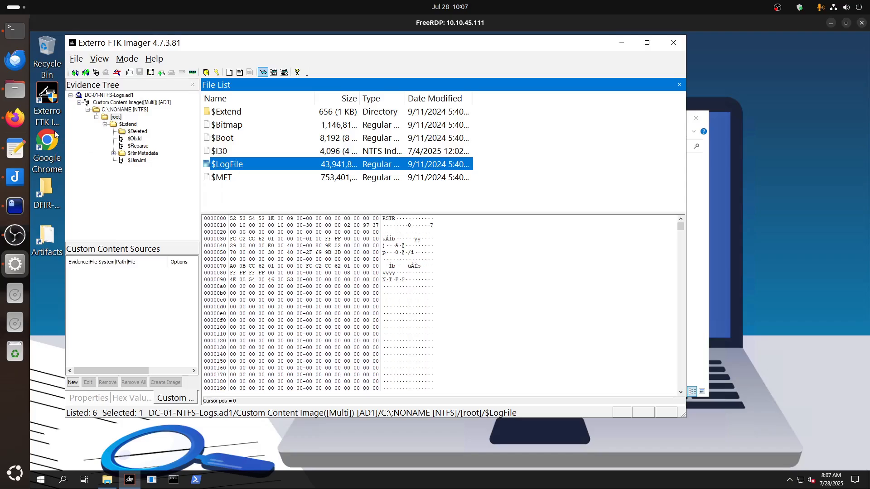
# Switch to Firefox and look through the TryHackMe NTFS analysis room's NTFS Journaling task and its task list.
pyautogui.click(23, 128)
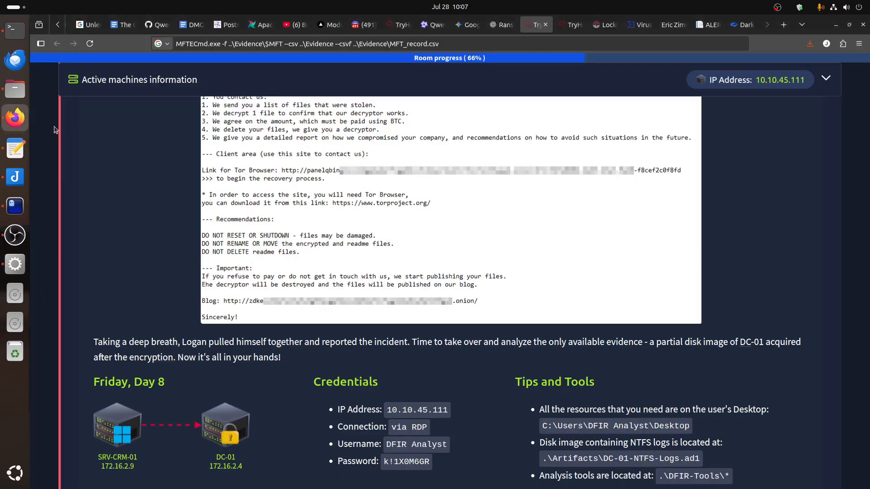
pyautogui.click(567, 30)
pyautogui.scroll(15, 448, 288)
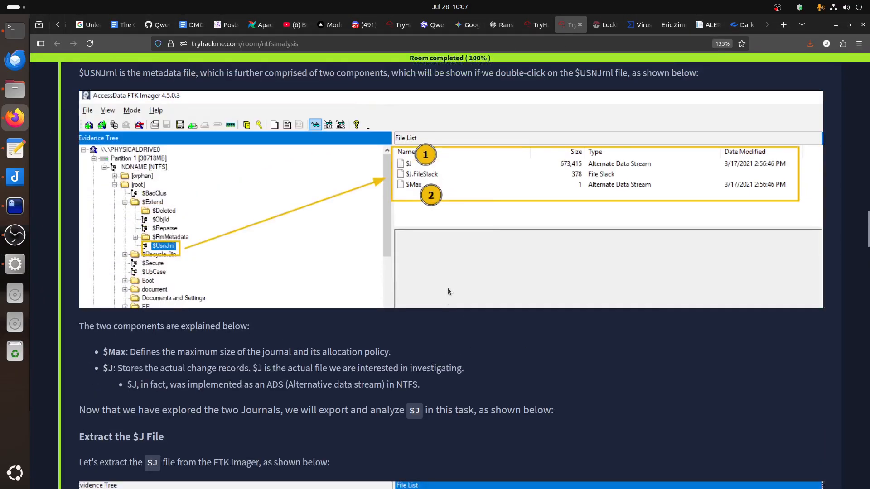
pyautogui.scroll(15, 426, 265)
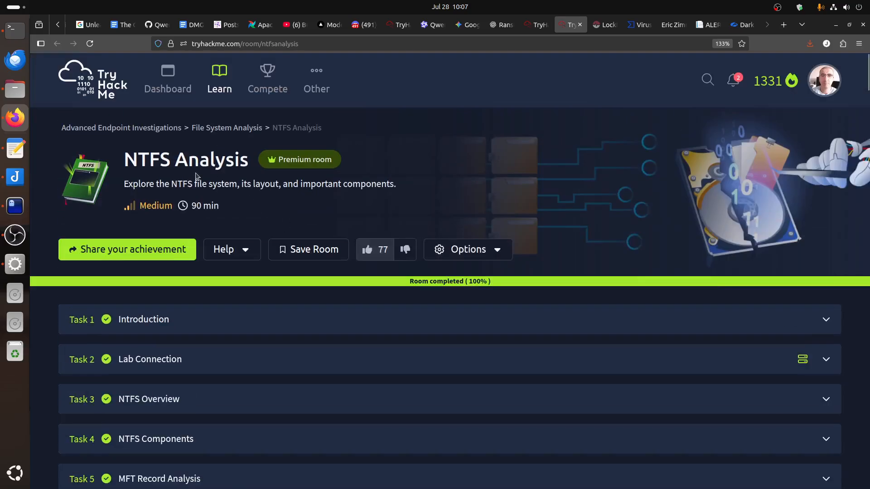
# Expand Task 5, MFT Record Analysis, in the NTFS Analysis room and read its introduction to the Master File Table.
pyautogui.moveTo(121, 163); pyautogui.dragTo(181, 159)
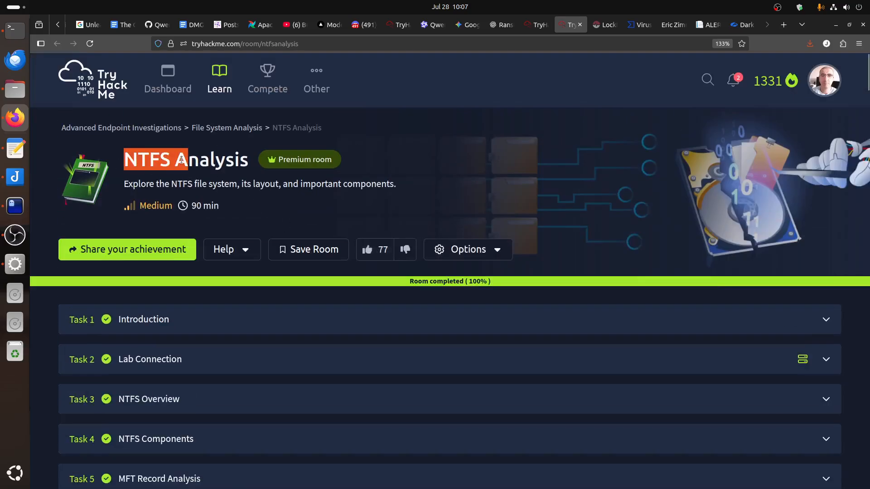
pyautogui.scroll(-6, 460, 346)
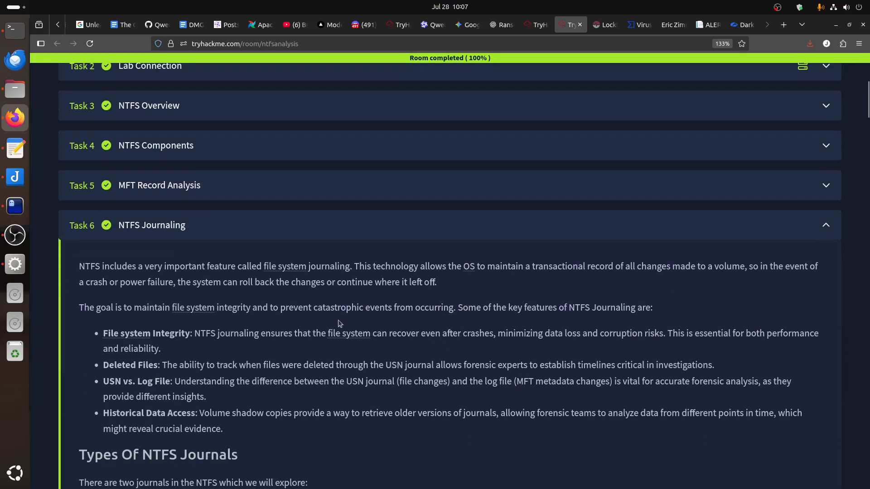
pyautogui.click(169, 192)
pyautogui.scroll(-5, 465, 389)
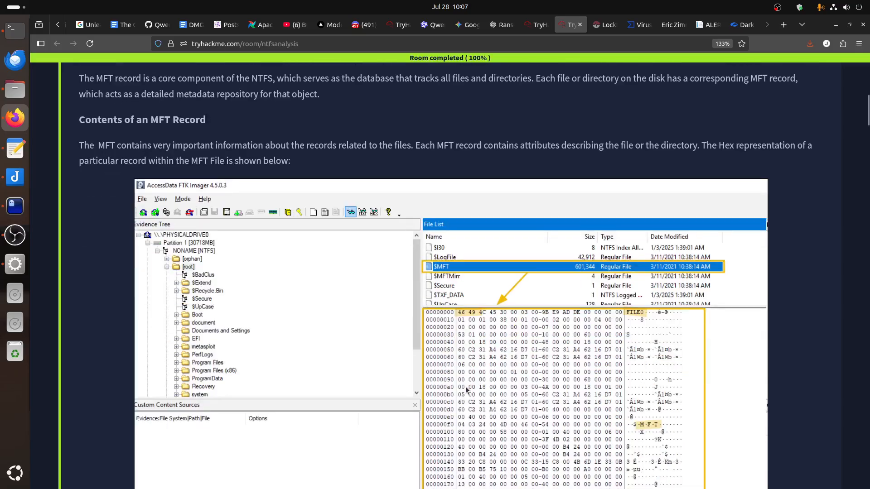
pyautogui.scroll(4, 466, 389)
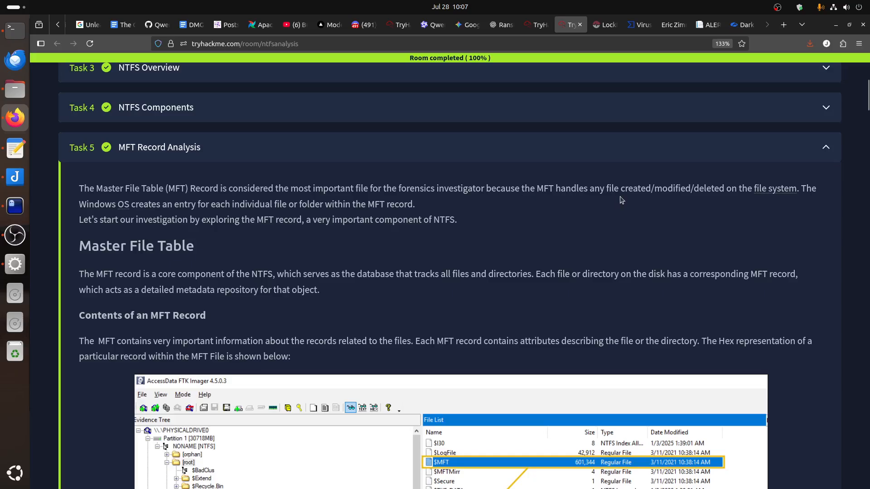
pyautogui.moveTo(731, 188); pyautogui.dragTo(564, 187)
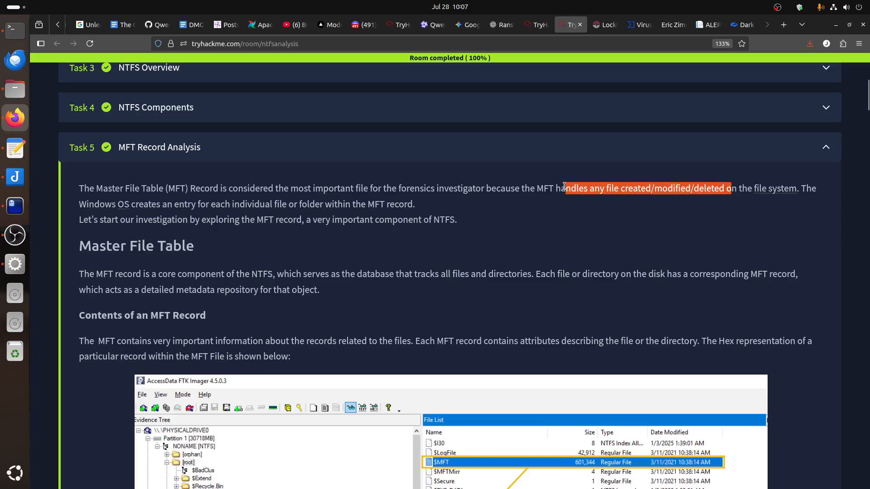
pyautogui.tripleClick(276, 179)
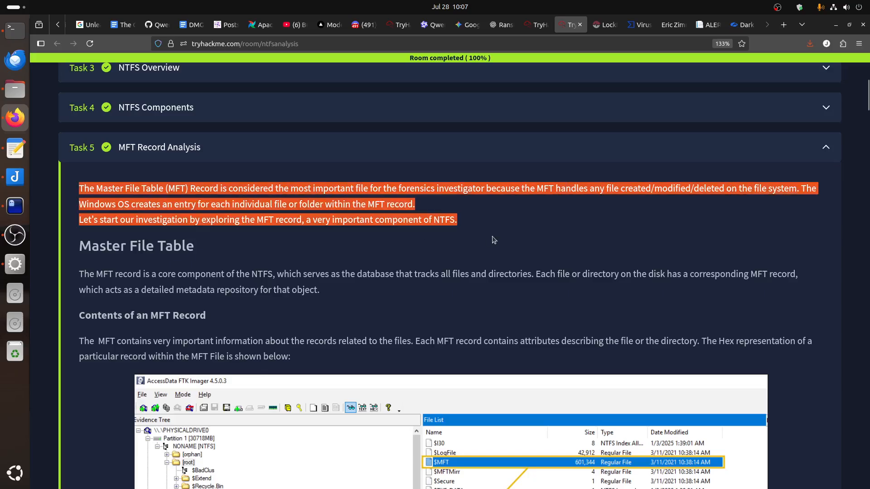
# Review the ransomware investigation questions in the Vim notes, especially the original and encrypting executables, and return to Firefox.
pyautogui.click(15, 206)
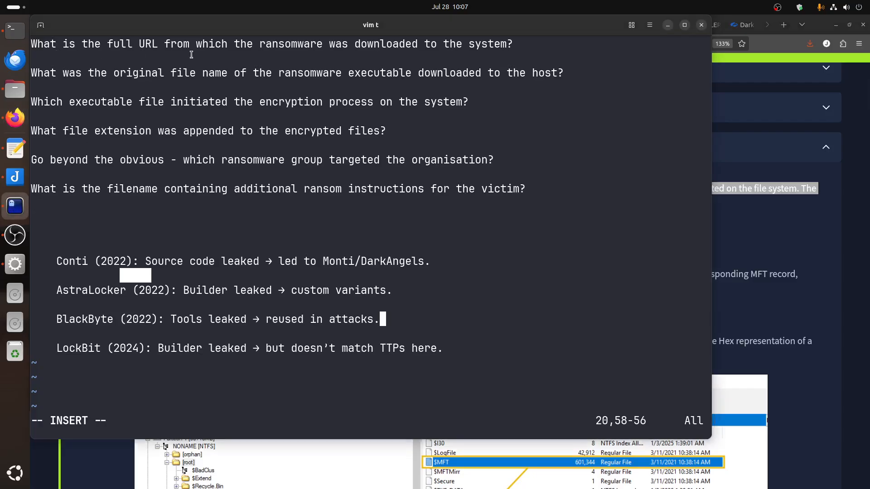
pyautogui.moveTo(113, 84); pyautogui.dragTo(299, 87)
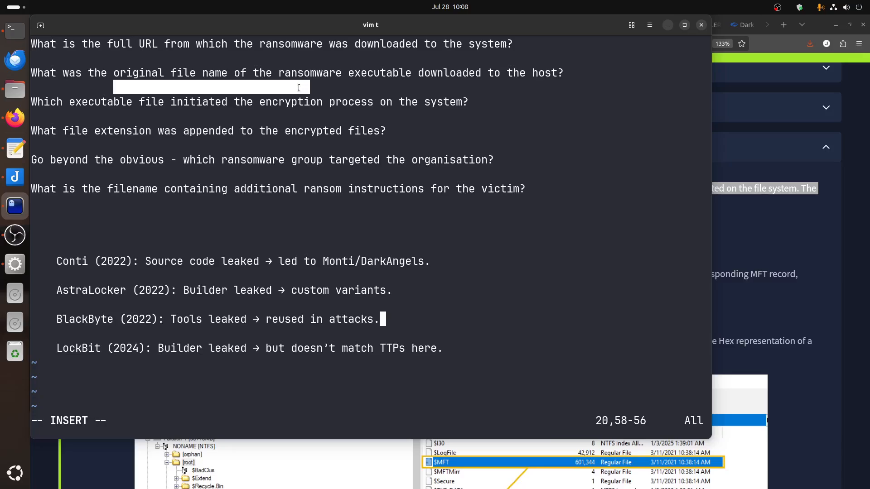
pyautogui.moveTo(56, 116); pyautogui.dragTo(298, 117)
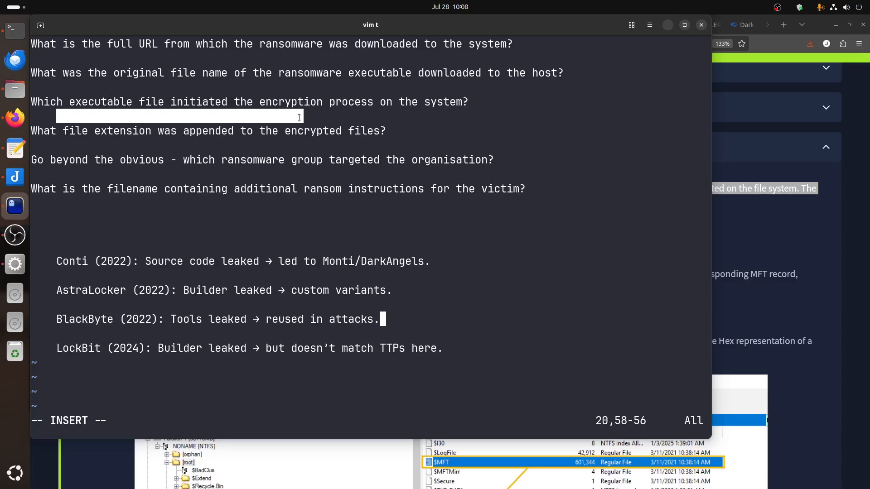
pyautogui.moveTo(115, 73); pyautogui.dragTo(237, 76)
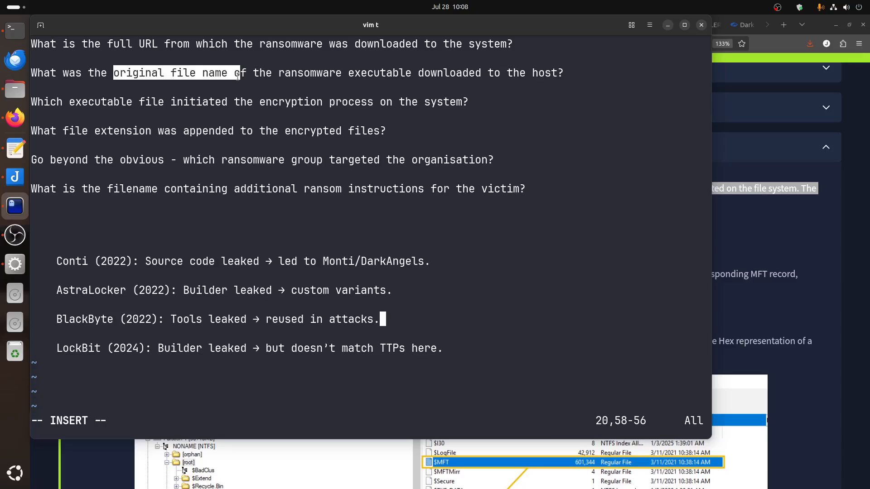
pyautogui.click(730, 249)
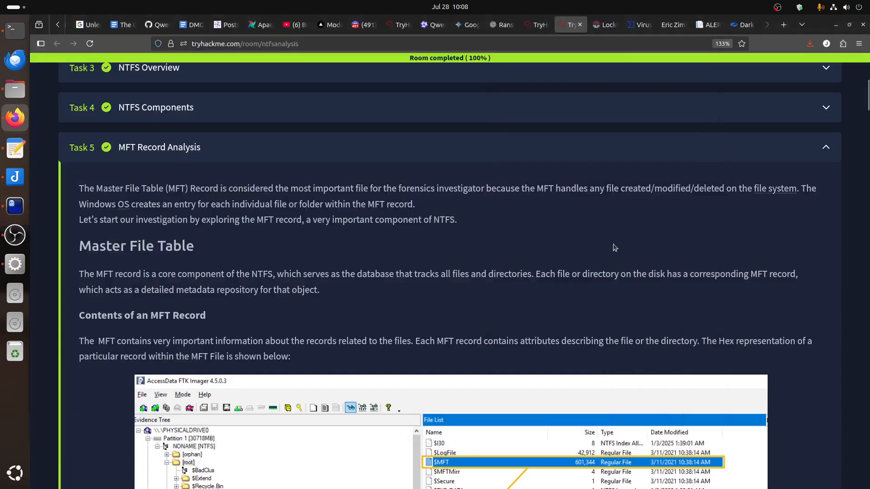
# Switch to the remote FTK Imager session and examine $J under $UsnJrnl and $MFT in the root folder.
pyautogui.click(15, 264)
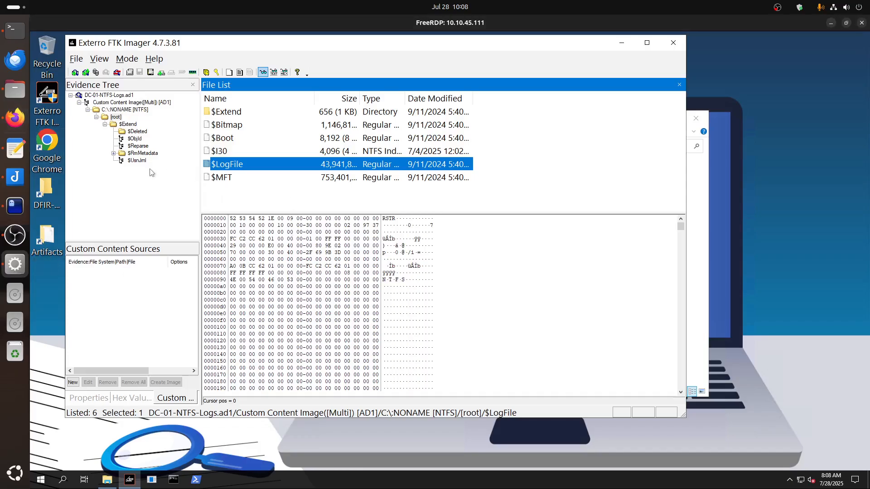
pyautogui.click(136, 162)
pyautogui.click(218, 113)
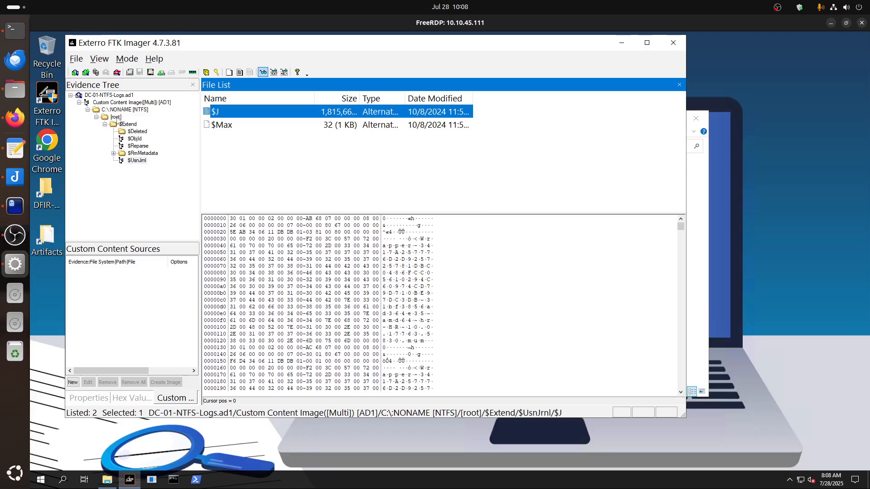
pyautogui.click(116, 117)
pyautogui.click(225, 177)
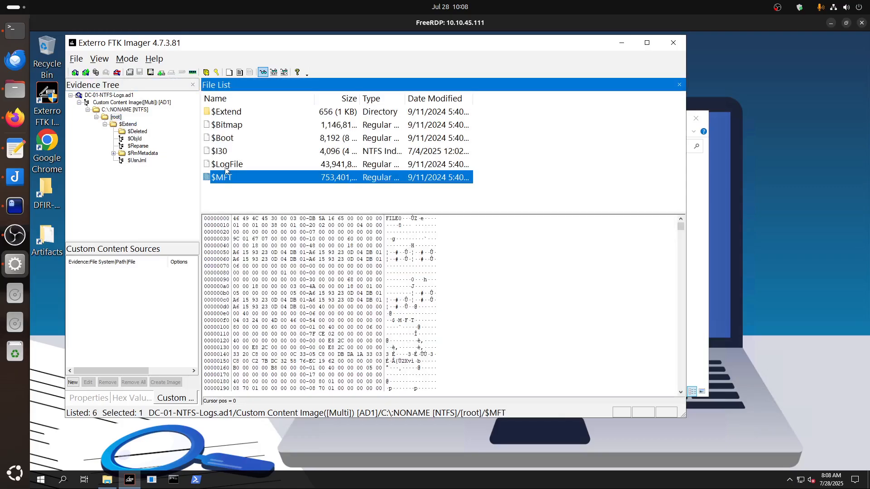
# Return to the TryHackMe room in Firefox and read how MFTECmd.exe extracts $MFT records to CSV.
pyautogui.click(14, 117)
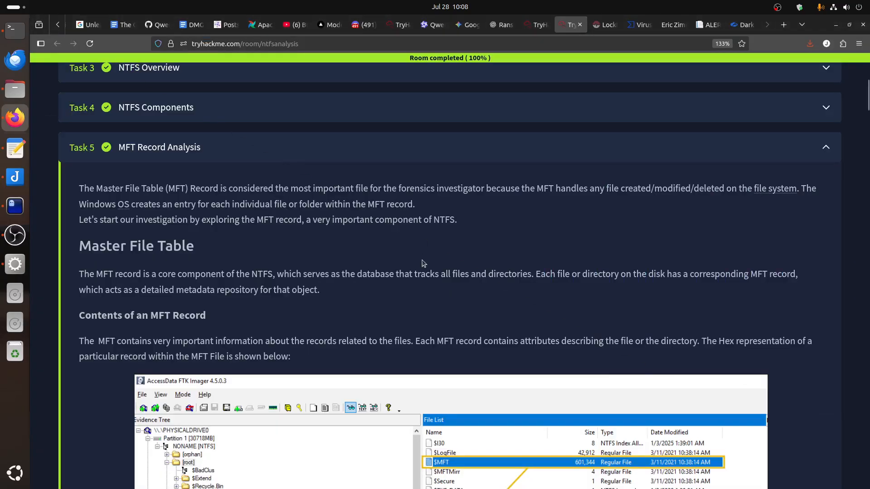
pyautogui.scroll(-15, 424, 264)
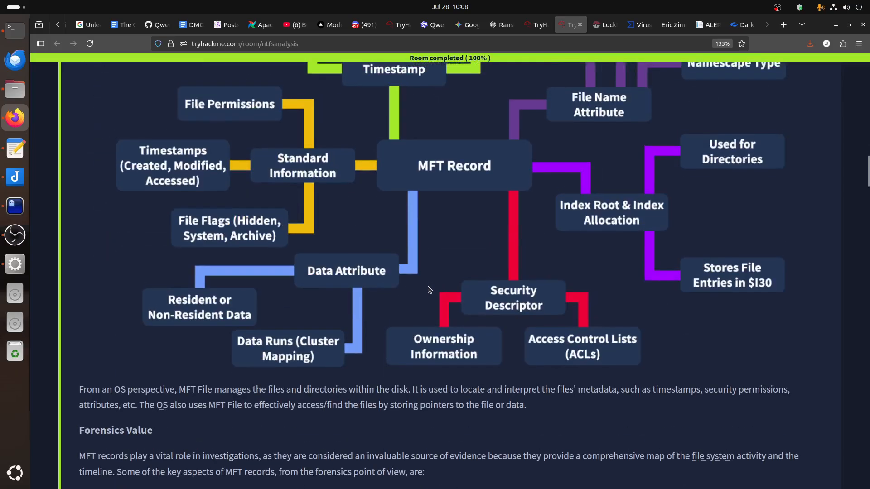
pyautogui.scroll(-10, 429, 289)
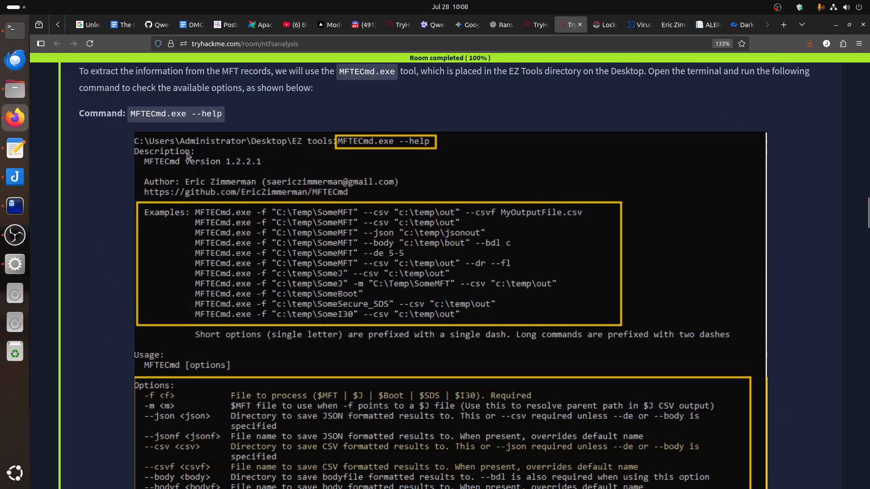
pyautogui.scroll(-5, 365, 301)
pyautogui.scroll(-6, 365, 300)
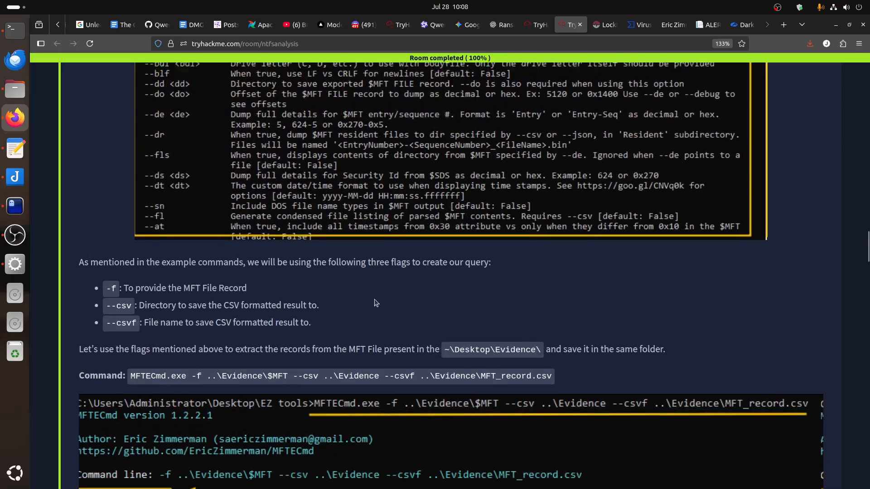
# Open the DFIR-Tools folder on the remote desktop and locate the MFTECmd and TimelineExplorer folders.
pyautogui.click(15, 206)
pyautogui.click(15, 205)
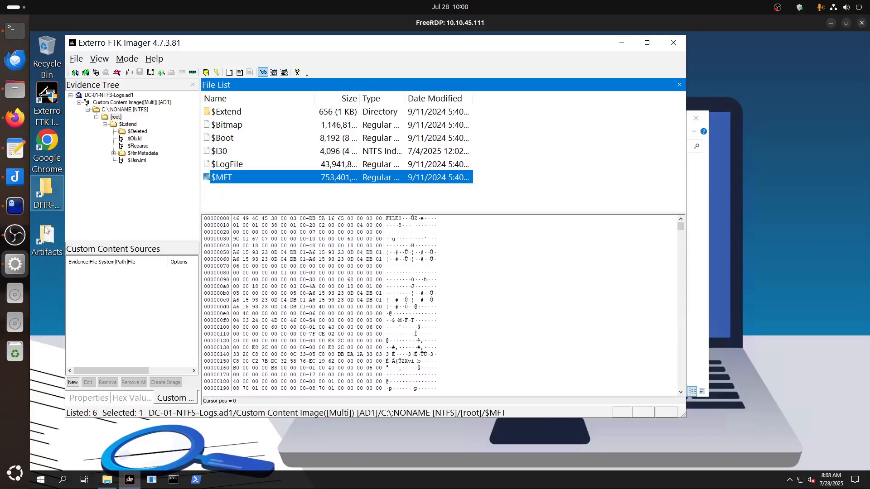
pyautogui.doubleClick(46, 195)
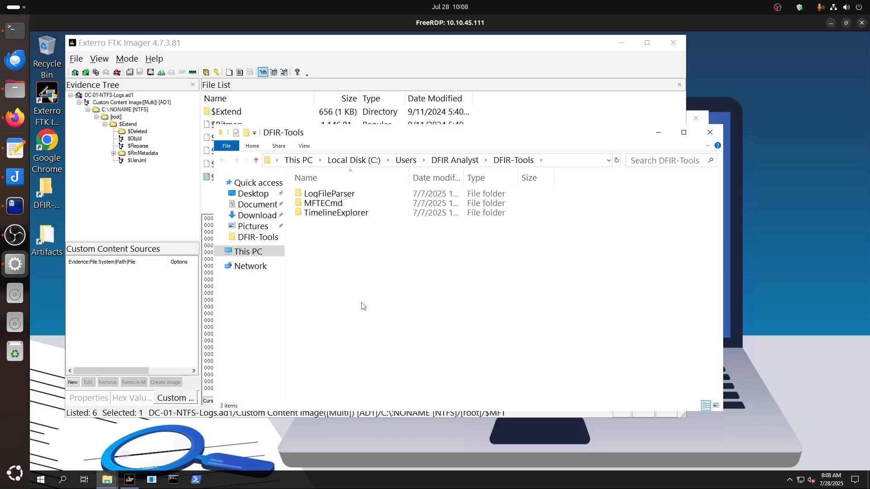
pyautogui.click(331, 204)
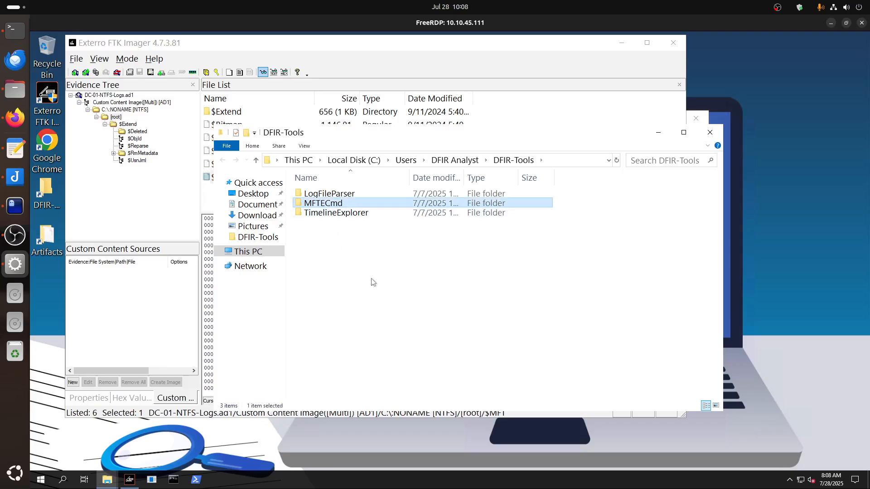
pyautogui.click(321, 216)
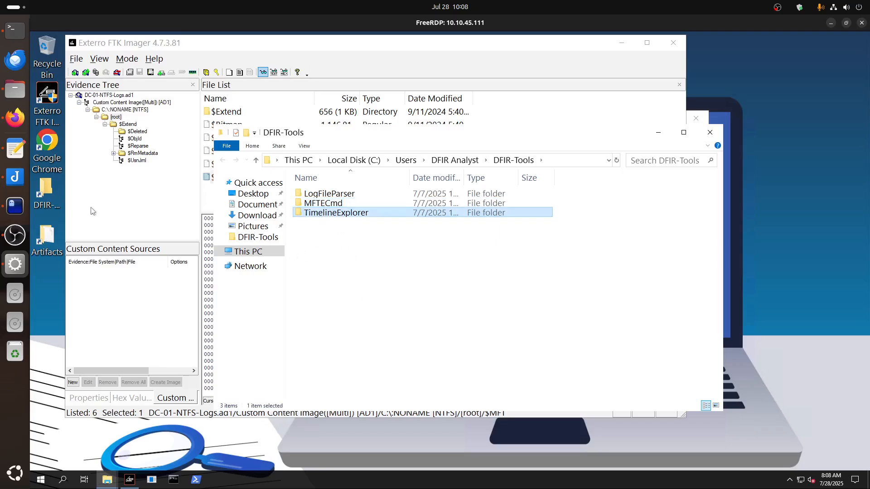
# Go back to Firefox and review the Timeline Explorer example, the MFTECmd options and the contents of an MFT record.
pyautogui.click(15, 117)
pyautogui.scroll(-6, 436, 301)
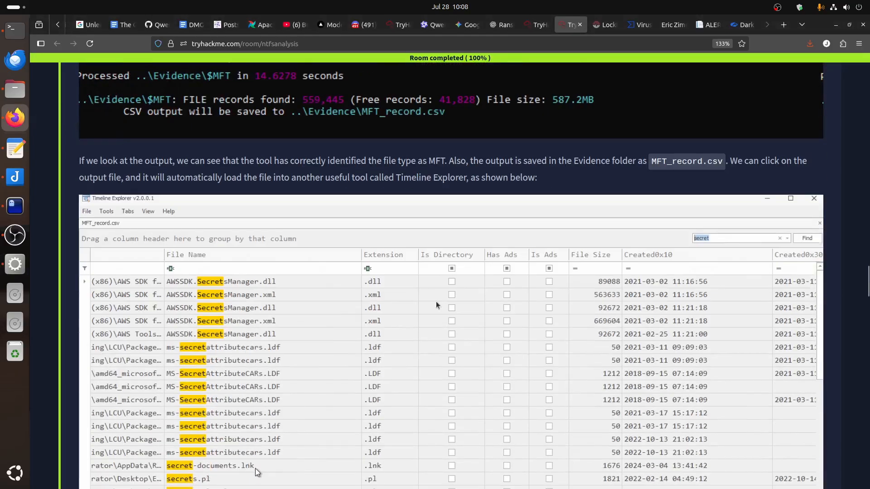
pyautogui.scroll(-8, 436, 304)
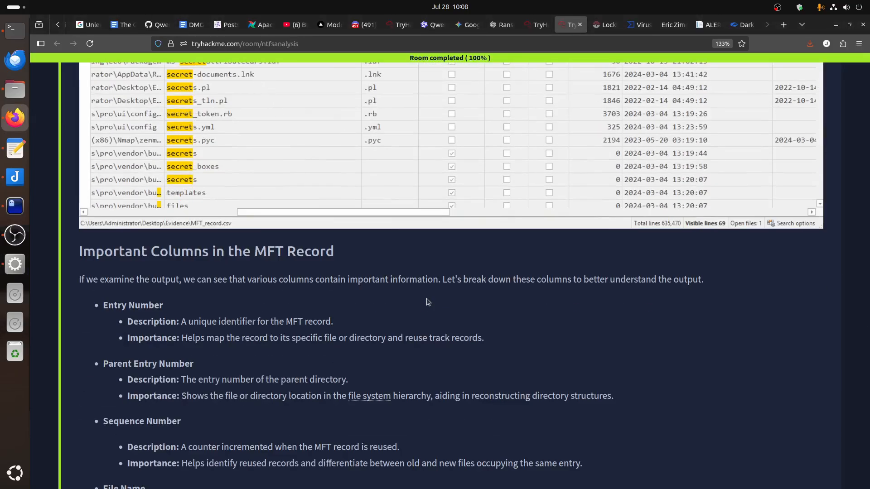
pyautogui.scroll(8, 428, 302)
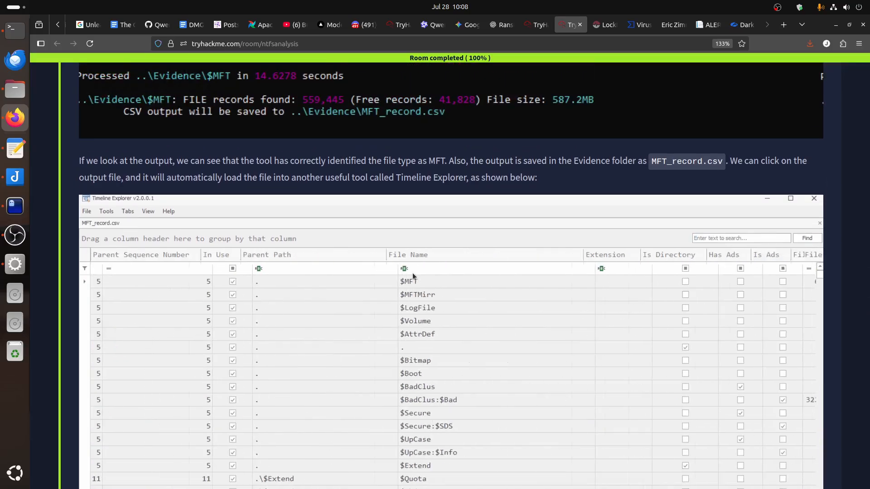
pyautogui.scroll(6, 412, 273)
pyautogui.scroll(4, 412, 276)
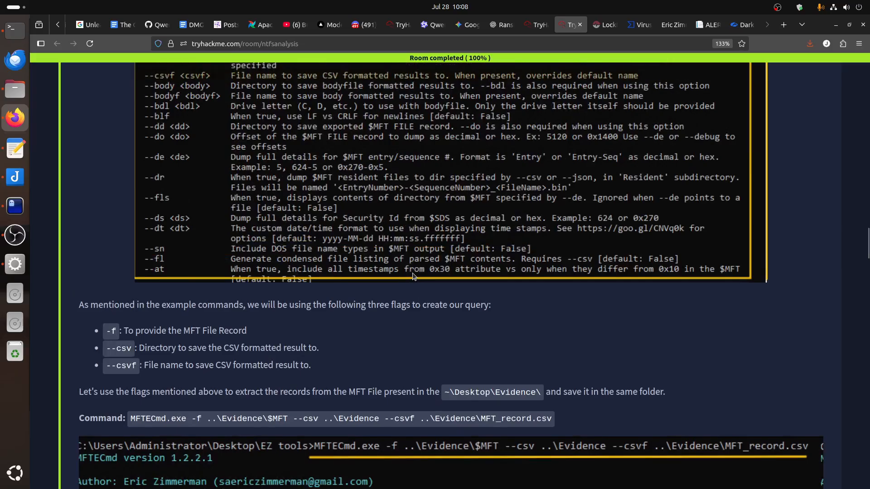
pyautogui.scroll(10, 412, 277)
pyautogui.scroll(10, 399, 276)
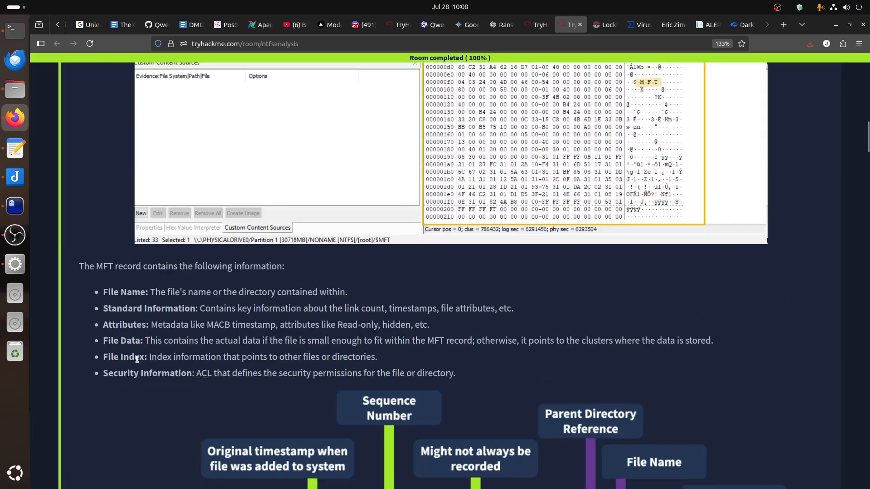
# Read Task 5 from the MFT record diagram through the Important Columns in the MFT Record to the MACB Time section.
pyautogui.scroll(-18, 138, 366)
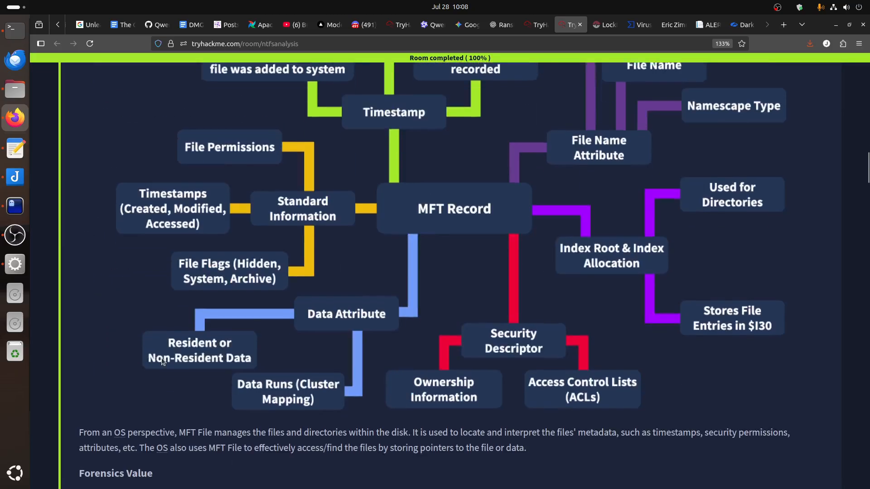
pyautogui.scroll(-12, 166, 357)
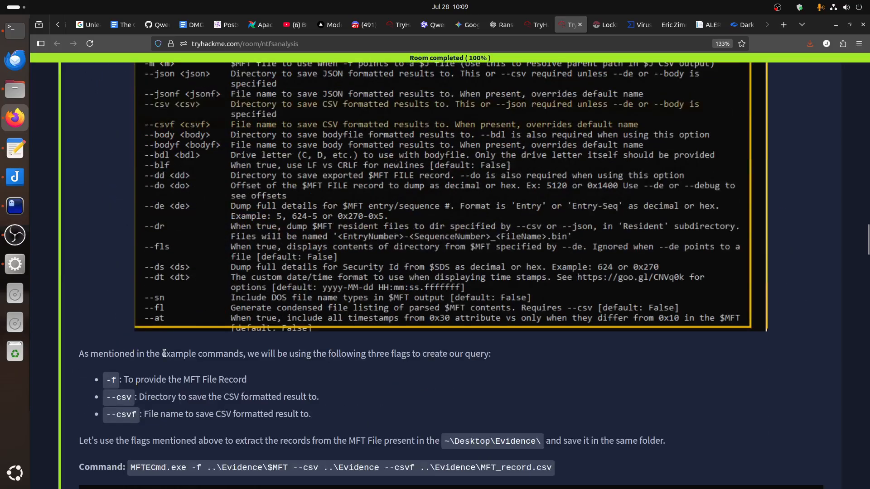
pyautogui.scroll(-15, 271, 372)
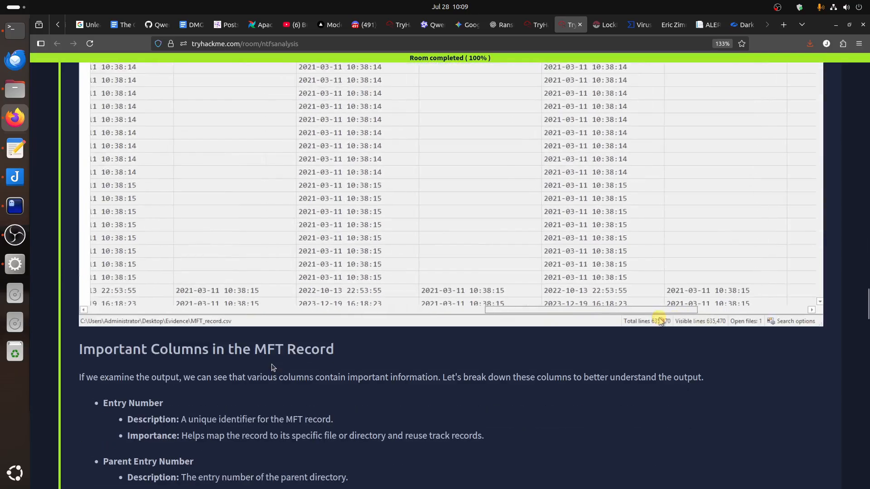
pyautogui.scroll(-5, 346, 397)
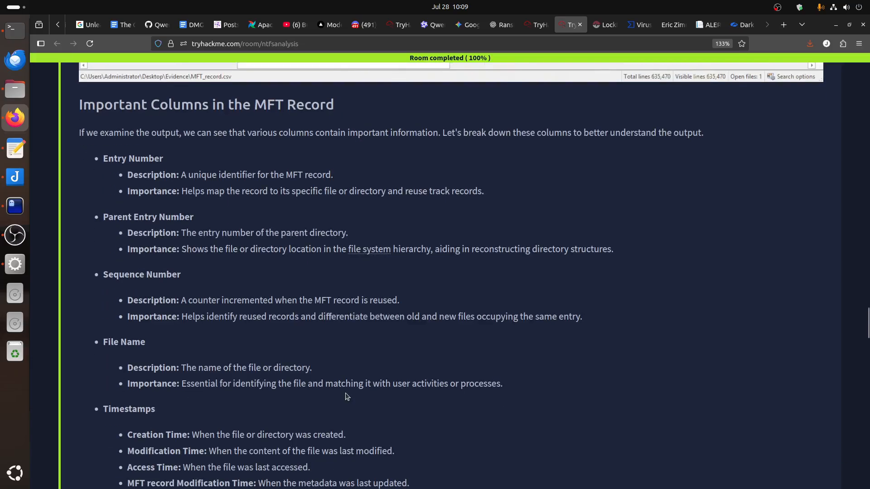
pyautogui.scroll(-4, 157, 313)
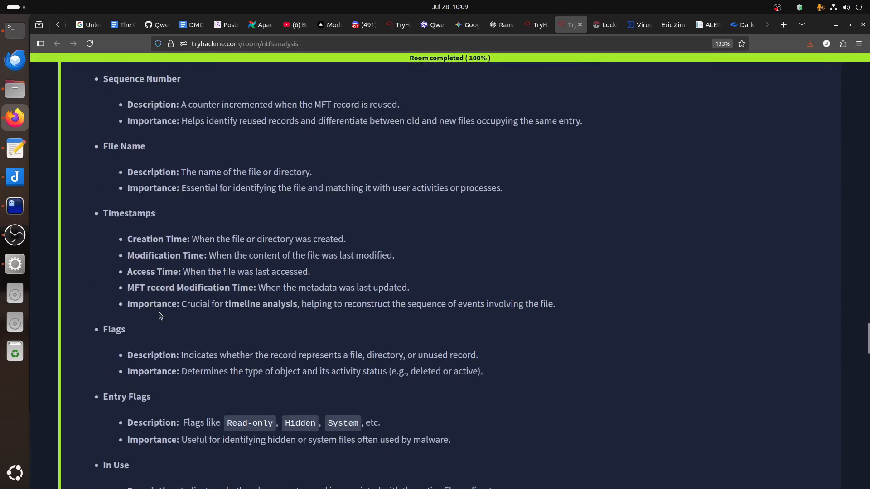
pyautogui.scroll(-3, 159, 315)
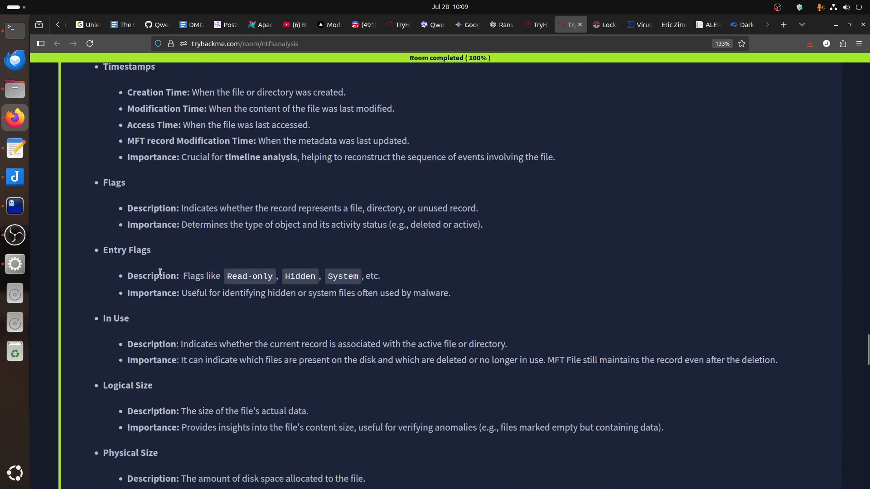
pyautogui.scroll(-3, 160, 273)
pyautogui.moveTo(155, 307); pyautogui.dragTo(109, 307)
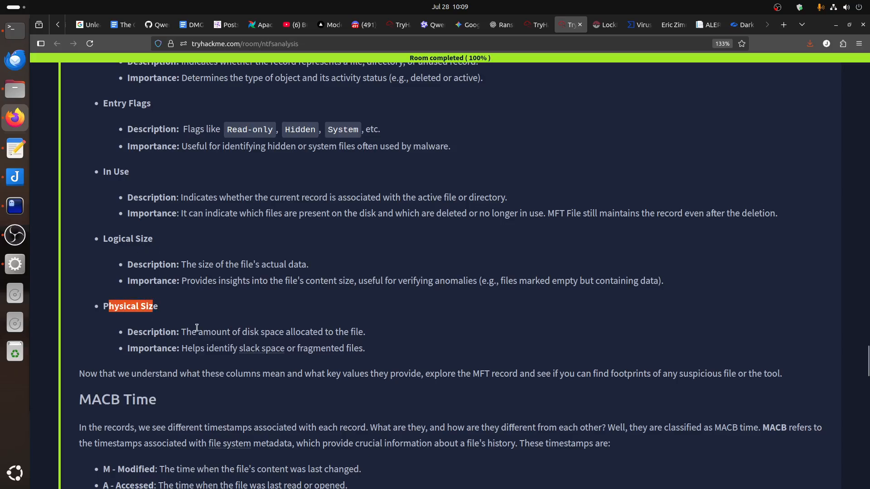
pyautogui.scroll(-4, 198, 332)
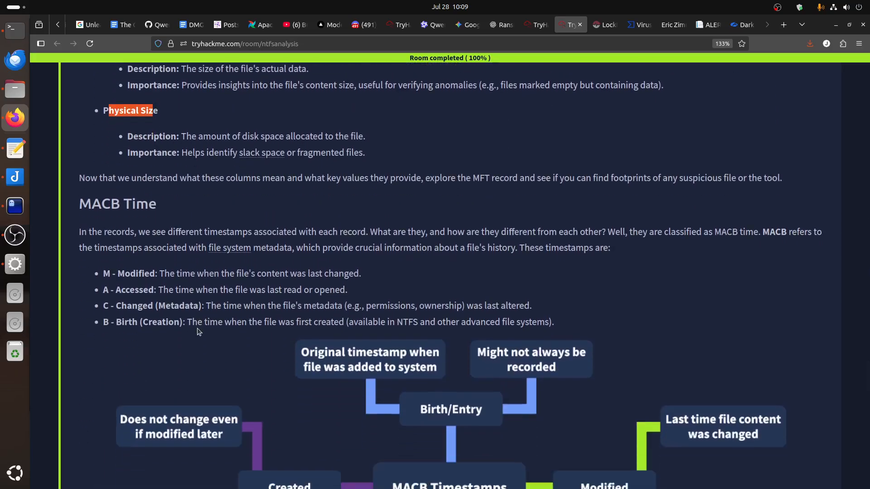
# Skim the remaining MACB Time material and Task 5 questions, and open Task 6, NTFS Journaling.
pyautogui.scroll(-9, 198, 330)
pyautogui.scroll(-7, 198, 330)
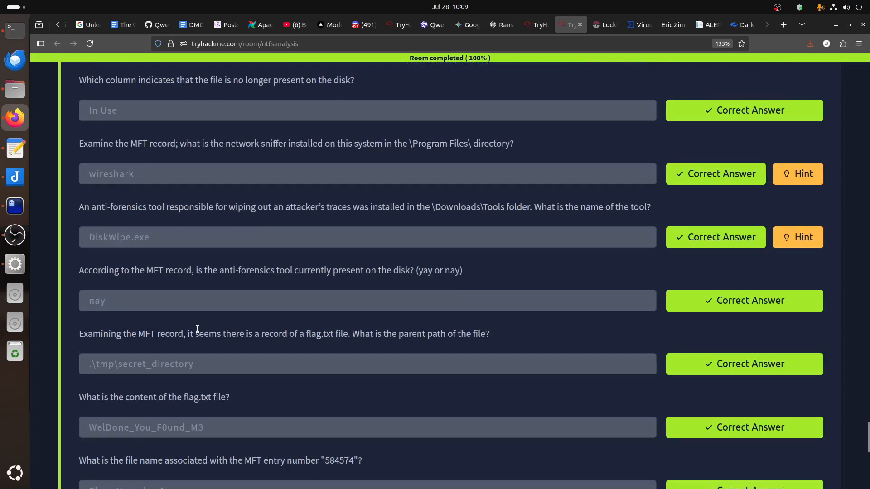
pyautogui.scroll(-5, 198, 329)
pyautogui.click(187, 308)
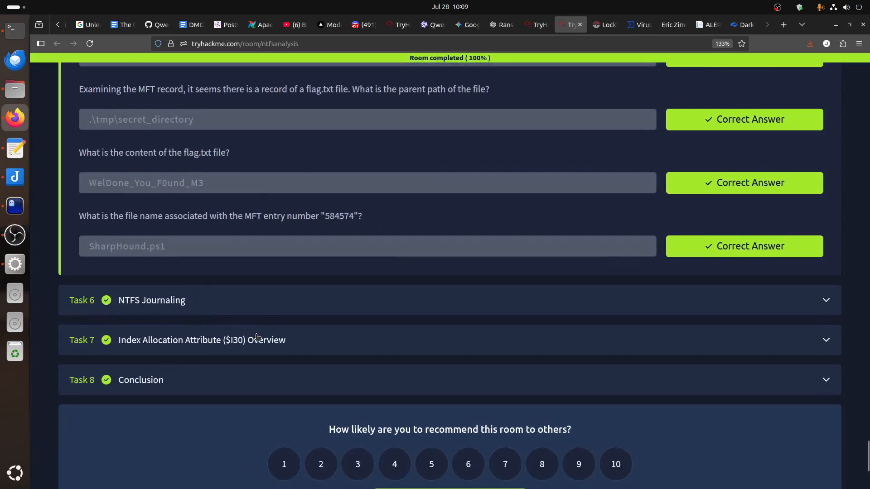
pyautogui.scroll(-4, 260, 340)
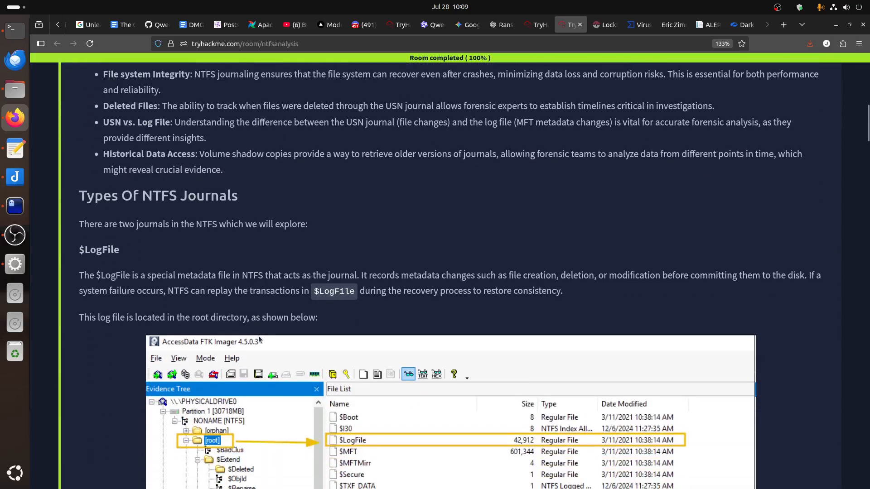
# Read the $LogFile description under Types Of NTFS Journals, highlighting its explanation of metadata changes.
pyautogui.moveTo(124, 256); pyautogui.dragTo(83, 258)
pyautogui.click(112, 289)
pyautogui.moveTo(734, 276); pyautogui.dragTo(692, 276)
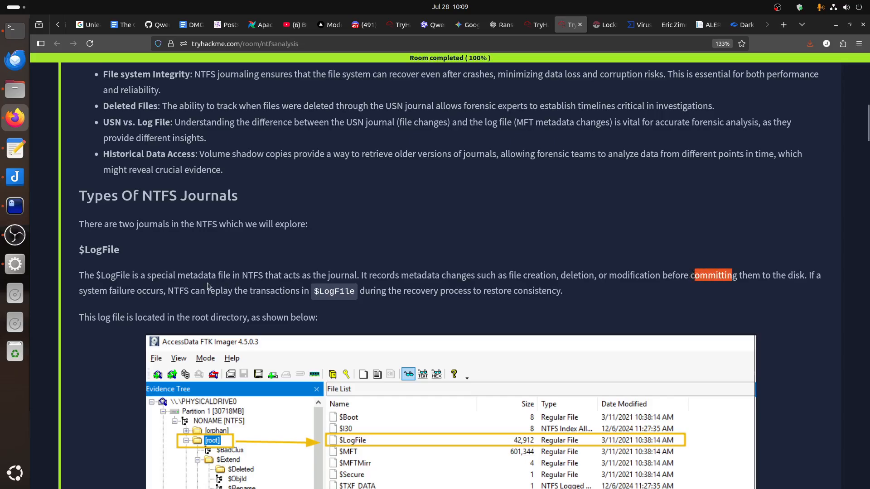
pyautogui.moveTo(179, 291); pyautogui.dragTo(154, 267)
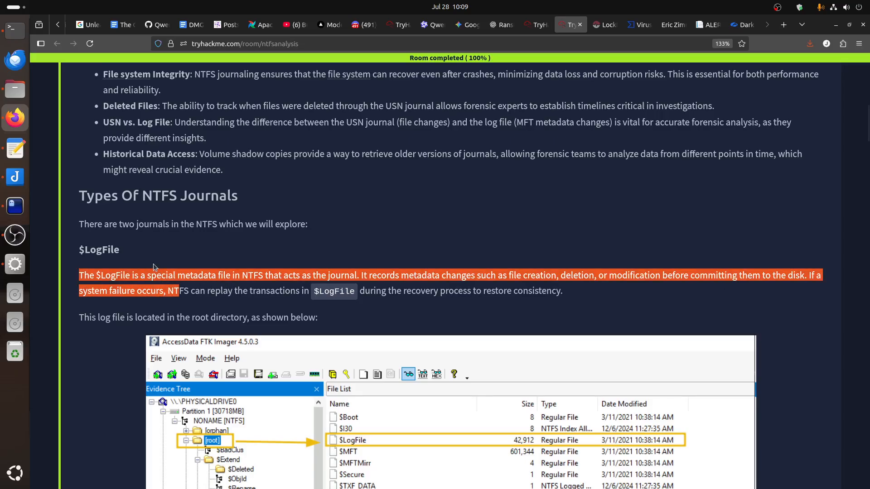
# Read the USN Journal and Structure of USNJrnl sections as far as the MFTECmd command for the $J file.
pyautogui.scroll(-8, 340, 299)
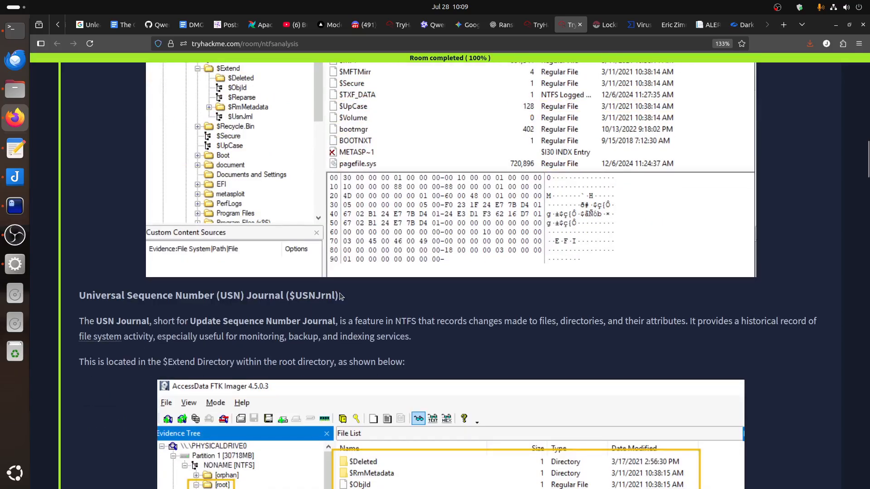
pyautogui.scroll(-4, 340, 295)
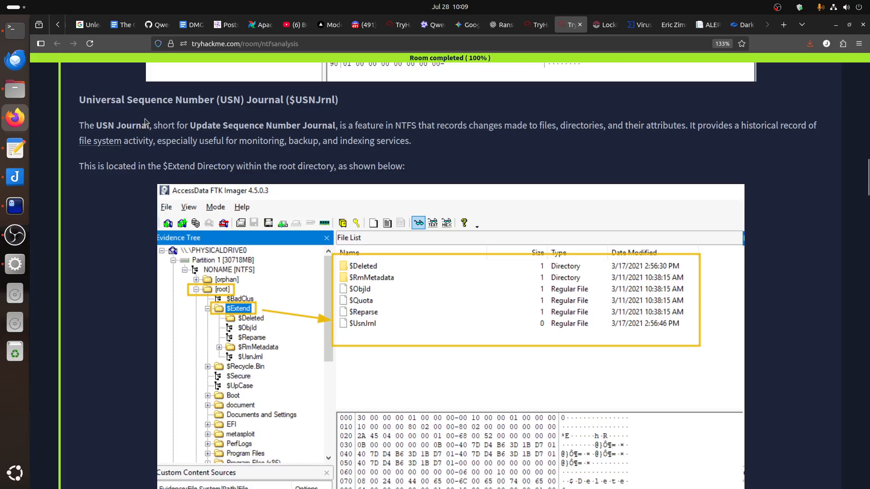
pyautogui.scroll(-15, 396, 280)
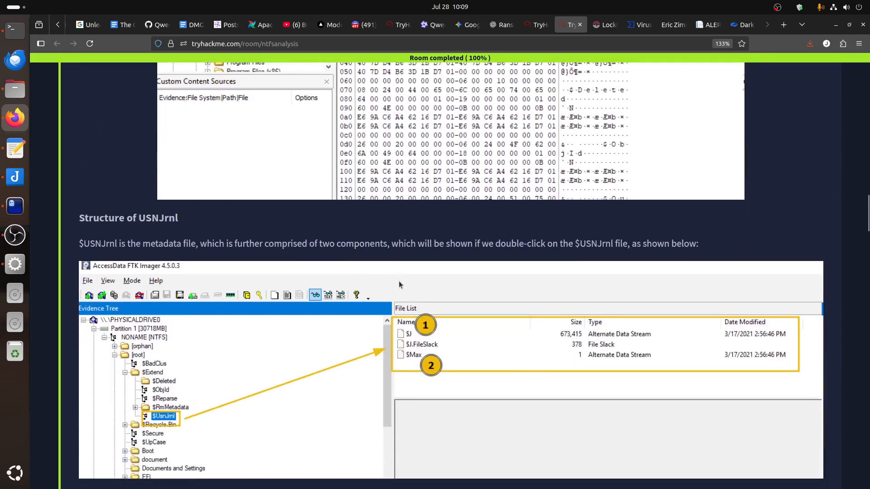
pyautogui.scroll(-10, 399, 283)
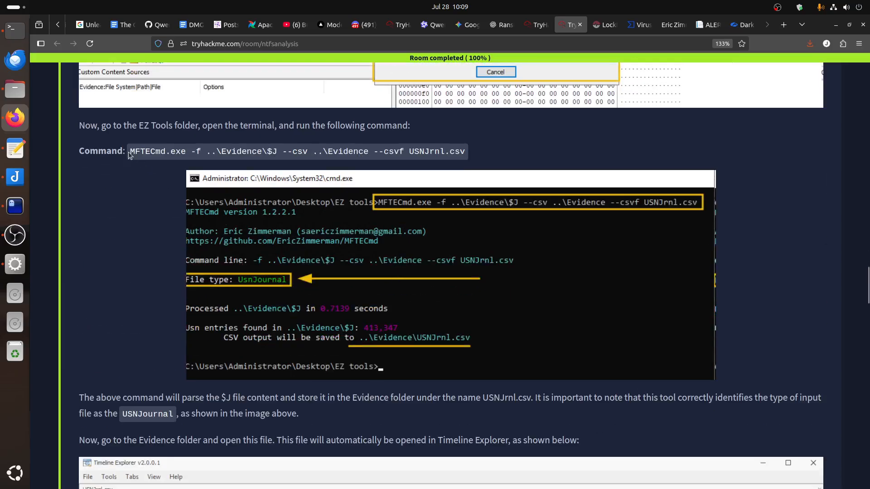
# Copy the command MFTECmd.exe -f ..\Evidence\$J --csv ..\Evidence --csvf USNJrnl.csv from the Task 6 text.
pyautogui.moveTo(129, 152); pyautogui.dragTo(488, 164)
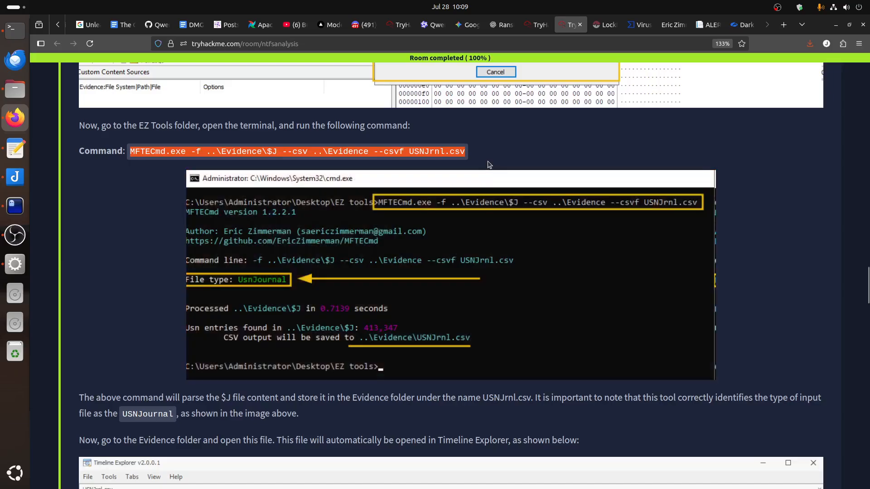
pyautogui.rightClick(421, 150)
pyautogui.click(434, 160)
# Switch to the FreeRDP remote desktop and create a folder named Evidence inside DFIR-Tools.
pyautogui.click(15, 264)
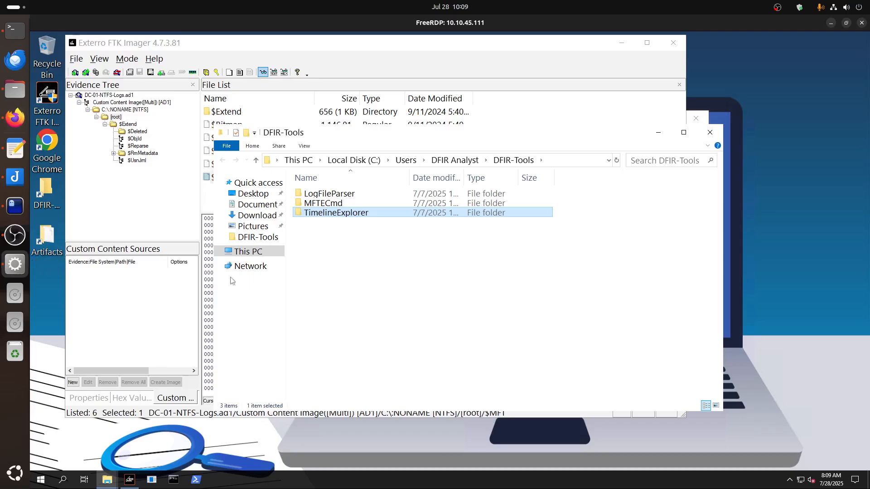
pyautogui.click(367, 281)
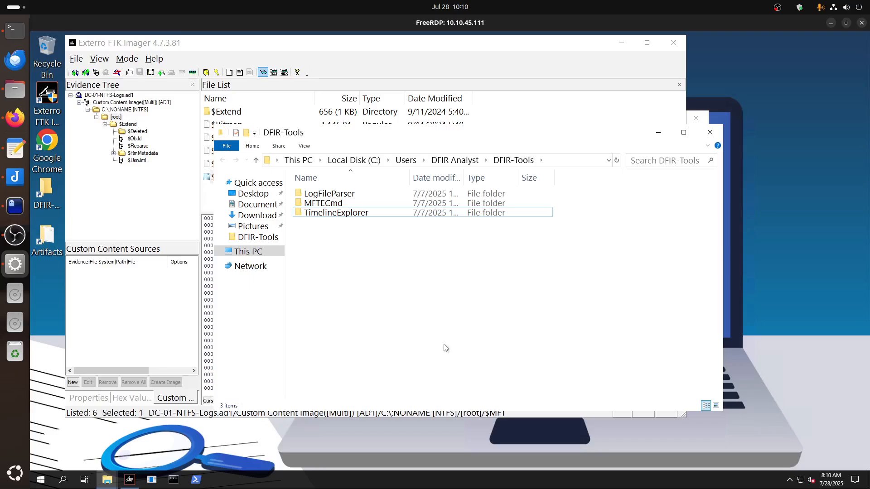
pyautogui.rightClick(361, 275)
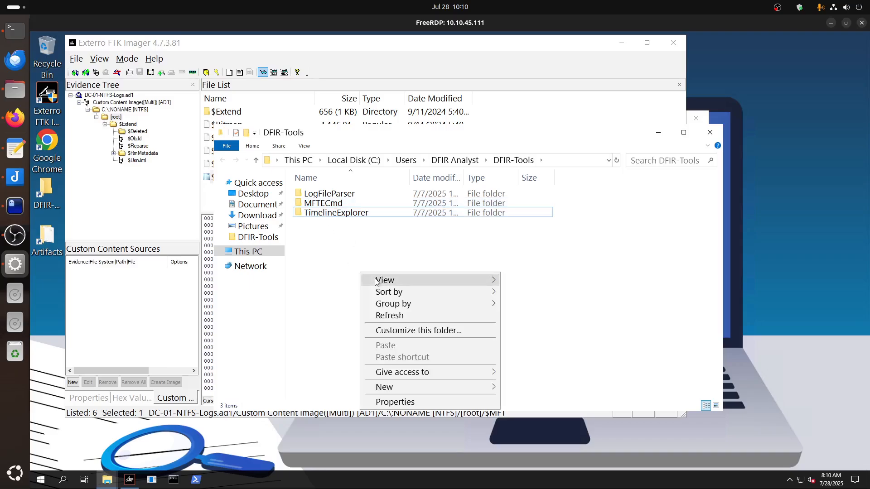
pyautogui.click(15, 117)
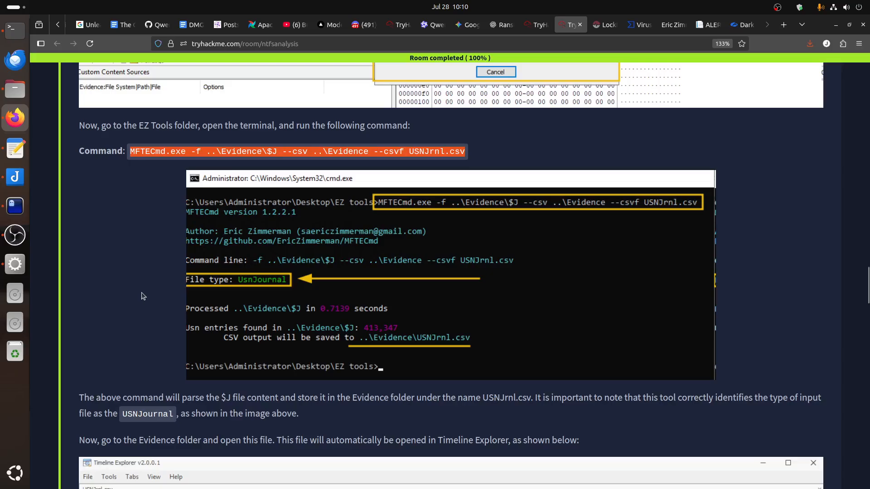
pyautogui.click(15, 265)
pyautogui.rightClick(375, 279)
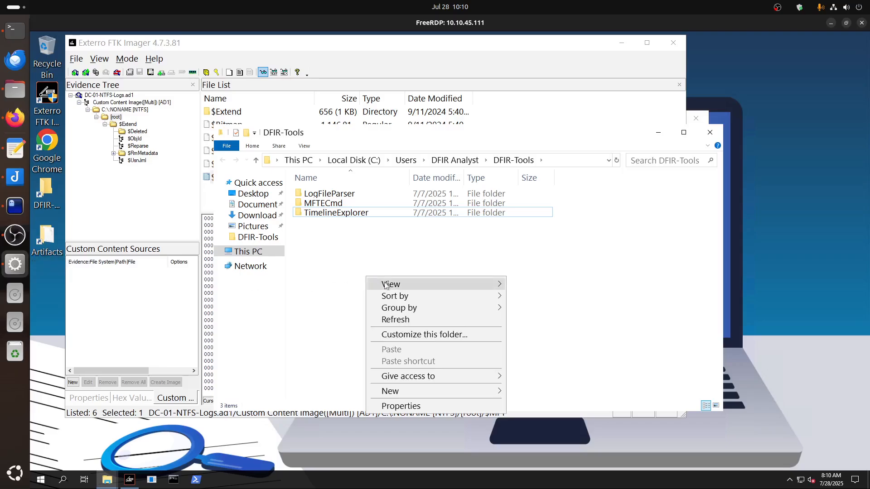
pyautogui.click(494, 391)
pyautogui.click(532, 393)
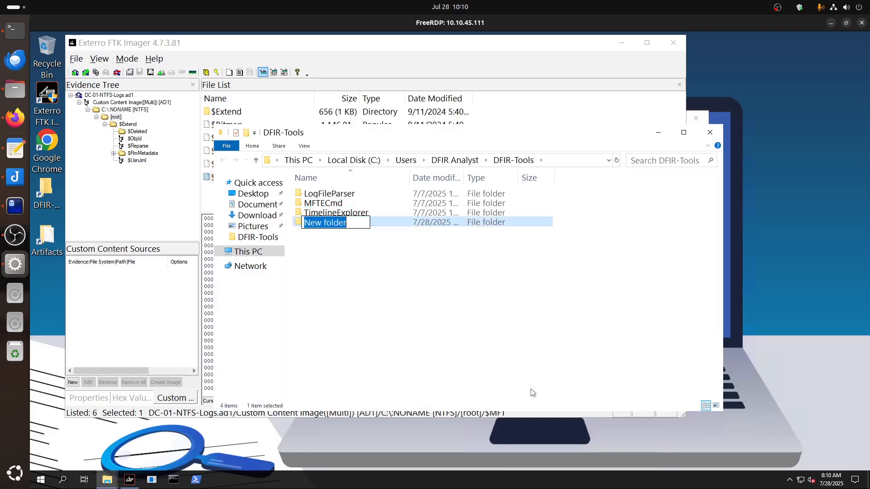
pyautogui.write('EV')
pyautogui.press('BackSpace')
pyautogui.write('viden')
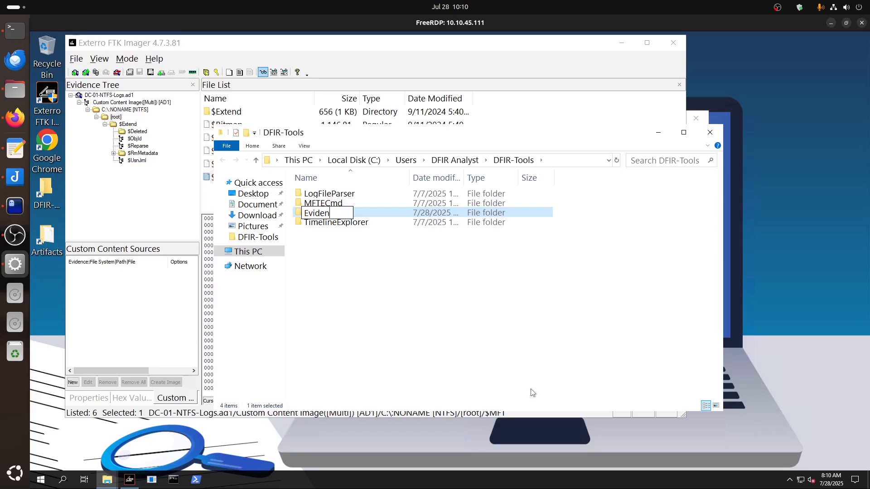
pyautogui.write('ce')
pyautogui.press('Return')
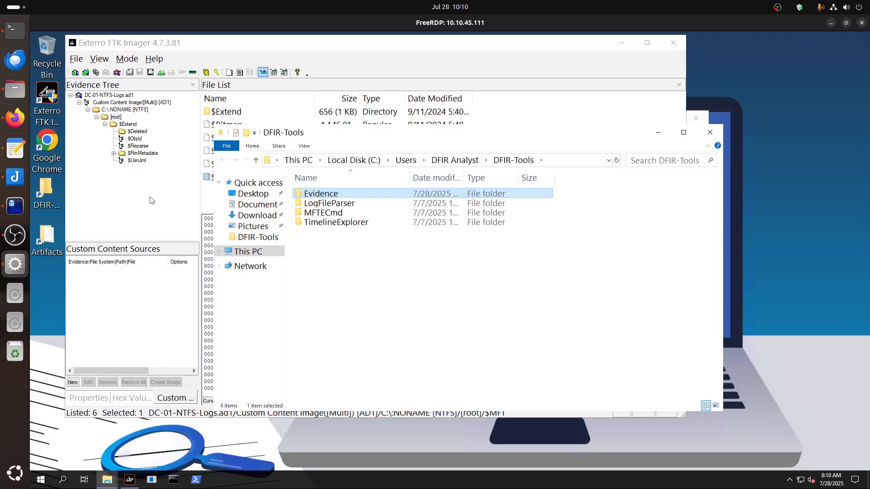
# In FTK Imager, export the $J file from $Extend\$UsnJrnl to the DFIR-Tools\Evidence folder.
pyautogui.click(147, 181)
pyautogui.click(137, 161)
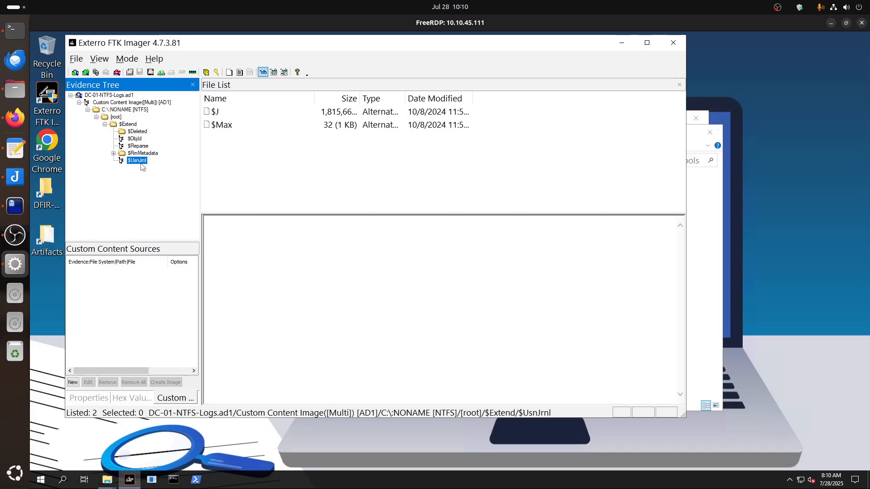
pyautogui.click(219, 116)
pyautogui.rightClick(219, 116)
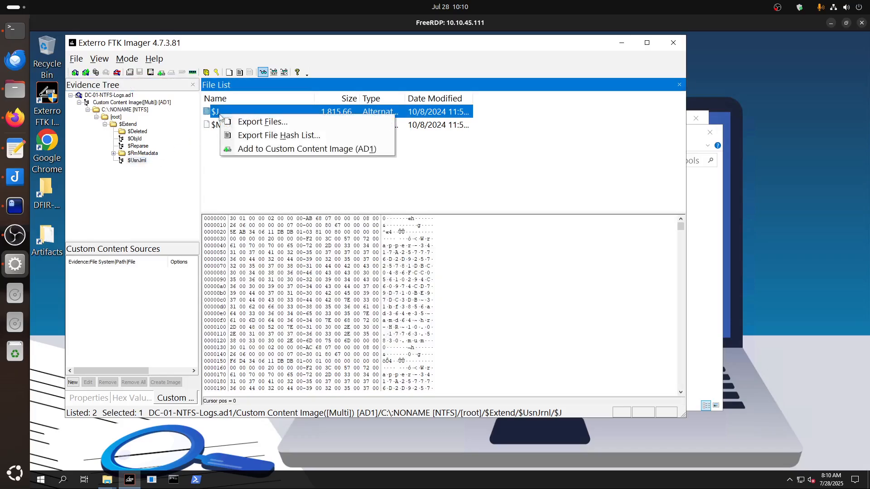
pyautogui.click(251, 121)
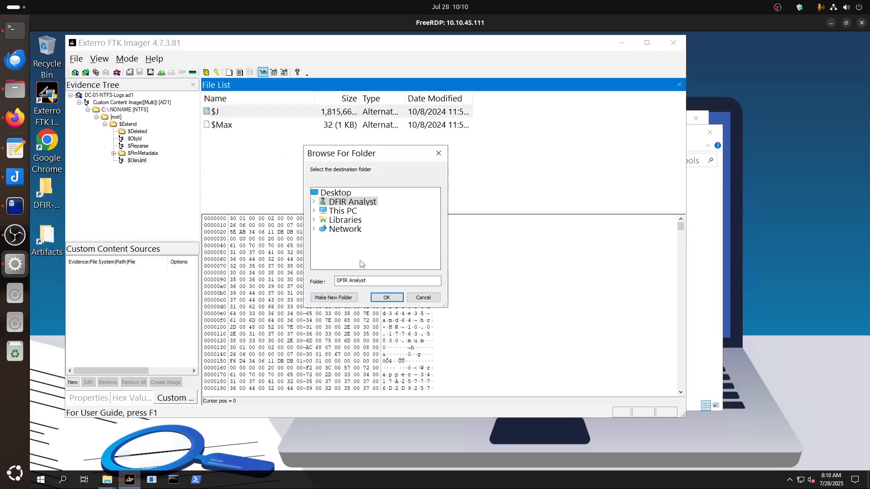
pyautogui.click(314, 202)
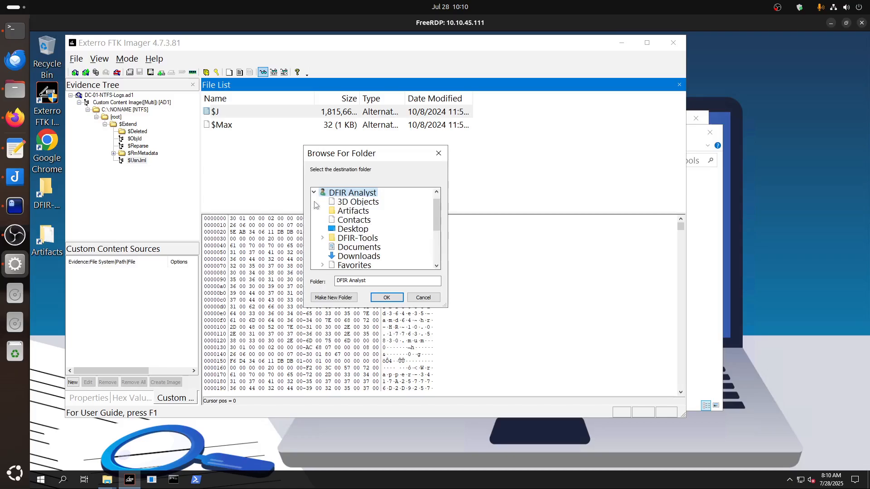
pyautogui.doubleClick(356, 238)
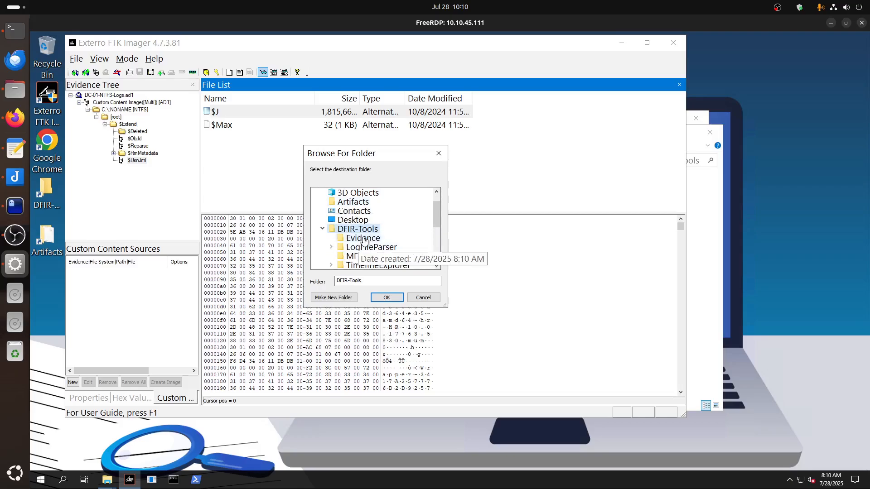
pyautogui.click(361, 238)
pyautogui.click(386, 297)
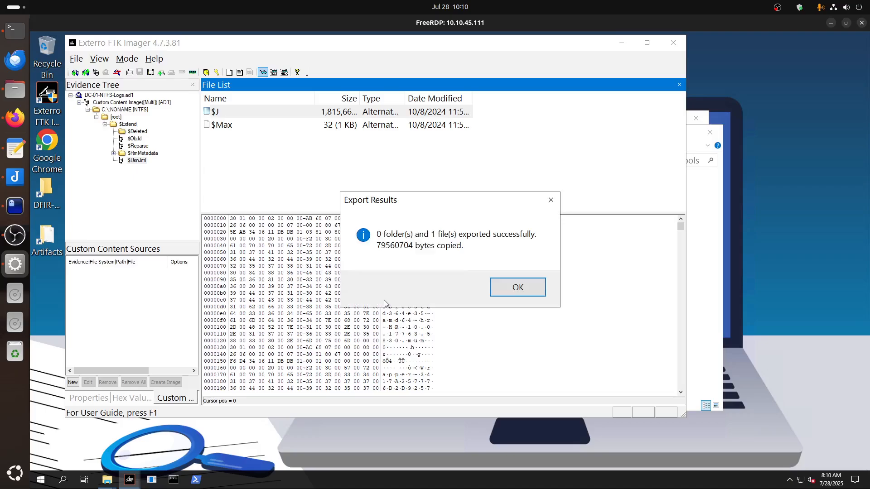
pyautogui.click(508, 288)
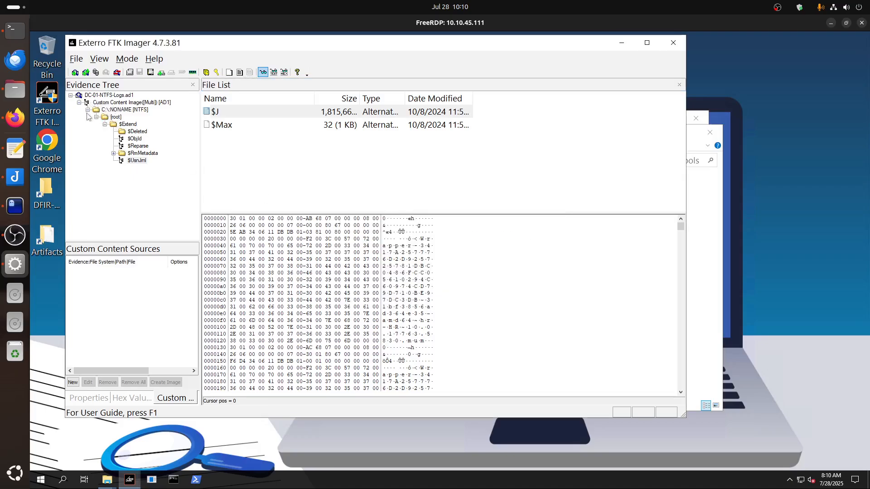
# Export the $MFT file from the evidence image's root to the DFIR-Tools\Evidence folder.
pyautogui.click(115, 118)
pyautogui.click(222, 178)
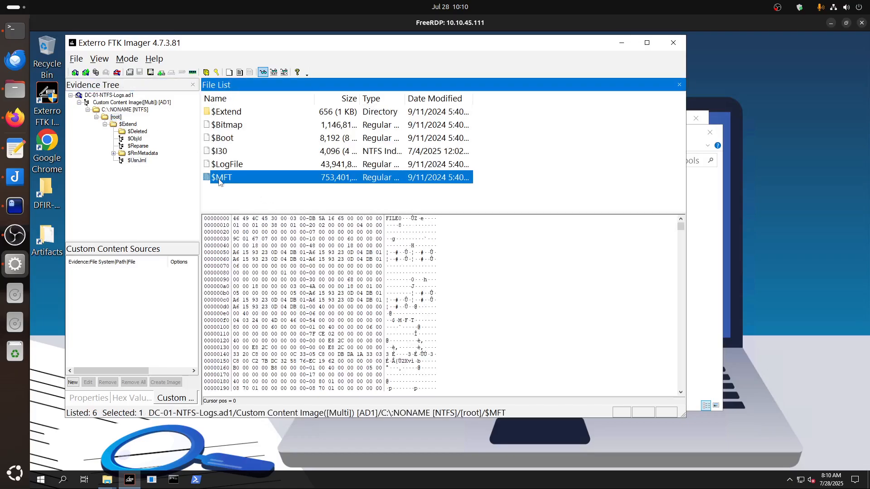
pyautogui.rightClick(218, 181)
pyautogui.click(240, 187)
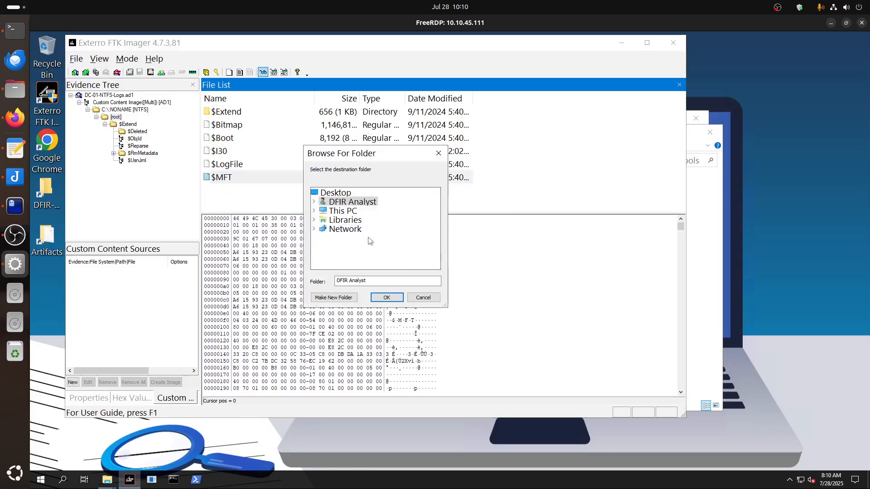
pyautogui.click(314, 202)
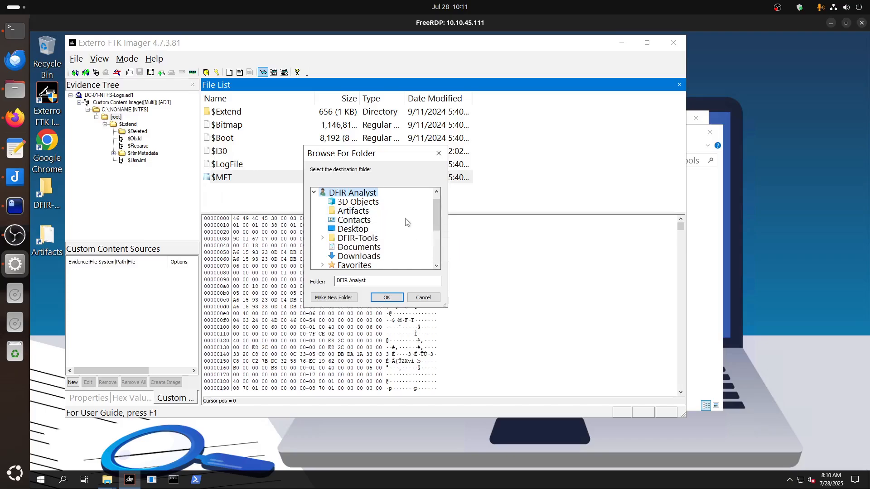
pyautogui.scroll(-1, 406, 223)
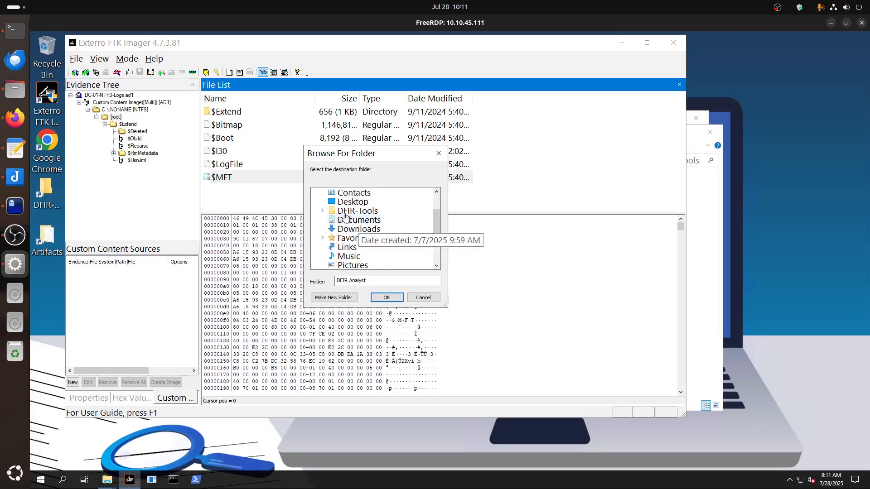
pyautogui.click(361, 211)
pyautogui.click(363, 221)
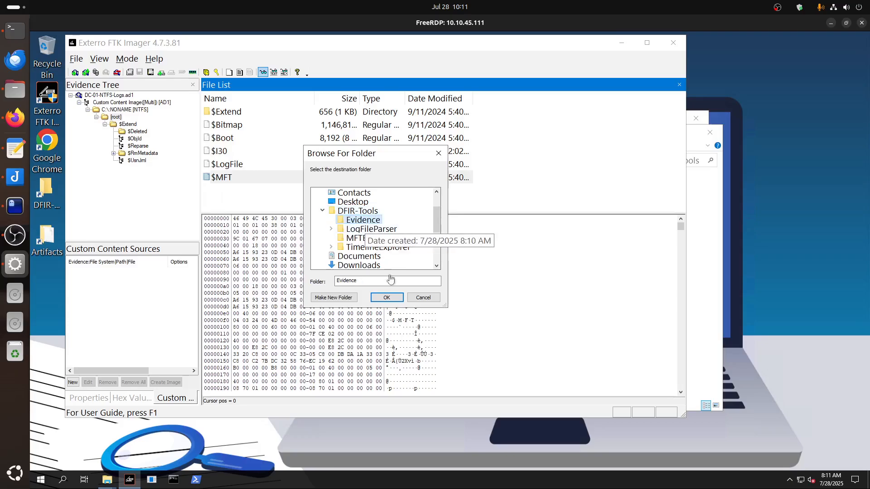
pyautogui.click(387, 299)
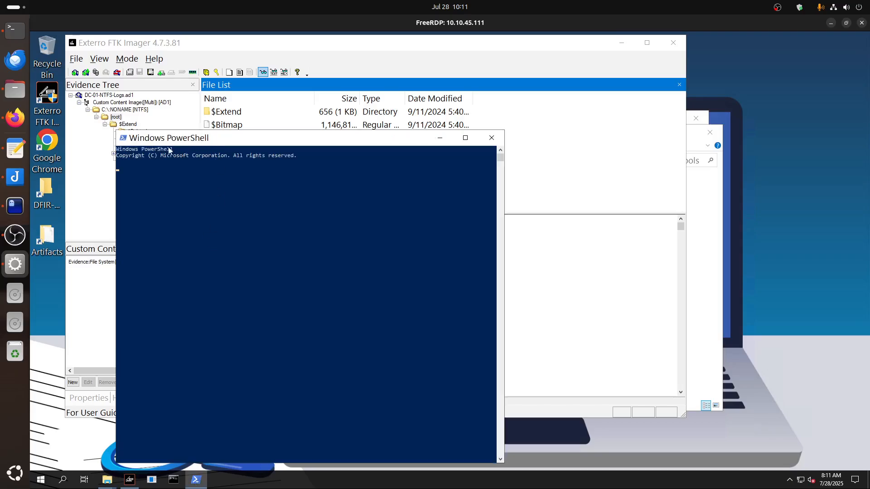
# Set the Windows PowerShell console font size to 24 and move its window higher on the remote desktop.
pyautogui.rightClick(182, 140)
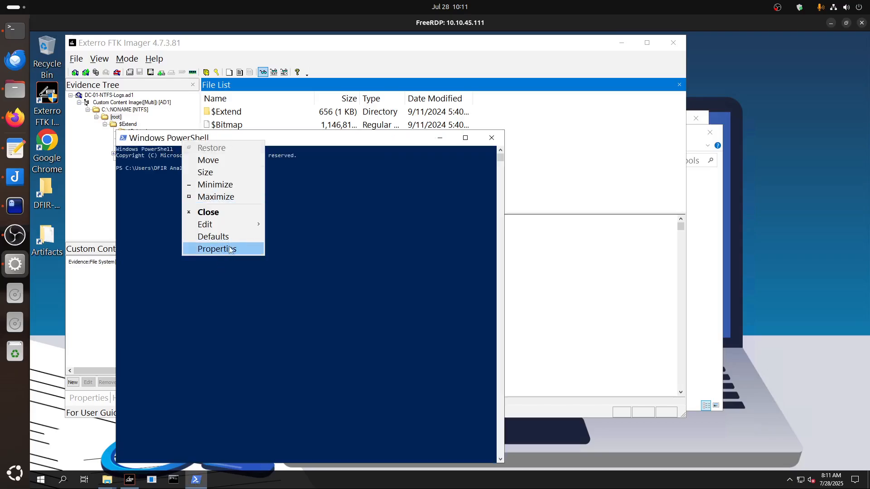
pyautogui.click(218, 250)
pyautogui.click(160, 161)
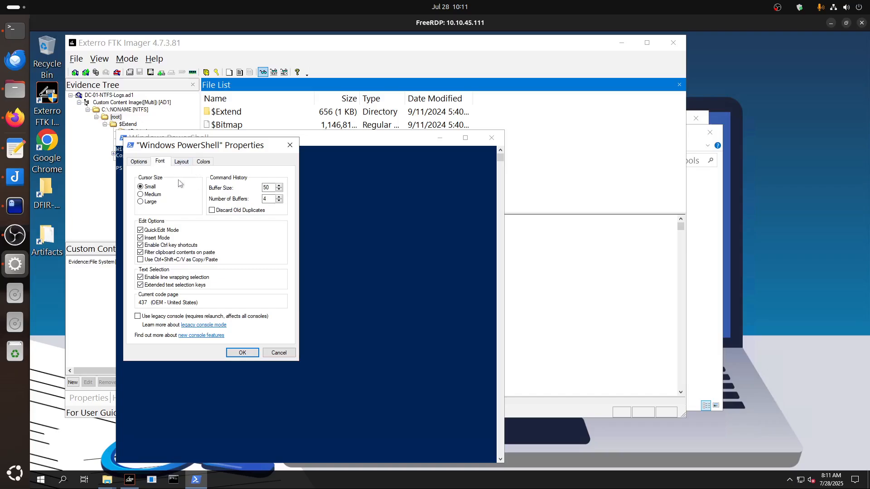
pyautogui.click(141, 216)
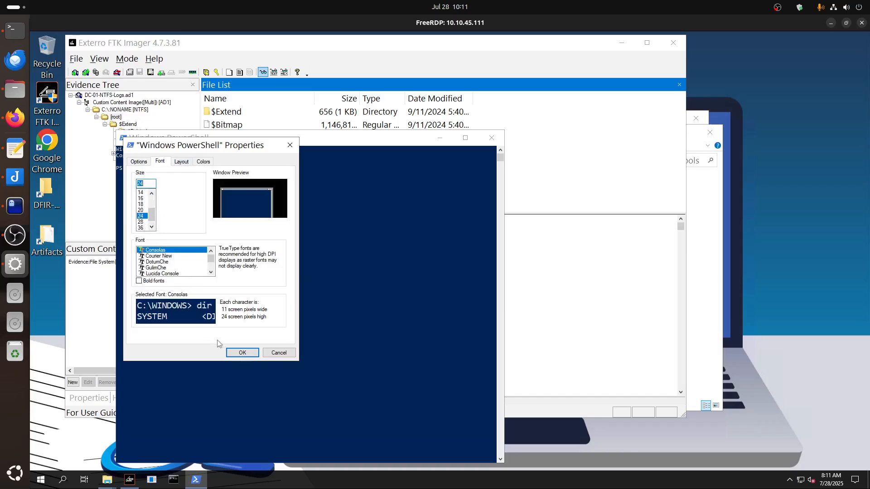
pyautogui.click(242, 353)
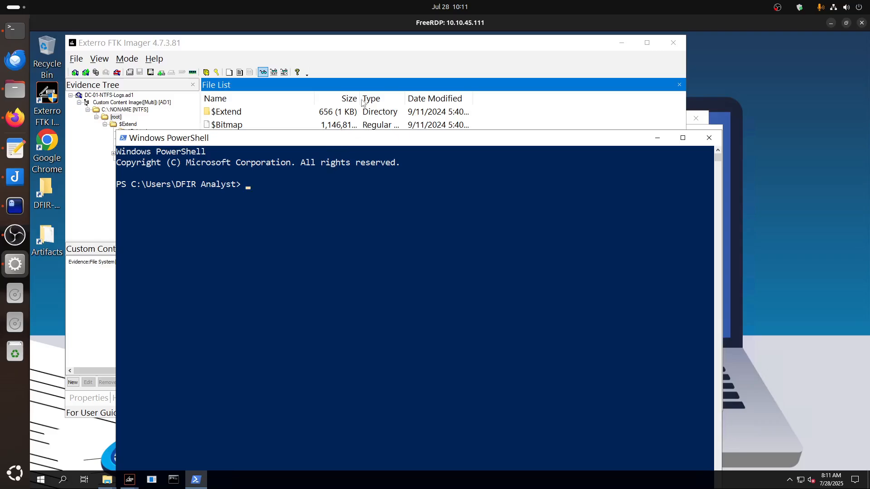
pyautogui.moveTo(345, 142); pyautogui.dragTo(375, 54)
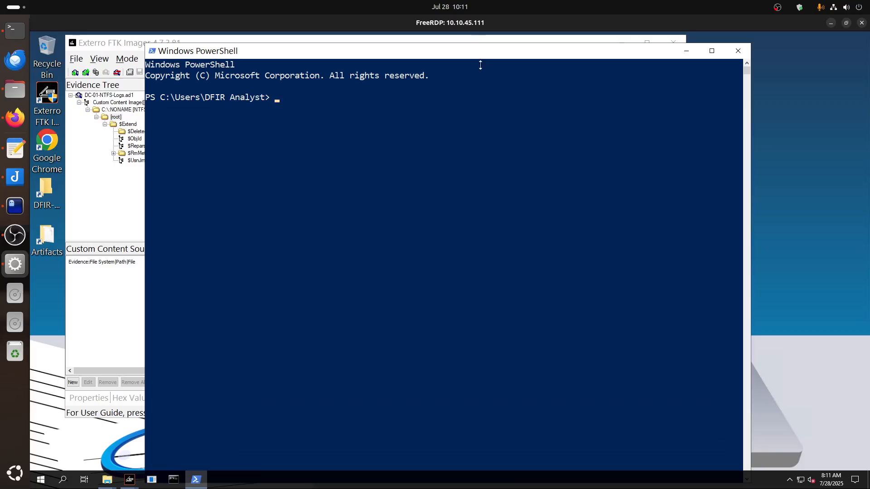
# Lower the PowerShell window on the remote desktop, change into the Desktop folder and list its contents.
pyautogui.moveTo(480, 44); pyautogui.dragTo(488, 122)
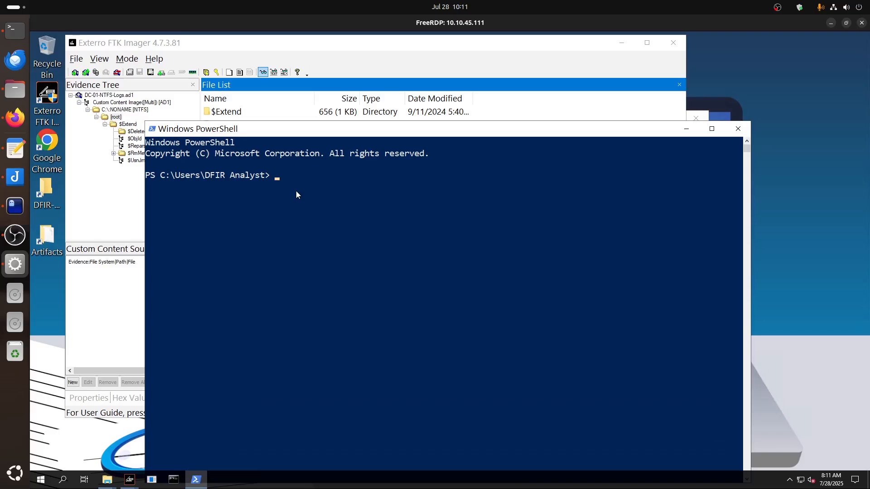
pyautogui.write('D')
pyautogui.press('Tab')
pyautogui.write('D')
pyautogui.press('BackSpace')
pyautogui.press('Return')
pyautogui.write('ls')
pyautogui.press('Return')
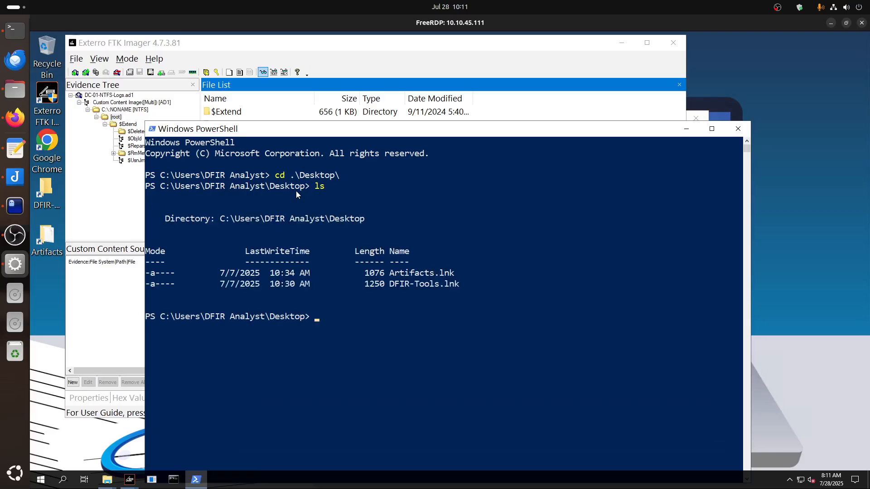
# Go back up to the user profile folder in PowerShell and list its contents.
pyautogui.write('cd D')
pyautogui.write('F')
pyautogui.press('BackSpace')
pyautogui.write('cd ..')
pyautogui.press('Return')
pyautogui.write('ls')
# Change into the DFIR-Tools folder and move the PowerShell window higher on the remote desktop.
pyautogui.press('Return')
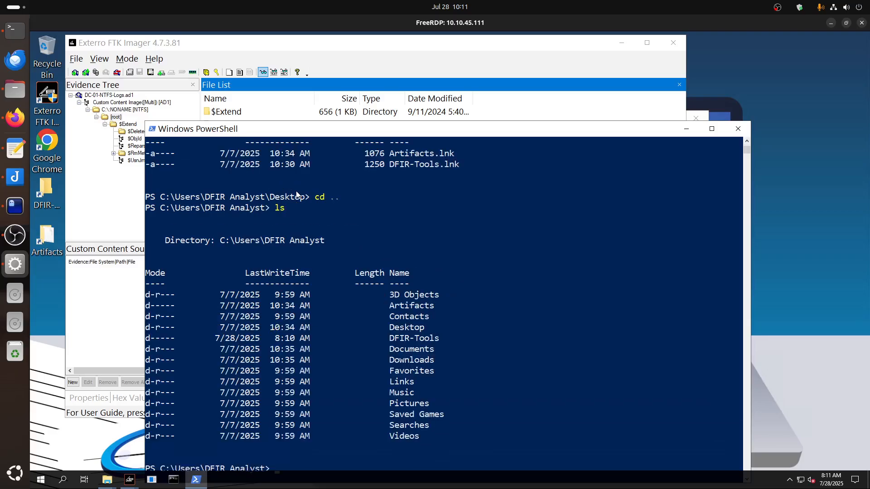
pyautogui.write('cd DF')
pyautogui.press('Tab')
pyautogui.press('Return')
pyautogui.moveTo(356, 132); pyautogui.dragTo(356, 49)
pyautogui.write('MFTECmd.exe -f ..\\Evidence\\$J --csv ..\\Evidence --csvf USNJrnl.csv')
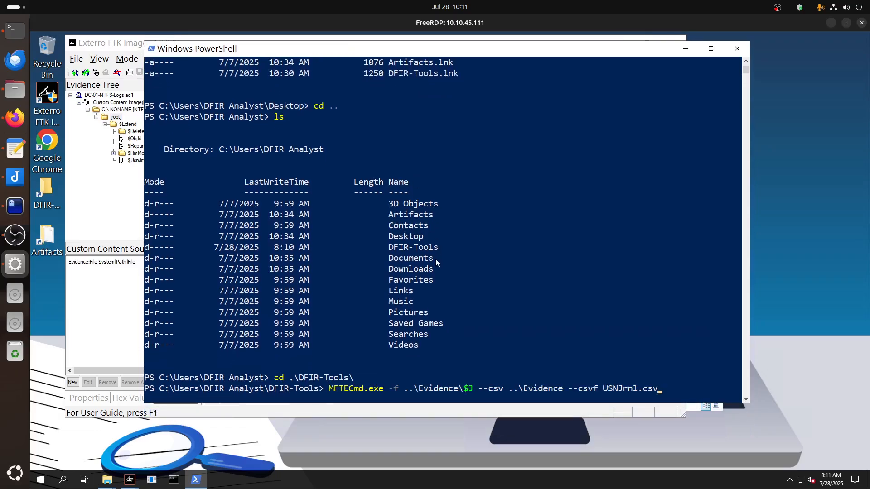
pyautogui.press('BackSpace')
pyautogui.press('BackSpace')
pyautogui.press('BackSpace')
pyautogui.press('BackSpace')
pyautogui.press('BackSpace')
pyautogui.press('BackSpace')
pyautogui.press('BackSpace')
pyautogui.press('BackSpace')
pyautogui.press('BackSpace')
pyautogui.press('BackSpace')
pyautogui.press('BackSpace')
pyautogui.press('BackSpace')
pyautogui.press('BackSpace')
pyautogui.press('BackSpace')
pyautogui.press('BackSpace')
pyautogui.press('BackSpace')
pyautogui.press('BackSpace')
pyautogui.press('BackSpace')
pyautogui.press('BackSpace')
pyautogui.press('BackSpace')
pyautogui.press('BackSpace')
pyautogui.press('BackSpace')
pyautogui.press('BackSpace')
pyautogui.press('BackSpace')
pyautogui.press('BackSpace')
pyautogui.press('BackSpace')
pyautogui.press('BackSpace')
pyautogui.press('BackSpace')
pyautogui.press('BackSpace')
pyautogui.press('BackSpace')
pyautogui.press('BackSpace')
pyautogui.press('BackSpace')
pyautogui.press('BackSpace')
pyautogui.press('BackSpace')
pyautogui.press('BackSpace')
pyautogui.press('BackSpace')
pyautogui.press('BackSpace')
pyautogui.press('BackSpace')
pyautogui.press('BackSpace')
pyautogui.press('BackSpace')
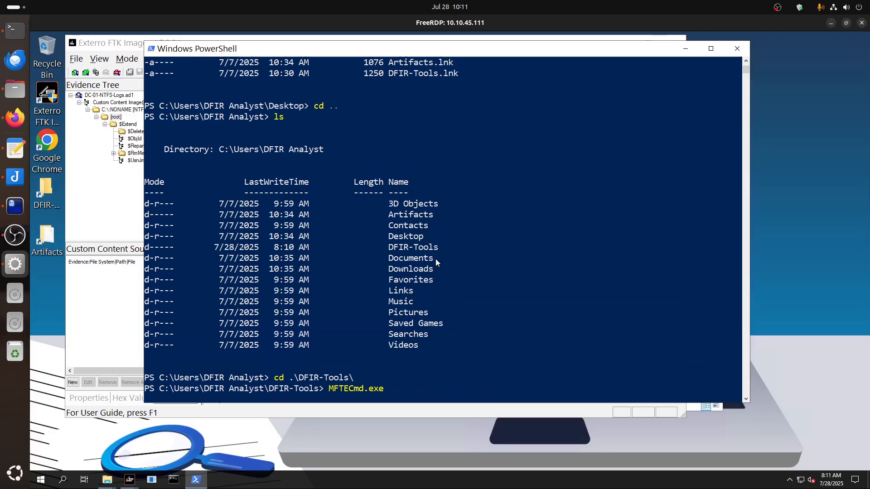
# List the contents of DFIR-Tools and change into its MFTECmd folder.
pyautogui.write('ls')
pyautogui.press('Return')
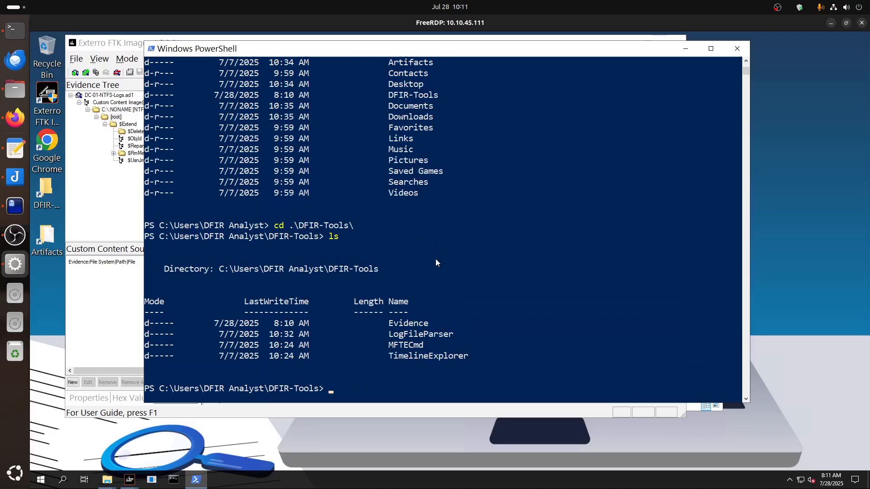
pyautogui.write('cd mf')
pyautogui.press('Tab')
pyautogui.press('Return')
pyautogui.write('ls[')
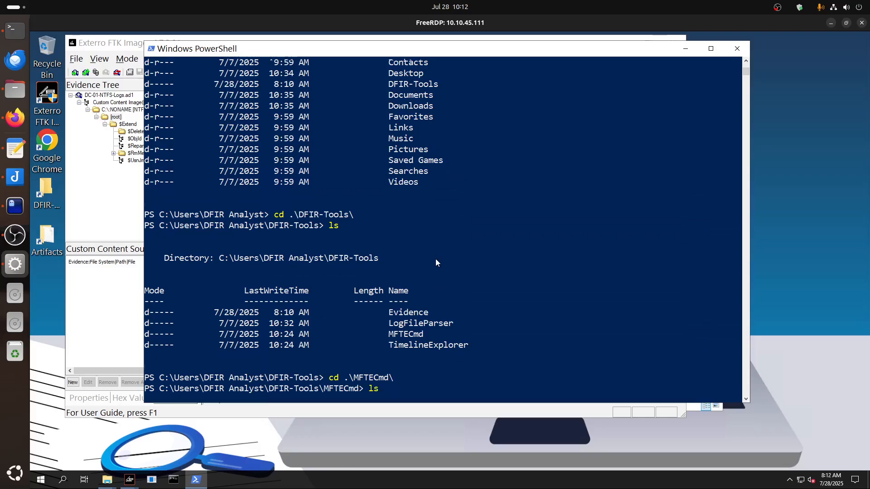
pyautogui.press('Return')
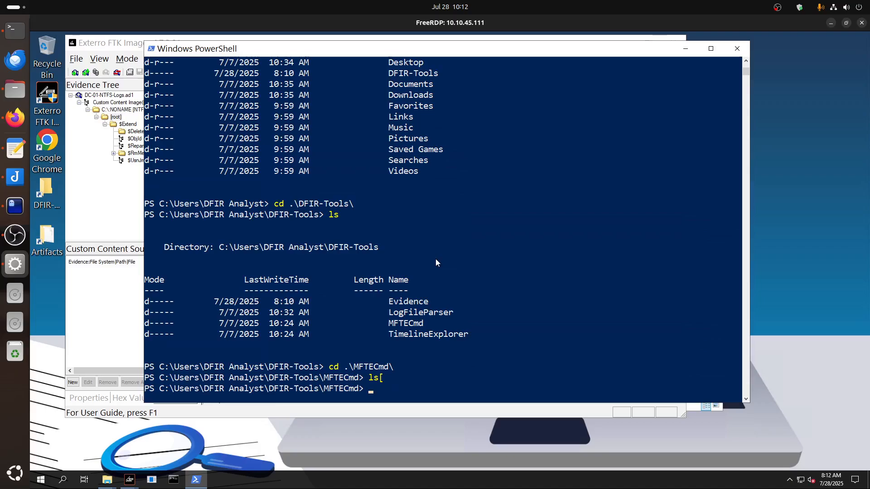
# Try running .\MFTECmd.exe -f ..\Evidence\$J --csv ..\Evidence --csvf USNJrnl.csv, and list the parent folder's contents.
pyautogui.rightClick(374, 247)
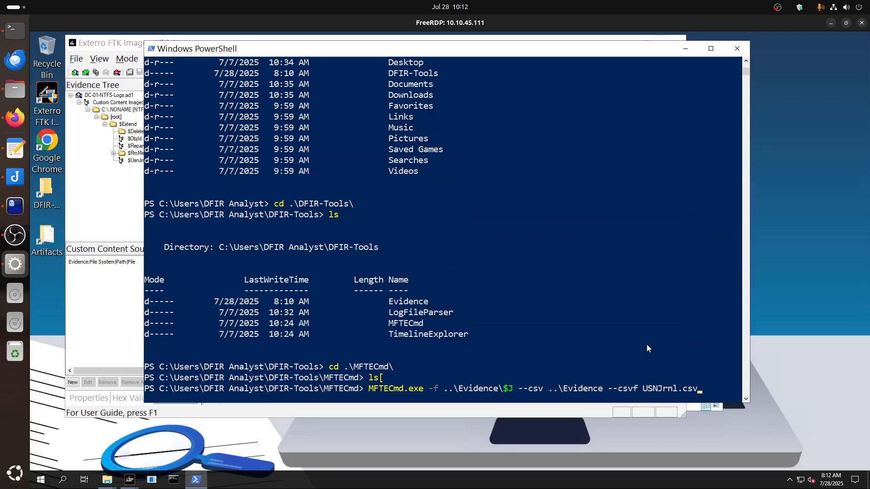
pyautogui.press('Return')
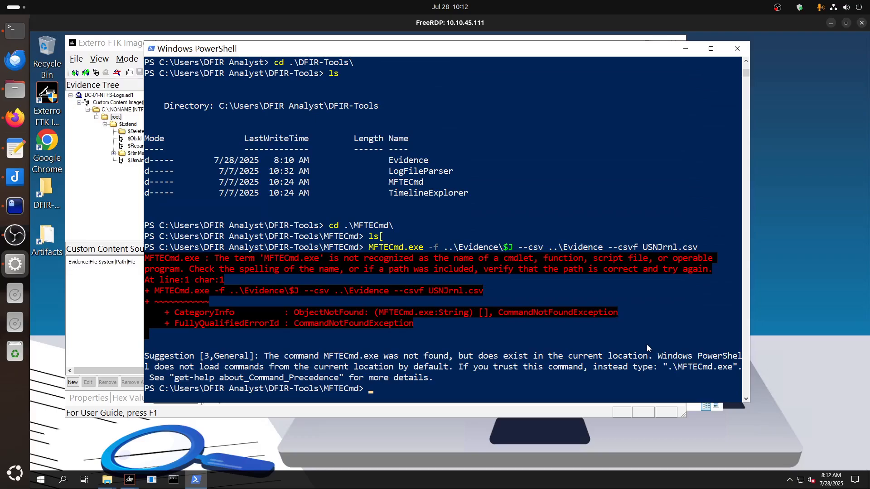
pyautogui.press('Up')
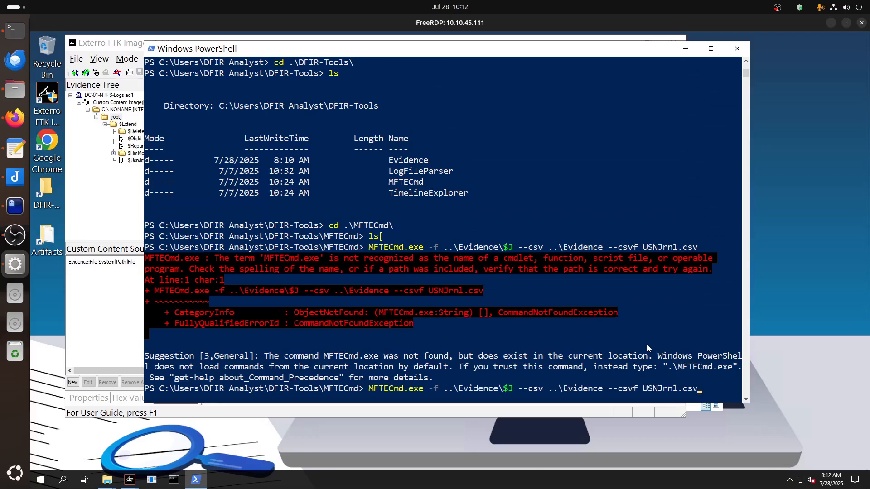
pyautogui.press('Home')
pyautogui.write('.\\')
pyautogui.press('Return')
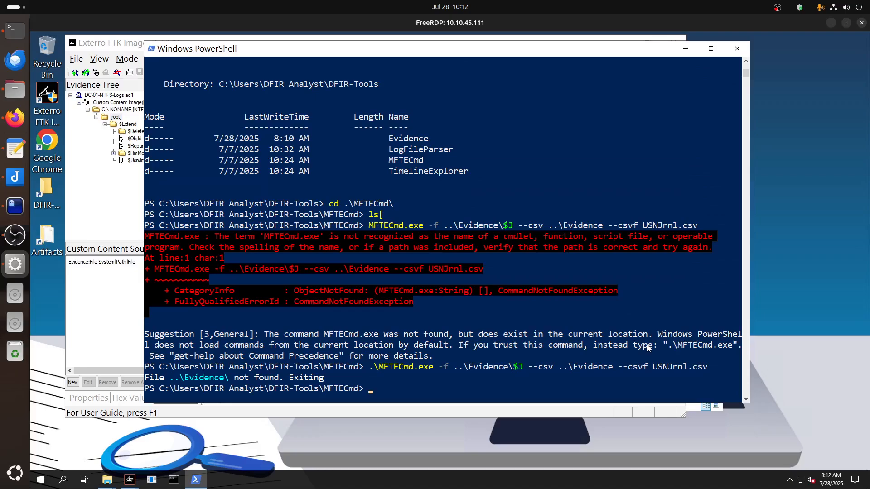
pyautogui.write('ls ../')
pyautogui.press('Return')
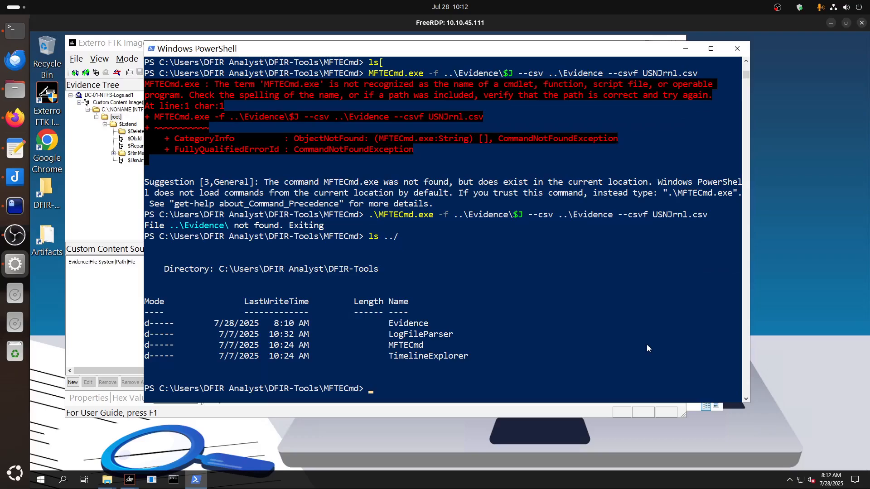
# Recall the MFTECmd command and replace its -f path with 'C:\Users\DFIR Analyst\DFIR-Tools\Evidence\$J'.
pyautogui.press('Up')
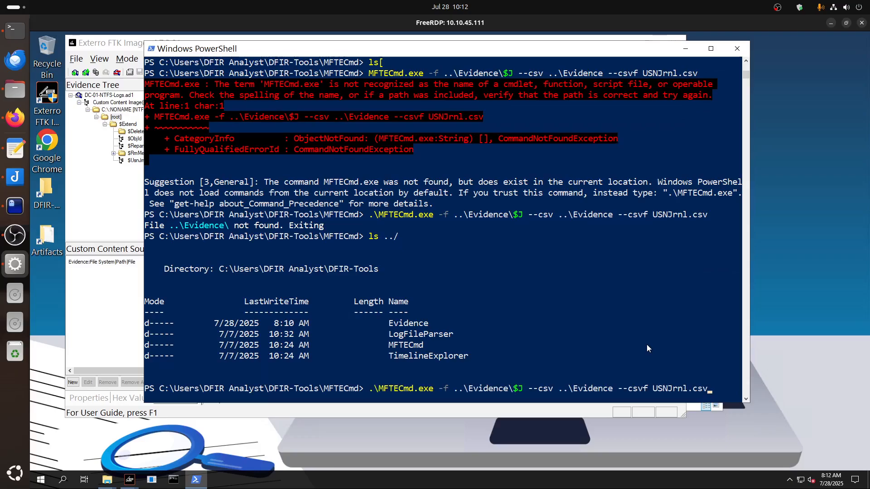
pyautogui.press('Left')
pyautogui.press('Left')
pyautogui.press('Left')
pyautogui.press('Left')
pyautogui.press('Left')
pyautogui.press('Left')
pyautogui.press('Left')
pyautogui.press('Left')
pyautogui.press('Left')
pyautogui.press('Left')
pyautogui.press('Left')
pyautogui.press('Left')
pyautogui.press('Left')
pyautogui.press('Left')
pyautogui.press('Left')
pyautogui.press('Left')
pyautogui.press('Left')
pyautogui.press('Left')
pyautogui.press('Left')
pyautogui.press('Left')
pyautogui.press('Left')
pyautogui.press('Left')
pyautogui.press('Left')
pyautogui.press('Left')
pyautogui.press('Left')
pyautogui.press('Left')
pyautogui.press('Left')
pyautogui.press('Left')
pyautogui.press('Left')
pyautogui.press('Left')
pyautogui.press('Left')
pyautogui.press('Delete')
pyautogui.press('Delete')
pyautogui.press('Delete')
pyautogui.press('Delete')
pyautogui.press('Delete')
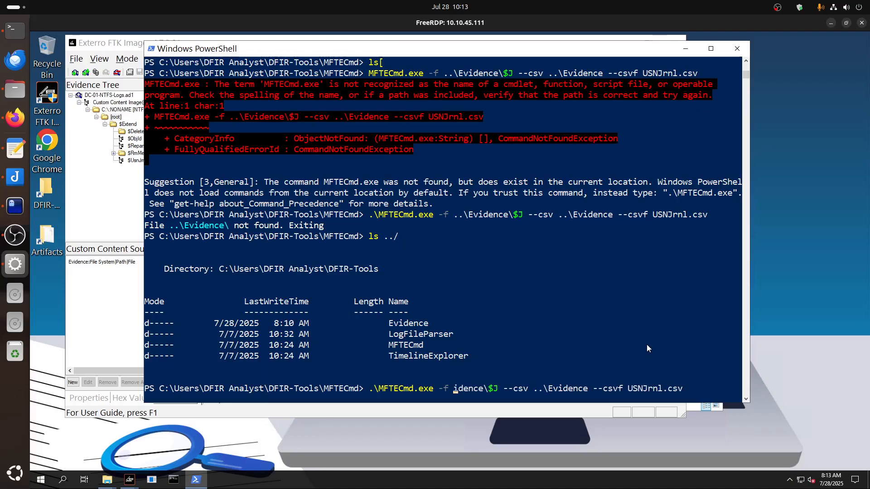
pyautogui.press('Delete')
pyautogui.press('Delete')
pyautogui.press('Delete')
pyautogui.press('Delete')
pyautogui.press('Delete')
pyautogui.press('Delete')
pyautogui.press('Delete')
pyautogui.press('Delete')
pyautogui.press('Delete')
pyautogui.press('Delete')
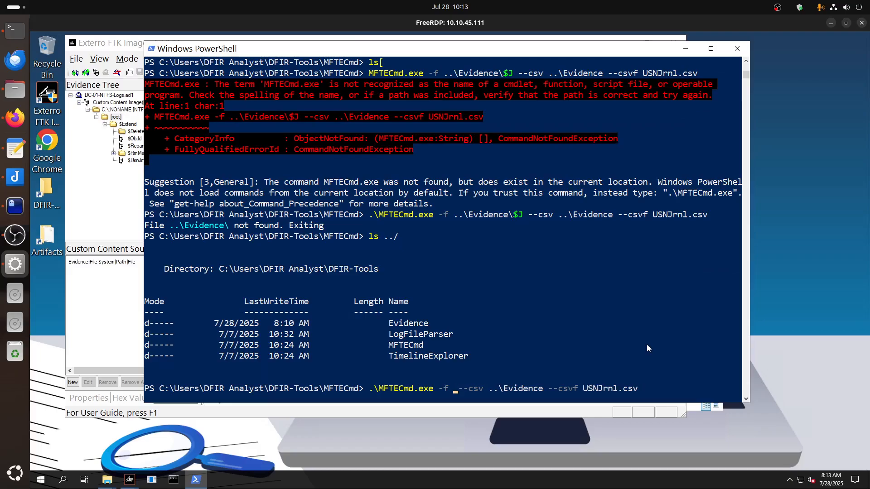
pyautogui.write('C:\\Us')
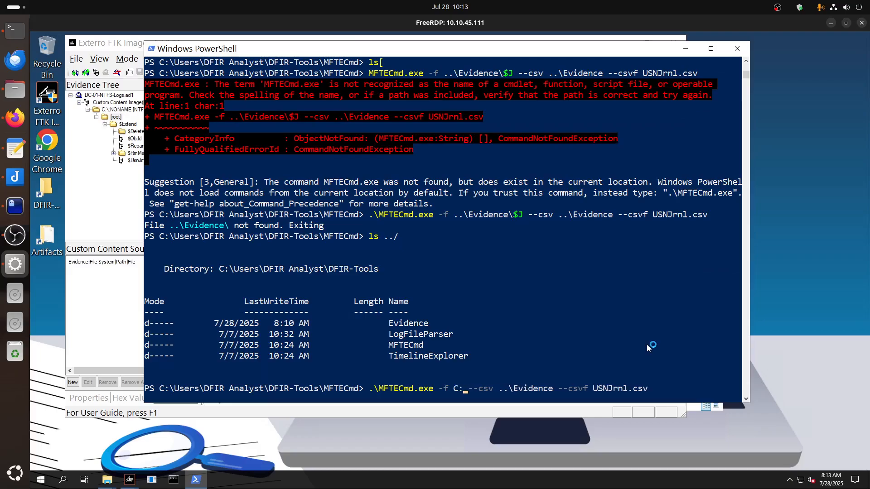
pyautogui.write('ers\\')
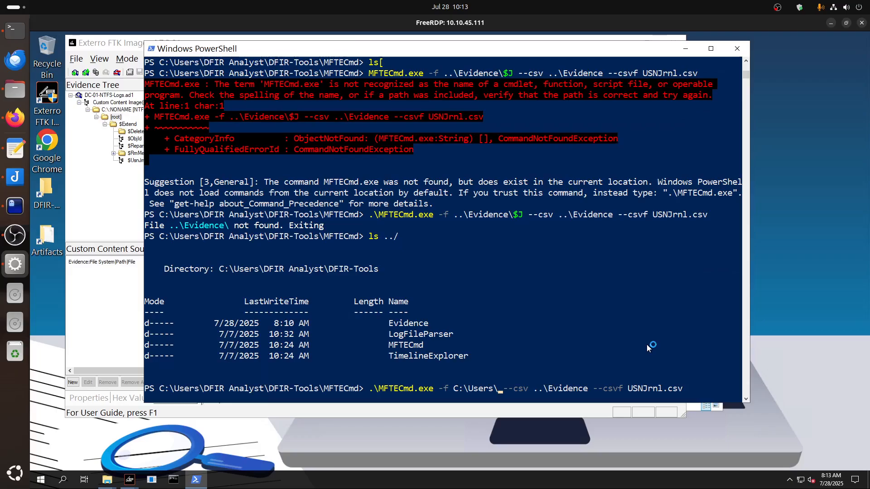
pyautogui.write('DF')
pyautogui.press('Tab')
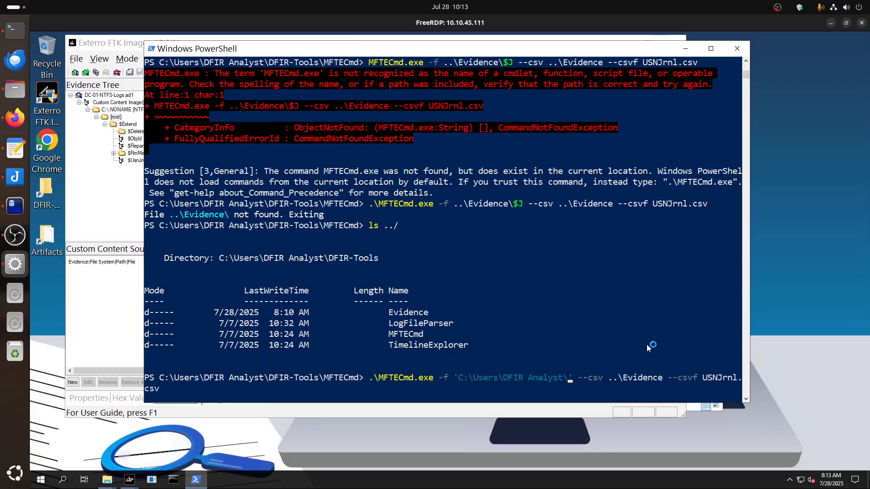
pyautogui.write('DF')
pyautogui.press('Tab')
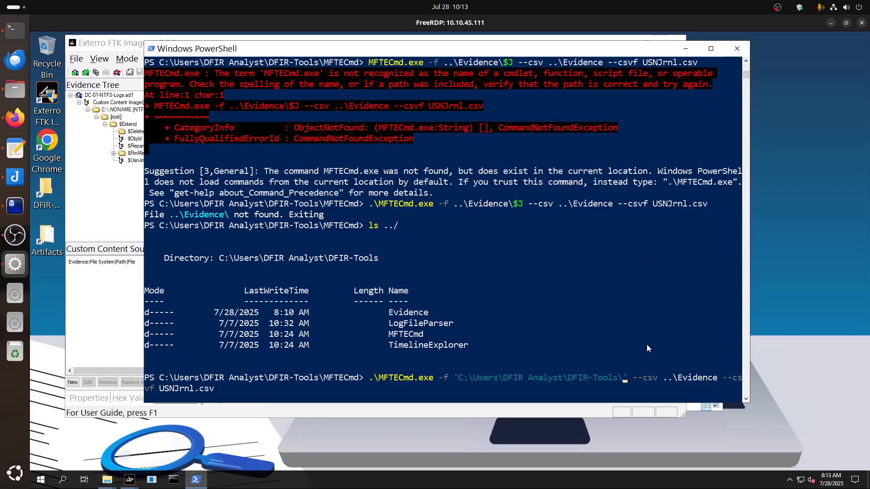
pyautogui.write('E')
pyautogui.press('Tab')
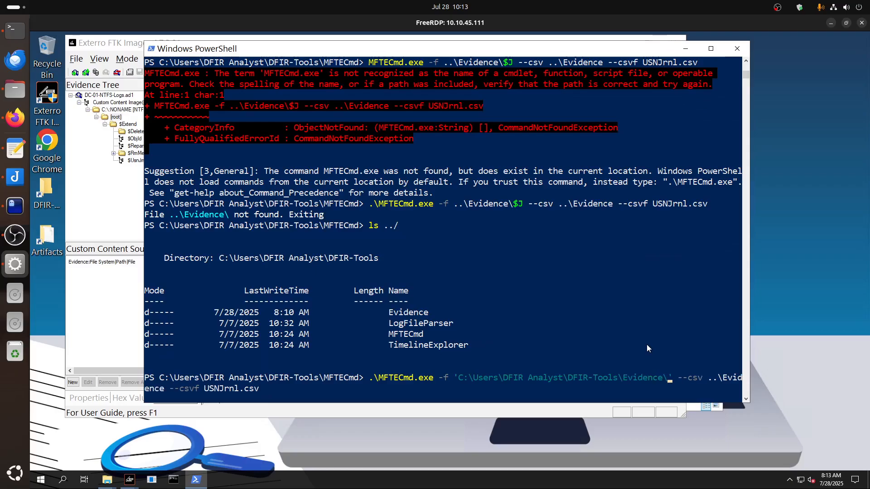
pyautogui.write('$')
pyautogui.press('Tab')
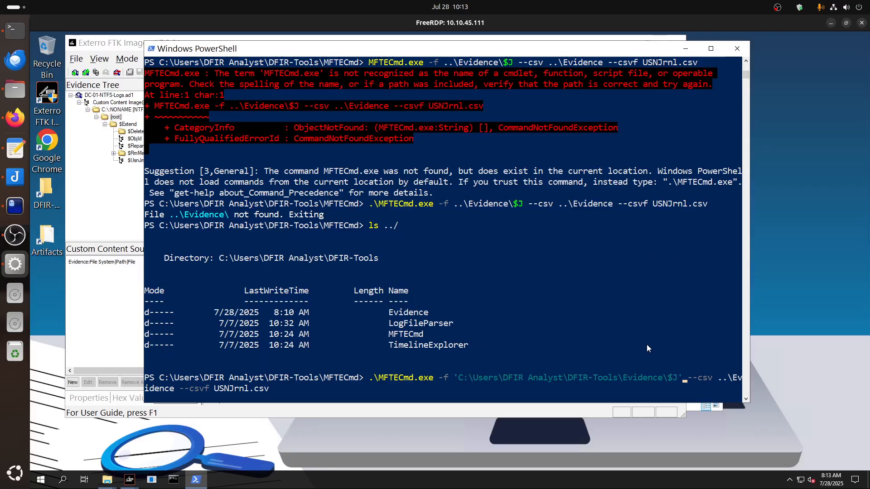
# Replace the command's --csv path with 'C:\Users\DFIR Analyst\DFIR-Tools\Evidence\' and run it with USNJrnl.csv as the output file.
pyautogui.press('Right')
pyautogui.press('Right')
pyautogui.press('Right')
pyautogui.press('Right')
pyautogui.press('Right')
pyautogui.press('Right')
pyautogui.press('Right')
pyautogui.press('Delete')
pyautogui.press('Delete')
pyautogui.press('Delete')
pyautogui.press('Delete')
pyautogui.press('Delete')
pyautogui.press('Delete')
pyautogui.press('Delete')
pyautogui.press('Delete')
pyautogui.press('Delete')
pyautogui.press('Delete')
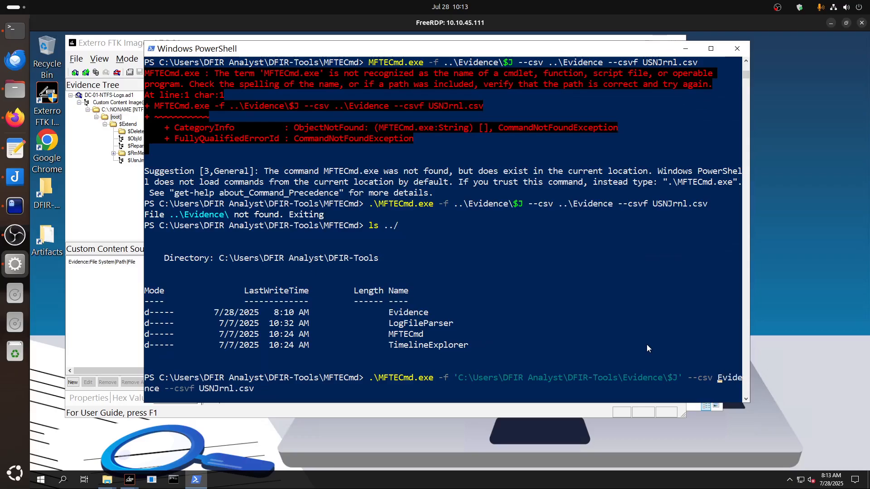
pyautogui.press('Delete')
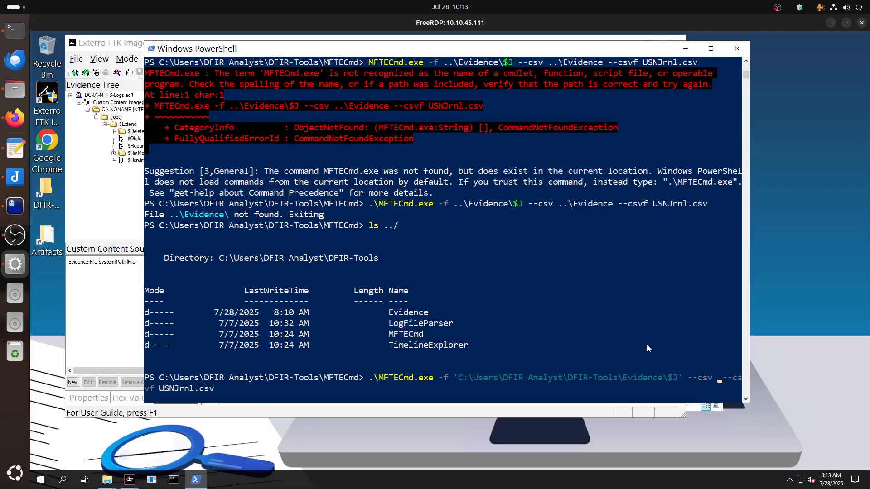
pyautogui.write('dc')
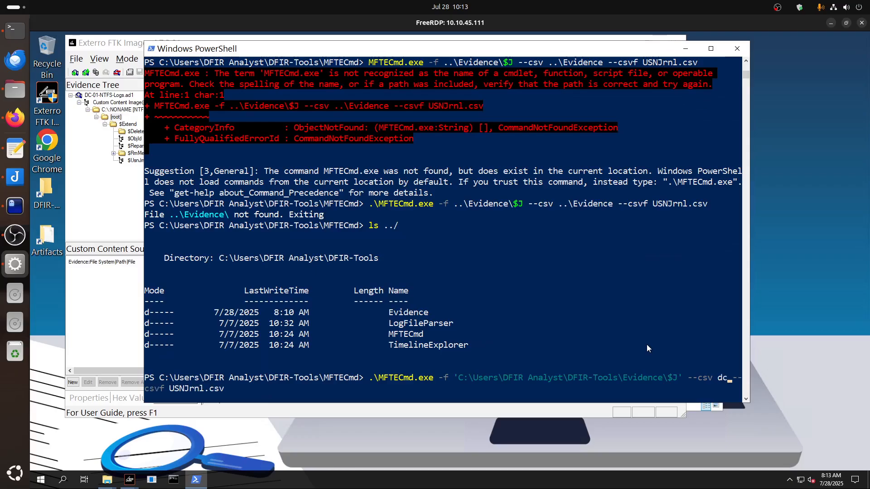
pyautogui.press('BackSpace')
pyautogui.press('BackSpace')
pyautogui.write('C:\\Users\\')
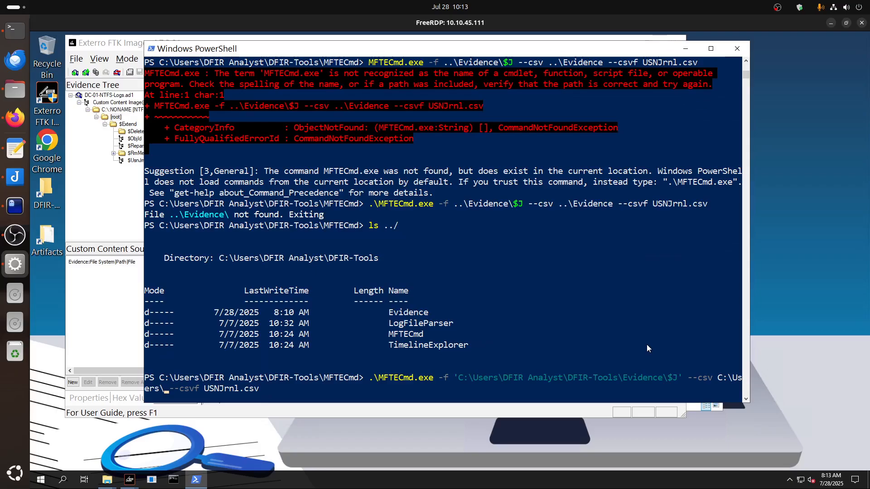
pyautogui.write('DF')
pyautogui.press('Tab')
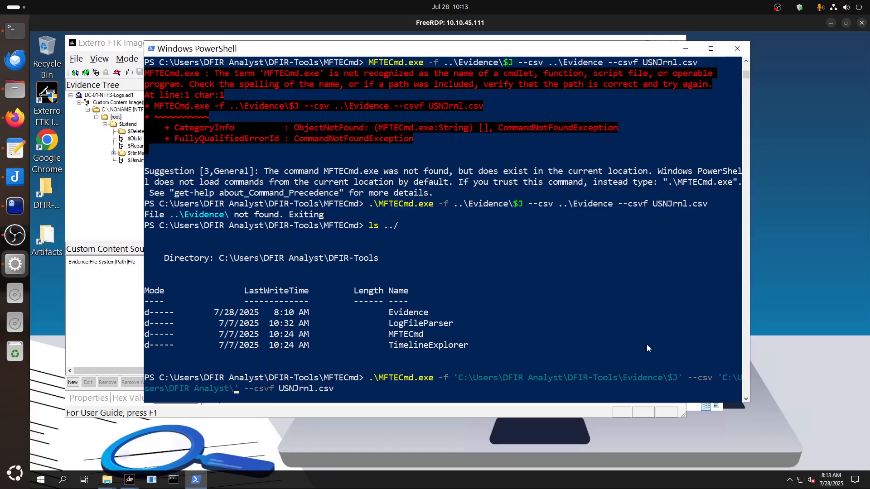
pyautogui.write('E')
pyautogui.press('BackSpace')
pyautogui.write('Ev')
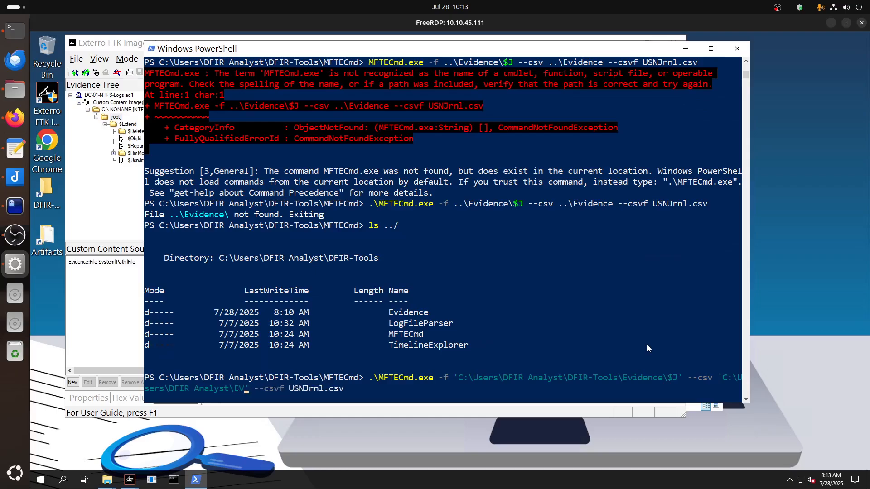
pyautogui.press('BackSpace')
pyautogui.press('BackSpace')
pyautogui.write('Desktop\\')
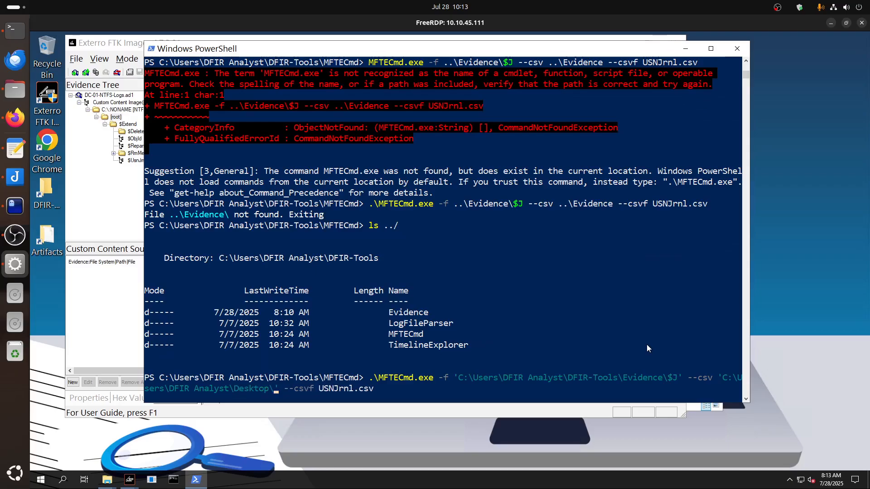
pyautogui.press('BackSpace')
pyautogui.press('BackSpace')
pyautogui.press('BackSpace')
pyautogui.press('BackSpace')
pyautogui.press('BackSpace')
pyautogui.press('BackSpace')
pyautogui.press('BackSpace')
pyautogui.press('BackSpace')
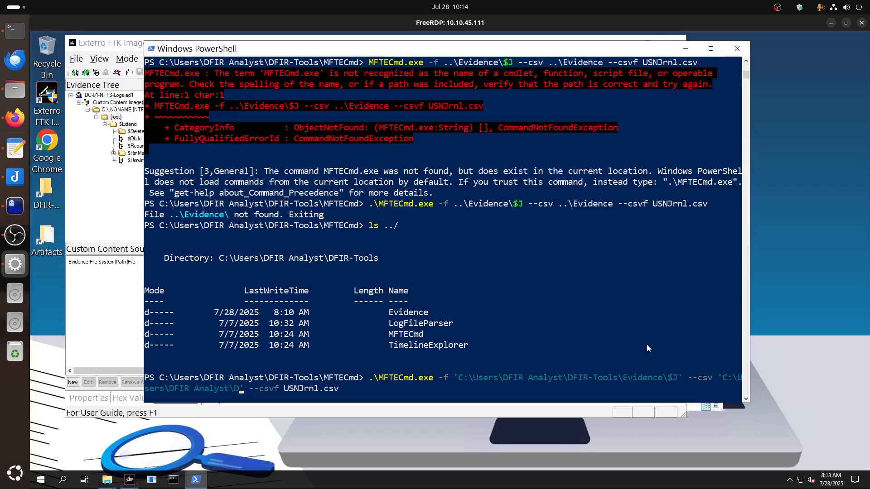
pyautogui.write('DFIR-Tools\\')
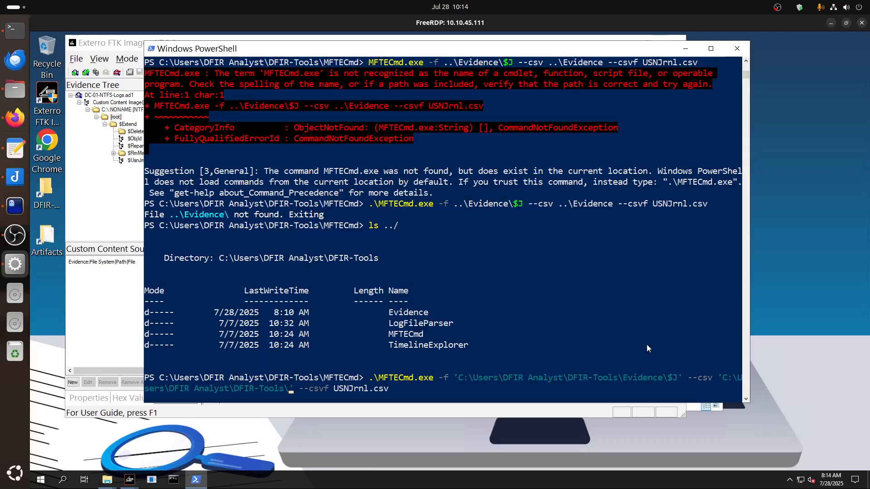
pyautogui.write('Evidence\\')
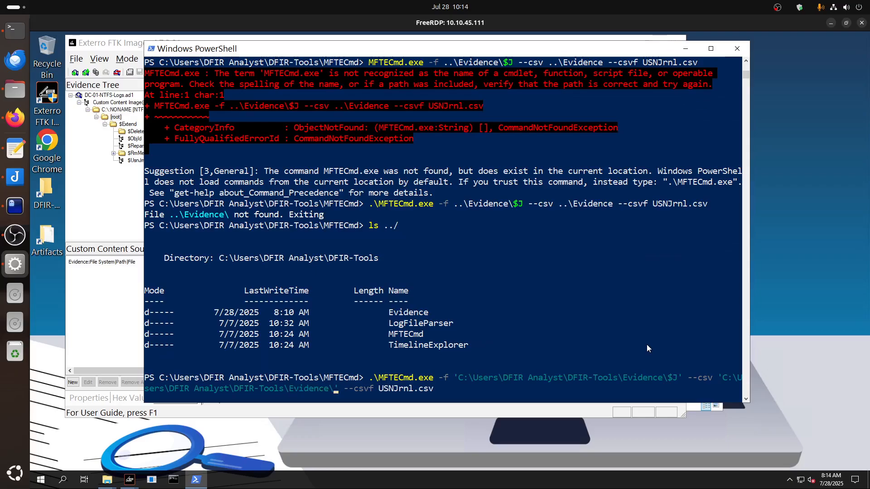
pyautogui.press('Return')
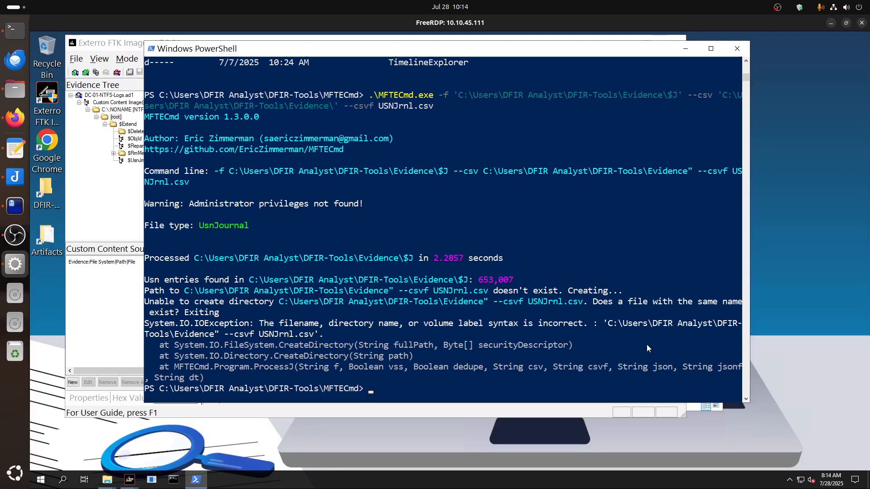
# Recall the last MFTECmd command and switch to the TryHackMe room in Firefox to check the reference command.
pyautogui.press('Up')
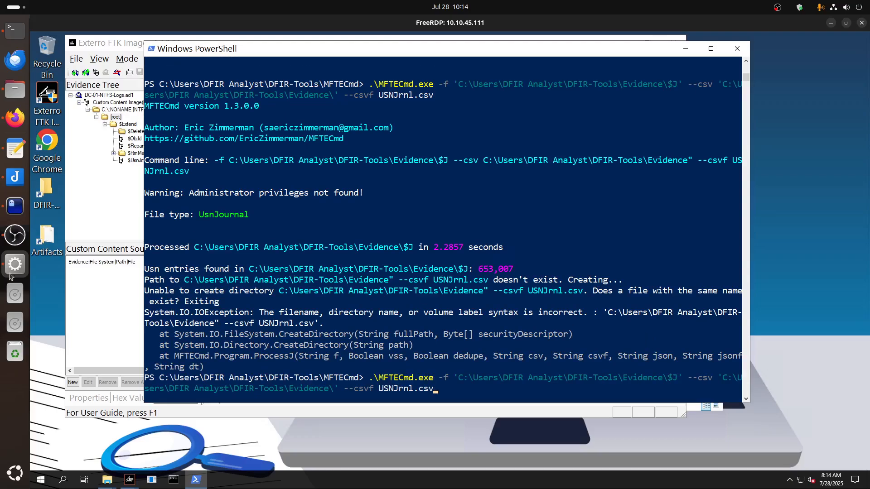
pyautogui.click(13, 121)
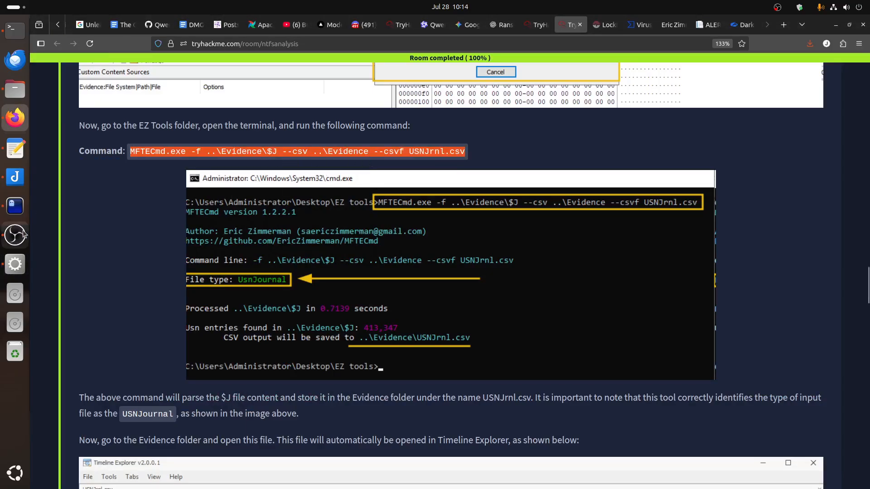
# Back in the PowerShell session, remove the trailing backslash from the --csv Evidence path and run the MFTECmd command for $J.
pyautogui.click(15, 264)
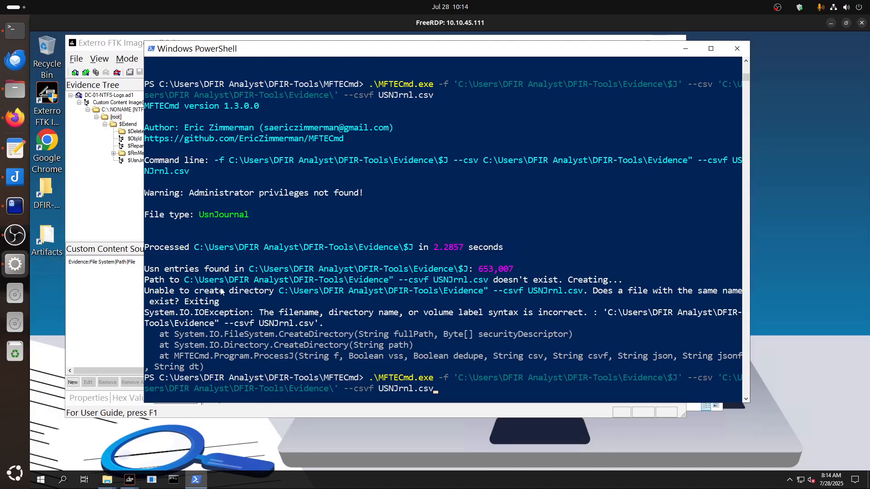
pyautogui.press('Left')
pyautogui.press('Left')
pyautogui.press('Left')
pyautogui.press('Left')
pyautogui.press('Left')
pyautogui.press('Left')
pyautogui.press('Left')
pyautogui.press('Left')
pyautogui.press('Left')
pyautogui.press('Right')
pyautogui.press('Right')
pyautogui.press('Right')
pyautogui.press('BackSpace')
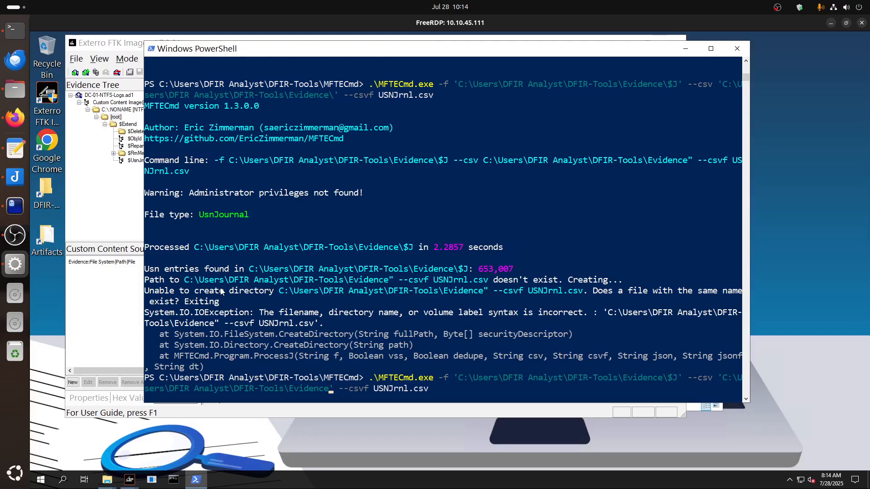
pyautogui.press('Return')
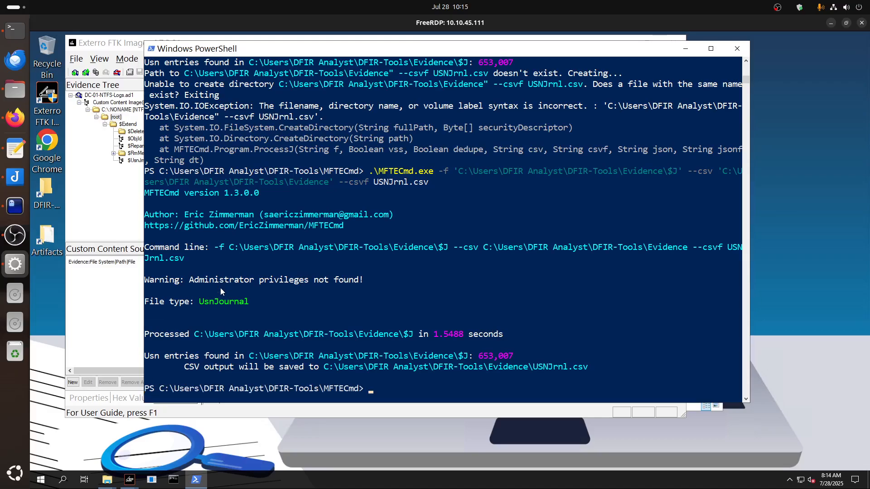
# Recall the MFTECmd command and change its --csvf output file name to mft.csv.
pyautogui.press('Up')
pyautogui.press('Left')
pyautogui.press('Left')
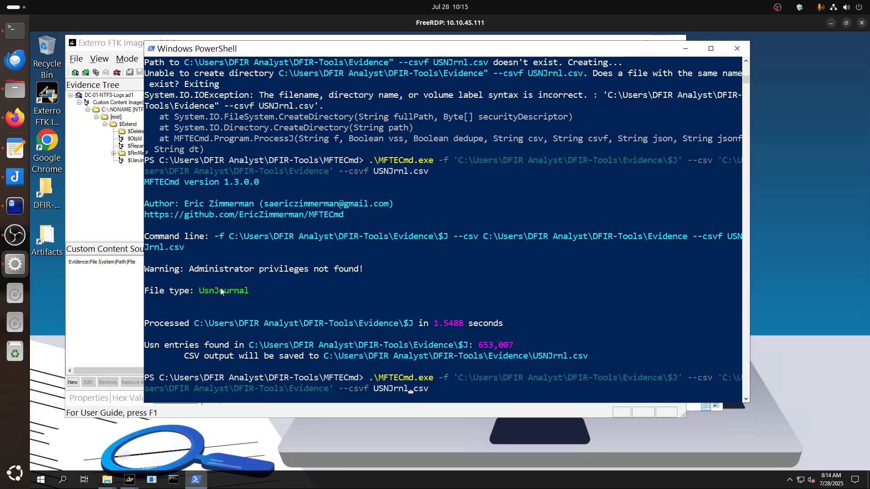
pyautogui.press('BackSpace')
pyautogui.press('BackSpace')
pyautogui.press('BackSpace')
pyautogui.press('BackSpace')
pyautogui.press('BackSpace')
pyautogui.press('BackSpace')
pyautogui.press('BackSpace')
pyautogui.write('mft')
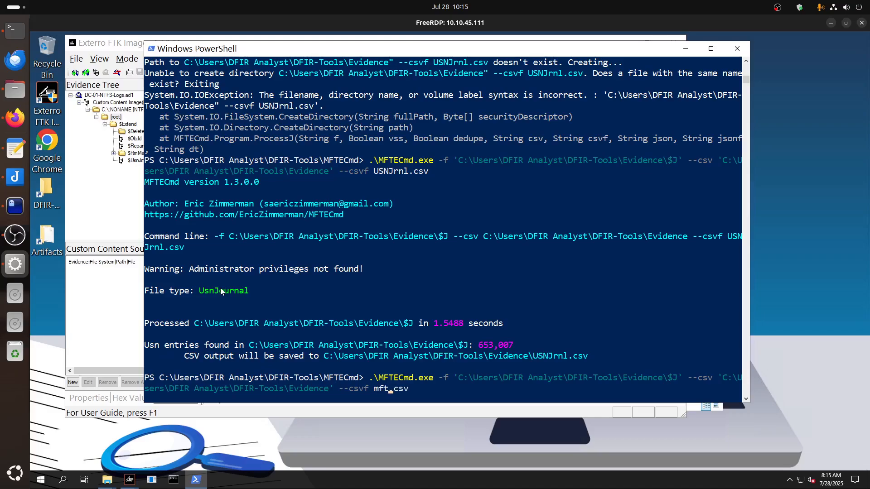
# Change the command's -f input file to $MFT in the Evidence folder and run it.
pyautogui.press('Left')
pyautogui.press('Left')
pyautogui.press('Left')
pyautogui.press('Left')
pyautogui.press('Left')
pyautogui.press('Left')
pyautogui.press('Left')
pyautogui.press('Left')
pyautogui.press('Left')
pyautogui.press('Left')
pyautogui.press('Left')
pyautogui.press('Left')
pyautogui.press('Left')
pyautogui.press('Left')
pyautogui.press('Left')
pyautogui.press('Left')
pyautogui.press('Left')
pyautogui.press('Left')
pyautogui.press('Left')
pyautogui.press('Left')
pyautogui.press('Left')
pyautogui.press('Left')
pyautogui.press('Left')
pyautogui.press('Left')
pyautogui.press('Left')
pyautogui.press('Left')
pyautogui.press('Left')
pyautogui.press('Left')
pyautogui.press('Left')
pyautogui.press('Left')
pyautogui.press('BackSpace')
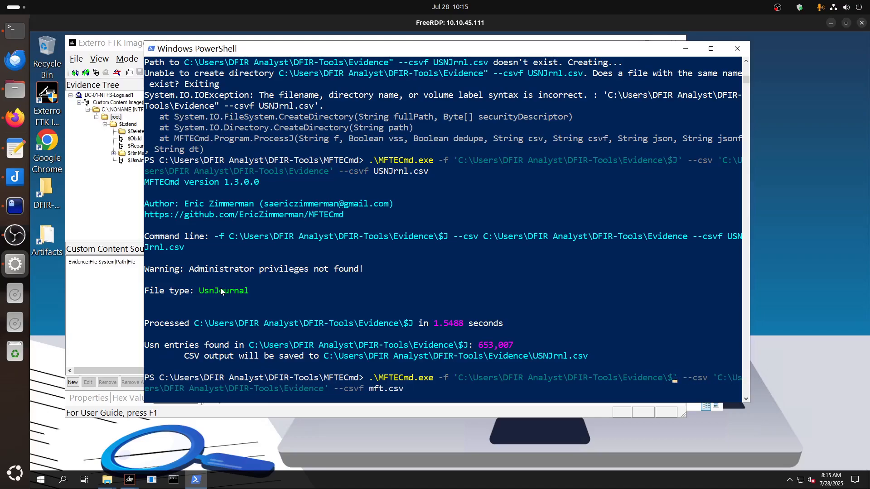
pyautogui.write('MFT')
pyautogui.press('Return')
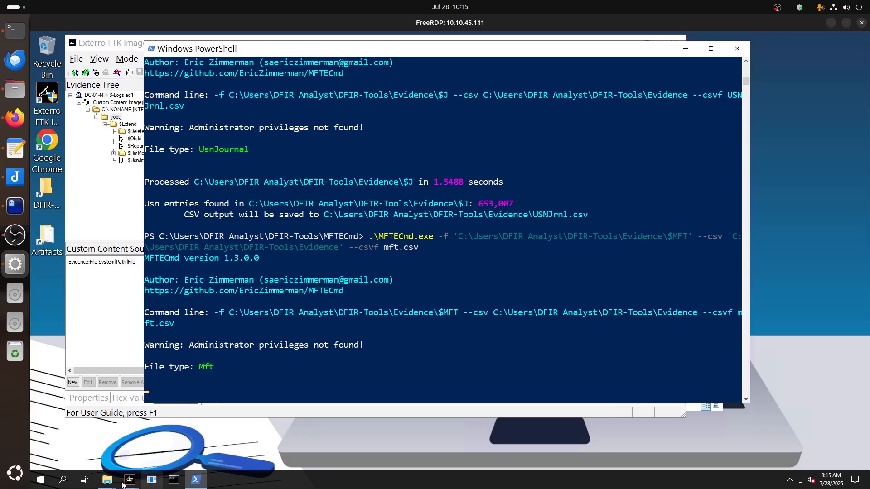
# Launch the TimelineExplorer application from DFIR-Tools\TimelineExplorer\TimelineExplorer and return to the PowerShell window.
pyautogui.click(105, 481)
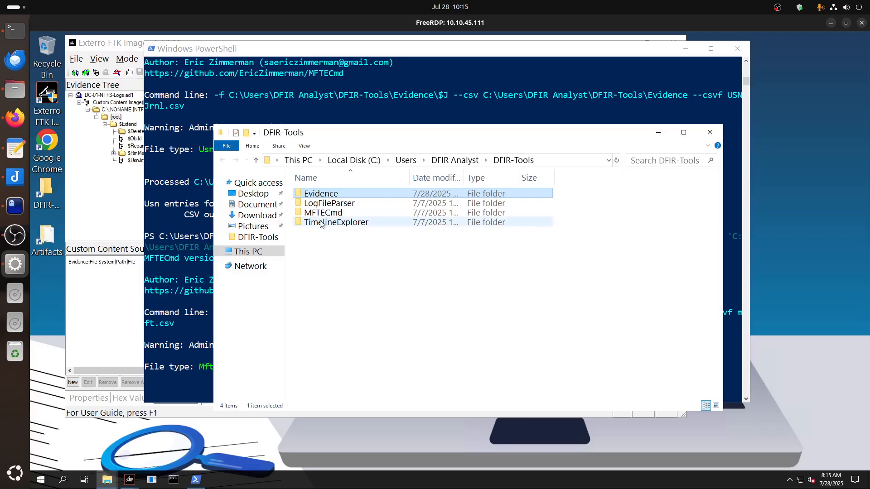
pyautogui.doubleClick(320, 224)
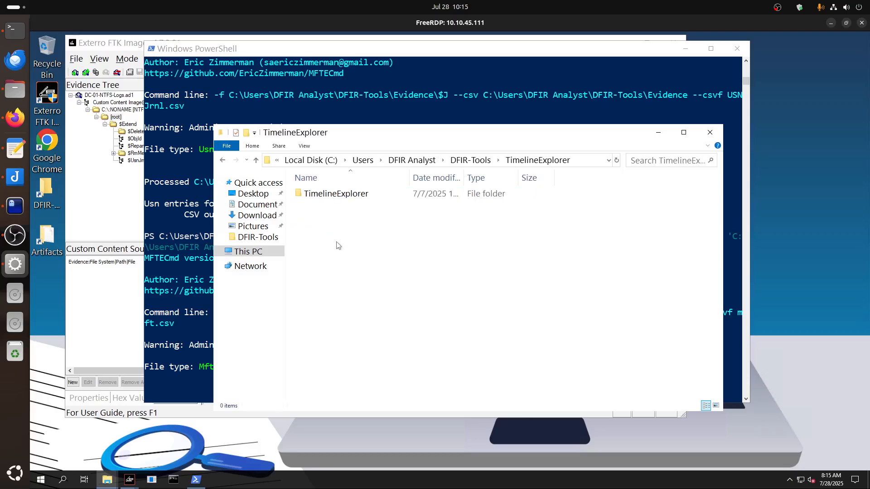
pyautogui.doubleClick(324, 198)
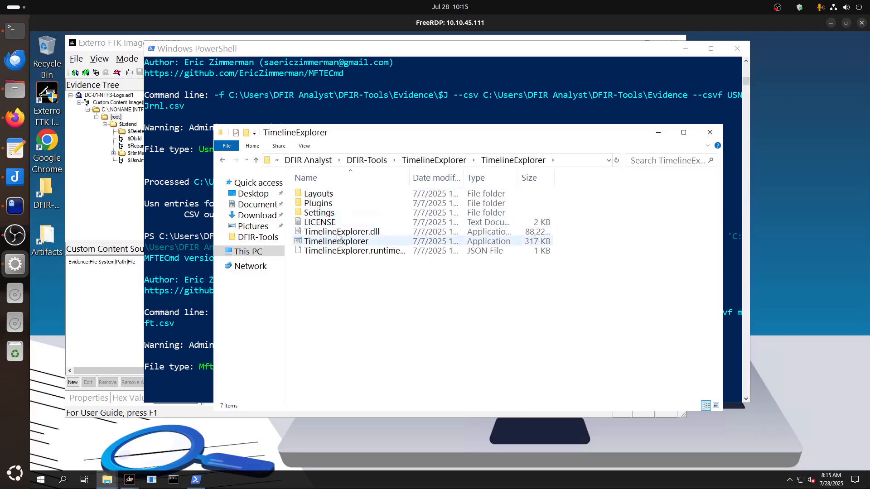
pyautogui.doubleClick(334, 246)
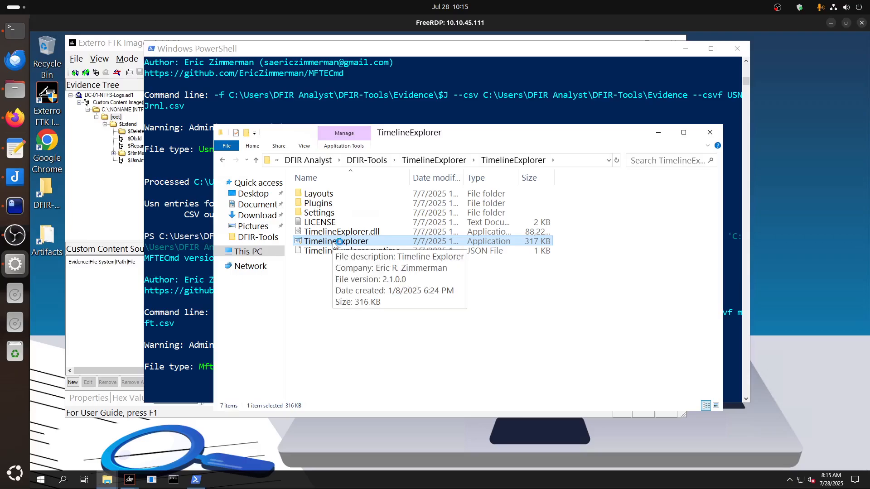
pyautogui.click(318, 50)
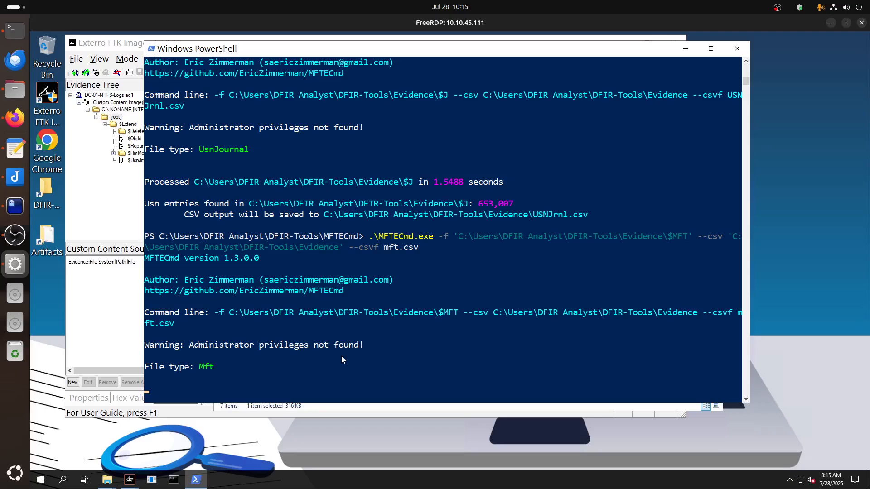
# In FTK Imager, export $LogFile from the image's [root] folder to DFIR-Tools\Evidence.
pyautogui.click(120, 206)
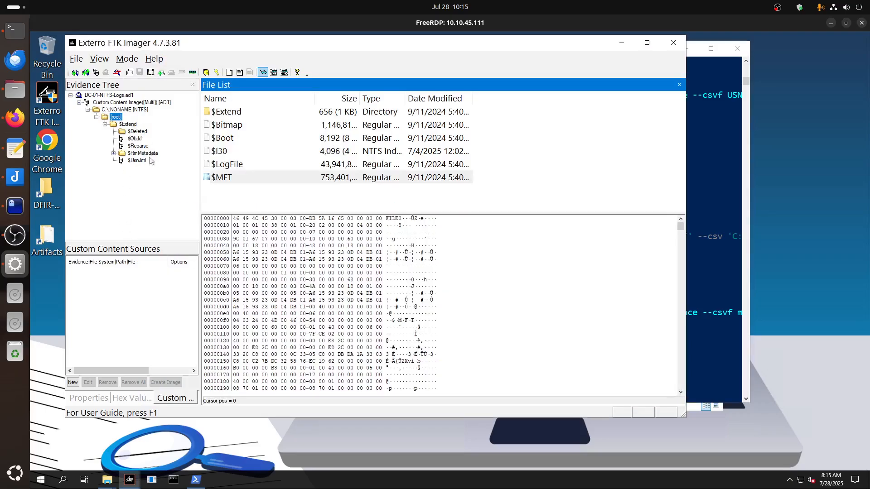
pyautogui.click(136, 139)
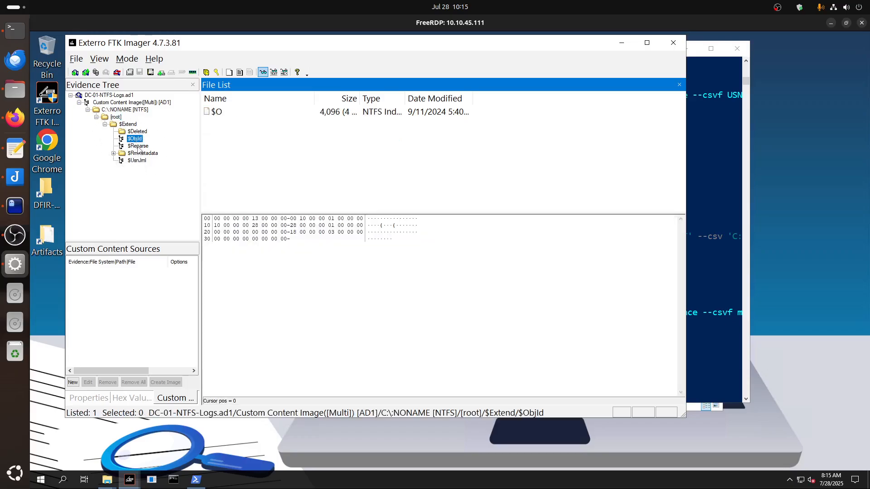
pyautogui.click(138, 146)
pyautogui.click(115, 117)
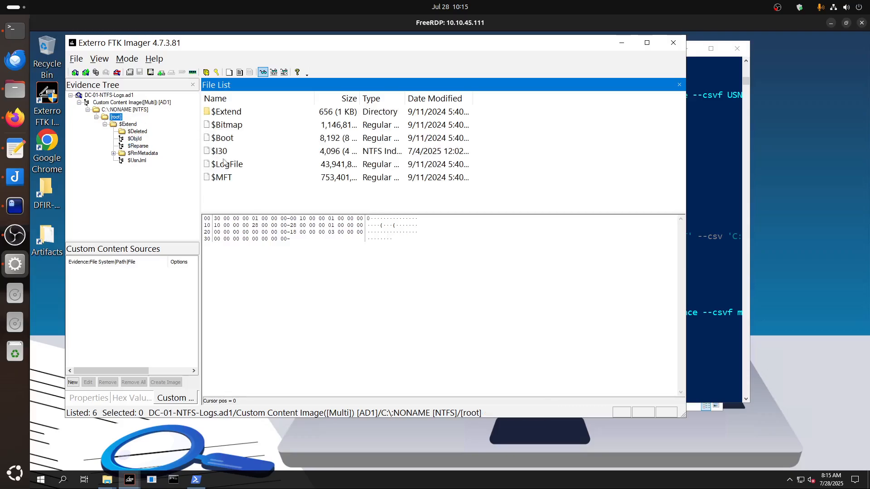
pyautogui.click(241, 171)
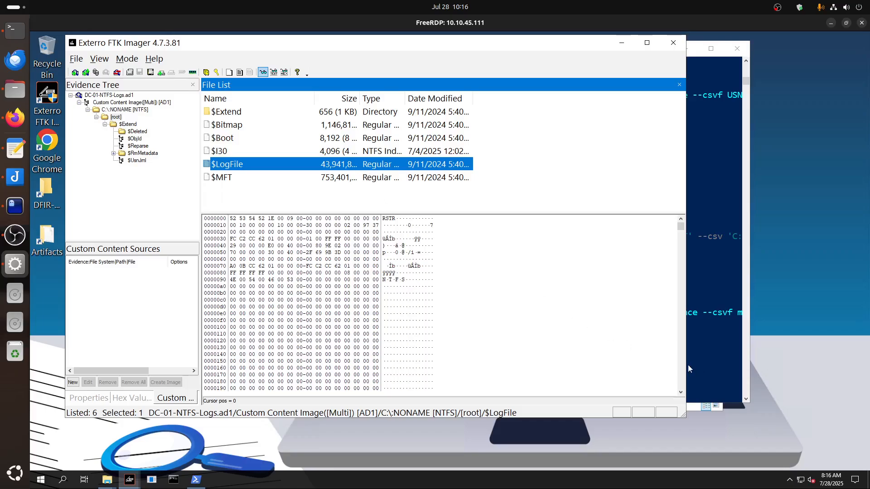
pyautogui.rightClick(249, 167)
pyautogui.click(268, 172)
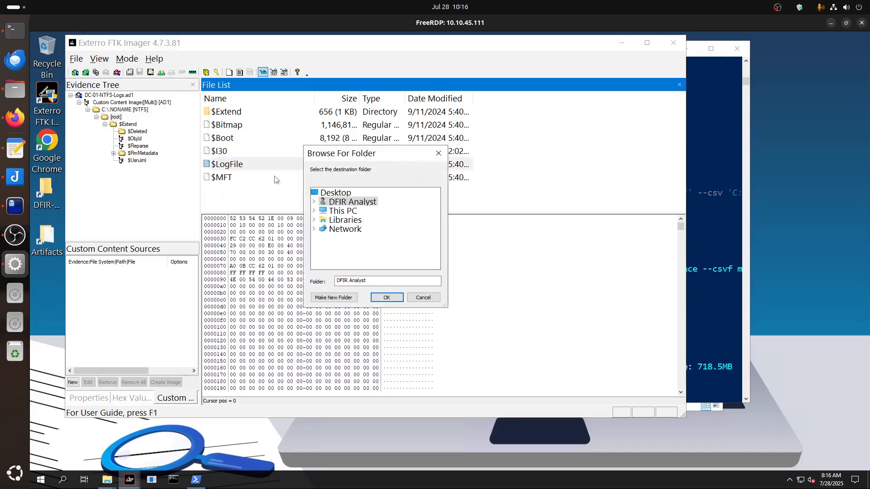
pyautogui.click(314, 201)
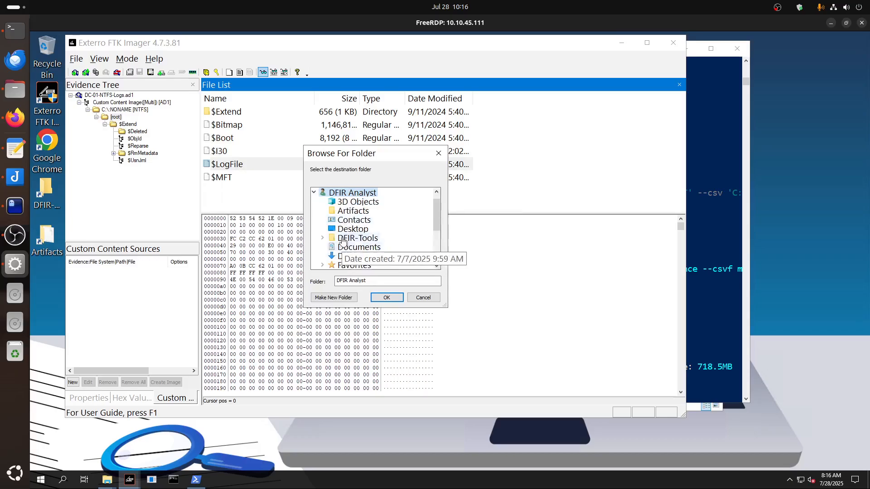
pyautogui.doubleClick(358, 238)
pyautogui.click(363, 238)
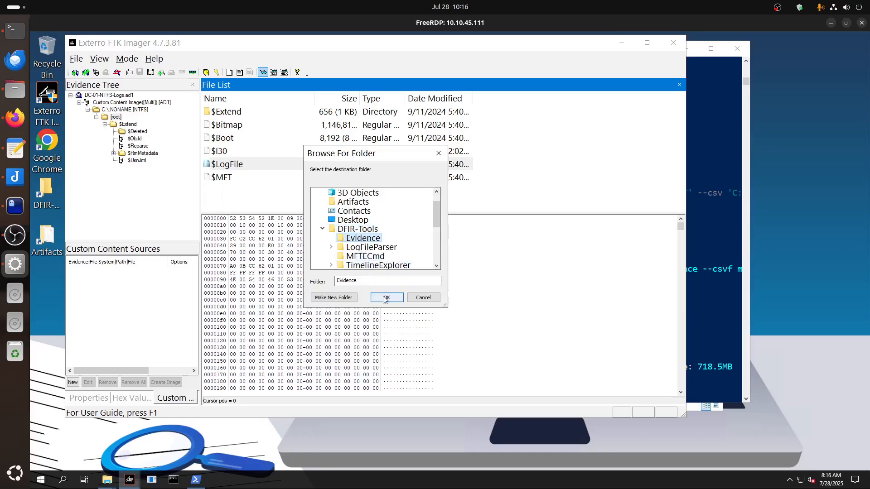
pyautogui.click(387, 296)
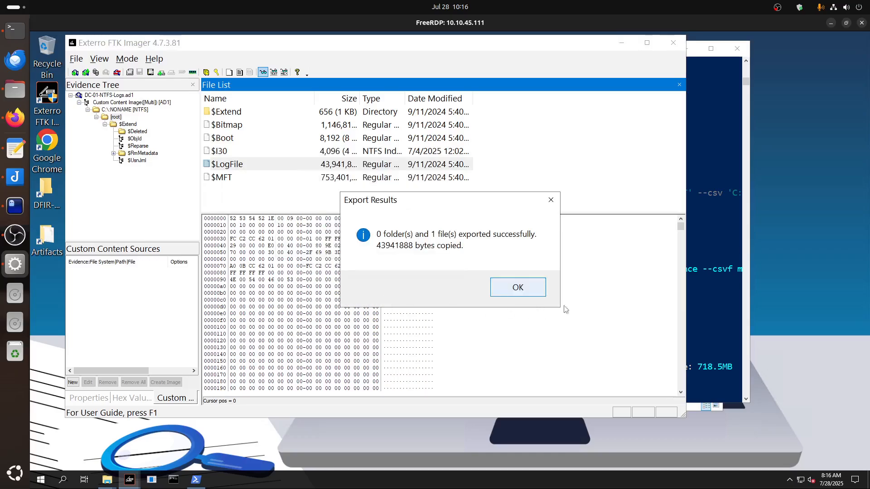
pyautogui.click(518, 287)
# Back in PowerShell, try to parse Evidence\$LogFile with the recalled MFTECmd command, using log.csv as the output file.
pyautogui.click(709, 367)
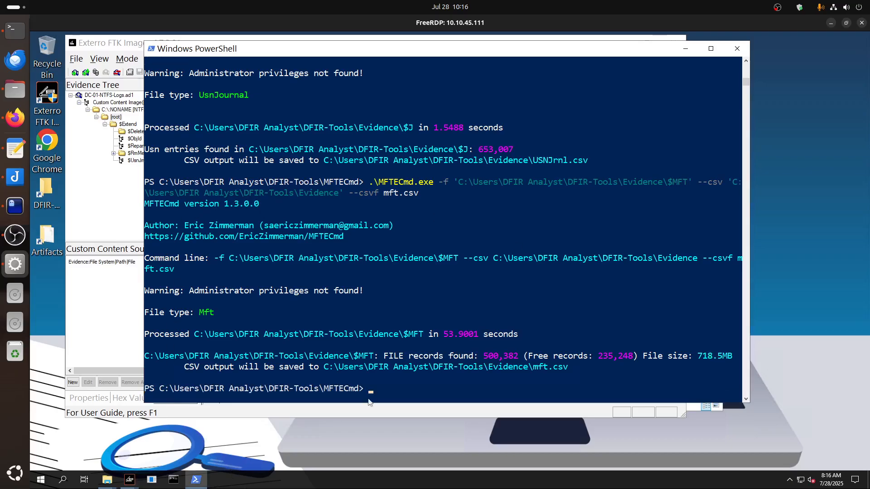
pyautogui.click(382, 388)
pyautogui.press('Up')
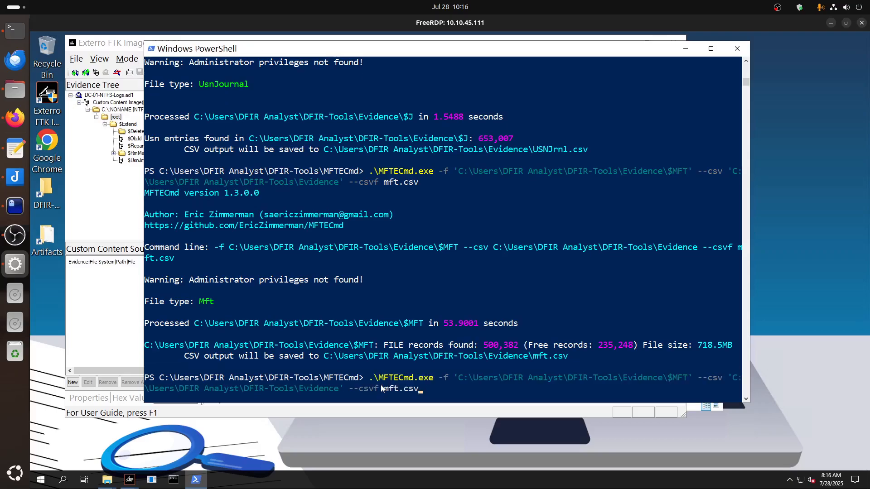
pyautogui.press('BackSpace')
pyautogui.press('BackSpace')
pyautogui.press('BackSpace')
pyautogui.write('log')
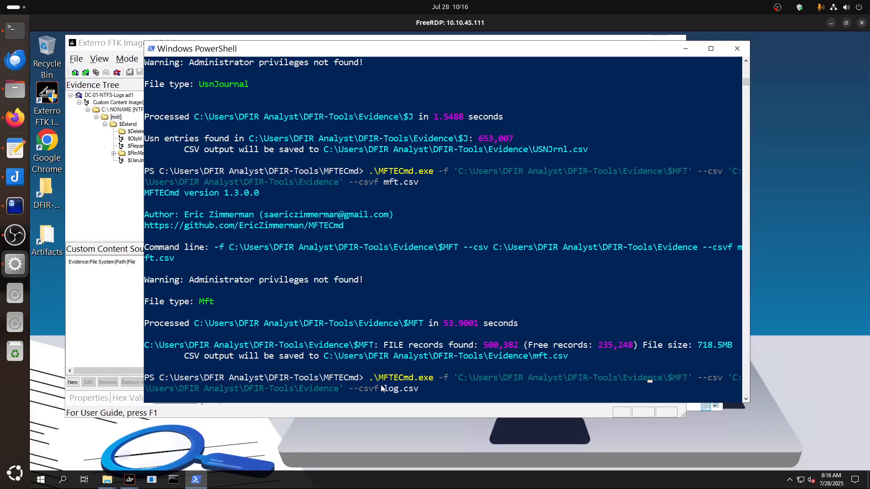
pyautogui.press('Delete')
pyautogui.press('Delete')
pyautogui.press('Delete')
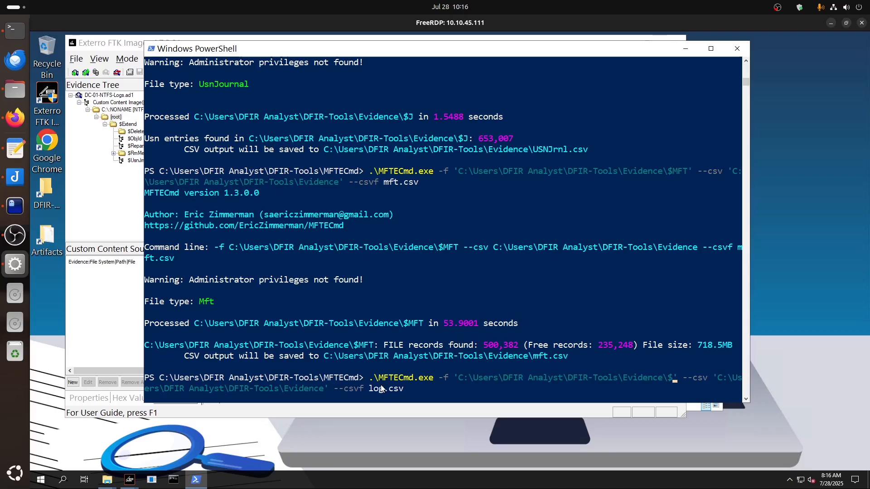
pyautogui.write('LogFile')
pyautogui.press('Return')
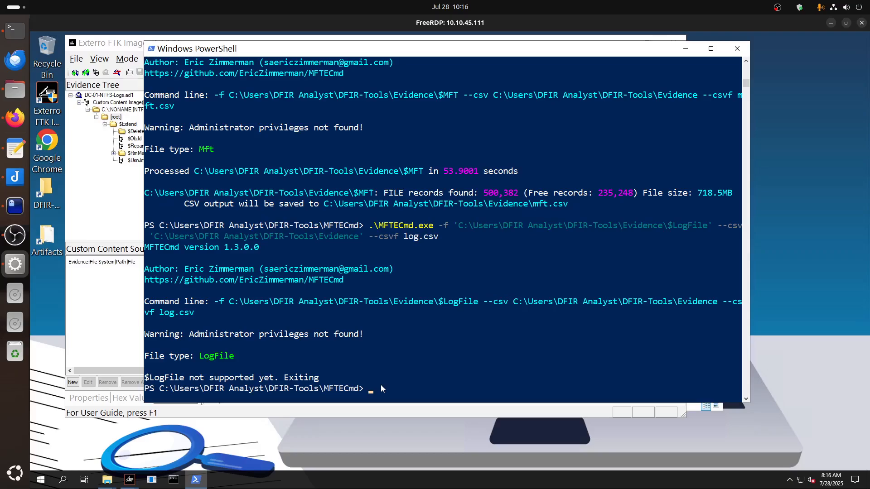
# Move up to the DFIR-Tools folder, list its contents and change into the LogFileParser folder.
pyautogui.write('cd ..')
pyautogui.press('Return')
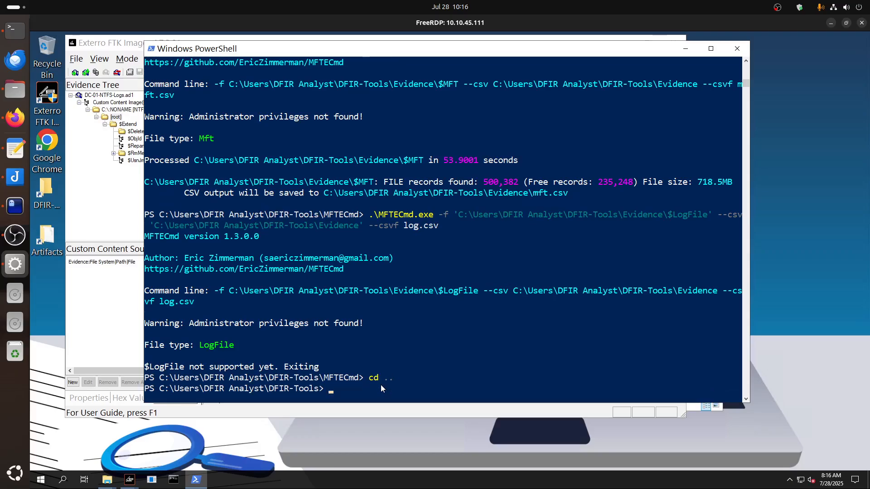
pyautogui.write('ls')
pyautogui.press('Return')
pyautogui.write('cd ')
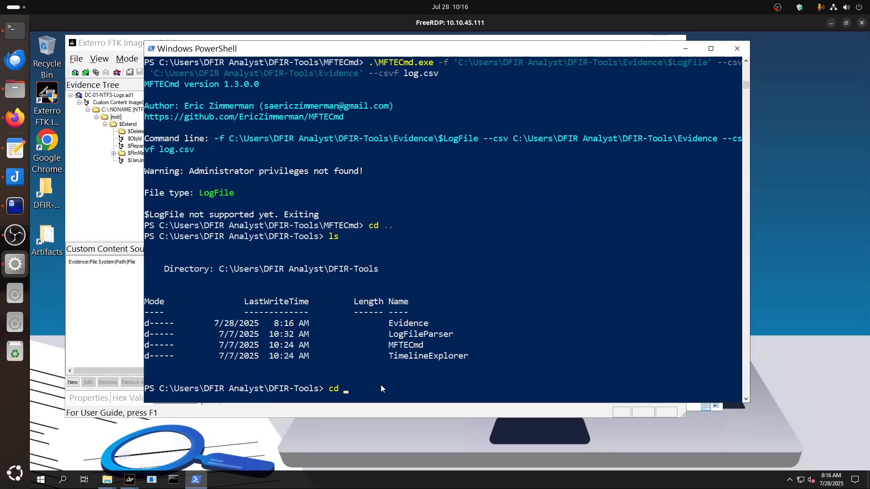
pyautogui.write('.\\Log')
pyautogui.press('Tab')
pyautogui.press('Return')
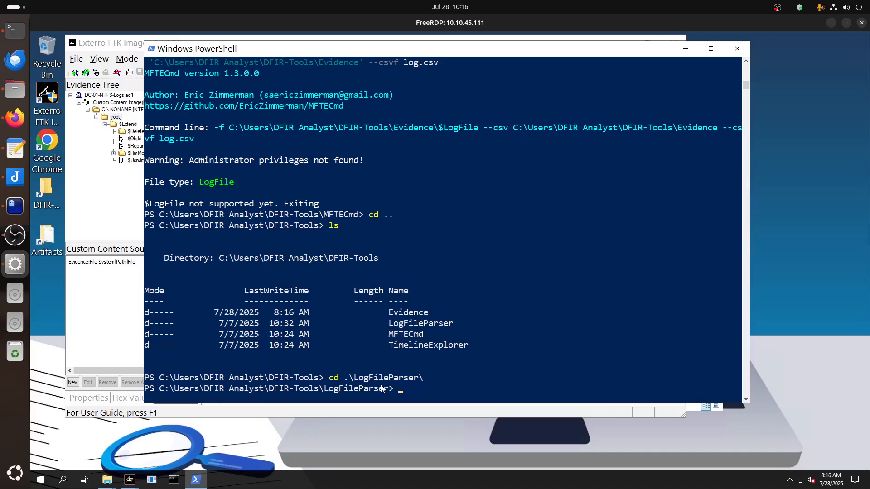
# Run .\LogFileParser.exe with the -h option.
pyautogui.write('.\\Log')
pyautogui.press('Tab')
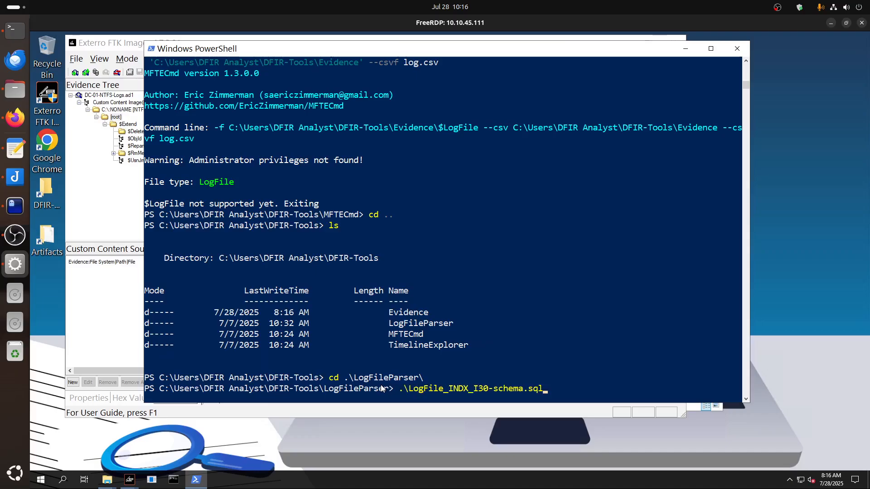
pyautogui.press('BackSpace')
pyautogui.press('BackSpace')
pyautogui.press('BackSpace')
pyautogui.press('BackSpace')
pyautogui.press('BackSpace')
pyautogui.press('BackSpace')
pyautogui.press('BackSpace')
pyautogui.press('BackSpace')
pyautogui.press('BackSpace')
pyautogui.press('BackSpace')
pyautogui.press('BackSpace')
pyautogui.press('BackSpace')
pyautogui.press('BackSpace')
pyautogui.press('BackSpace')
pyautogui.press('BackSpace')
pyautogui.press('BackSpace')
pyautogui.press('BackSpace')
pyautogui.press('BackSpace')
pyautogui.press('BackSpace')
pyautogui.press('BackSpace')
pyautogui.write('eP')
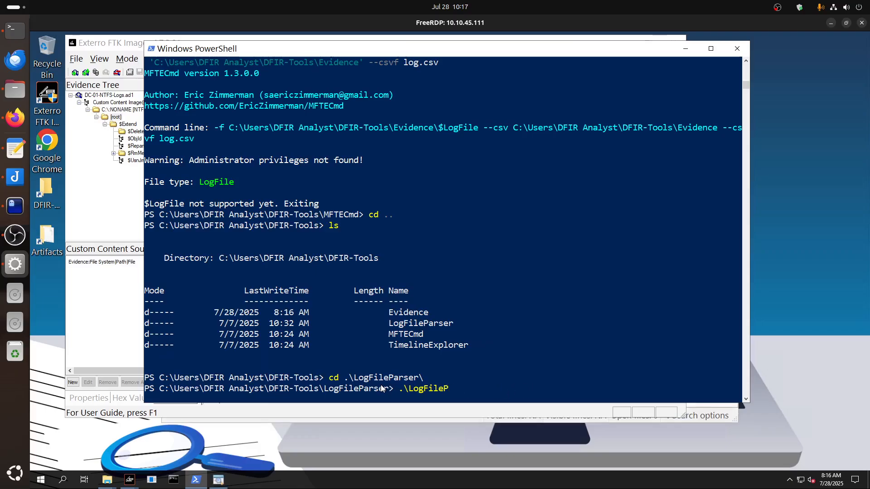
pyautogui.press('Tab')
pyautogui.write('-h')
pyautogui.press('Return')
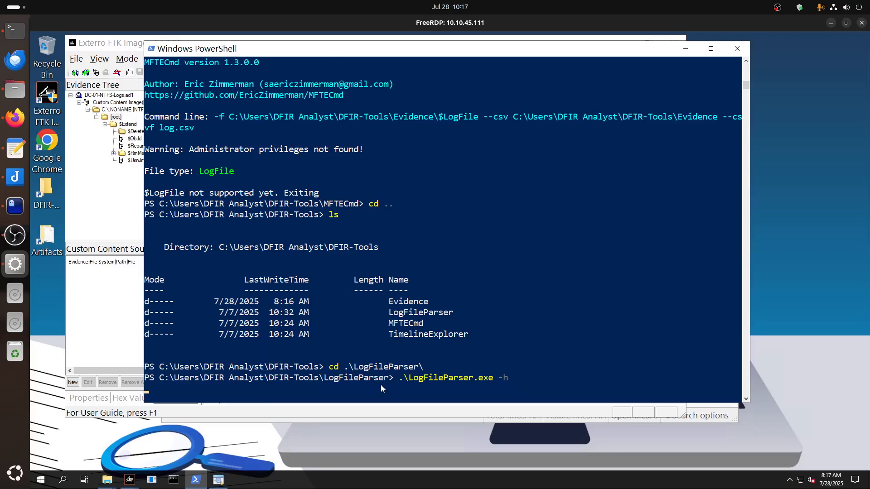
# Switch to Timeline Explorer and open USNJrnl.csv from the DFIR-Tools\Evidence folder.
pyautogui.click(215, 483)
pyautogui.click(172, 100)
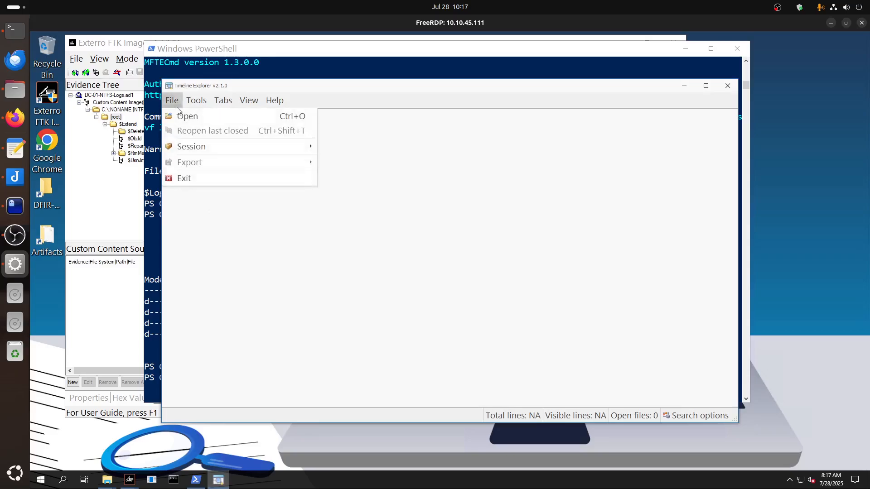
pyautogui.click(186, 117)
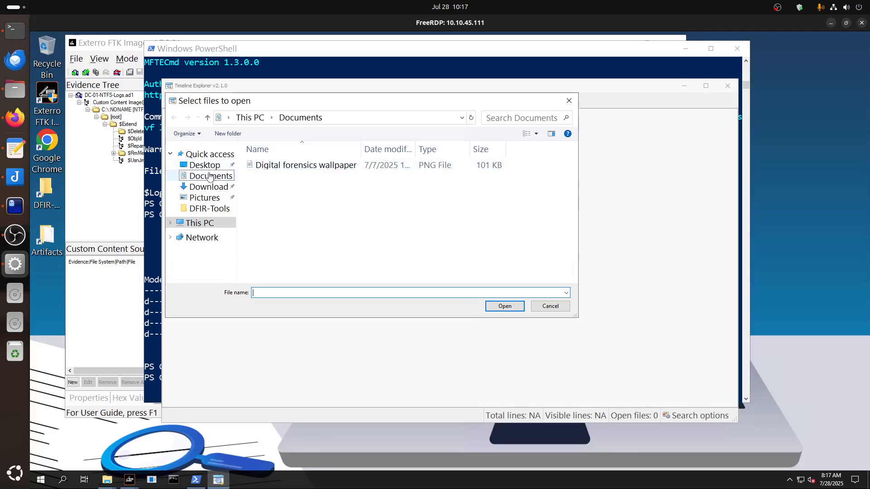
pyautogui.click(204, 165)
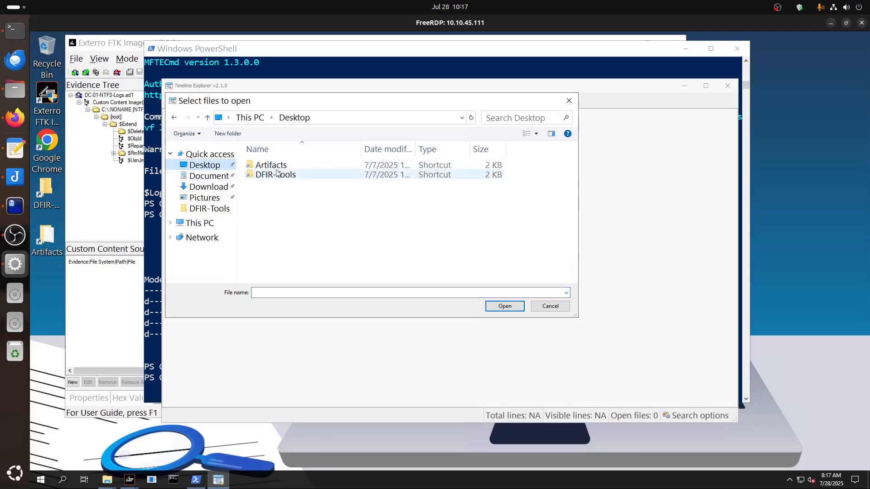
pyautogui.doubleClick(276, 176)
pyautogui.doubleClick(276, 166)
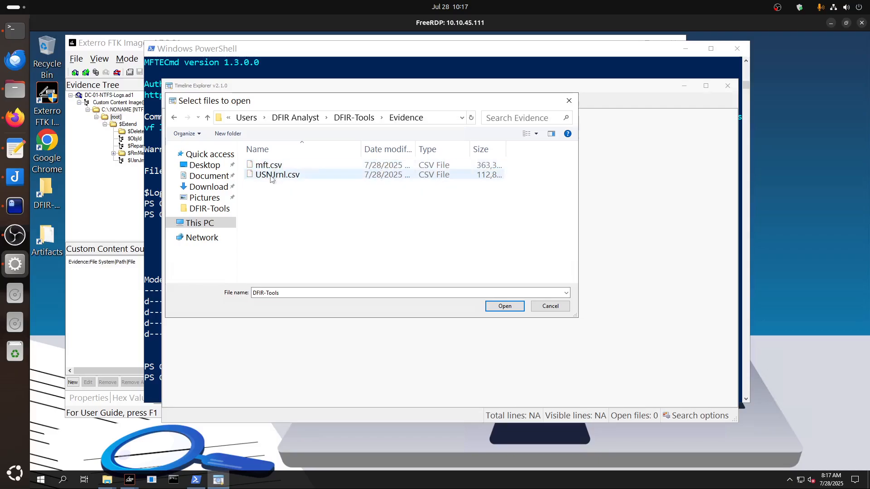
pyautogui.doubleClick(270, 176)
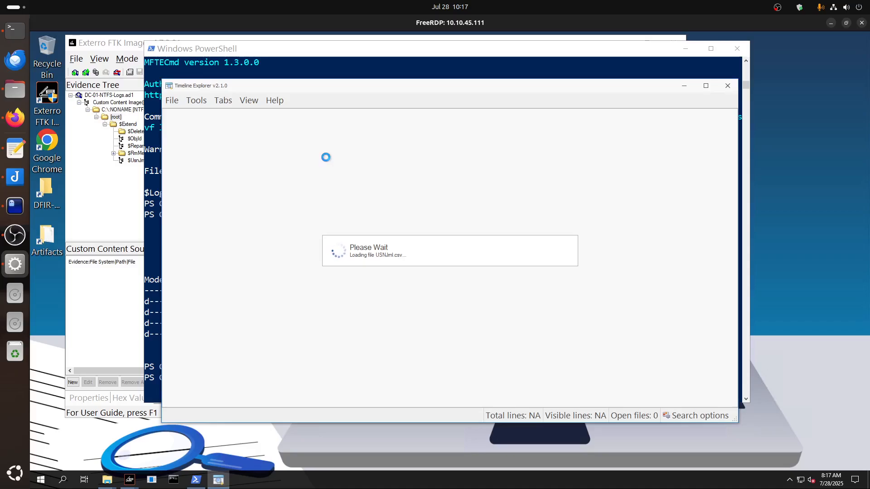
# Check the LogFileParser run in PowerShell, minimize that window and dismiss the parser's error dialog.
pyautogui.click(223, 51)
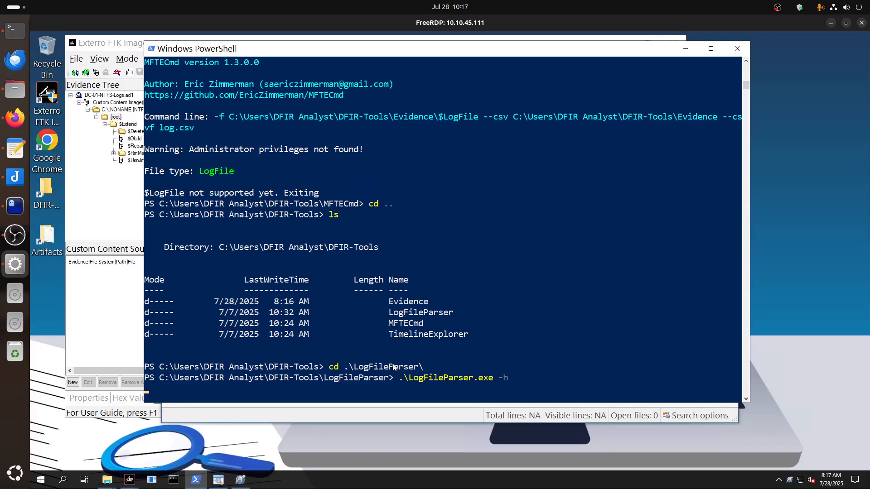
pyautogui.press('Return')
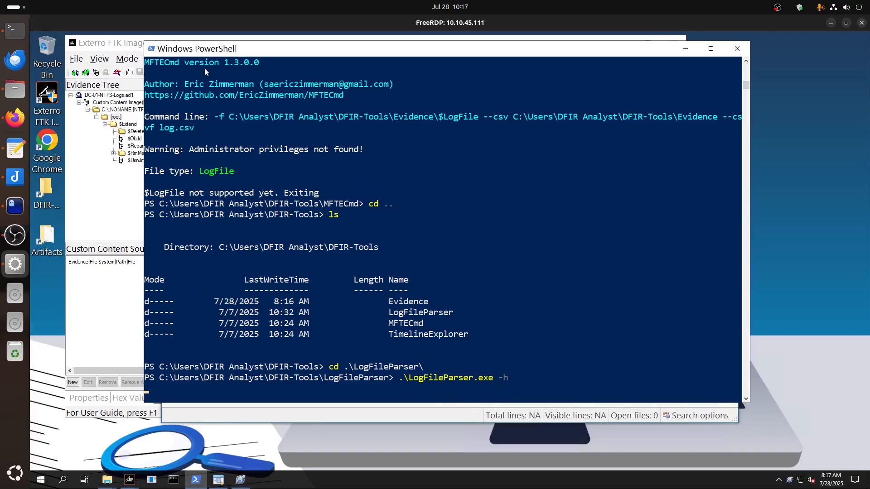
pyautogui.click(685, 48)
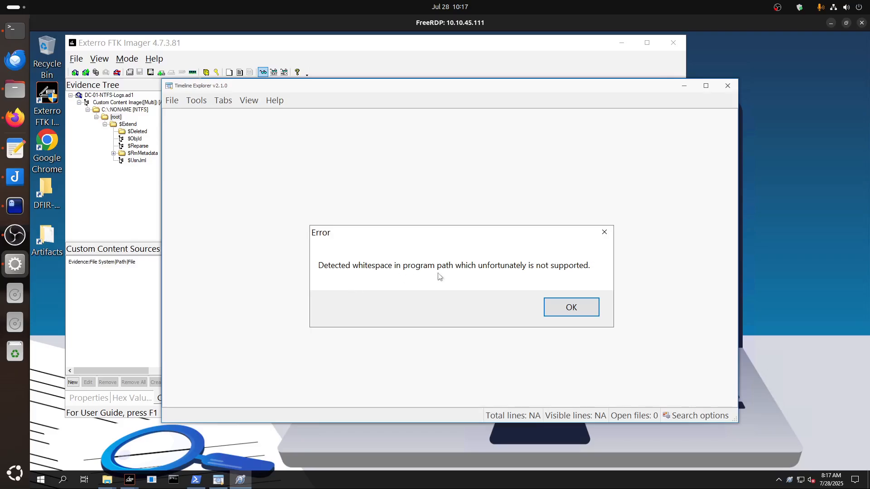
pyautogui.press('Return')
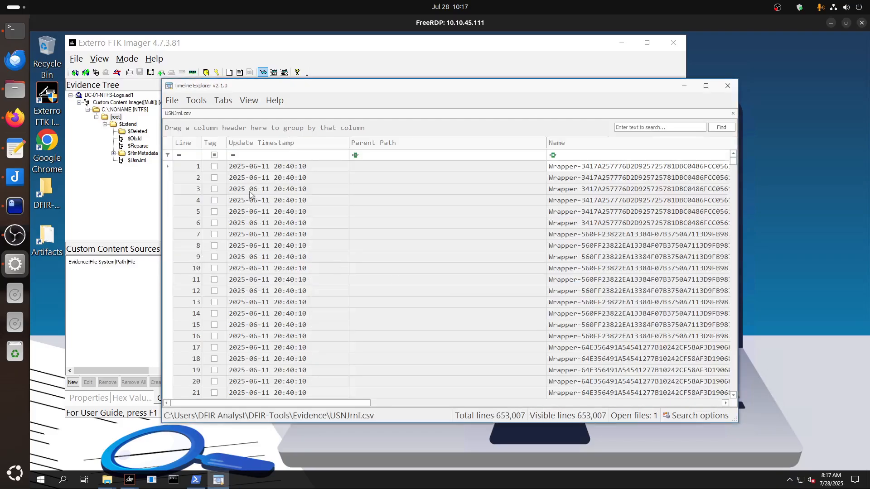
# Widen the Timeline Explorer window on both sides and extend it upward to show more columns and rows.
pyautogui.moveTo(162, 246); pyautogui.dragTo(48, 247)
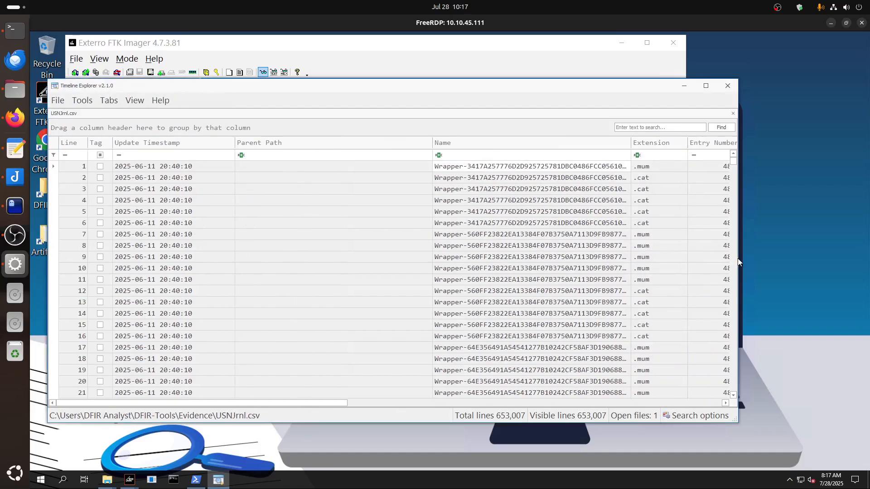
pyautogui.moveTo(738, 259); pyautogui.dragTo(847, 258)
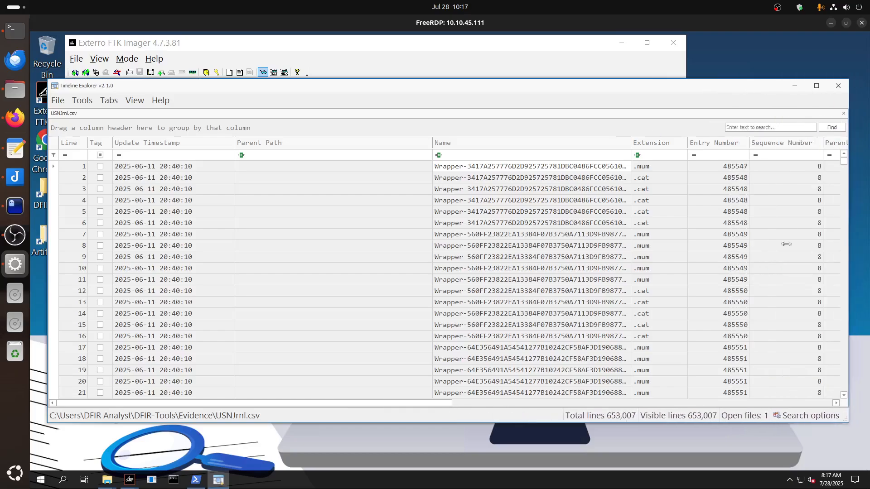
pyautogui.moveTo(382, 60)
pyautogui.mouseDown()
pyautogui.moveTo(382, 35)
pyautogui.moveTo(381, 48)
pyautogui.mouseUp()
# Open mft.csv from the Evidence folder alongside USNJrnl.csv in Timeline Explorer.
pyautogui.click(54, 55)
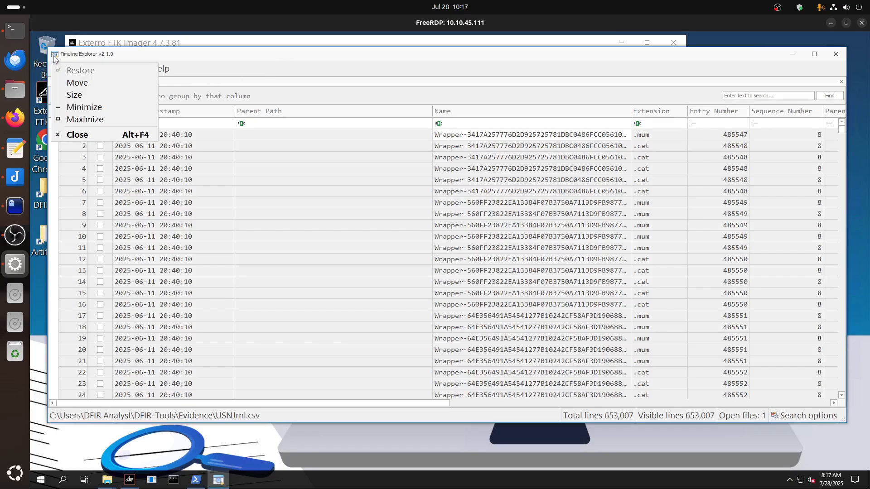
pyautogui.click(55, 57)
pyautogui.click(59, 70)
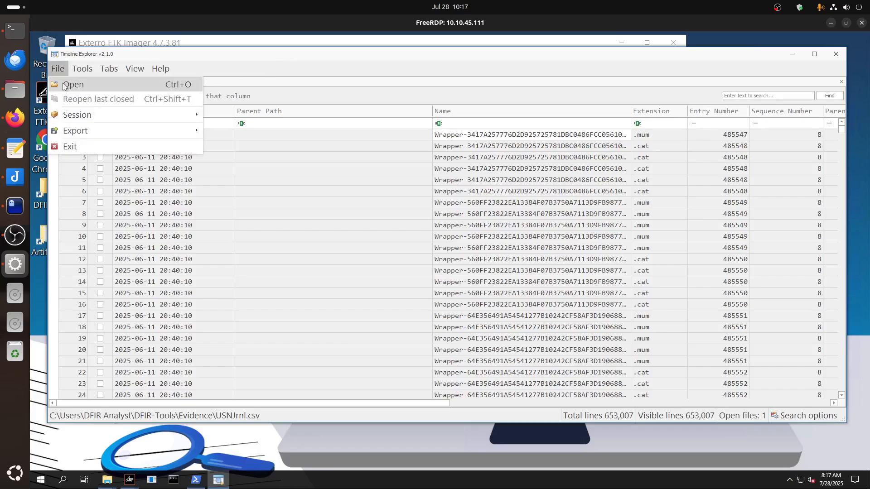
pyautogui.click(68, 85)
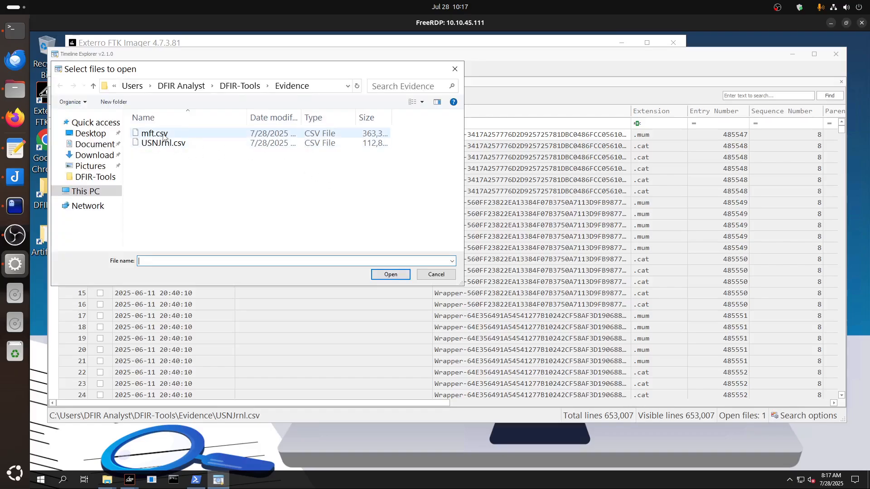
pyautogui.doubleClick(164, 135)
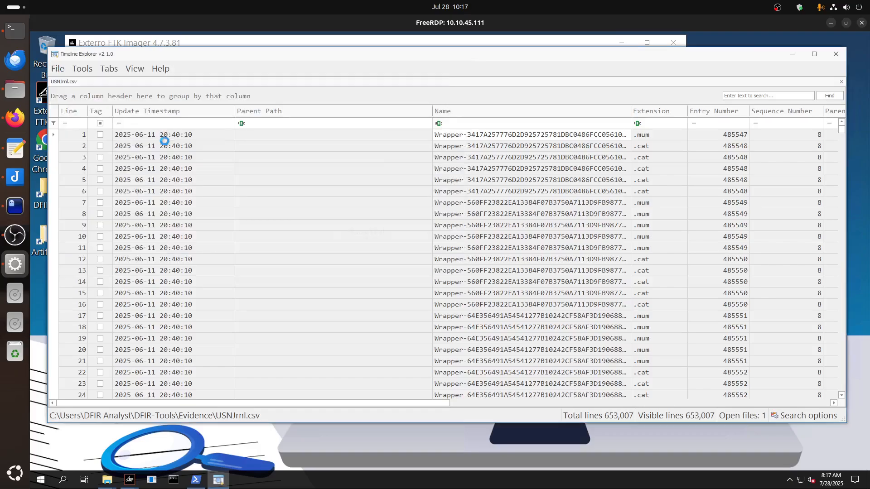
# Switch to PowerShell, run .\LogFileParser.exe with the --help option and dismiss the error dialog.
pyautogui.click(196, 480)
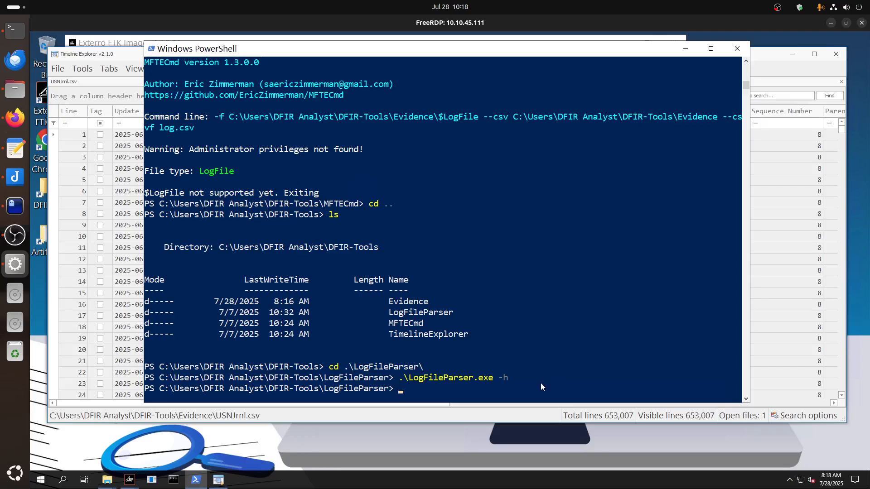
pyautogui.press('Up')
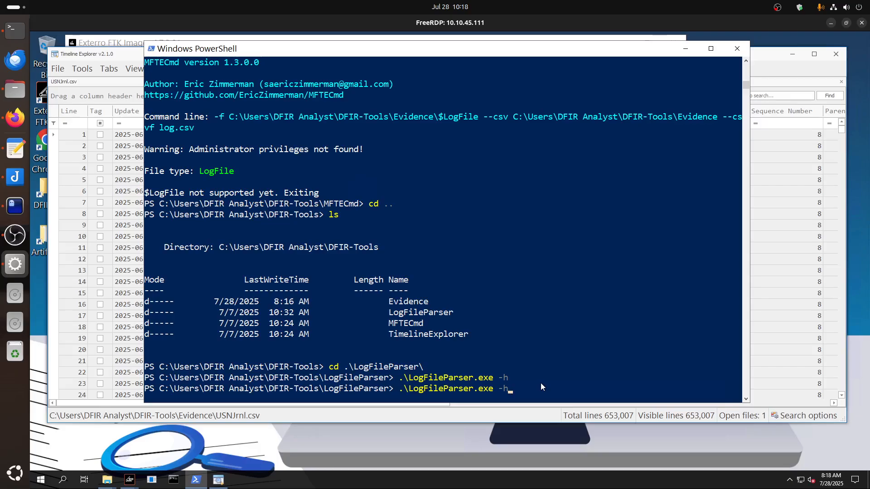
pyautogui.press('BackSpace')
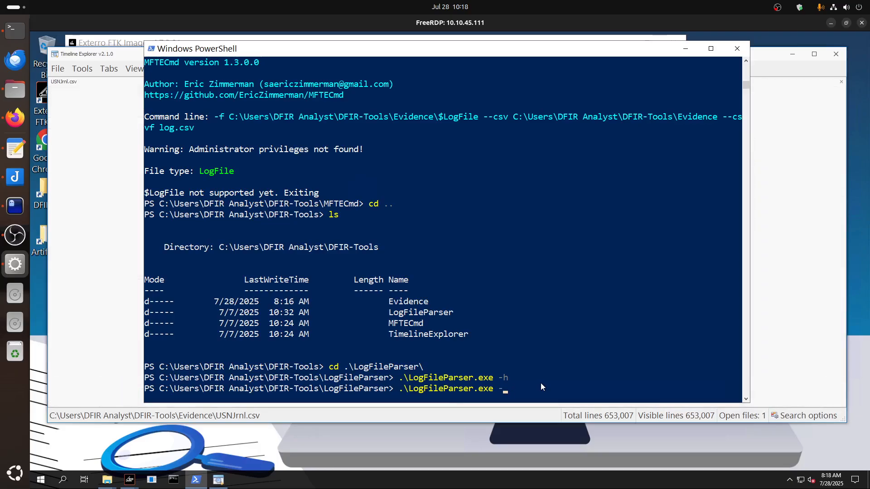
pyautogui.write('-help')
pyautogui.press('Return')
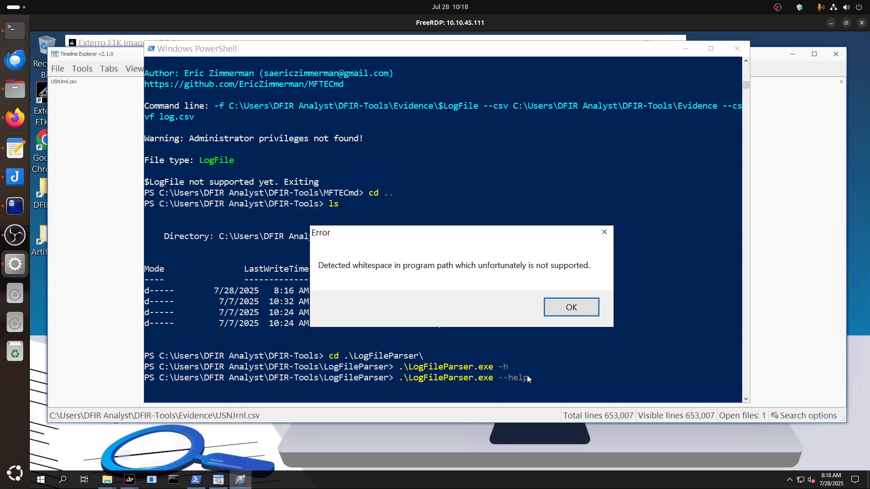
pyautogui.click(573, 307)
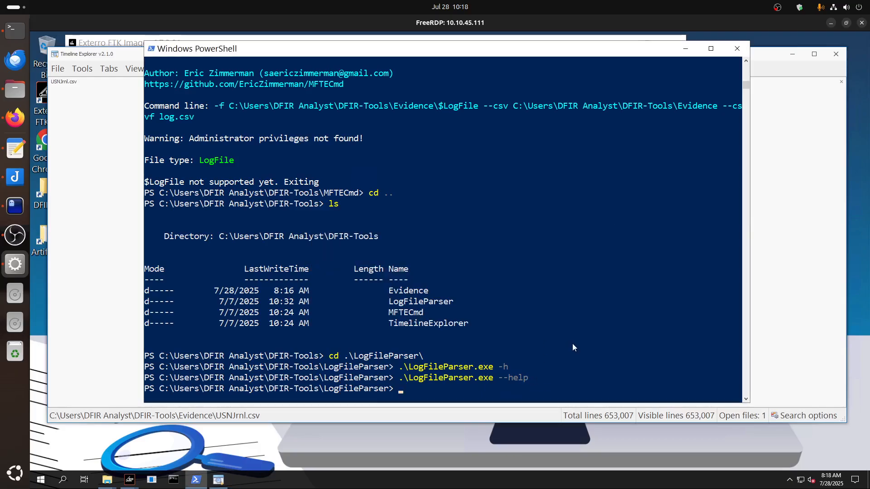
# Recall the earlier MFTECmd command for Evidence\$LogFile and delete its executable name, keeping the arguments.
pyautogui.press('Up')
pyautogui.press('Up')
pyautogui.press('Up')
pyautogui.press('Up')
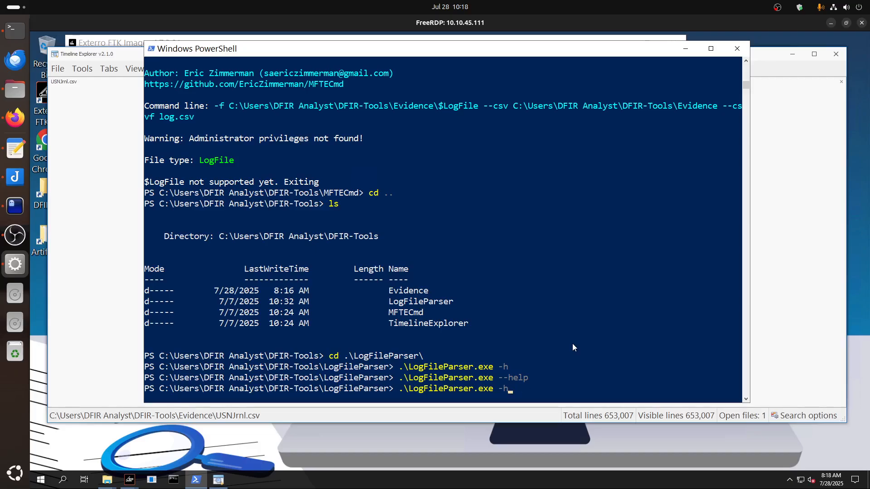
pyautogui.press('Up')
pyautogui.press('Up')
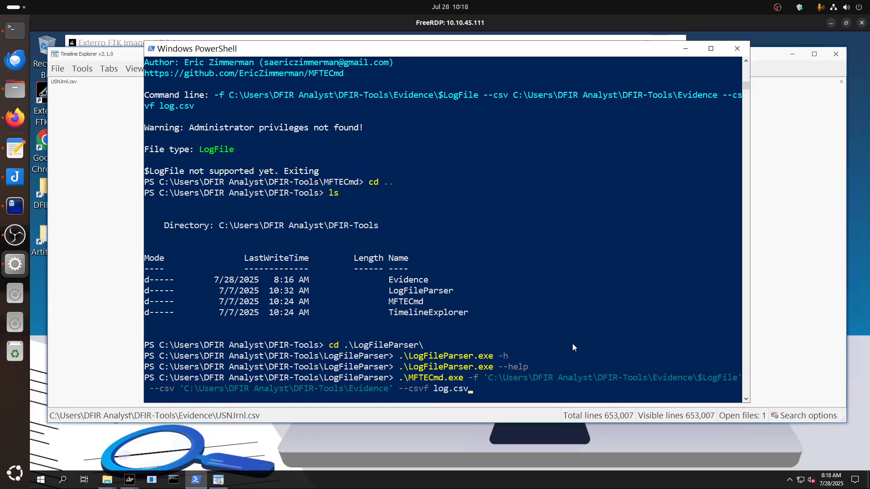
pyautogui.hotkey('ctrl', 'Left')
pyautogui.press('Home')
pyautogui.press('Right')
pyautogui.press('Right')
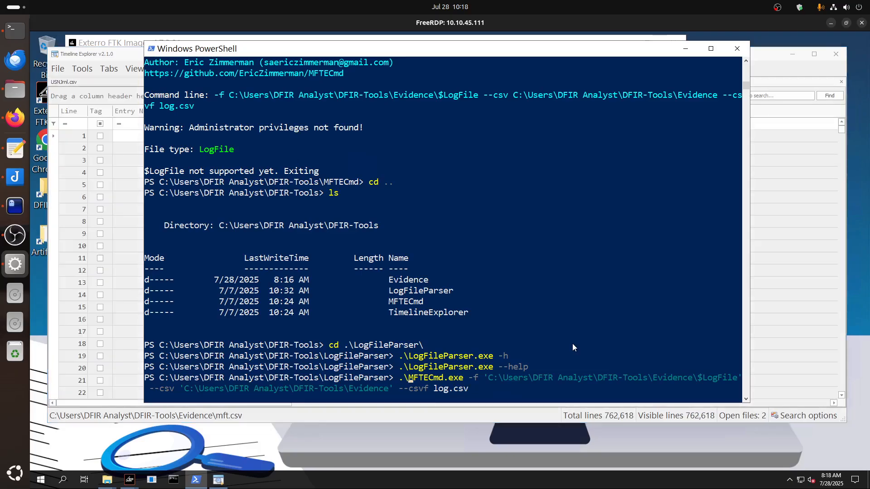
pyautogui.press('Delete')
pyautogui.press('Delete')
pyautogui.press('Delete')
pyautogui.press('Delete')
pyautogui.press('Delete')
pyautogui.press('Delete')
pyautogui.press('Delete')
pyautogui.press('Delete')
pyautogui.press('Delete')
pyautogui.press('Delete')
pyautogui.press('Delete')
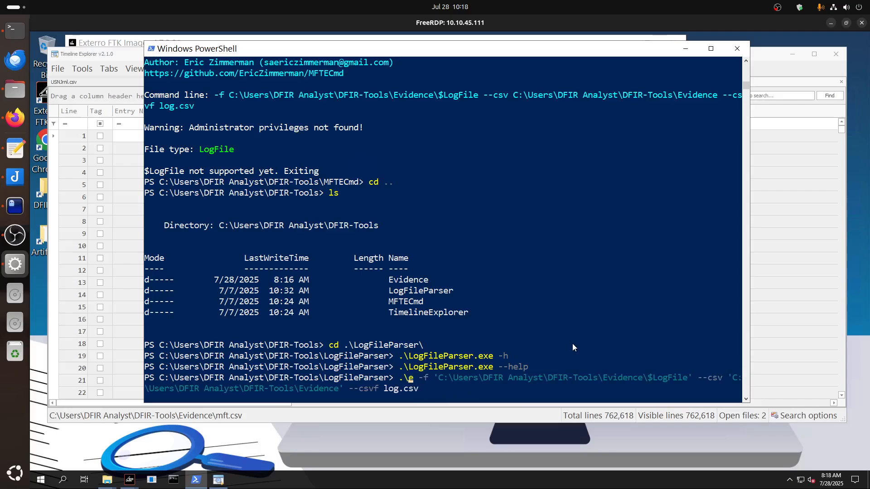
# Try to parse Evidence\$LogFile by running .\LogFileParser.exe with the recalled -f, --csv and --csvf log.csv arguments, and dismiss the error dialog.
pyautogui.press('Tab')
pyautogui.press('Tab')
pyautogui.press('Tab')
pyautogui.press('Tab')
pyautogui.press('Tab')
pyautogui.press('Tab')
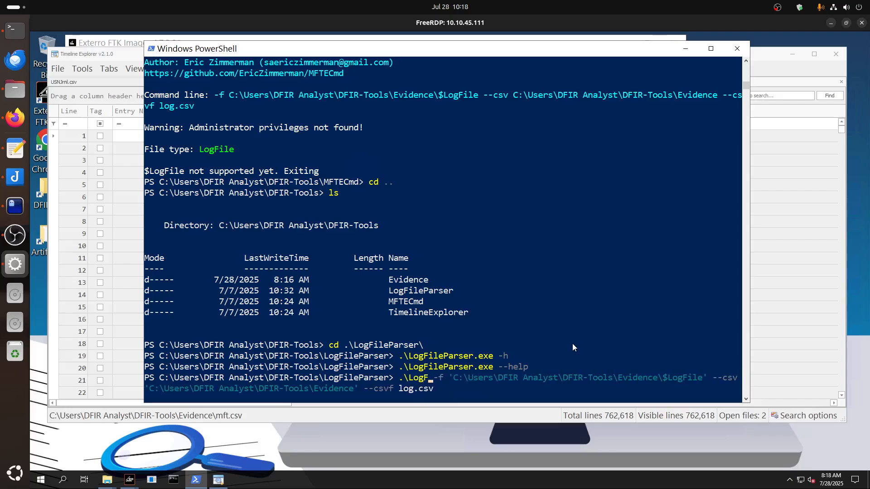
pyautogui.press('BackSpace')
pyautogui.press('BackSpace')
pyautogui.press('BackSpace')
pyautogui.press('BackSpace')
pyautogui.press('BackSpace')
pyautogui.press('BackSpace')
pyautogui.press('BackSpace')
pyautogui.press('BackSpace')
pyautogui.press('BackSpace')
pyautogui.press('BackSpace')
pyautogui.press('BackSpace')
pyautogui.press('BackSpace')
pyautogui.press('BackSpace')
pyautogui.press('BackSpace')
pyautogui.press('BackSpace')
pyautogui.press('BackSpace')
pyautogui.press('BackSpace')
pyautogui.press('BackSpace')
pyautogui.press('BackSpace')
pyautogui.press('BackSpace')
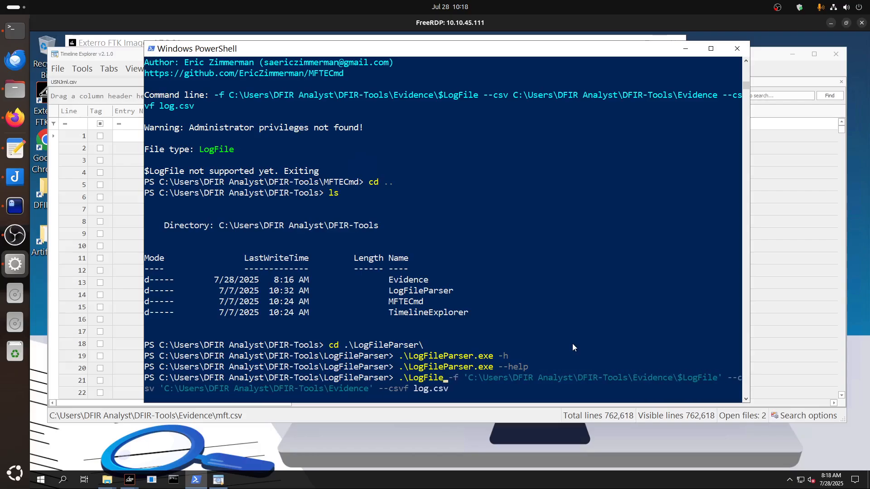
pyautogui.write('Parser.exe')
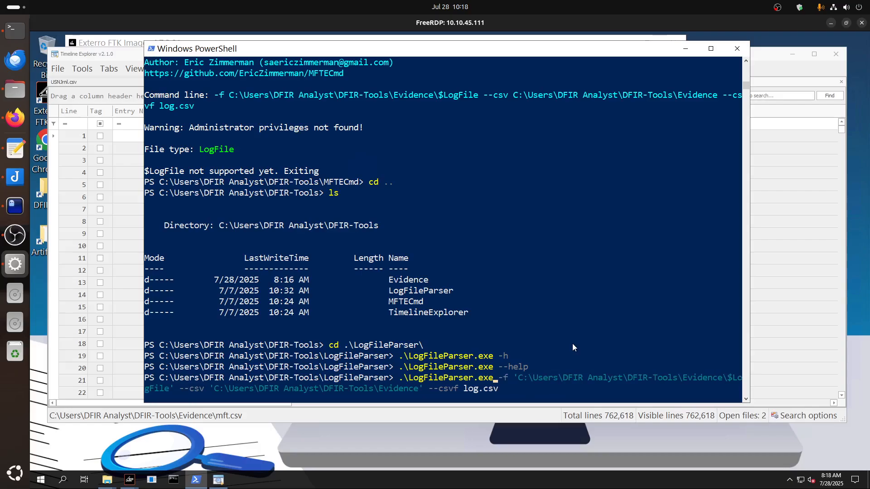
pyautogui.press('Return')
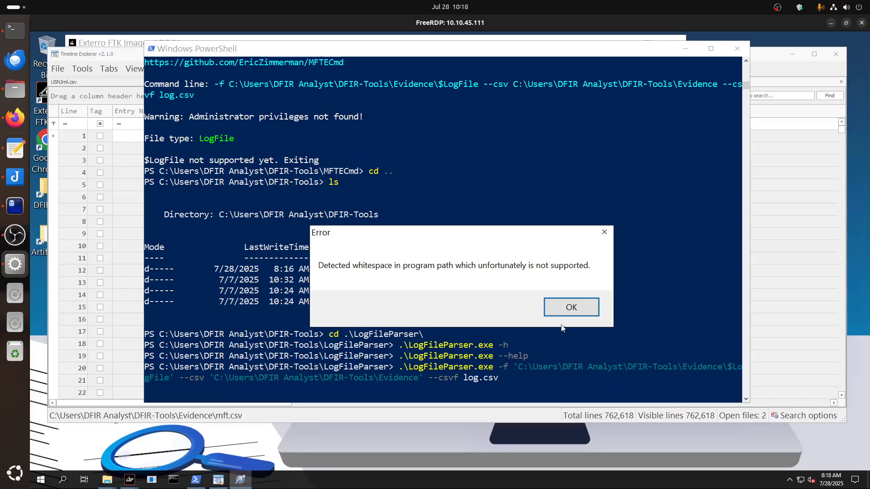
pyautogui.click(571, 308)
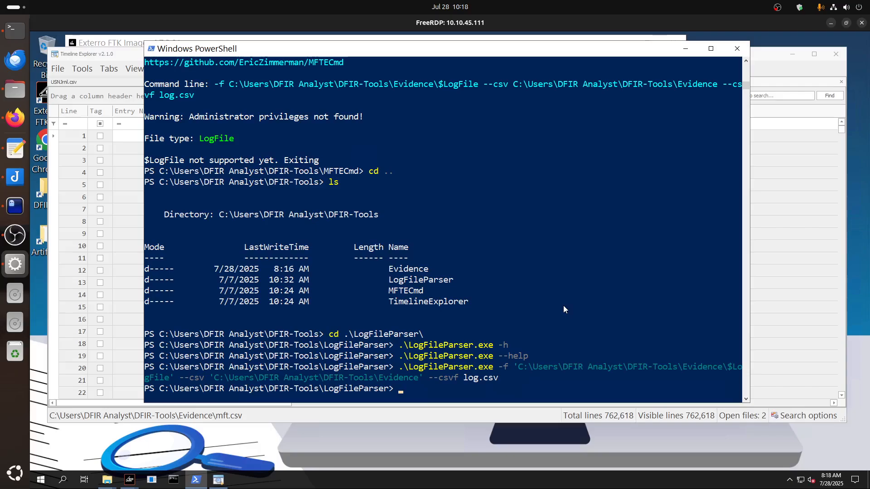
# Minimize PowerShell, bring up USNJrnl.csv in Timeline Explorer and review the investigation questions in the vim notes.
pyautogui.click(683, 54)
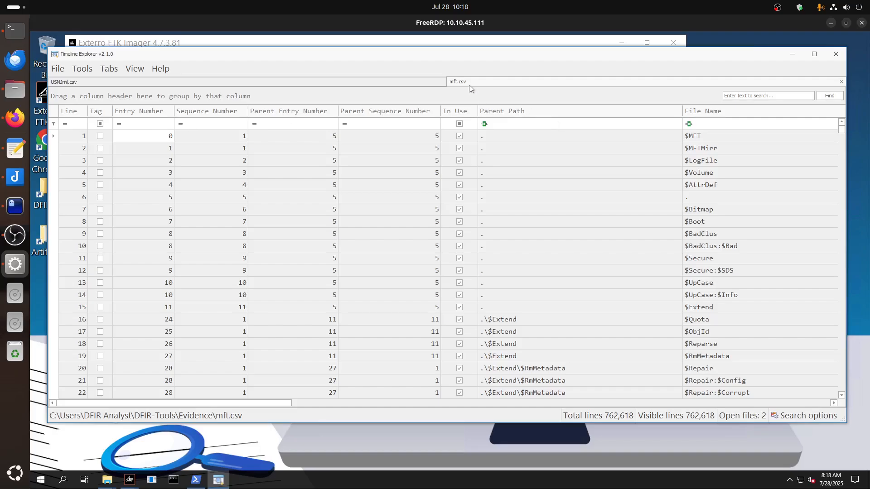
pyautogui.click(398, 86)
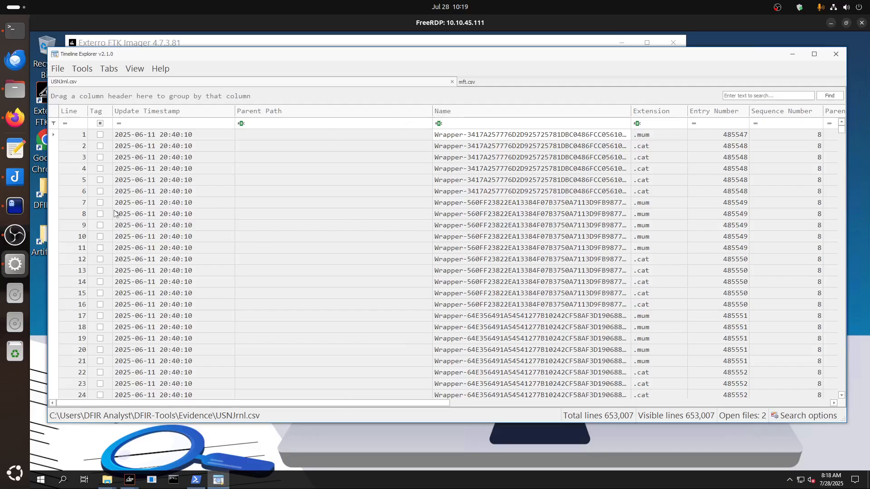
pyautogui.click(15, 206)
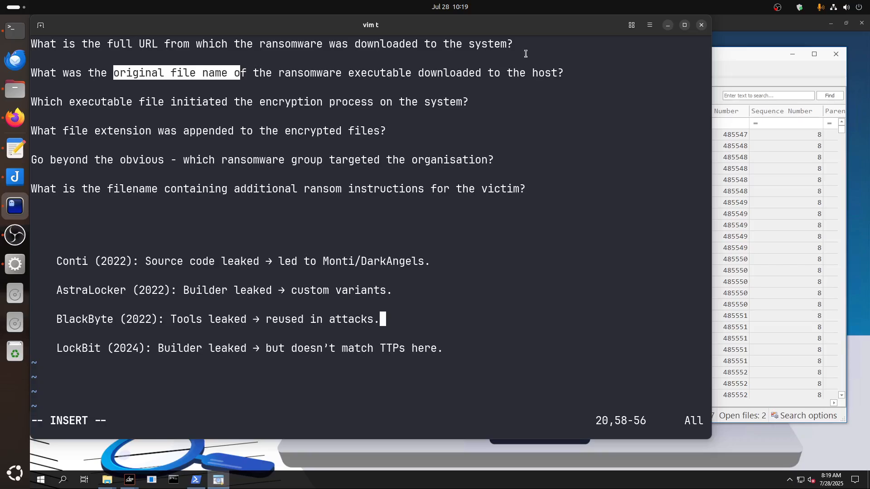
pyautogui.click(668, 25)
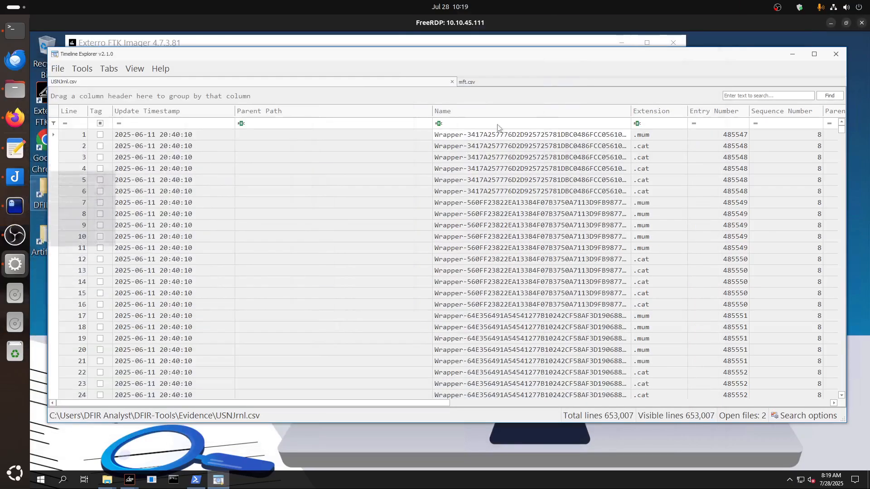
# Switch to Firefox and view the Shock and Silence scenario in the in-progress TryHackMe room.
pyautogui.click(15, 118)
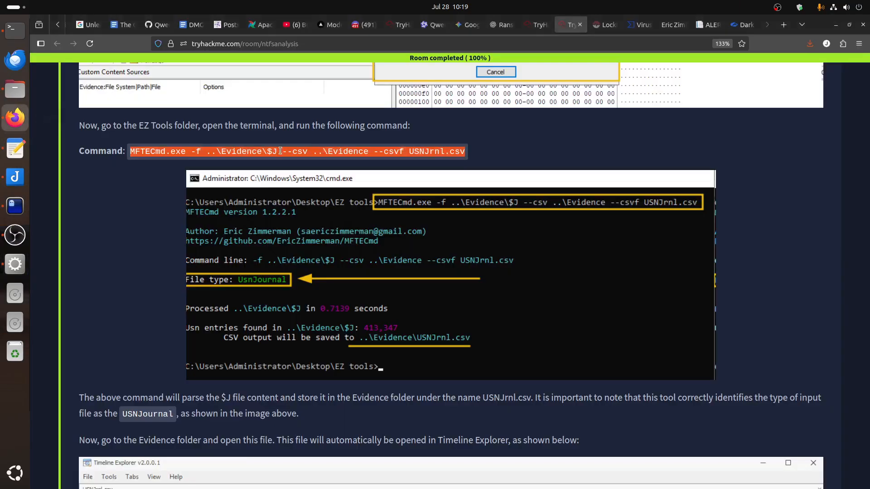
pyautogui.click(537, 25)
pyautogui.scroll(5, 248, 316)
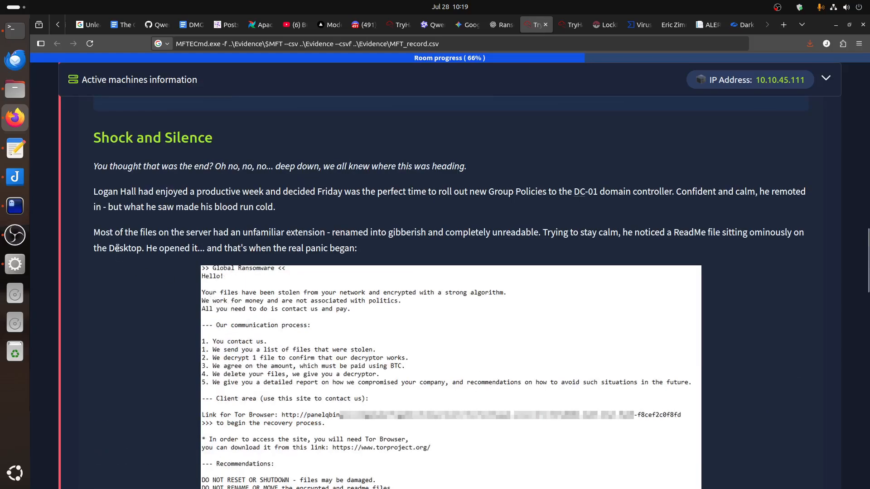
# Read the Shock and Silence story, the ransom note, and the credentials and evidence tips below it.
pyautogui.moveTo(93, 191); pyautogui.dragTo(144, 192)
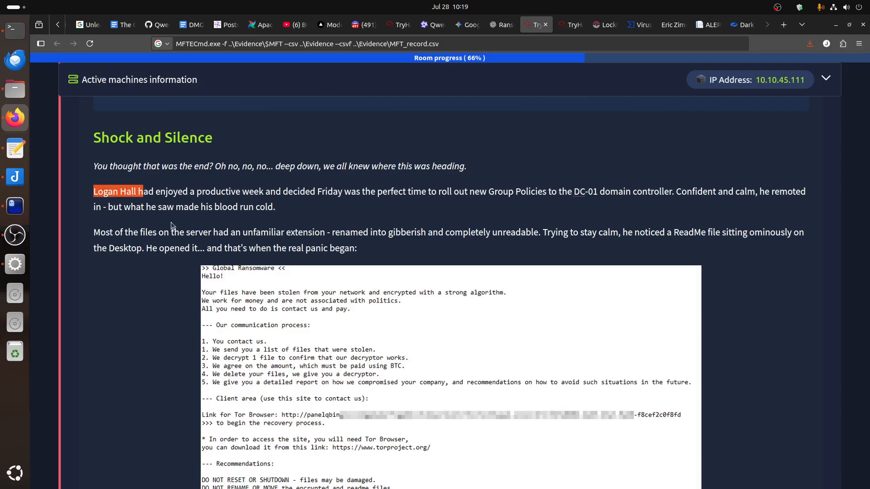
pyautogui.scroll(-6, 172, 225)
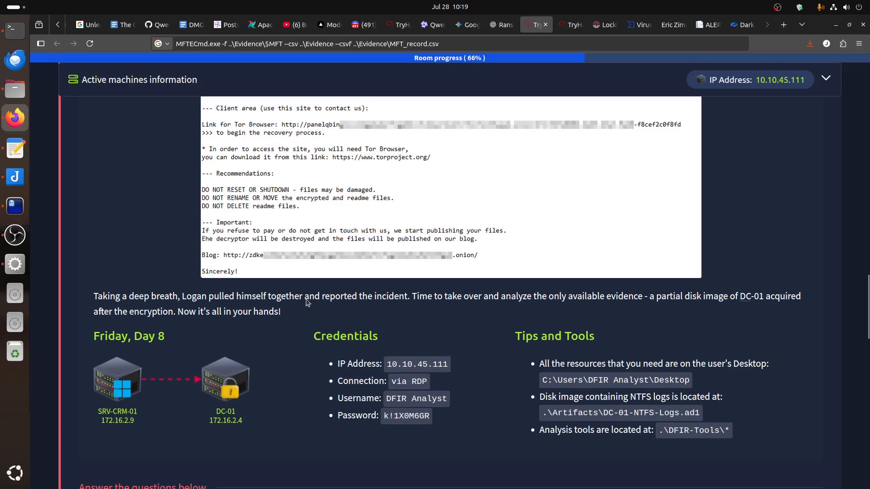
pyautogui.scroll(4, 307, 303)
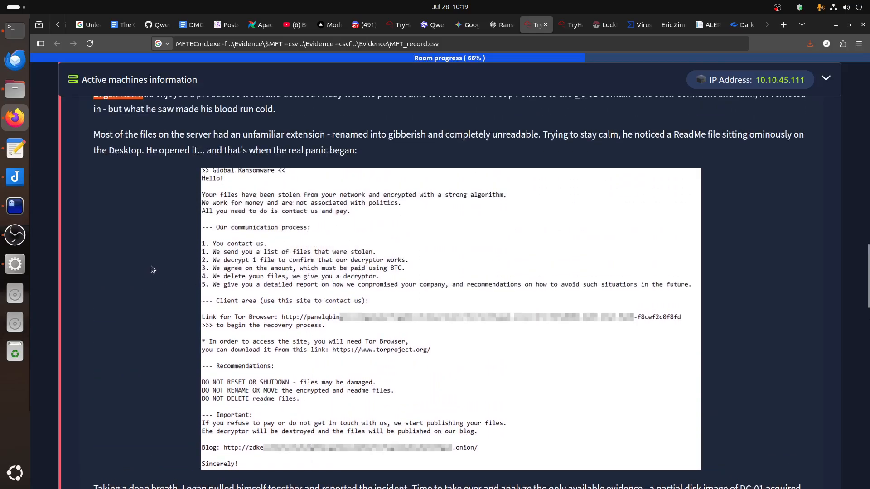
# Switch back to the remote desktop and set Timeline Explorer's font size to 17.
pyautogui.click(15, 264)
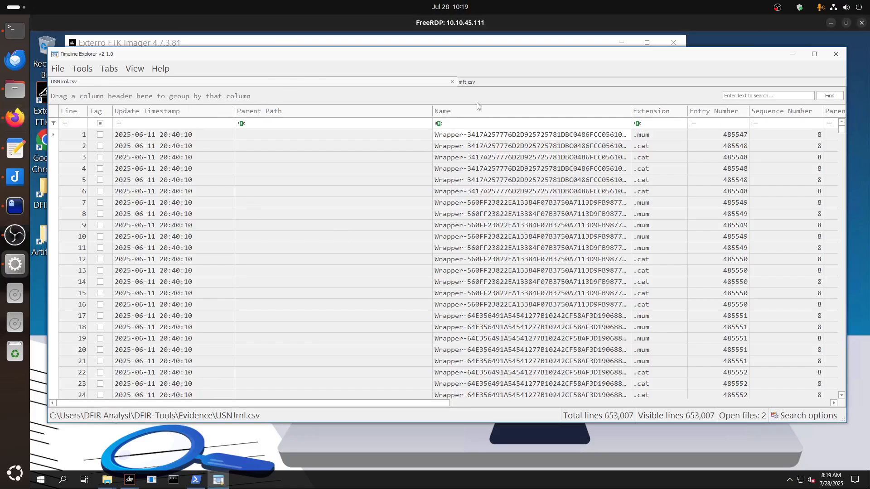
pyautogui.moveTo(240, 405); pyautogui.dragTo(324, 403)
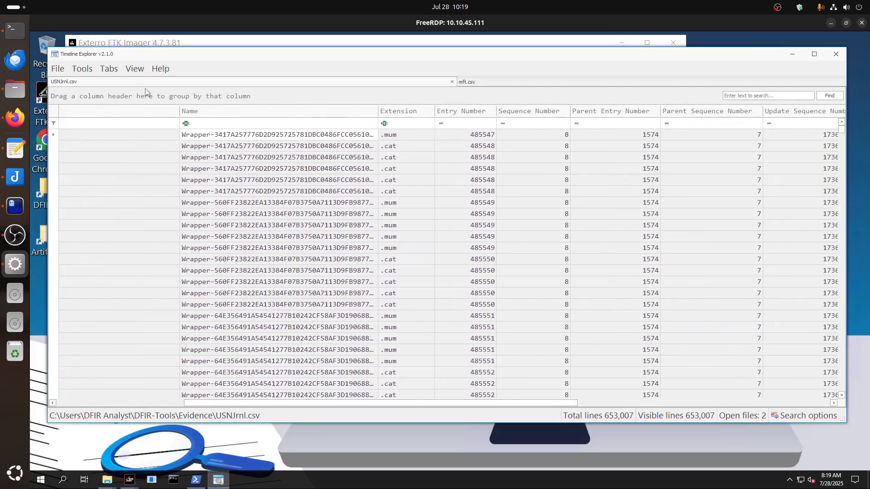
pyautogui.click(134, 70)
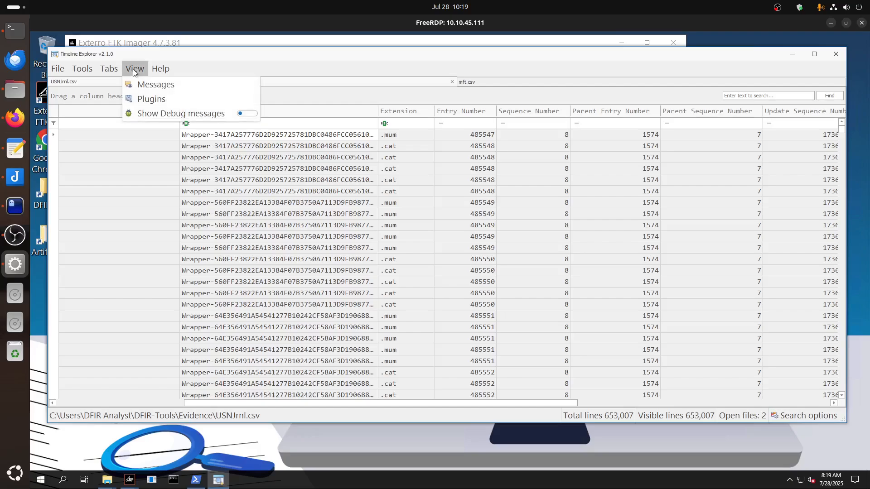
pyautogui.moveTo(88, 71)
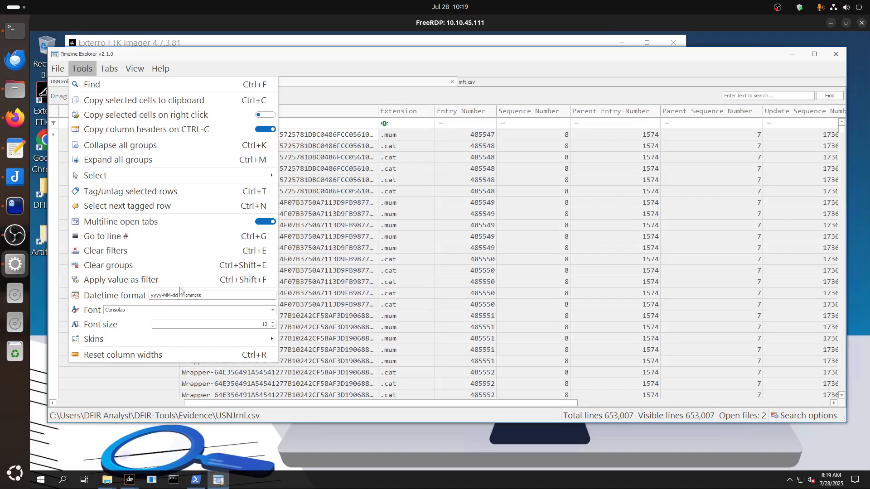
pyautogui.click(272, 323)
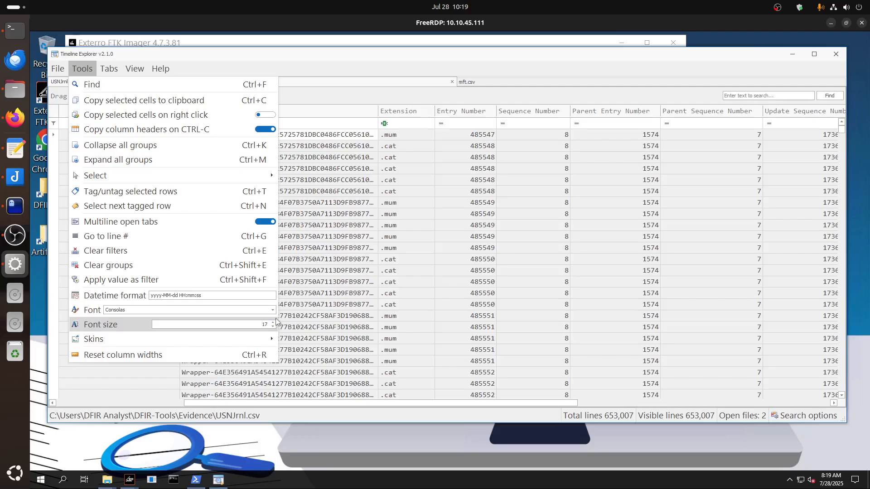
pyautogui.click(374, 310)
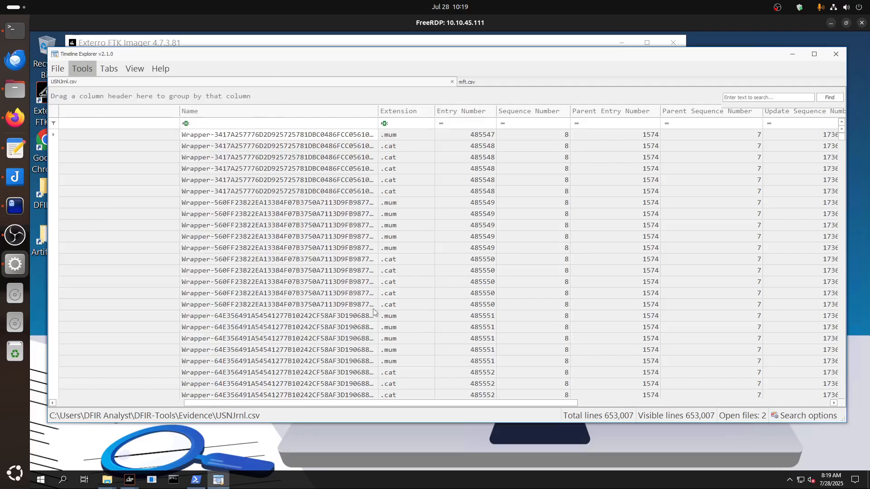
# Look through the Extension column's filter values, then examine the USNJrnl.csv columns across to Source File.
pyautogui.moveTo(341, 406); pyautogui.dragTo(320, 406)
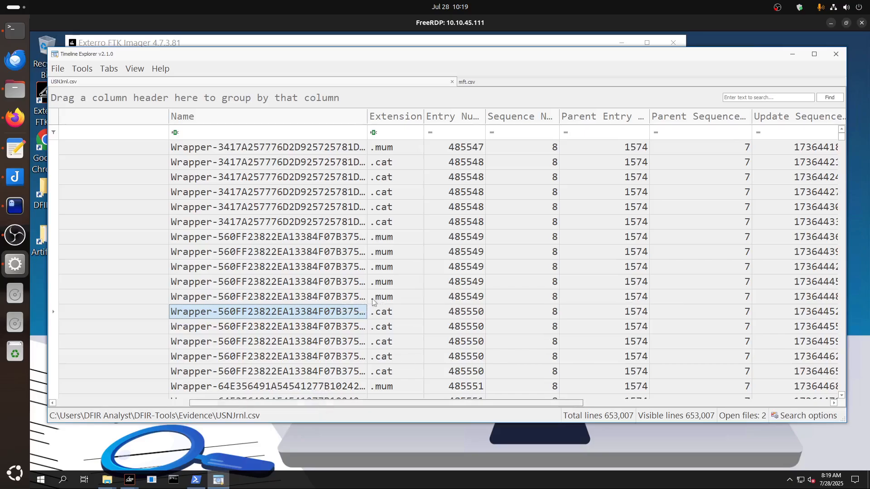
pyautogui.click(420, 112)
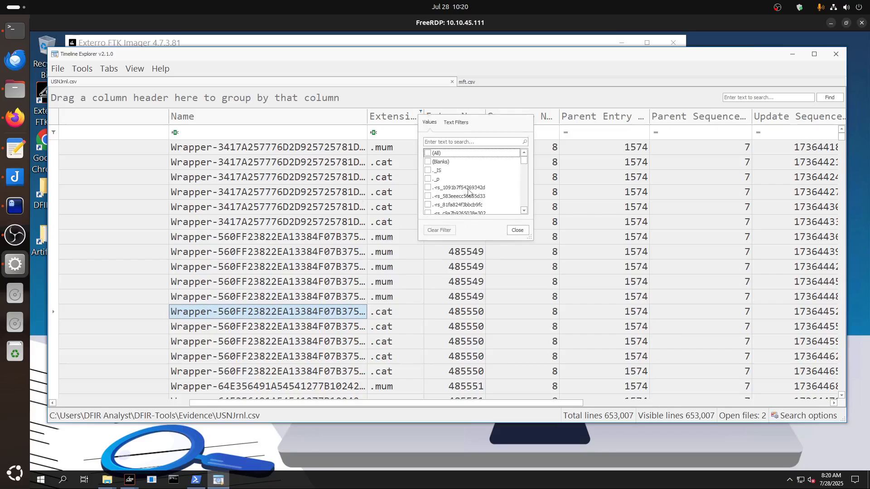
pyautogui.moveTo(523, 165); pyautogui.dragTo(525, 222)
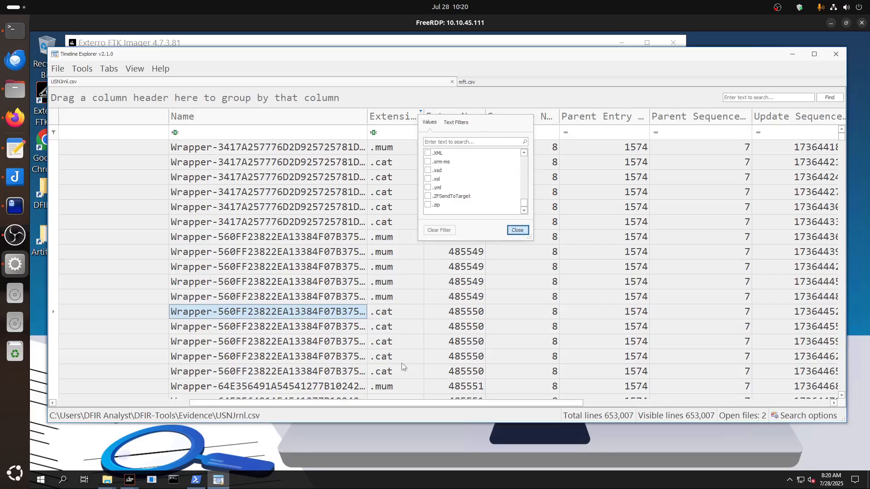
pyautogui.click(517, 231)
pyautogui.moveTo(310, 406); pyautogui.dragTo(559, 406)
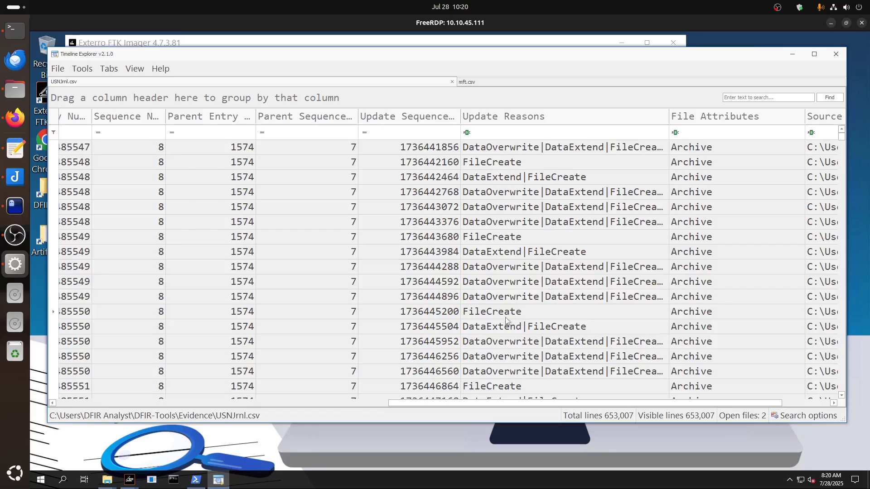
pyautogui.moveTo(466, 403); pyautogui.dragTo(636, 419)
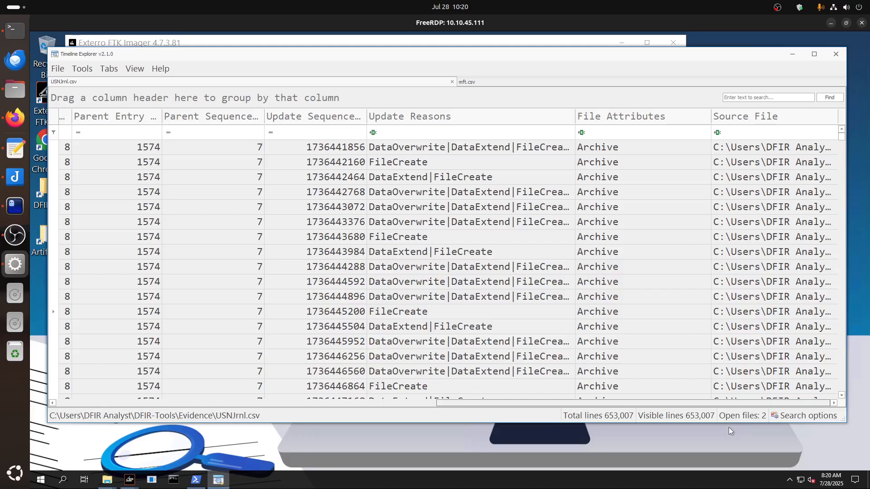
pyautogui.moveTo(729, 428); pyautogui.dragTo(135, 418)
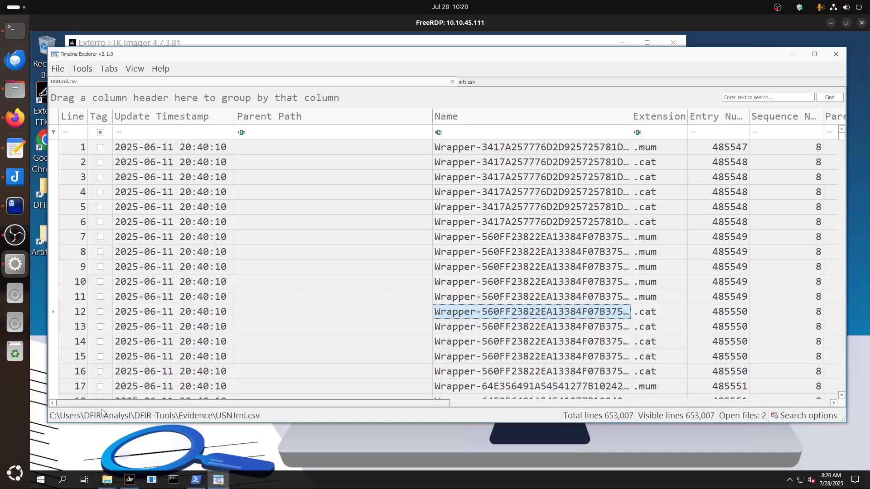
pyautogui.moveTo(104, 403); pyautogui.dragTo(279, 400)
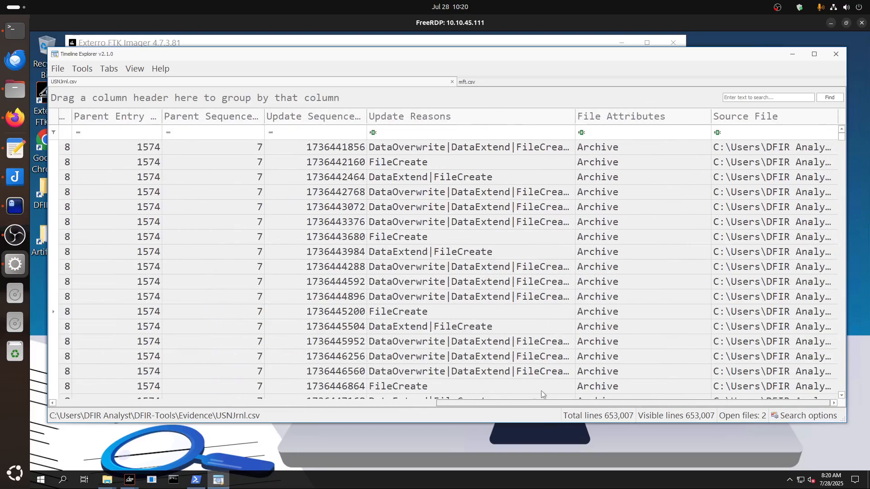
pyautogui.moveTo(279, 400); pyautogui.dragTo(601, 391)
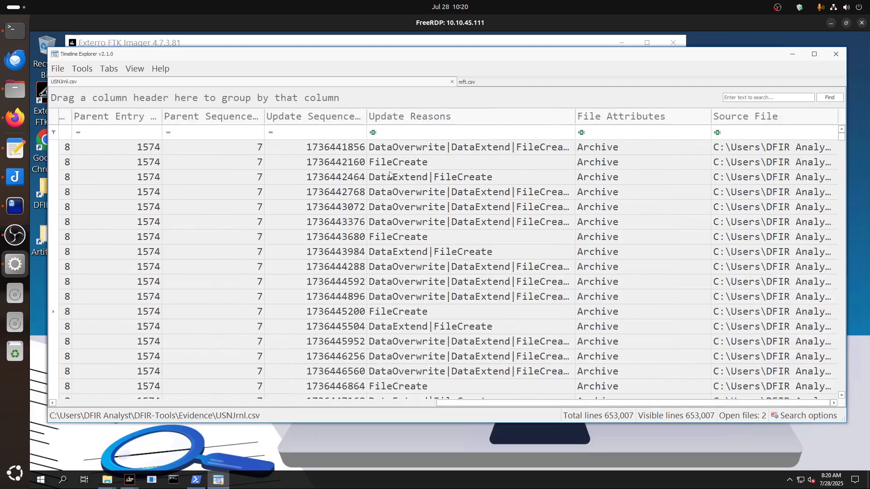
# Search the Update Reasons filter values for "creat" and filter the journal to entries whose reason is exactly FileCreate.
pyautogui.click(572, 112)
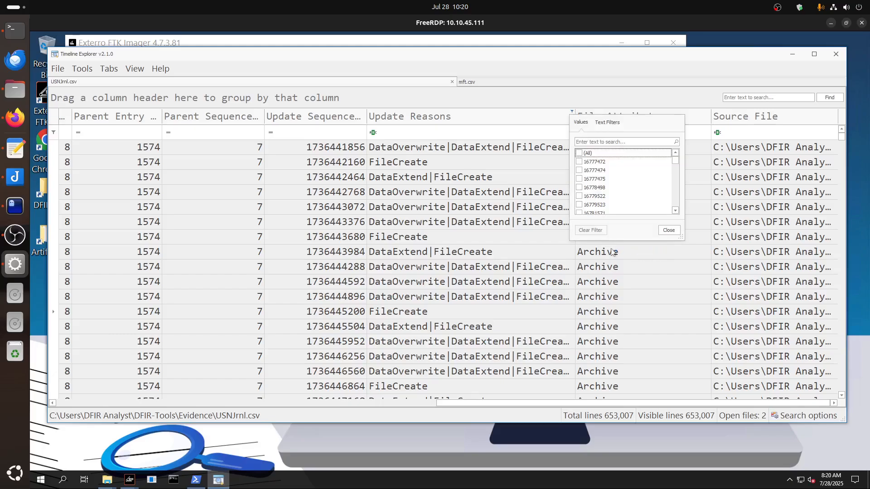
pyautogui.click(602, 142)
pyautogui.write('creat')
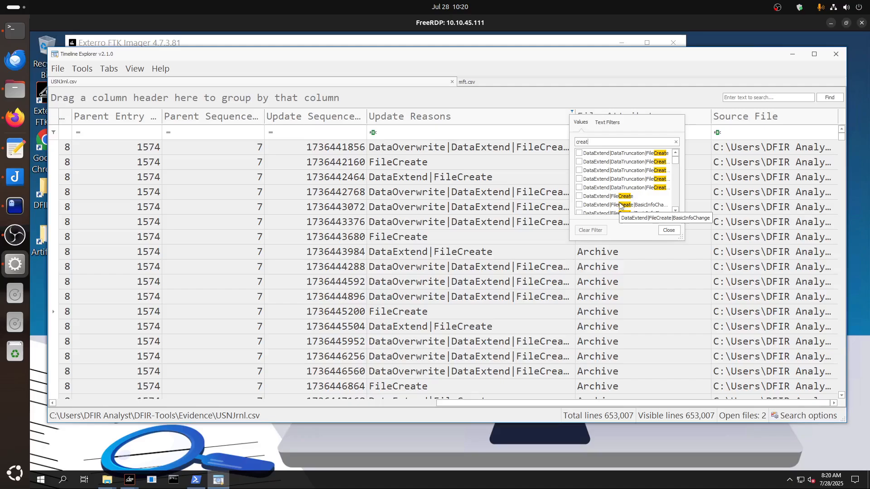
pyautogui.scroll(-3, 620, 204)
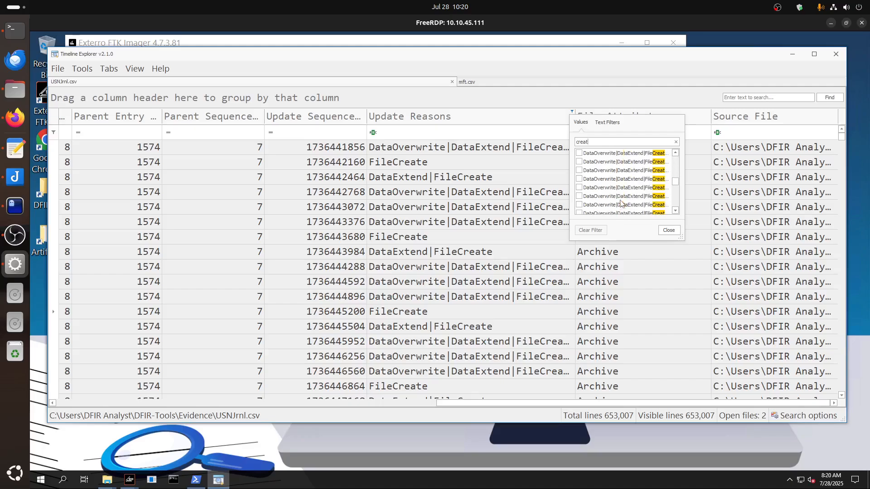
pyautogui.scroll(-3, 620, 199)
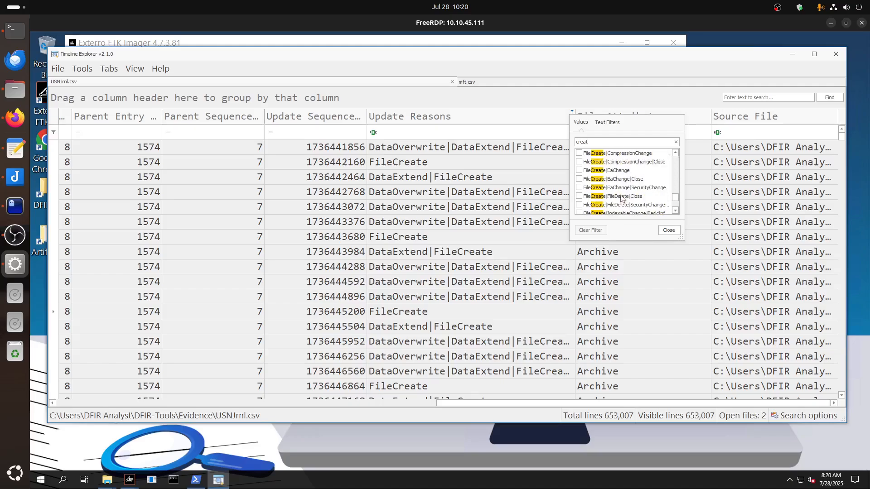
pyautogui.scroll(1, 622, 200)
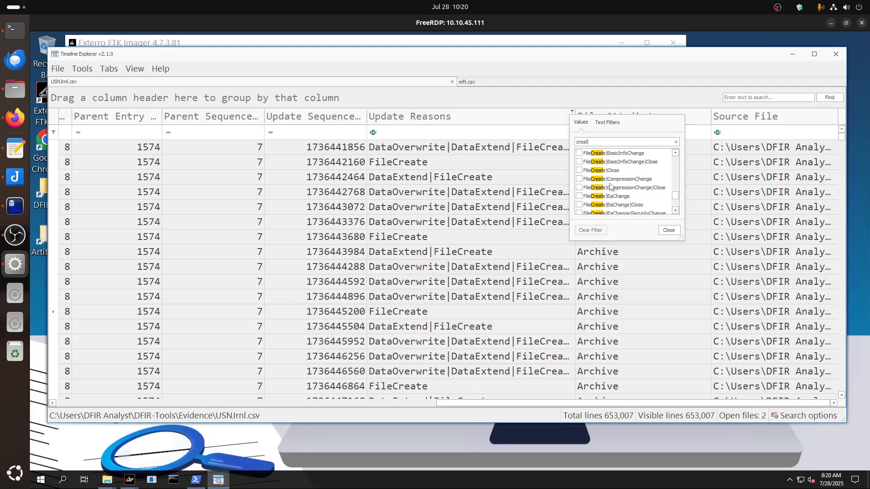
pyautogui.scroll(2, 612, 190)
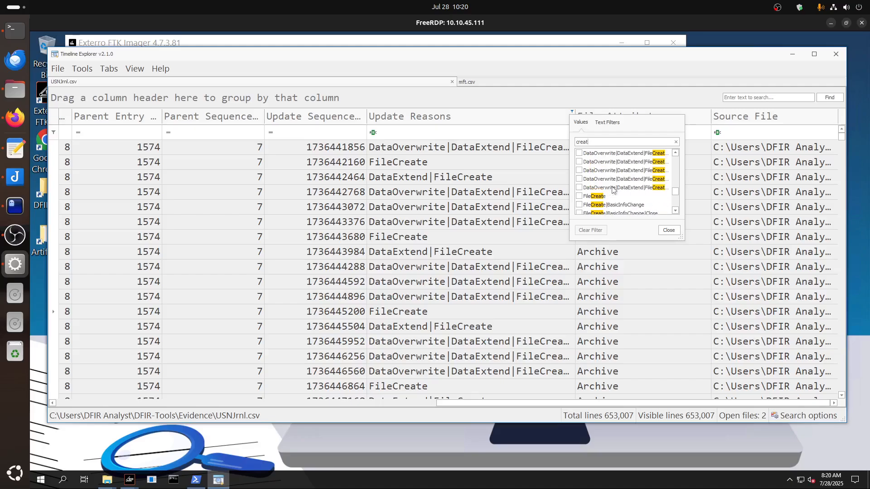
pyautogui.click(579, 196)
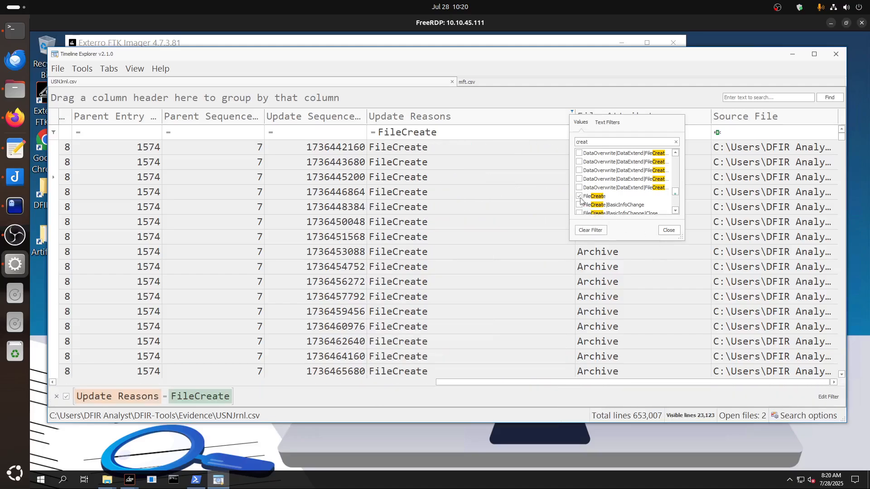
pyautogui.click(669, 230)
# Filter the Extension column of the FileCreate entries to .zip and .thm.
pyautogui.moveTo(448, 382); pyautogui.dragTo(178, 377)
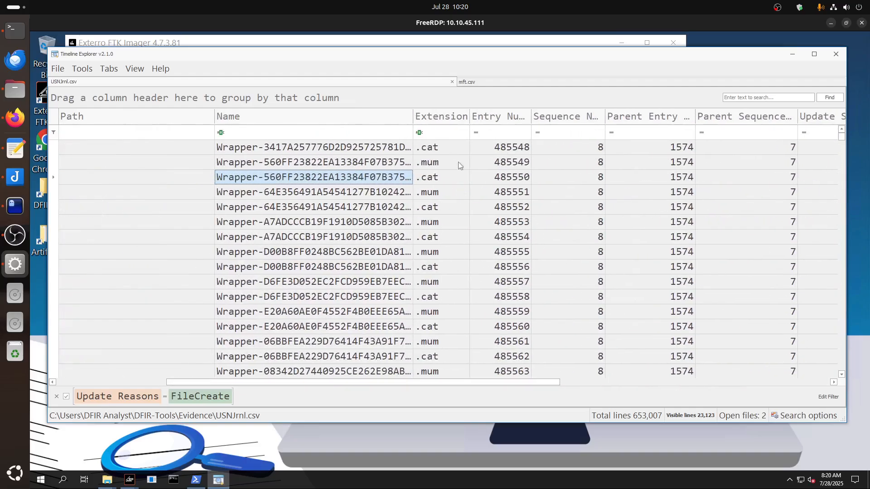
pyautogui.click(467, 112)
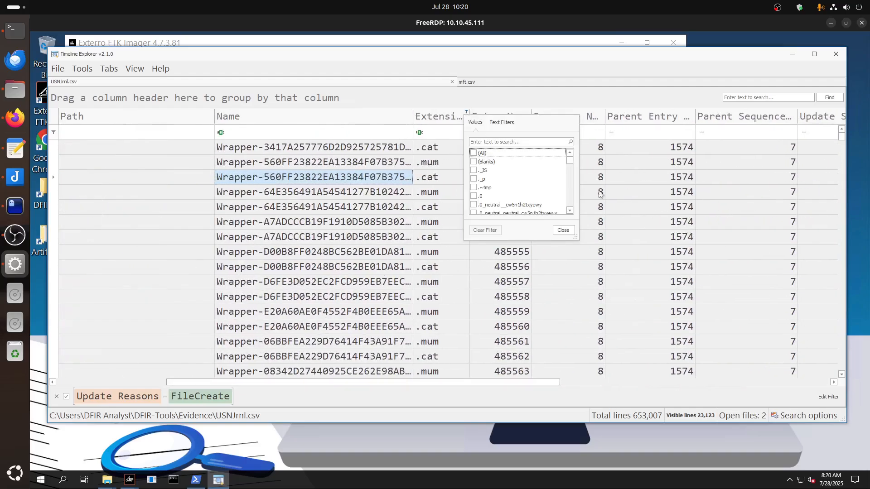
pyautogui.moveTo(570, 164); pyautogui.dragTo(570, 208)
pyautogui.click(474, 205)
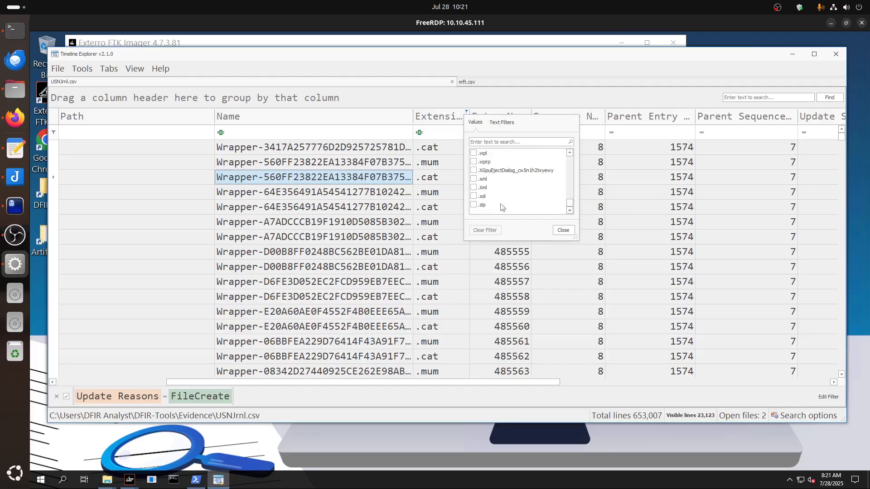
pyautogui.scroll(2, 520, 205)
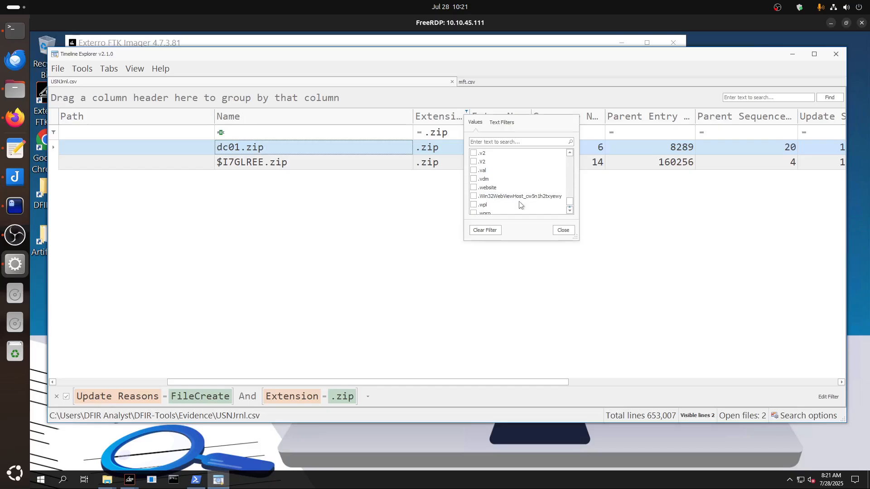
pyautogui.scroll(1, 520, 205)
pyautogui.scroll(2, 544, 201)
pyautogui.scroll(2, 543, 202)
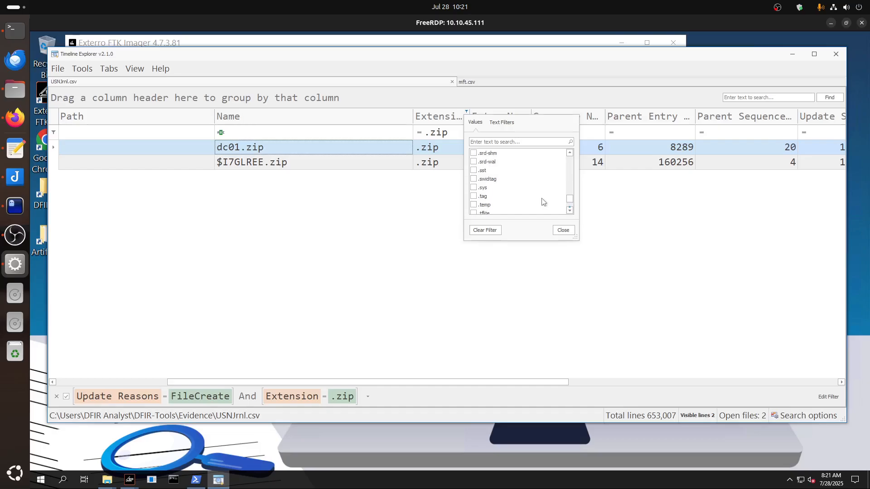
pyautogui.scroll(-2, 543, 202)
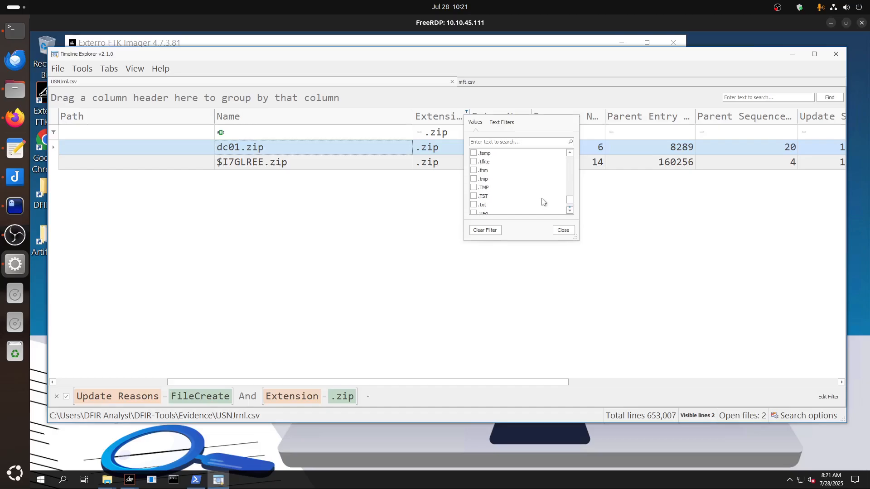
pyautogui.click(474, 171)
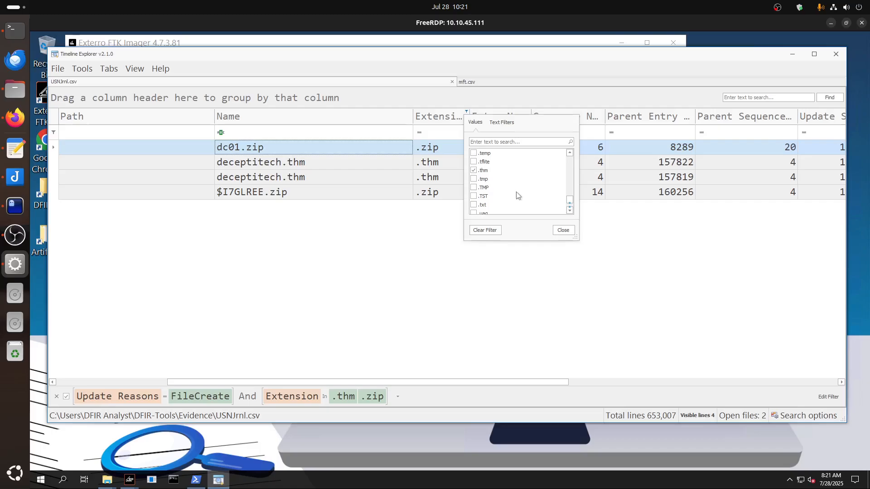
# Search the Extension filter values for "exe", add .exe to the filter and close the value list.
pyautogui.scroll(1, 516, 191)
pyautogui.click(507, 142)
pyautogui.write('exe')
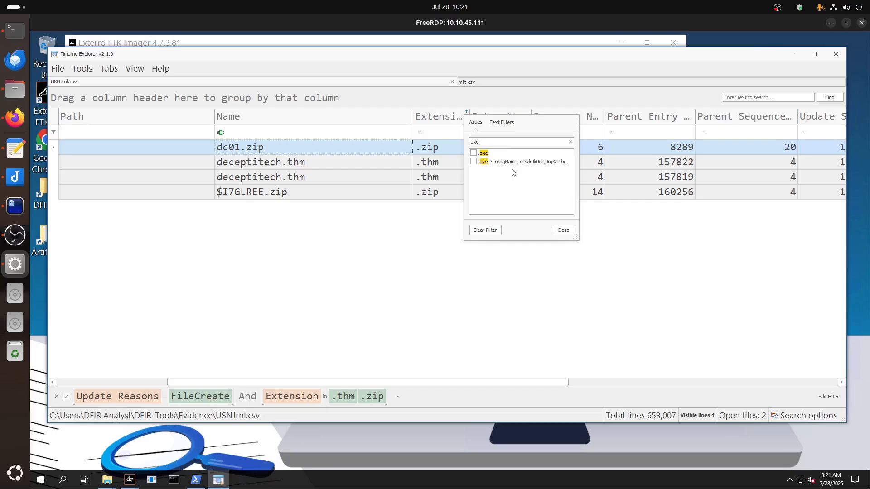
pyautogui.click(473, 154)
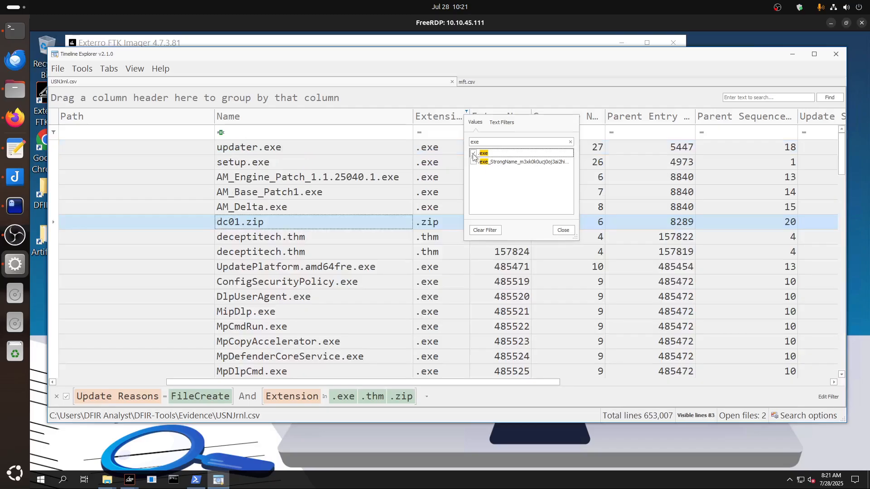
pyautogui.click(563, 230)
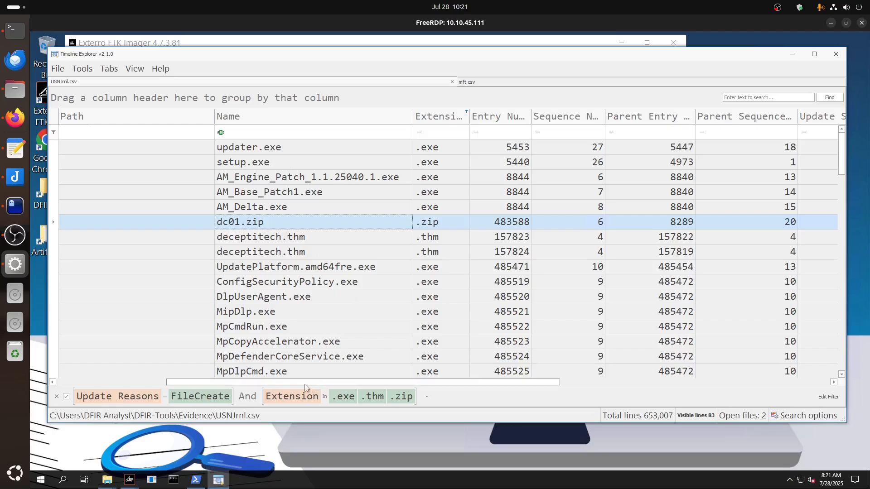
# Look through the filtered FileCreate entries down to the last row, inspecting the pb.exe and FTK Imager.exe records.
pyautogui.moveTo(305, 384); pyautogui.dragTo(330, 385)
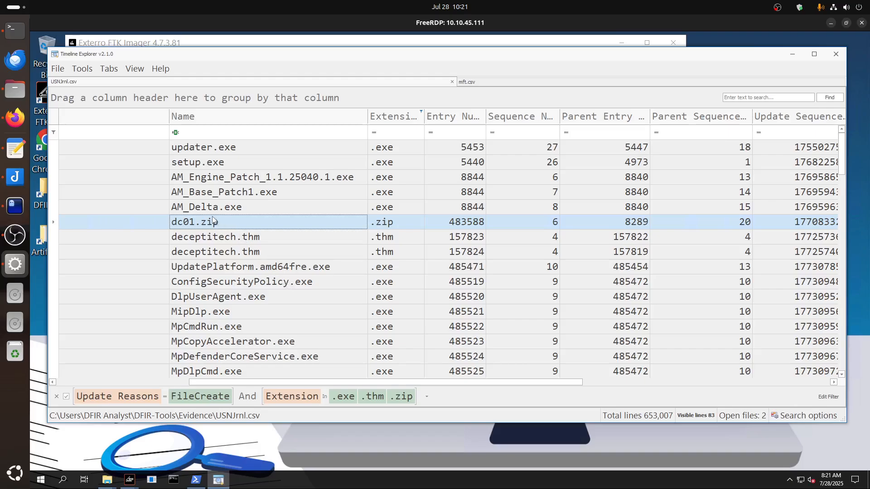
pyautogui.scroll(-7, 215, 240)
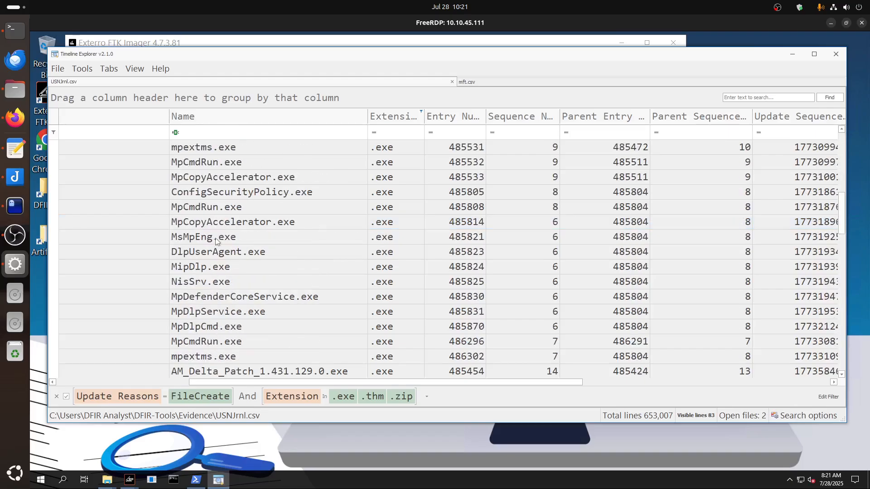
pyautogui.scroll(-7, 265, 266)
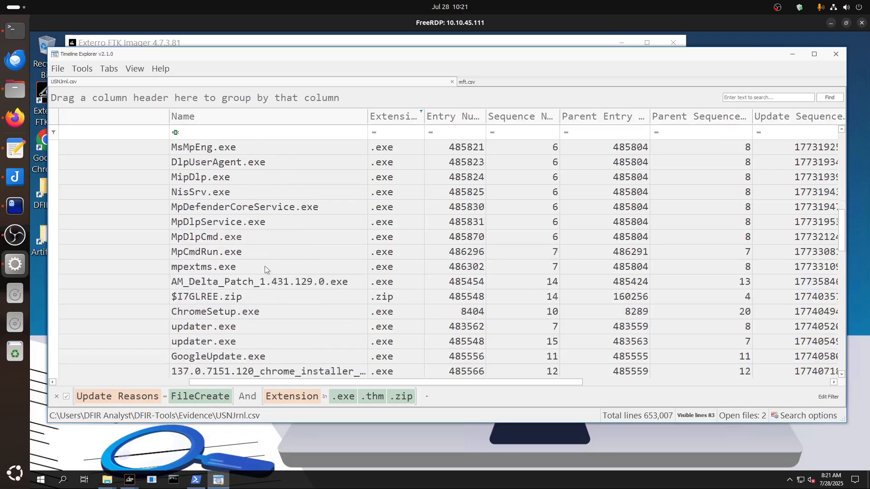
pyautogui.scroll(-8, 263, 311)
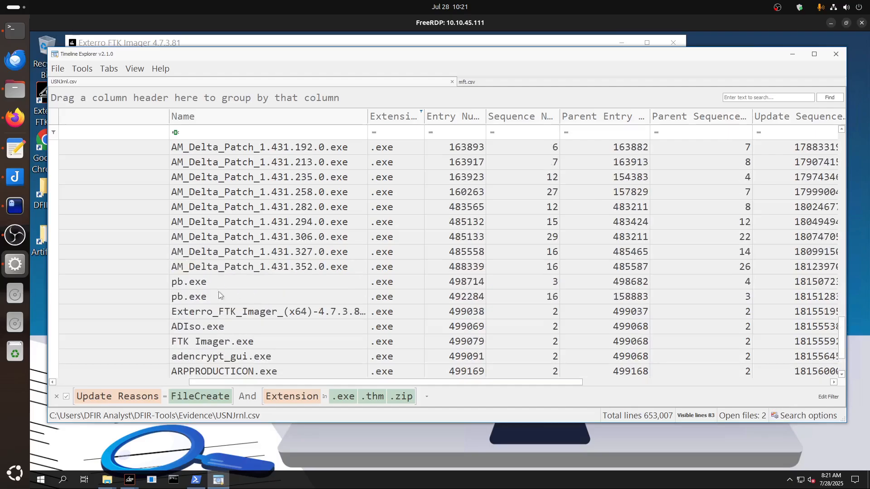
pyautogui.click(190, 284)
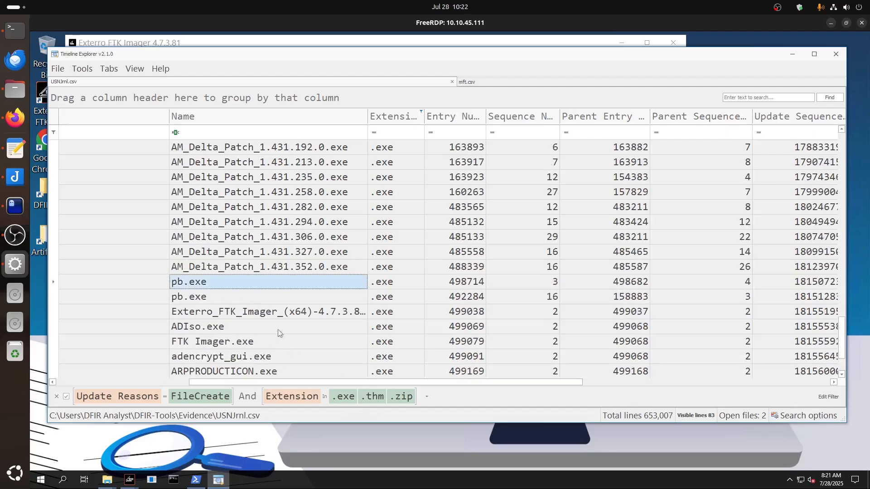
pyautogui.click(231, 346)
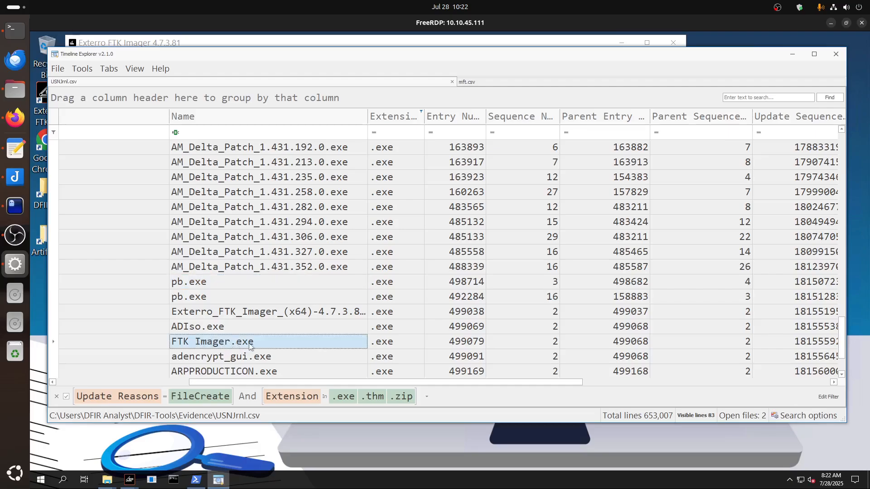
pyautogui.scroll(-1, 249, 347)
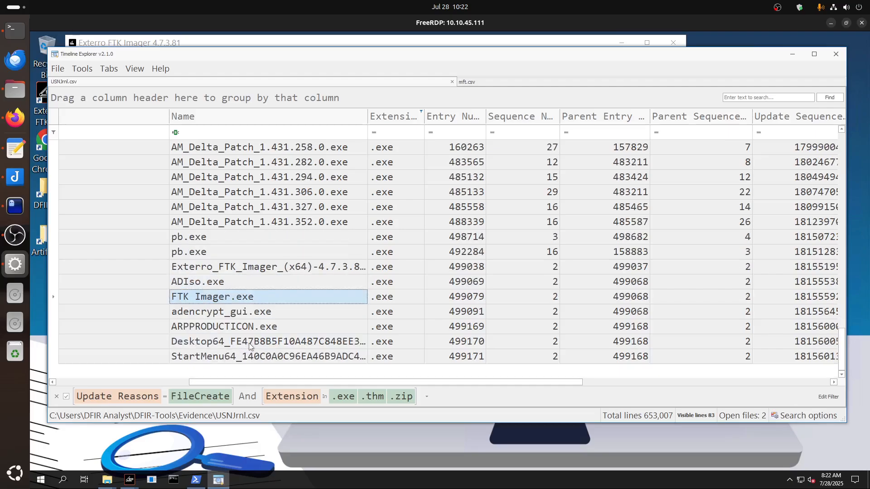
# Examine the two pb.exe creation entries, comparing their update timestamps, parent path and entry number columns.
pyautogui.click(192, 255)
pyautogui.moveTo(270, 381); pyautogui.dragTo(124, 383)
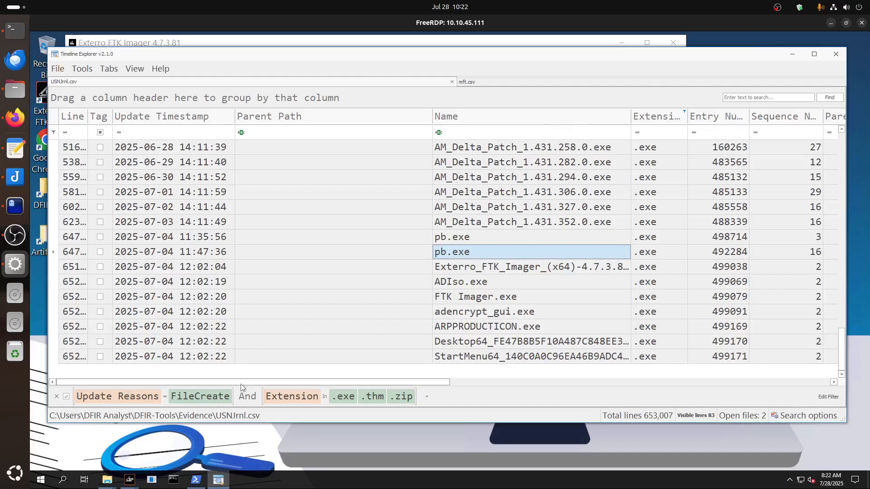
pyautogui.moveTo(244, 384); pyautogui.dragTo(348, 391)
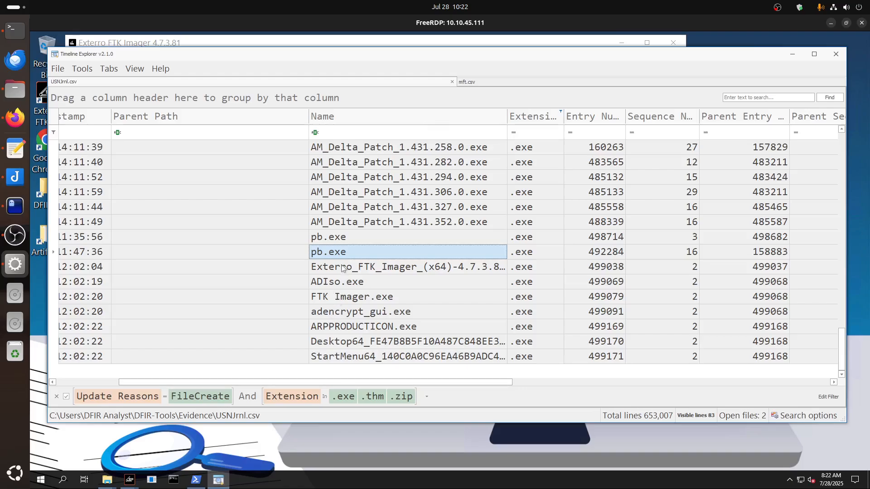
pyautogui.click(339, 235)
pyautogui.click(338, 250)
pyautogui.click(341, 236)
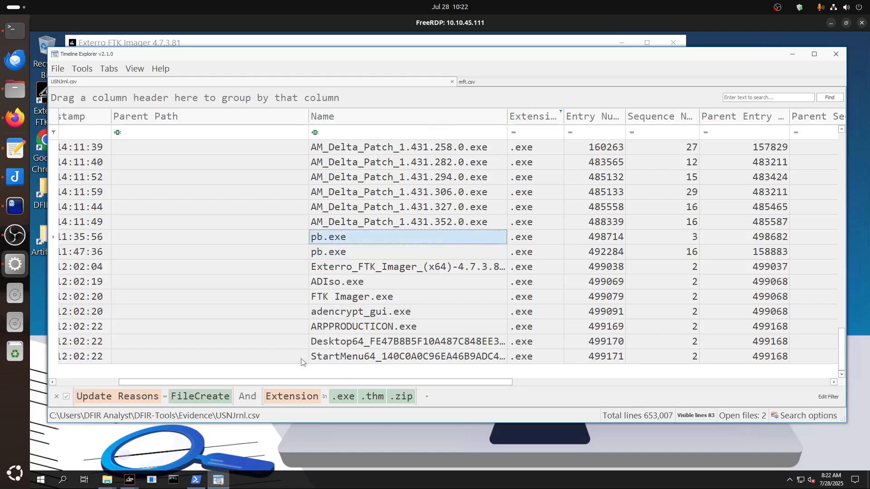
pyautogui.moveTo(290, 384); pyautogui.dragTo(347, 387)
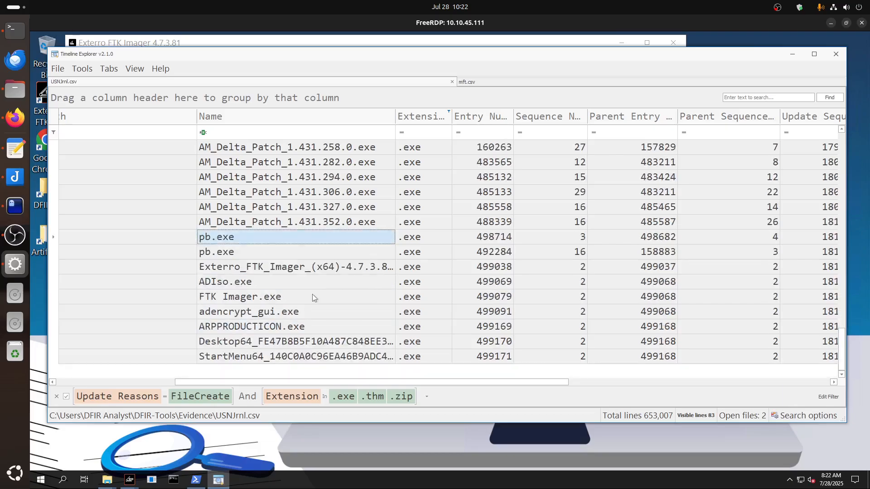
# Review the filtered .exe, .thm and .zip names again for suspicious files, and select the second pb.exe entry.
pyautogui.scroll(5, 313, 297)
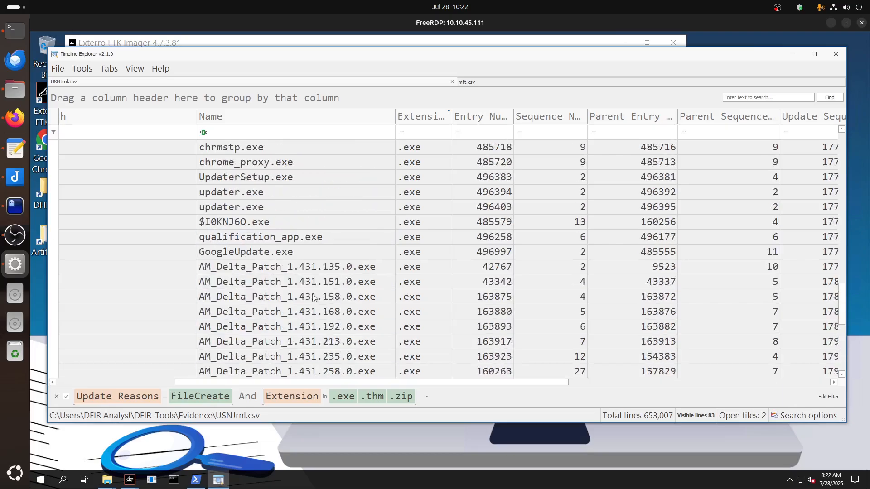
pyautogui.scroll(-2, 313, 298)
pyautogui.scroll(-3, 312, 298)
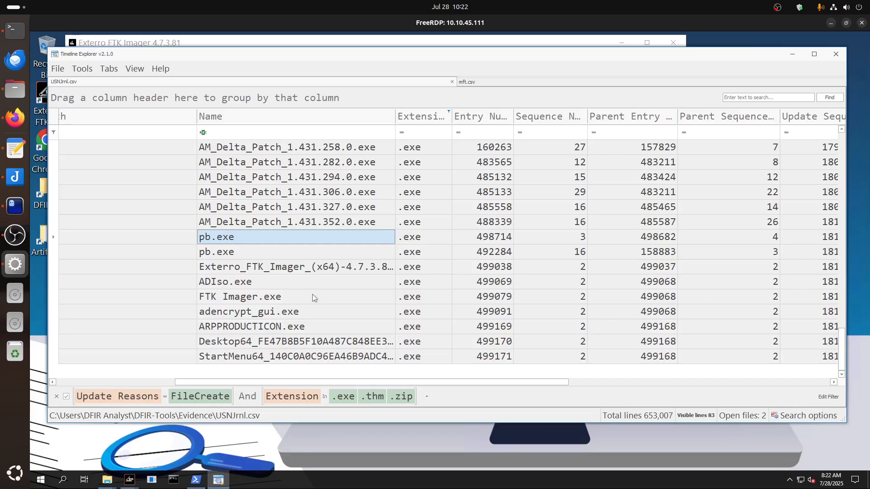
pyautogui.scroll(8, 311, 295)
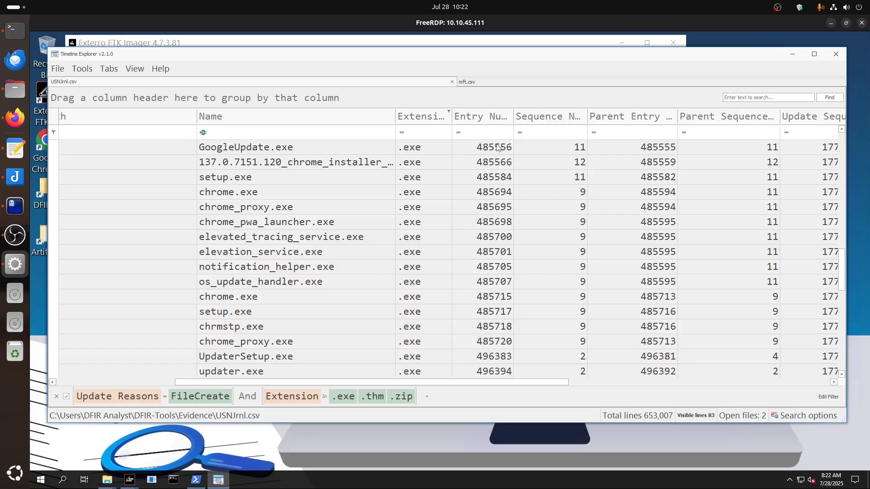
pyautogui.scroll(4, 330, 308)
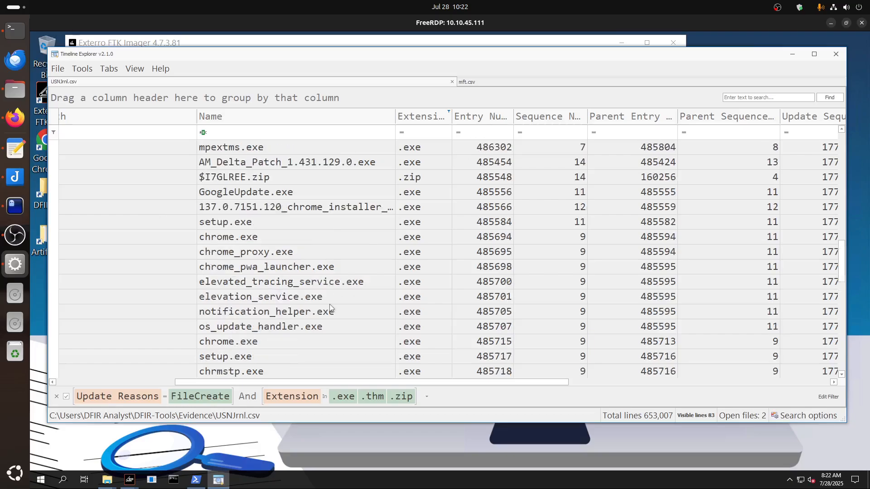
pyautogui.scroll(6, 330, 308)
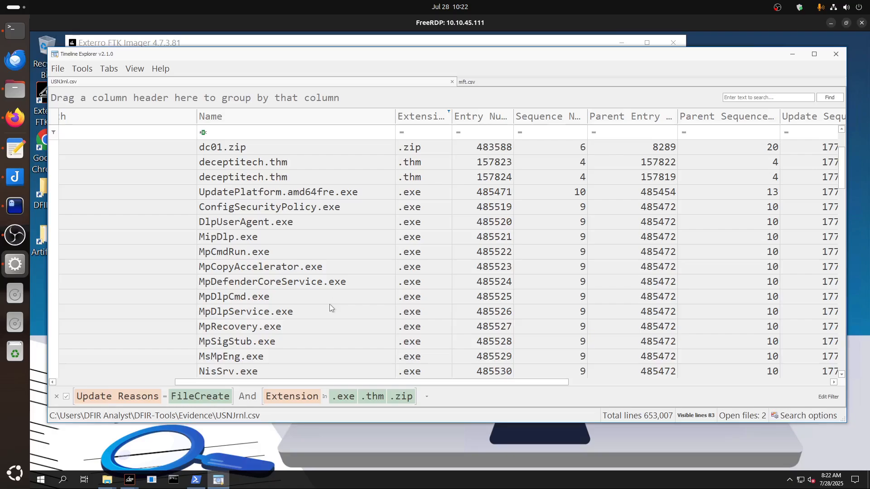
pyautogui.scroll(-7, 320, 324)
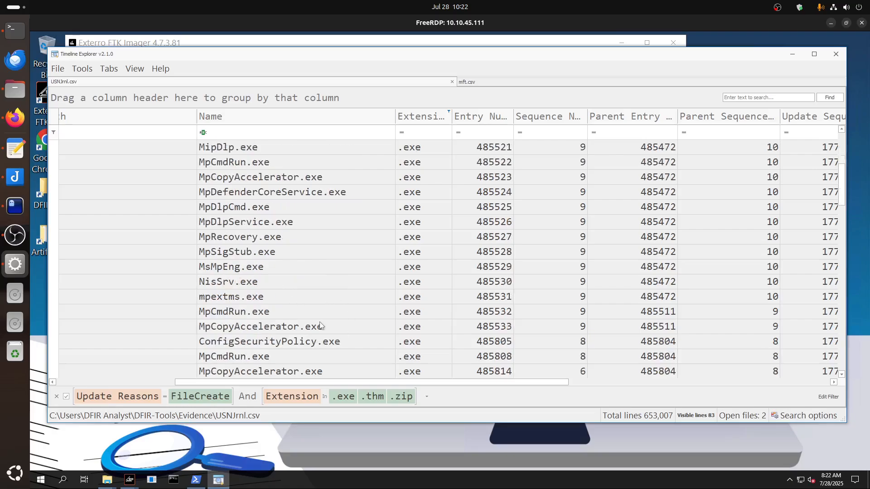
pyautogui.scroll(-7, 319, 330)
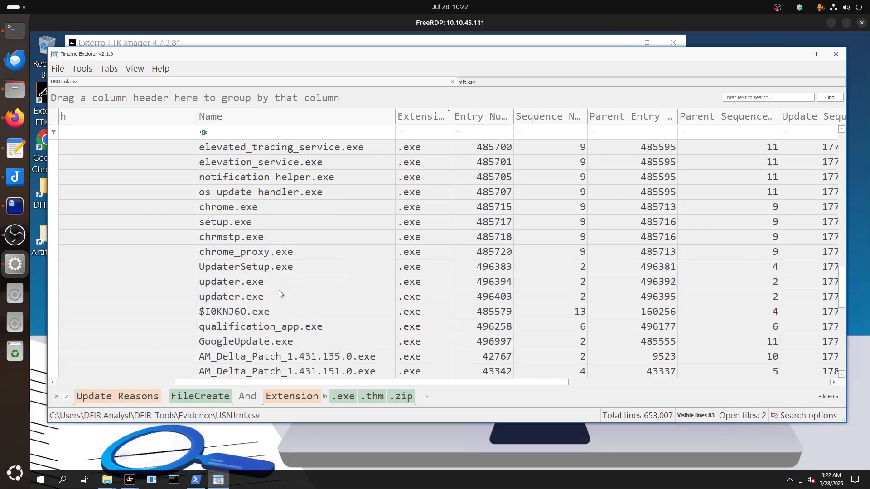
pyautogui.scroll(-3, 279, 292)
pyautogui.scroll(-2, 267, 338)
pyautogui.click(271, 328)
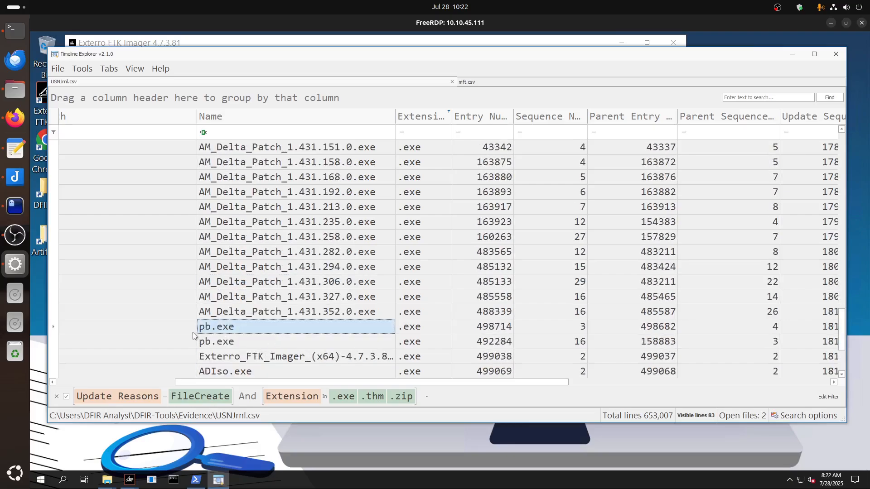
pyautogui.click(240, 342)
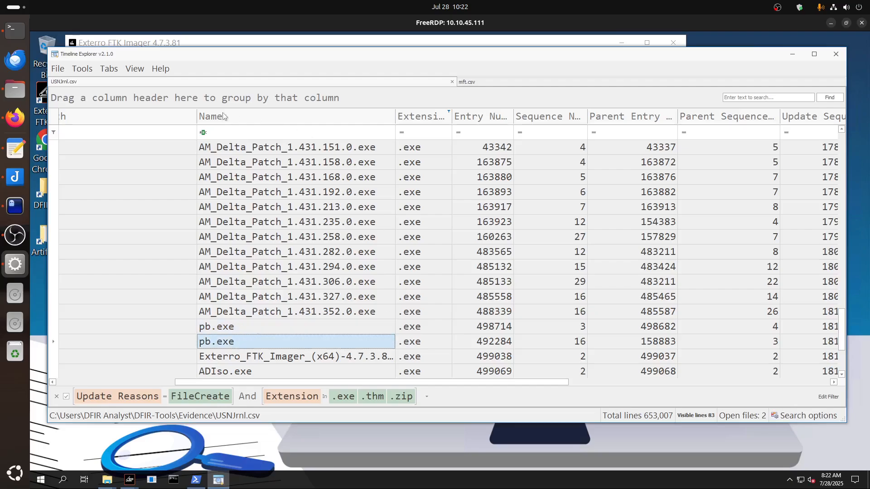
# Switch to mft.csv and begin a search across its entries with "p".
pyautogui.click(473, 80)
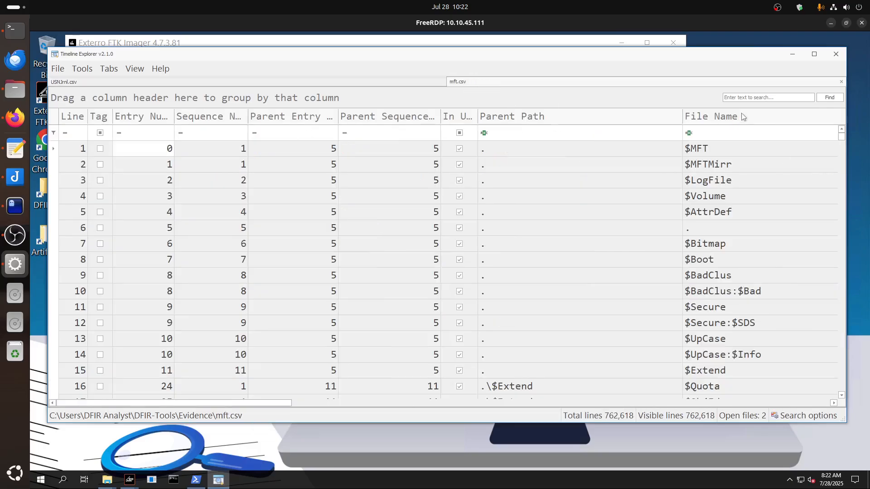
pyautogui.click(746, 96)
pyautogui.write('pb.exe')
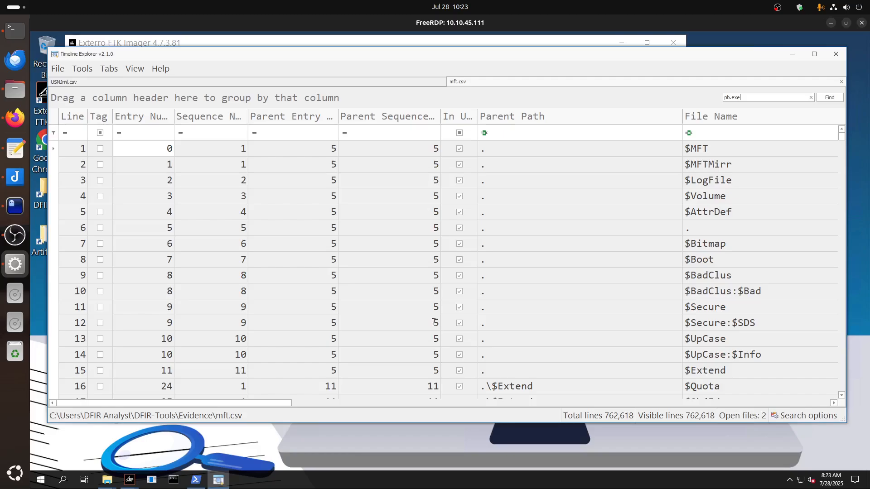
# Search mft.csv for pb.exe and read the full Zone Id Contents of the pb.exe:Zone.Identifier record, including its referrer archive.
pyautogui.press('Return')
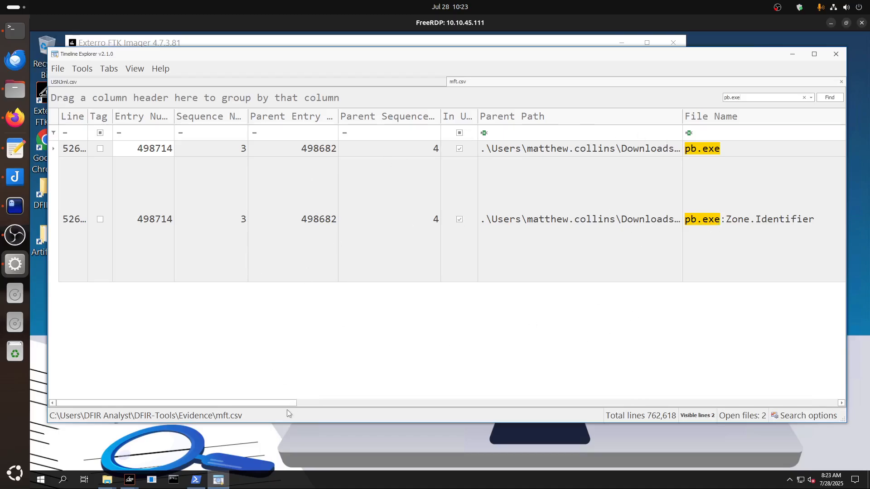
pyautogui.moveTo(278, 407); pyautogui.dragTo(742, 398)
pyautogui.doubleClick(550, 252)
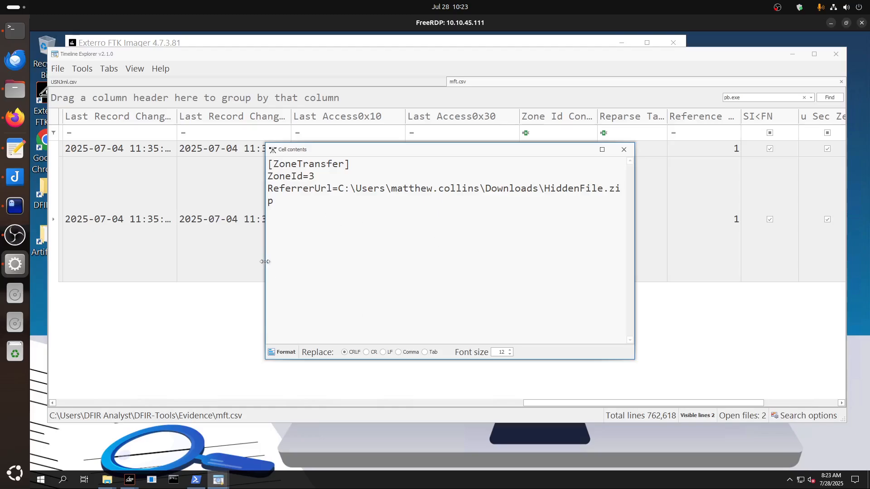
pyautogui.moveTo(265, 262); pyautogui.dragTo(85, 261)
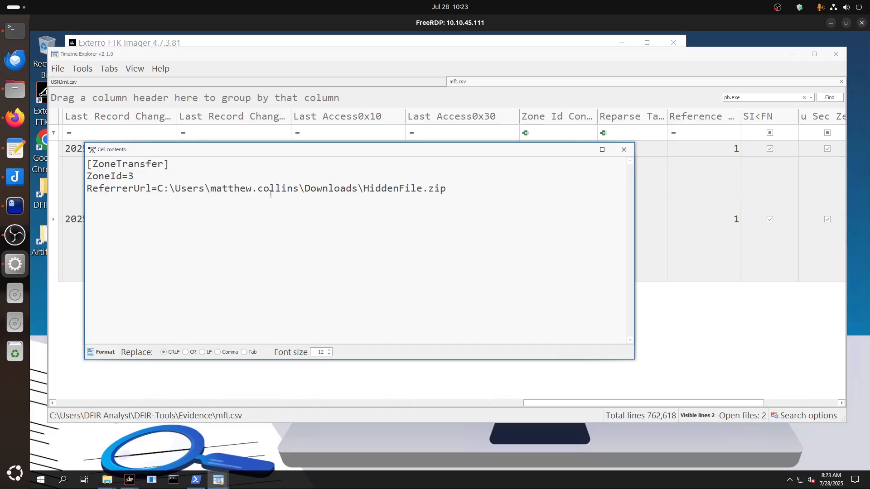
pyautogui.moveTo(430, 191); pyautogui.dragTo(366, 192)
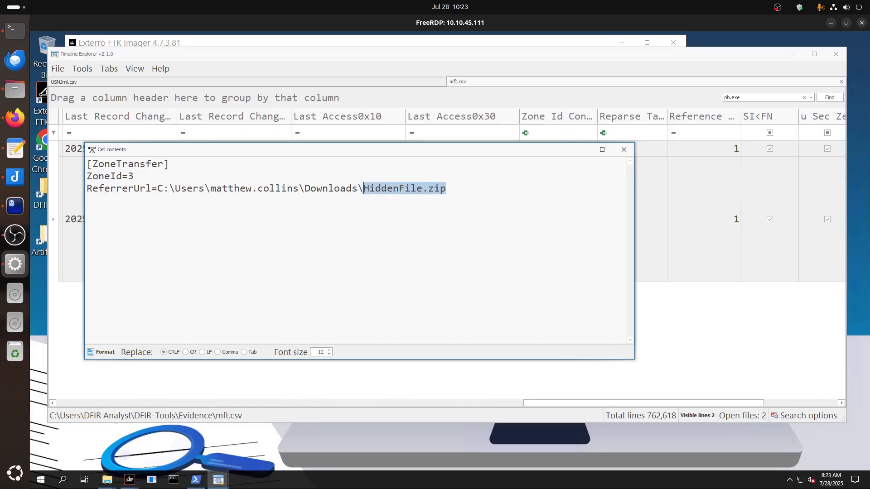
pyautogui.click(624, 150)
# Switch to USNJrnl.csv and remove .exe from its Extension filter, keeping .thm and .zip.
pyautogui.click(251, 82)
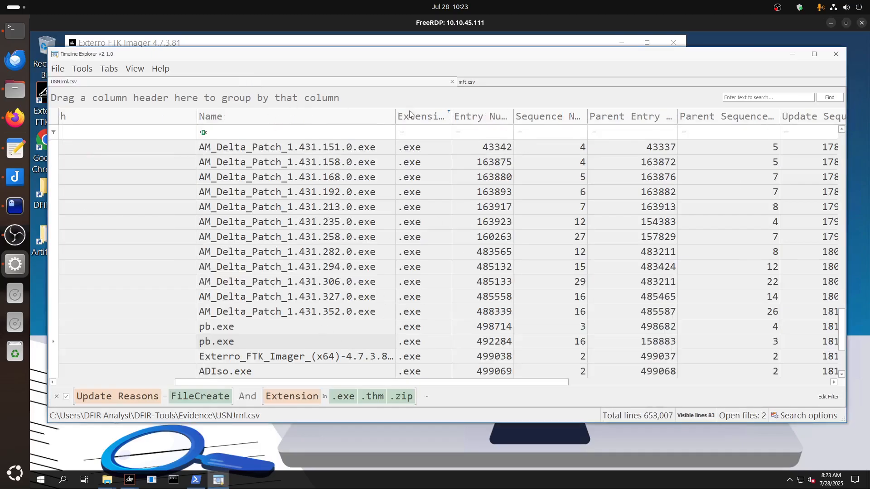
pyautogui.click(449, 112)
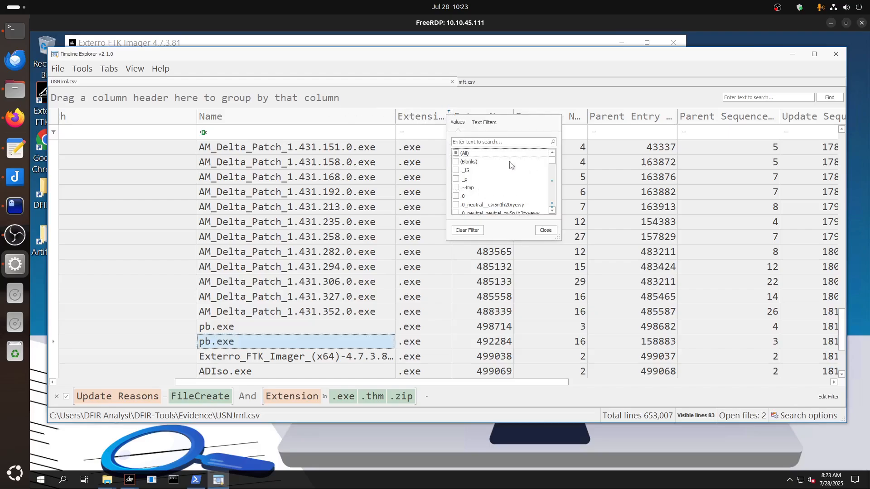
pyautogui.click(483, 141)
pyautogui.write('exe')
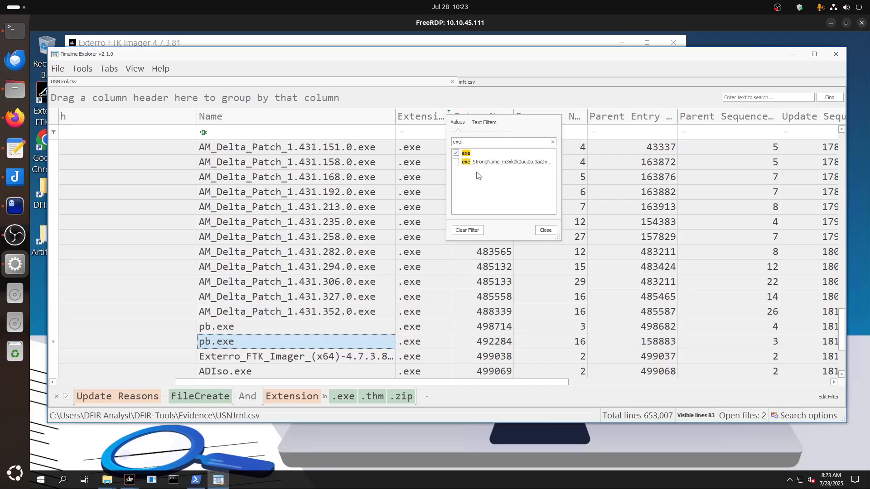
pyautogui.click(456, 153)
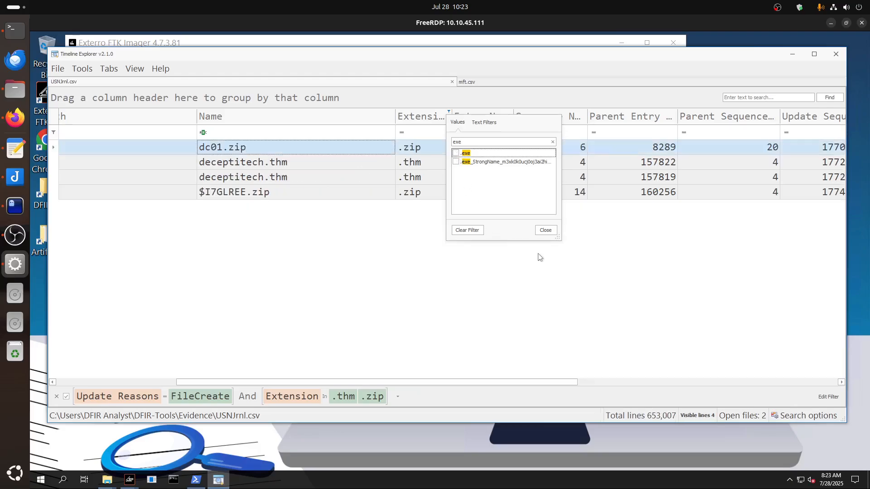
pyautogui.click(545, 230)
# Check the $I7GLREE.zip entry against mft.csv, and remove the FileCreate condition from the USNJrnl.csv filter.
pyautogui.click(232, 194)
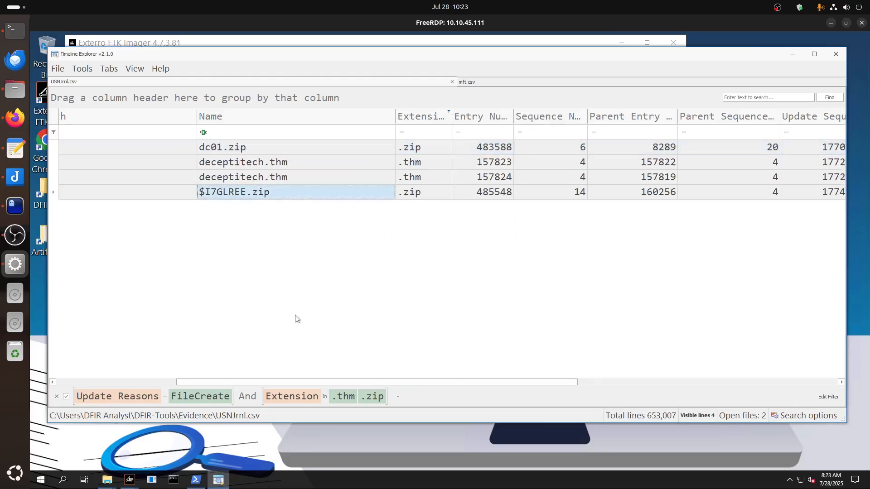
pyautogui.click(505, 82)
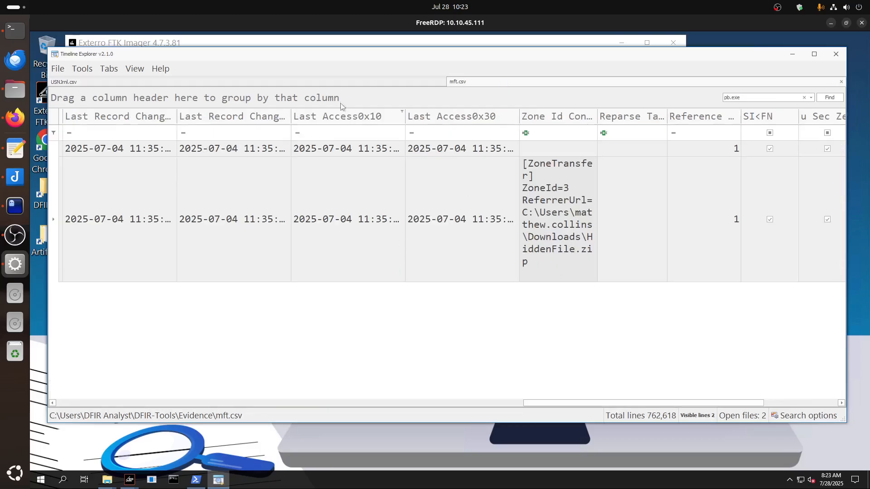
pyautogui.click(341, 83)
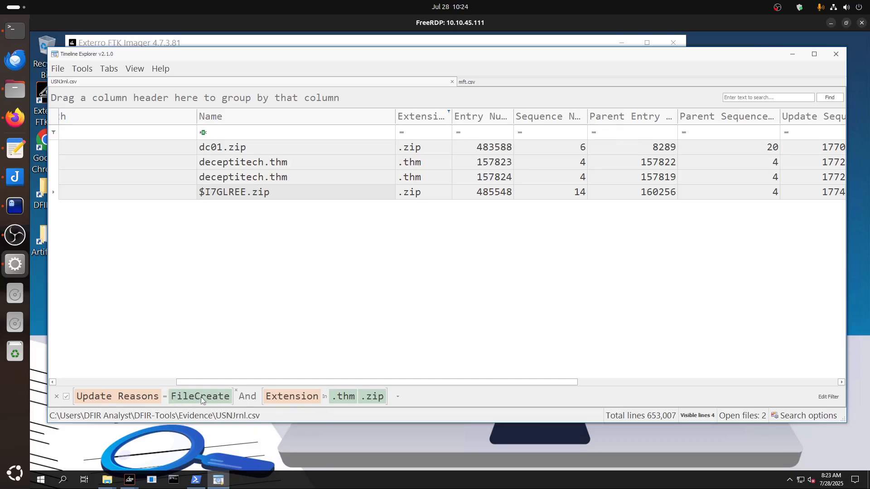
pyautogui.click(237, 393)
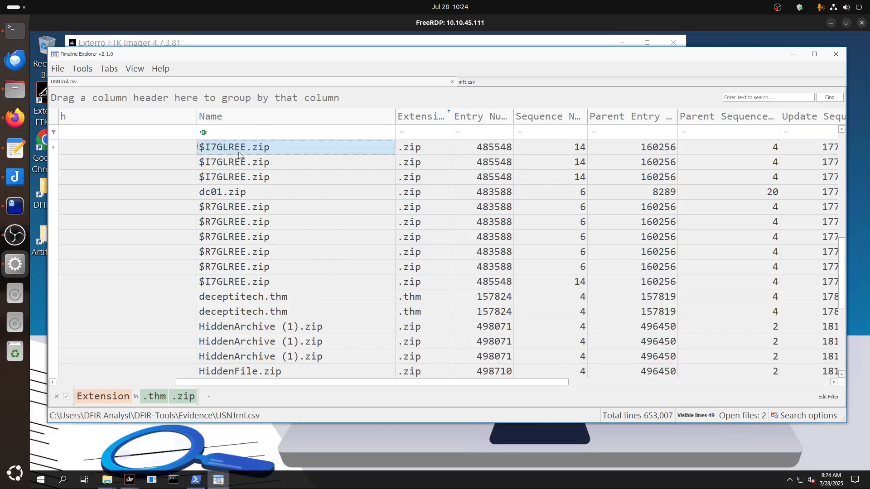
# Look through the filtered archive entries down to the last row, inspecting the dc01.zip, HiddenArchive (1).zip and HiddenFile.zip records.
pyautogui.click(239, 195)
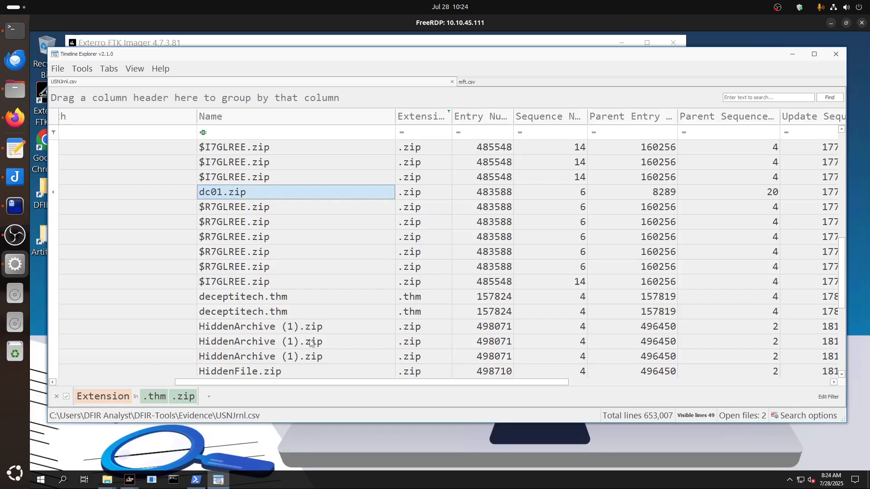
pyautogui.click(297, 331)
pyautogui.click(295, 344)
pyautogui.click(302, 353)
pyautogui.scroll(-2, 311, 341)
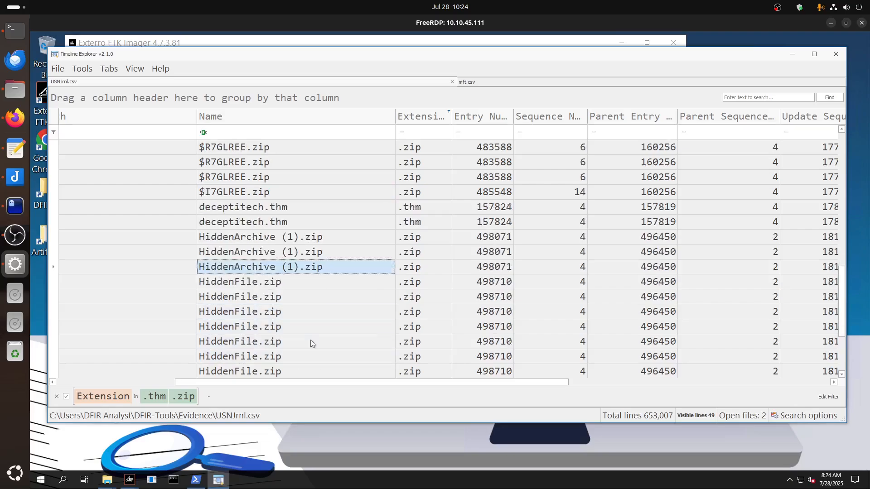
pyautogui.scroll(-2, 311, 340)
pyautogui.click(257, 238)
pyautogui.click(252, 282)
pyautogui.click(252, 327)
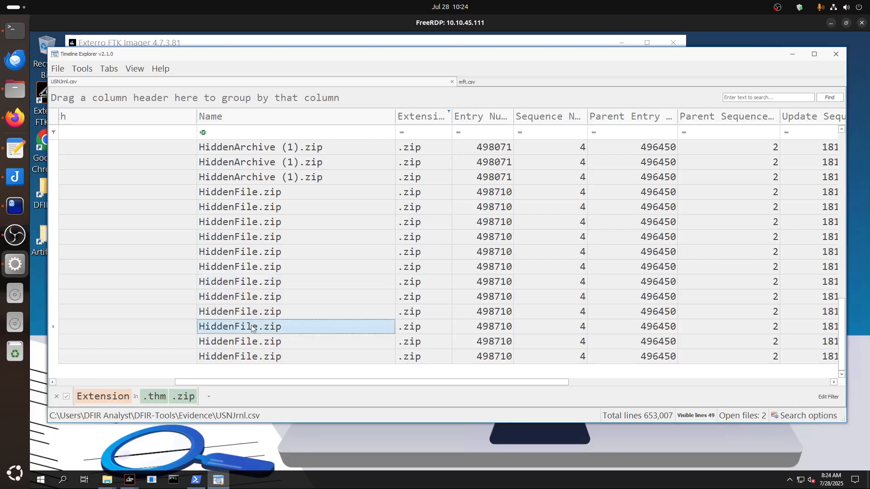
# Examine the update reasons and update timestamps of the HiddenFile.zip entries.
pyautogui.moveTo(199, 386); pyautogui.dragTo(384, 385)
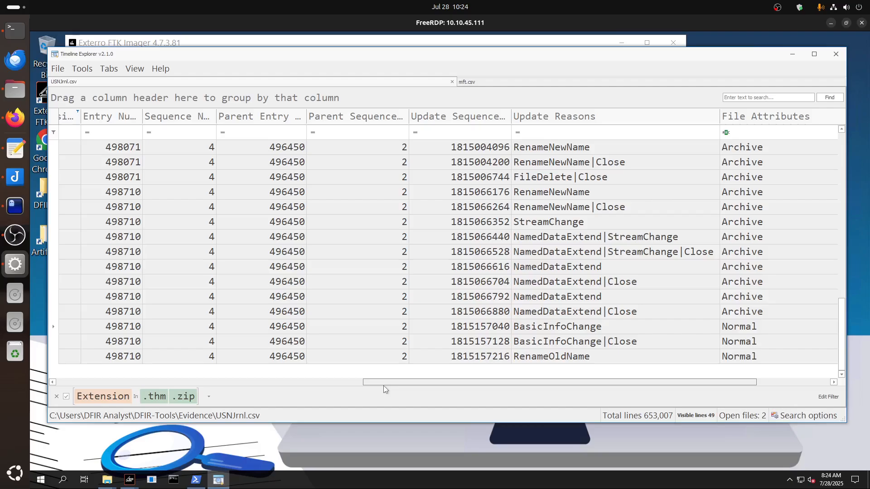
pyautogui.click(554, 192)
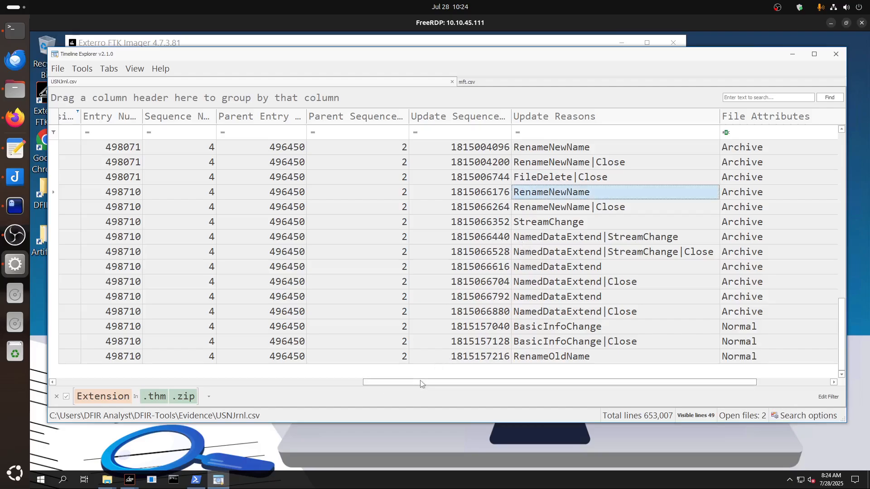
pyautogui.moveTo(423, 383); pyautogui.dragTo(162, 383)
pyautogui.click(401, 237)
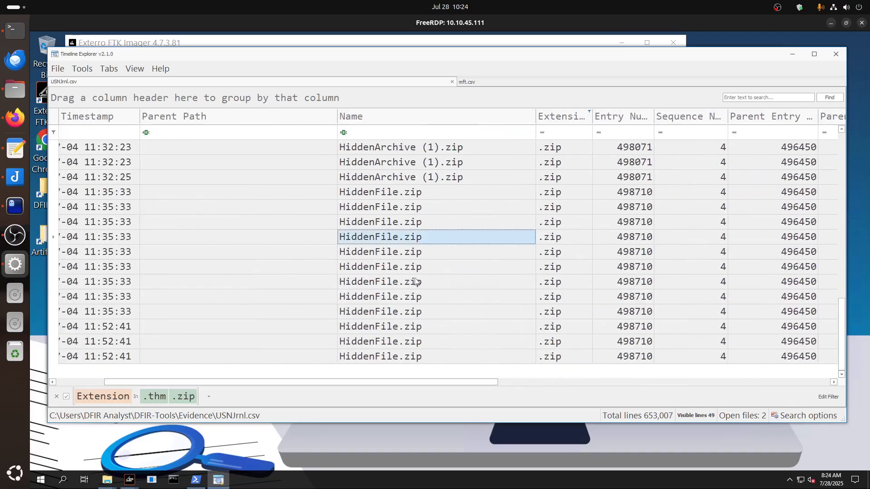
pyautogui.click(415, 279)
pyautogui.click(420, 227)
# Return to mft.csv, check the parent path of the pb.exe:Zone.Identifier record, and clear the pb.exe search to show its neighbouring entries.
pyautogui.click(490, 82)
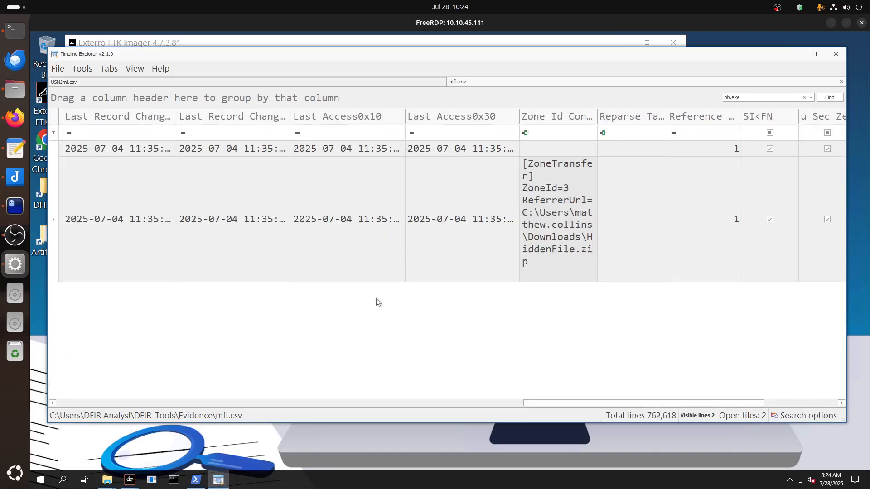
pyautogui.moveTo(554, 404); pyautogui.dragTo(136, 397)
pyautogui.click(426, 227)
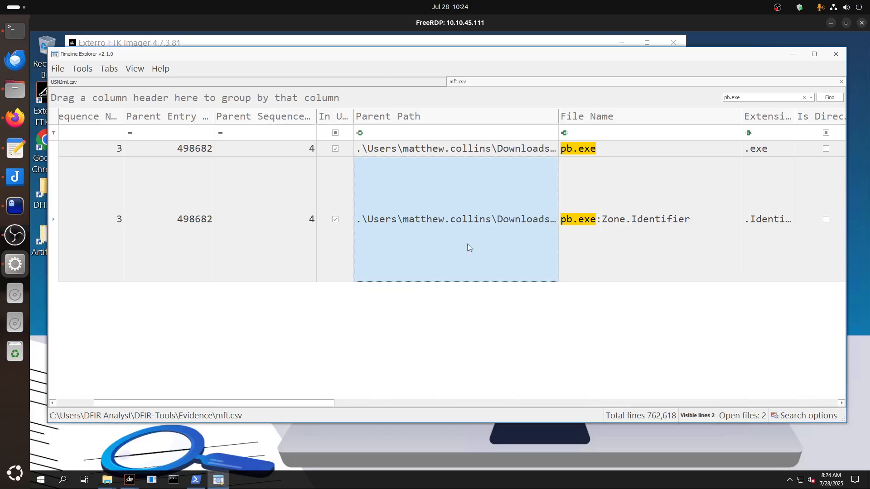
pyautogui.click(805, 97)
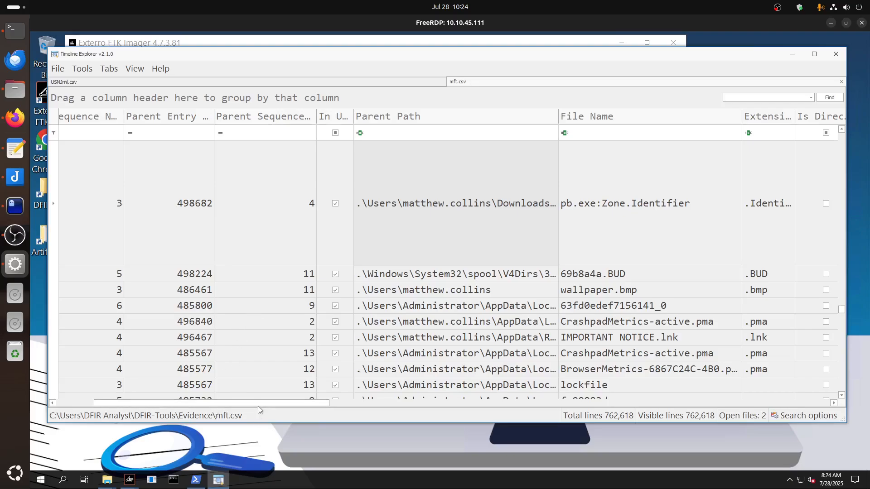
pyautogui.moveTo(255, 405); pyautogui.dragTo(224, 406)
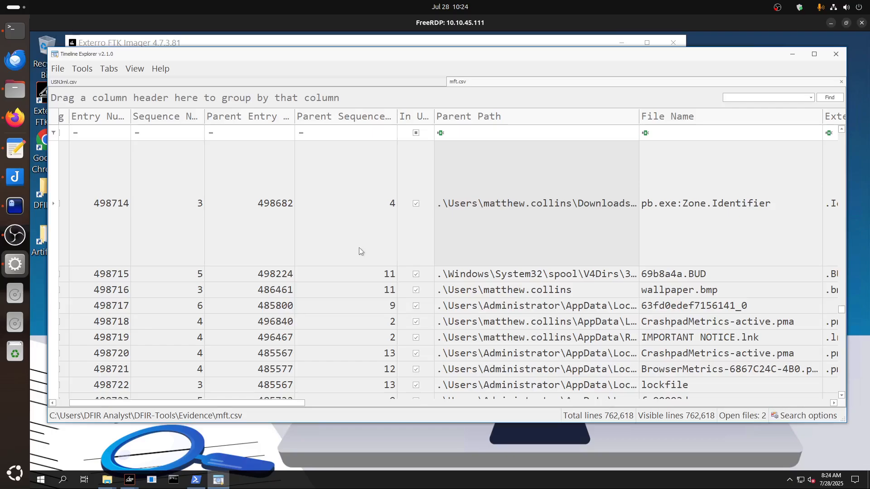
# Review the ransom scenario in the TryHackMe room and the question list in the vim notes, then return to the remote desktop.
pyautogui.click(15, 118)
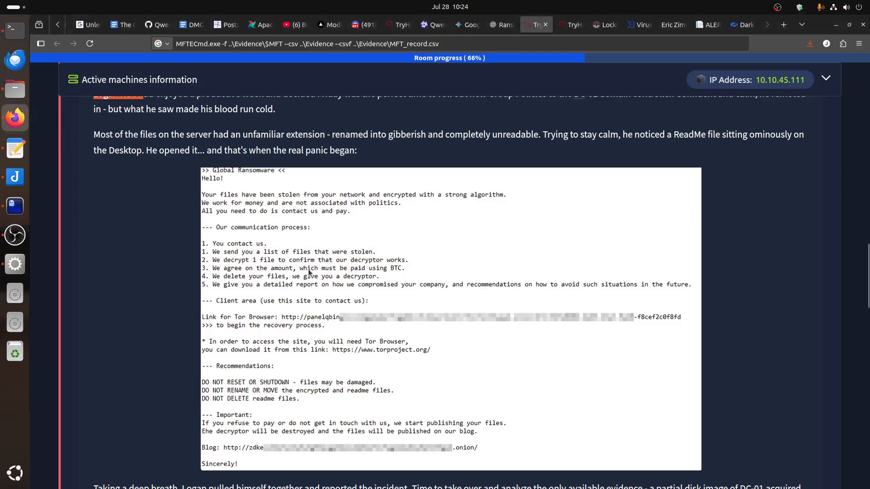
pyautogui.click(216, 221)
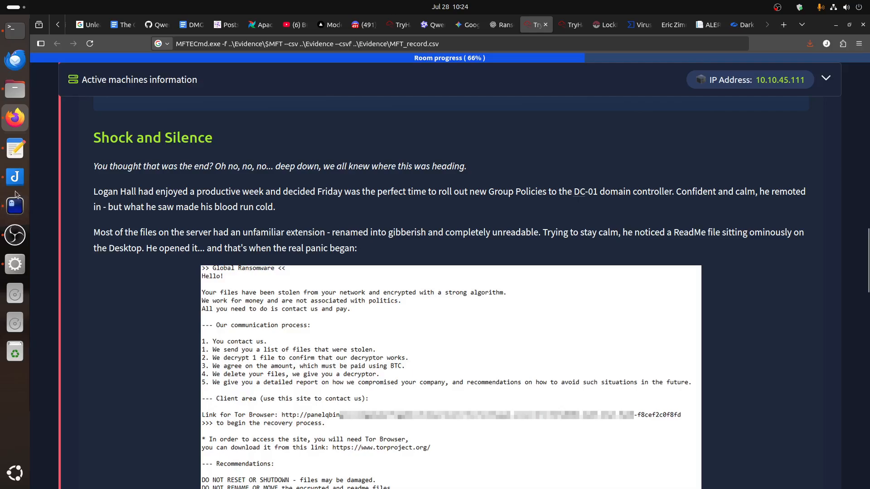
pyautogui.click(15, 206)
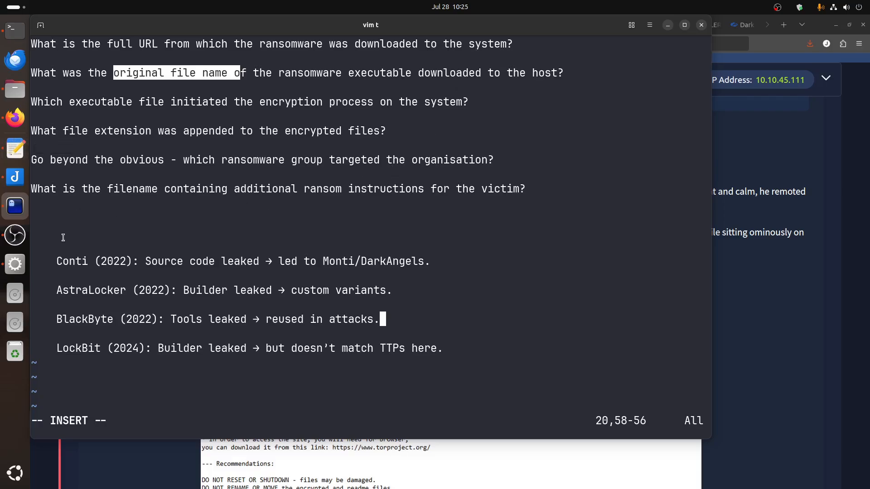
pyautogui.click(15, 264)
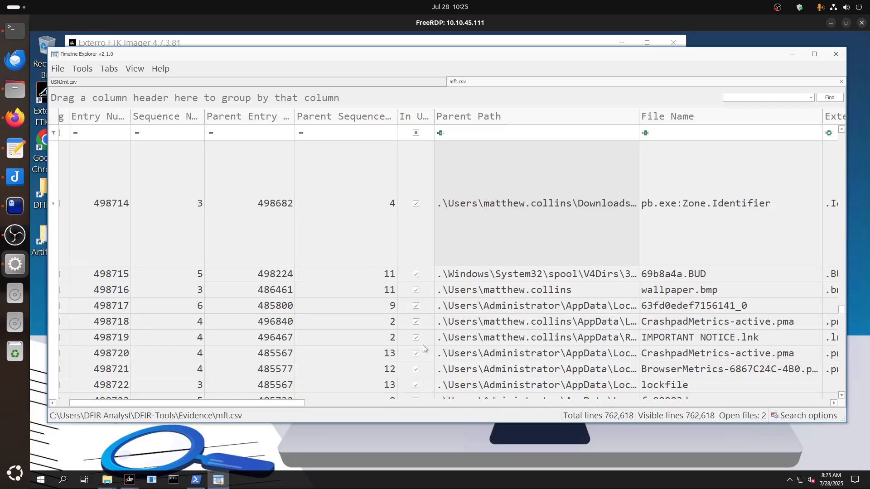
# Browse the Parent Path filter values in mft.csv and search them for "user", leaving the column unfiltered.
pyautogui.click(635, 111)
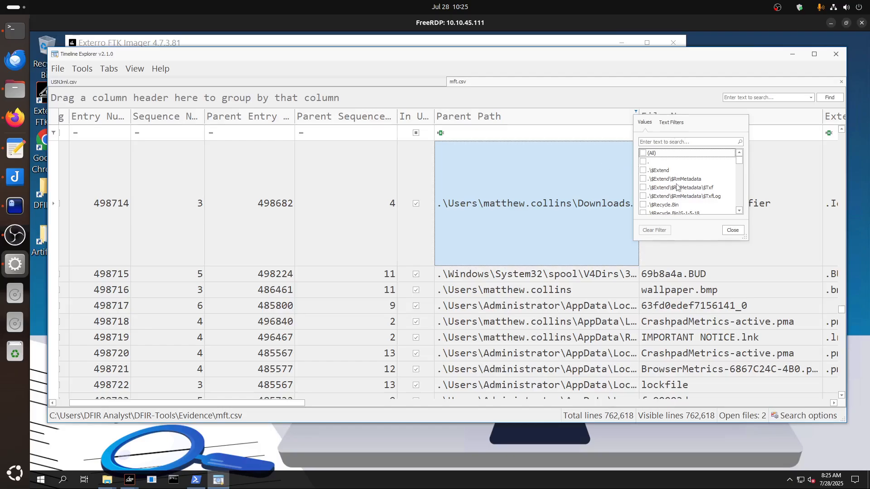
pyautogui.scroll(-2, 701, 191)
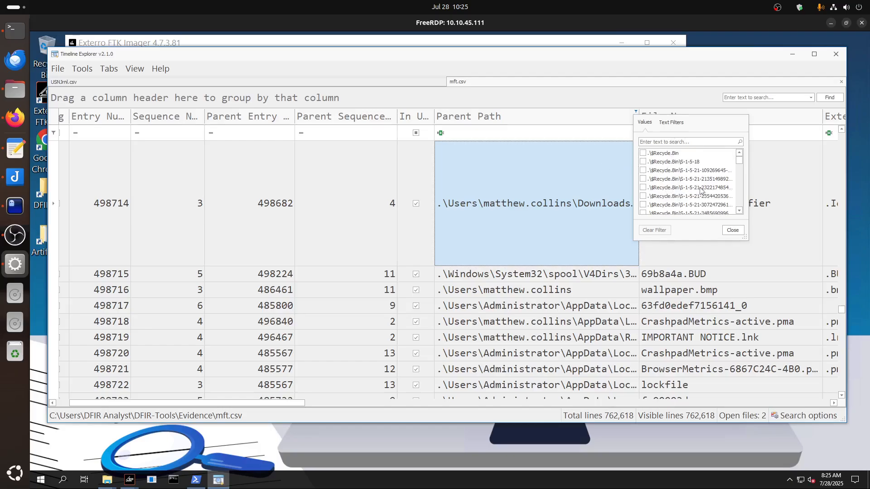
pyautogui.scroll(-3, 661, 195)
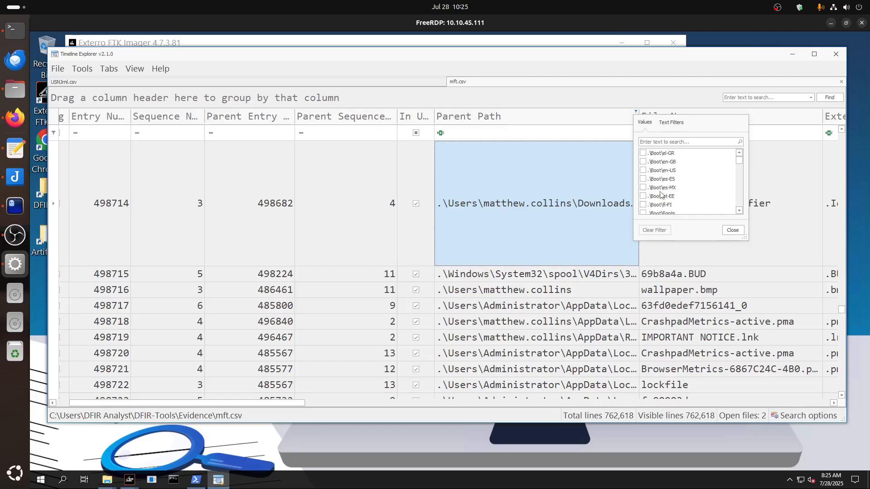
pyautogui.scroll(-4, 661, 195)
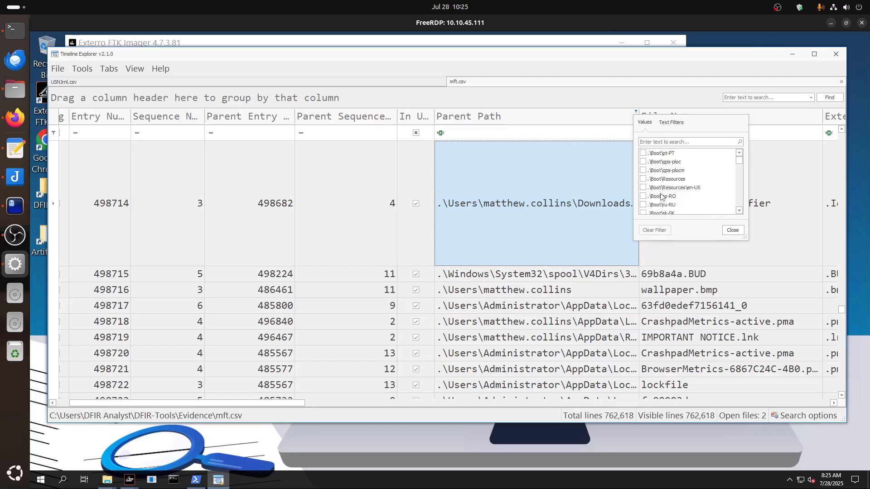
pyautogui.scroll(-4, 677, 197)
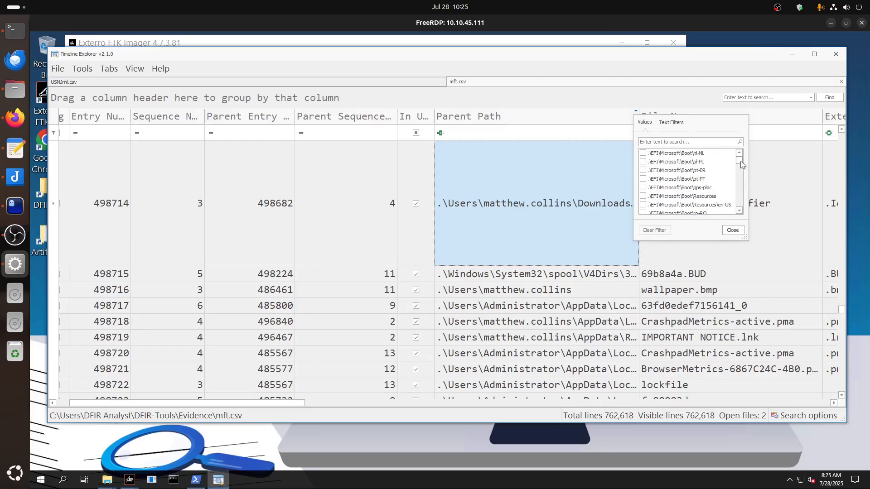
pyautogui.moveTo(740, 161); pyautogui.dragTo(740, 222)
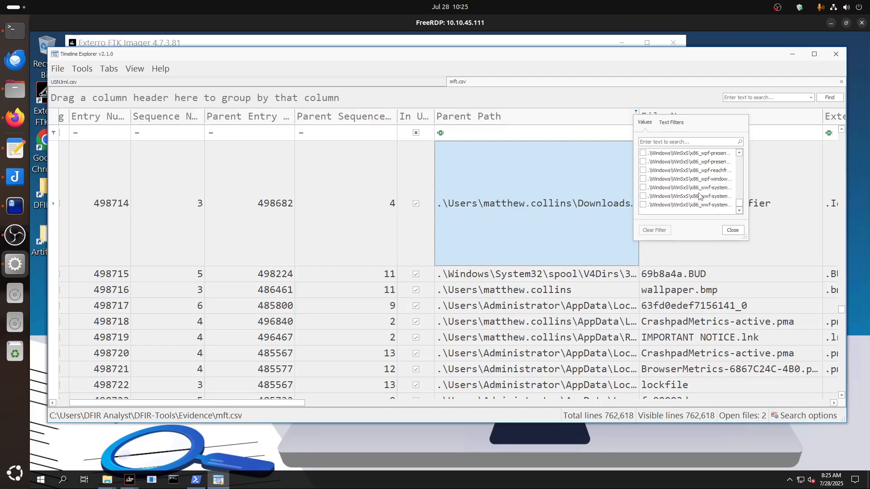
pyautogui.scroll(1, 701, 195)
pyautogui.moveTo(739, 204); pyautogui.dragTo(739, 174)
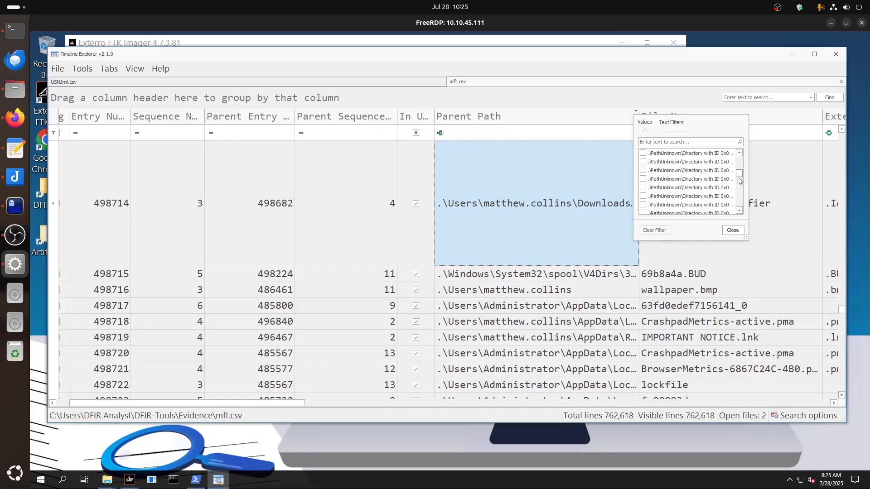
pyautogui.click(686, 143)
pyautogui.write('user')
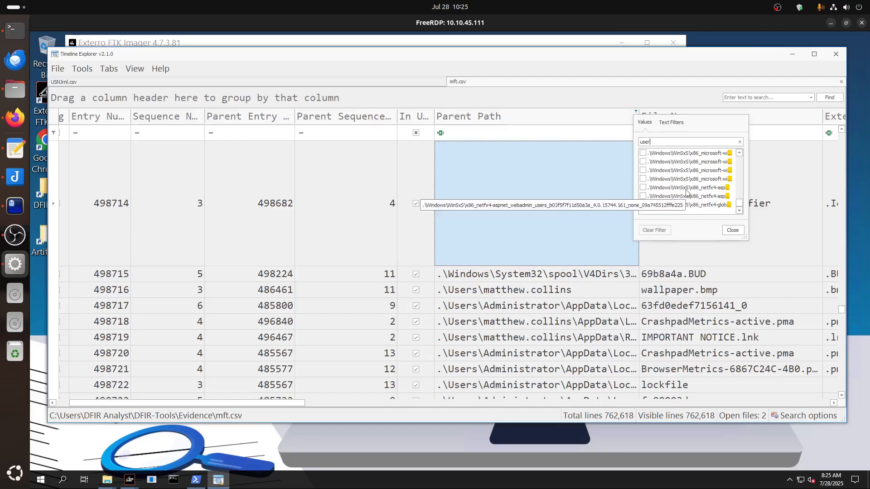
pyautogui.moveTo(739, 204); pyautogui.dragTo(740, 158)
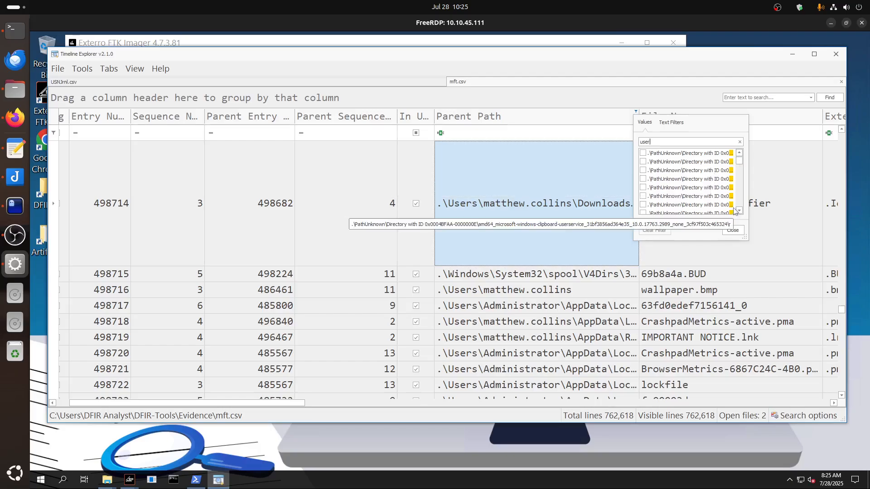
pyautogui.click(733, 231)
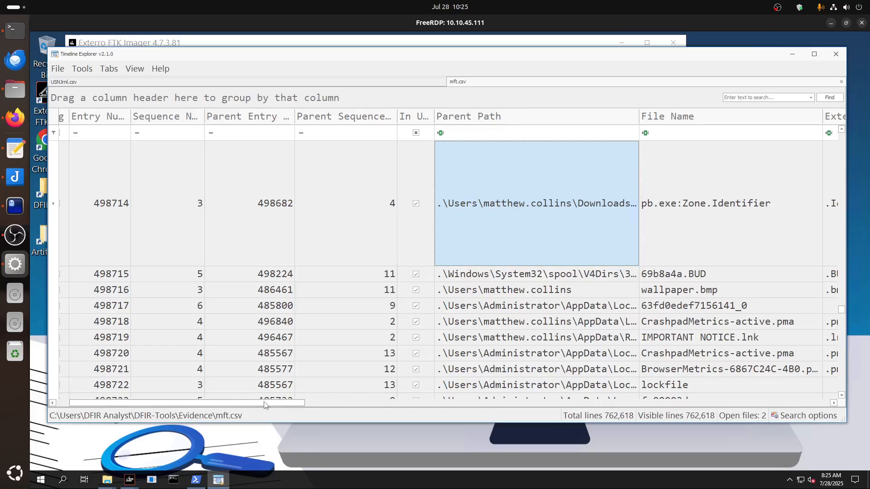
# Search the Parent Path filter values for "users\" and filter mft.csv to the .\Users\Administrator folder.
pyautogui.moveTo(267, 403); pyautogui.dragTo(256, 386)
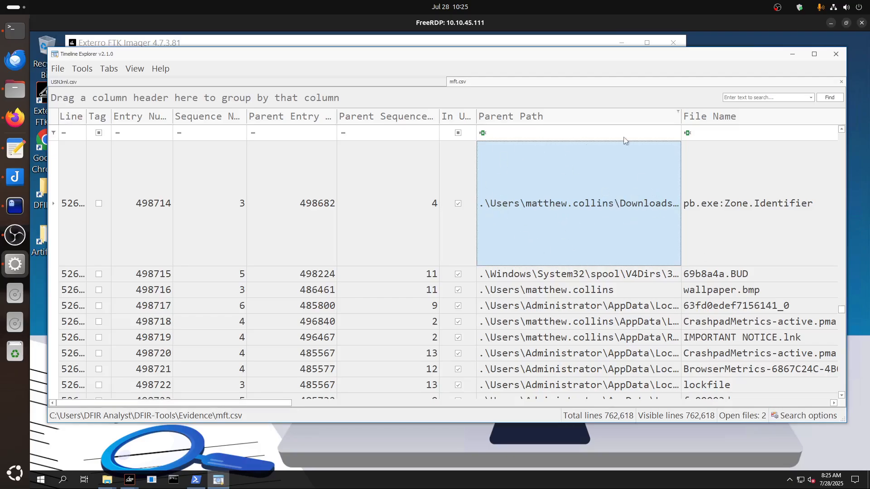
pyautogui.click(677, 115)
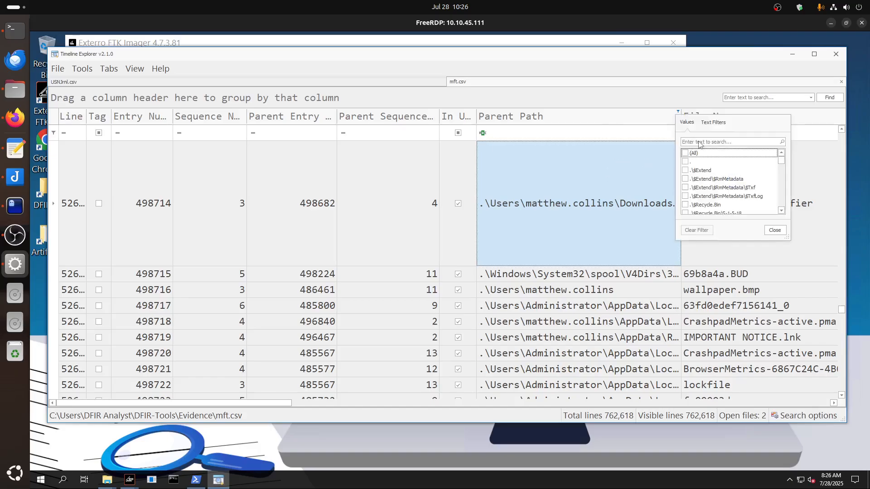
pyautogui.write('users\\')
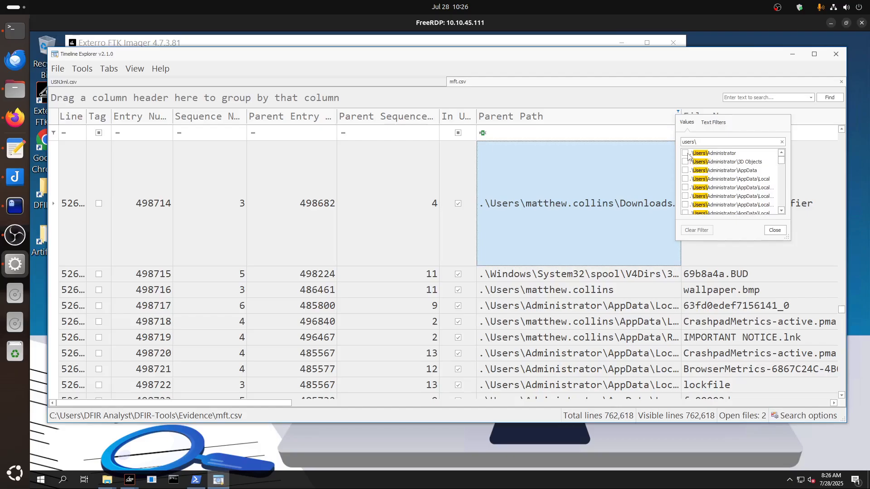
pyautogui.click(687, 154)
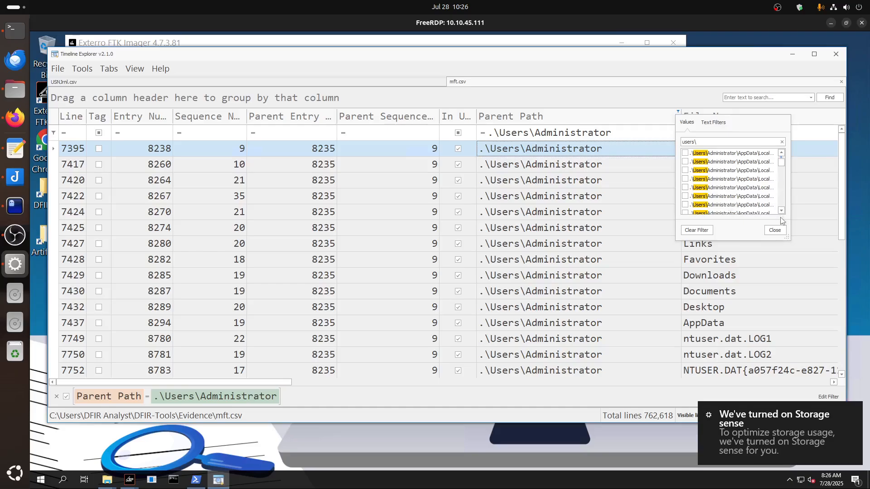
# Search the Parent Path values for "download" and add Administrator\Downloads, Public\Downloads and the other user's Downloads\HiddenFile folder to the filter.
pyautogui.moveTo(707, 141); pyautogui.dragTo(642, 145)
pyautogui.write('download')
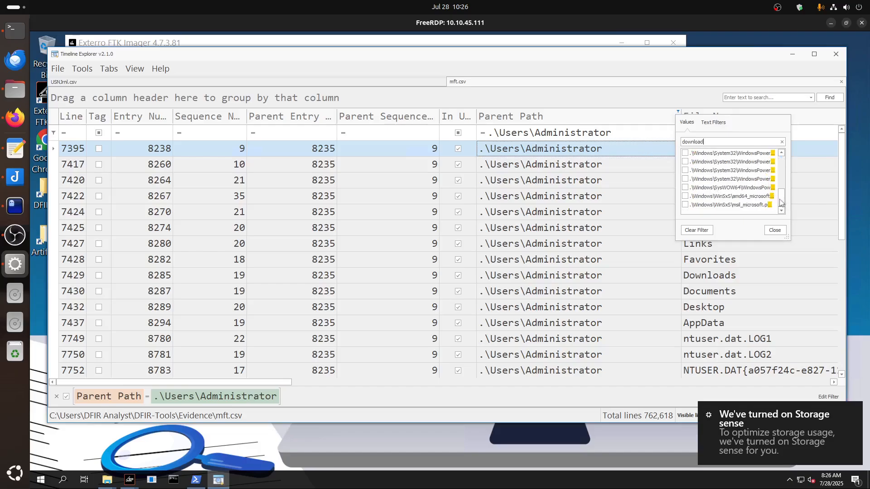
pyautogui.moveTo(782, 200); pyautogui.dragTo(781, 157)
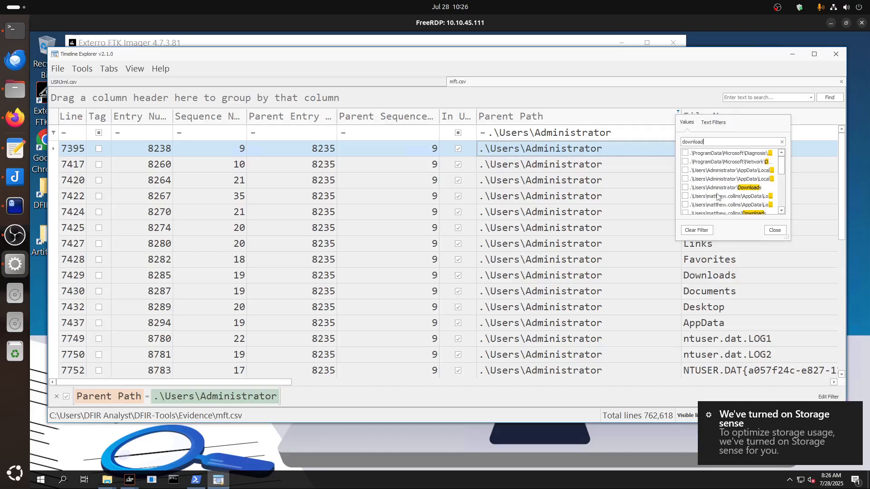
pyautogui.click(686, 188)
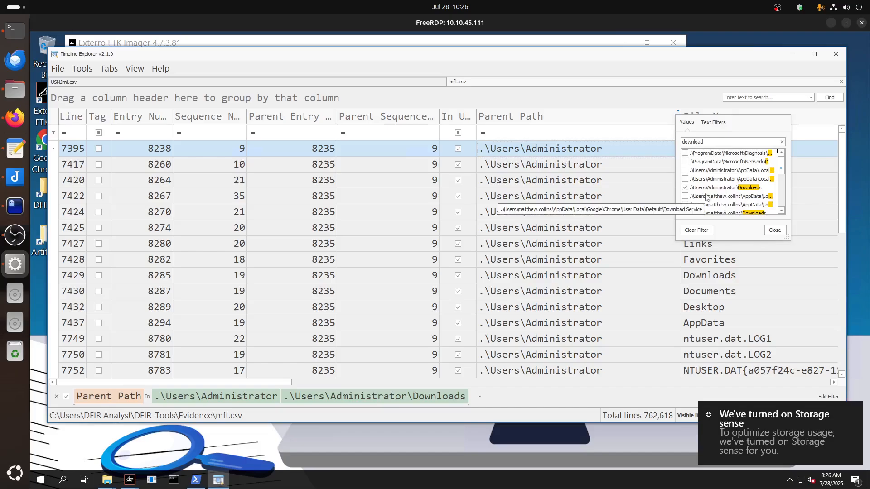
pyautogui.scroll(-1, 705, 195)
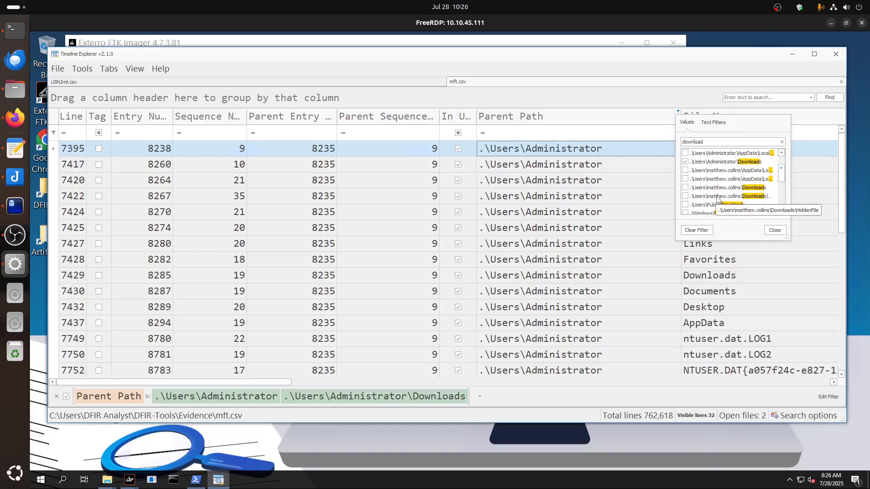
pyautogui.click(686, 196)
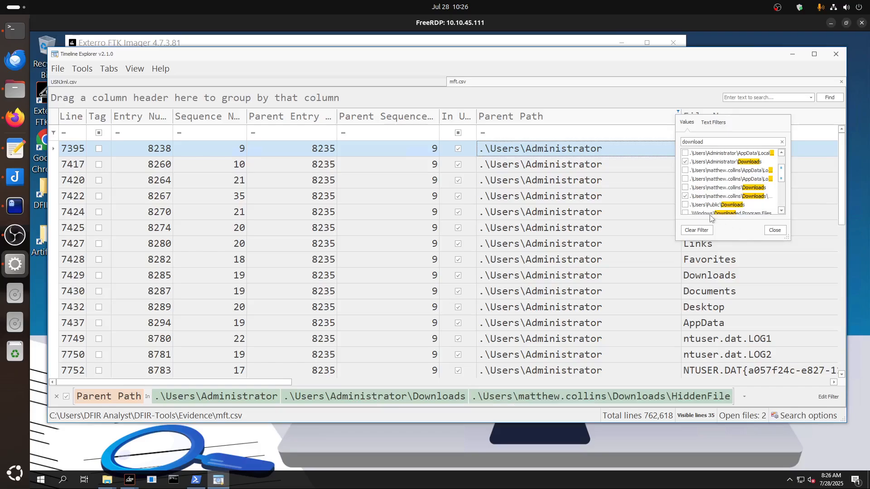
pyautogui.click(685, 205)
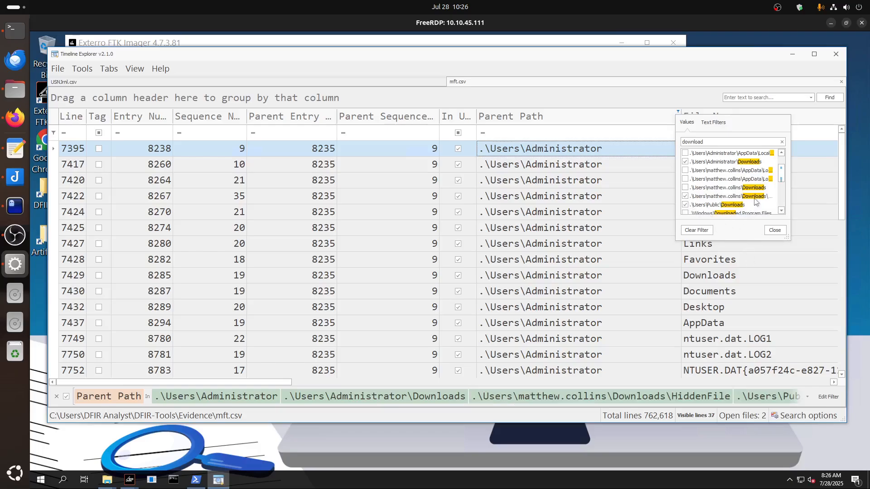
pyautogui.scroll(1, 755, 202)
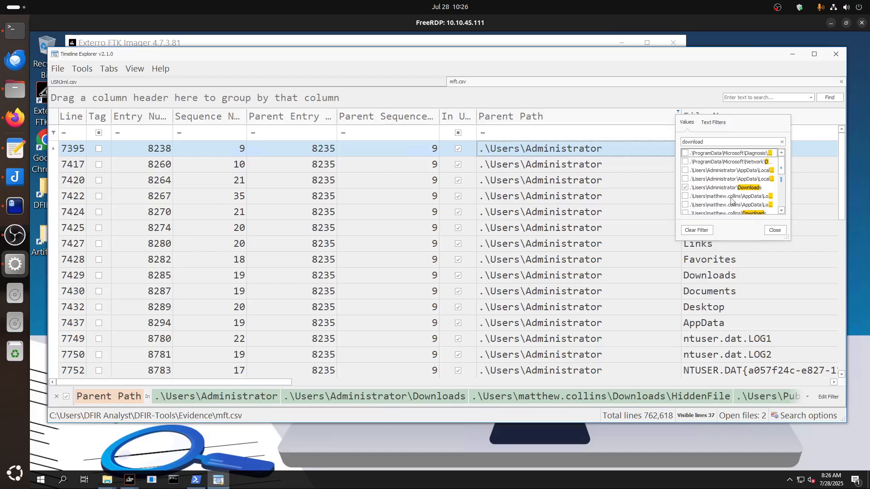
pyautogui.scroll(-3, 756, 183)
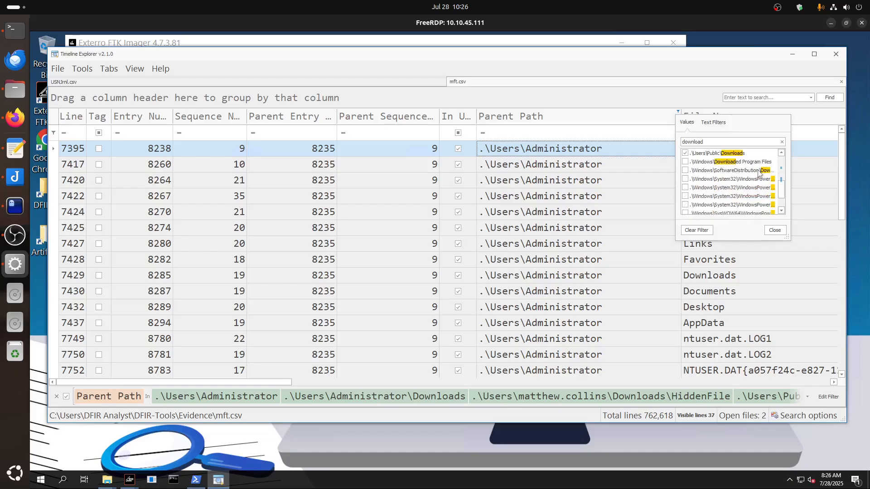
pyautogui.click(774, 231)
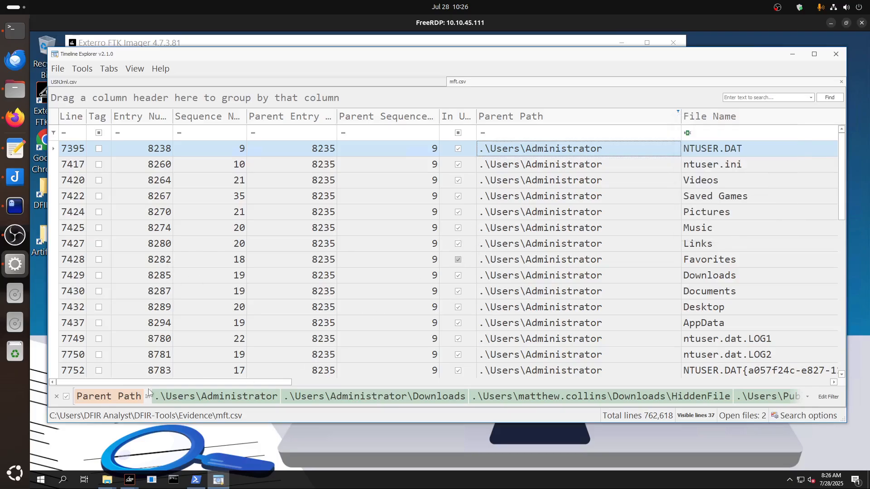
# Look through the filtered file names down to pb.exe:Zone.Identifier and inspect that record's file name and parent path.
pyautogui.moveTo(156, 383); pyautogui.dragTo(252, 384)
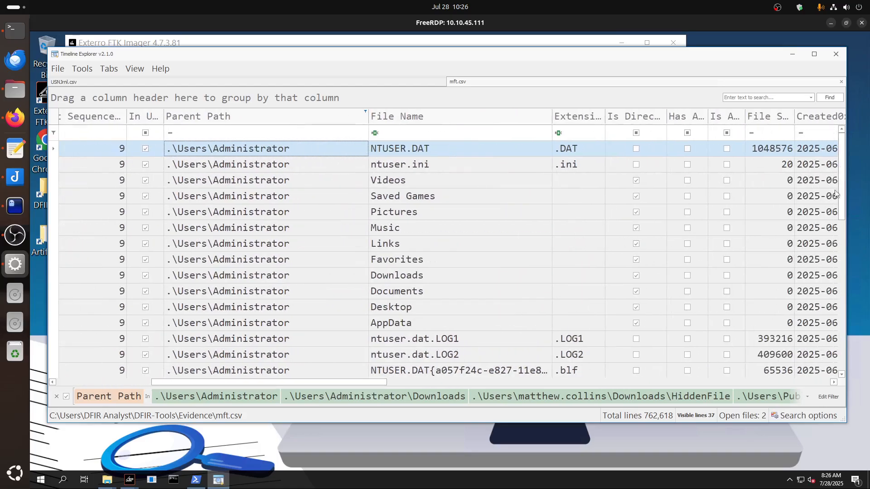
pyautogui.moveTo(839, 210)
pyautogui.mouseDown()
pyautogui.moveTo(832, 315)
pyautogui.moveTo(834, 209)
pyautogui.mouseUp()
pyautogui.scroll(-5, 477, 234)
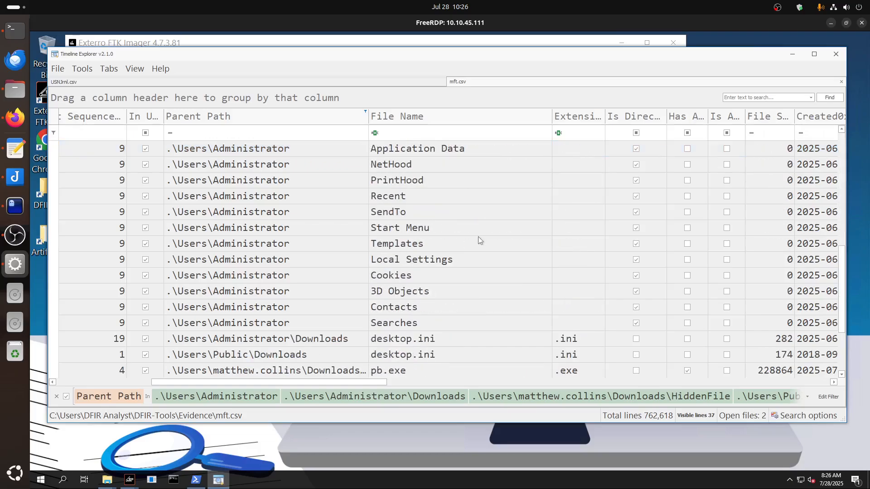
pyautogui.scroll(-3, 479, 240)
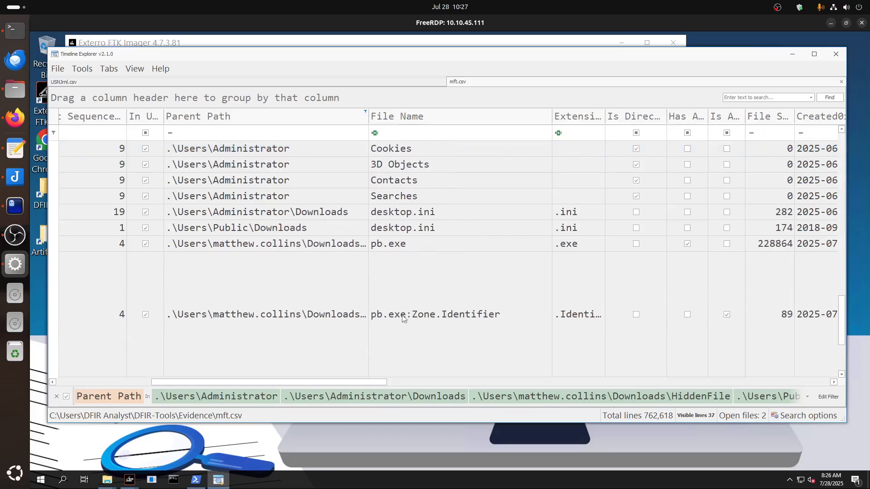
pyautogui.click(431, 356)
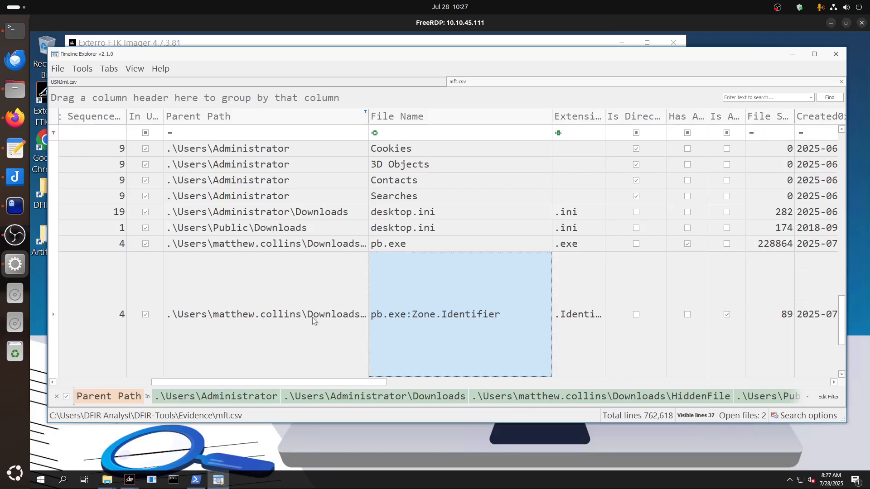
pyautogui.click(253, 316)
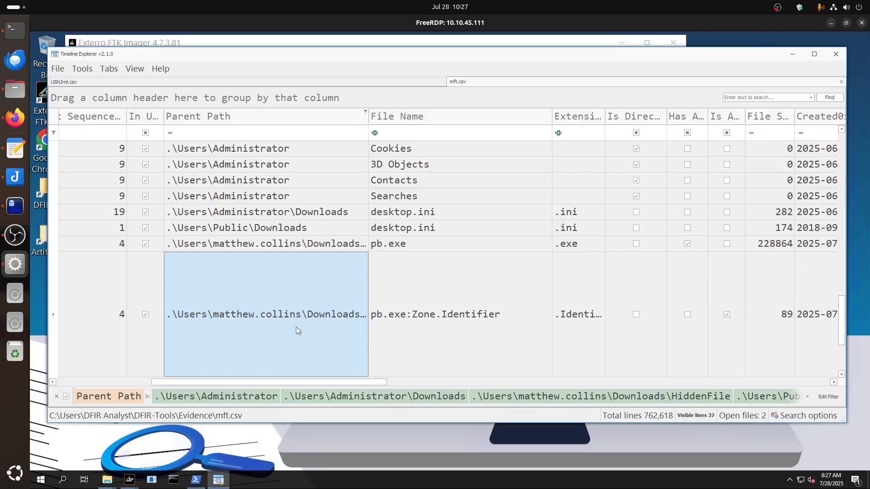
# Recheck the filtered entries from the first row to the last and inspect the README.EeUfy.txt records below pb.exe:Zone.Identifier.
pyautogui.scroll(3, 297, 330)
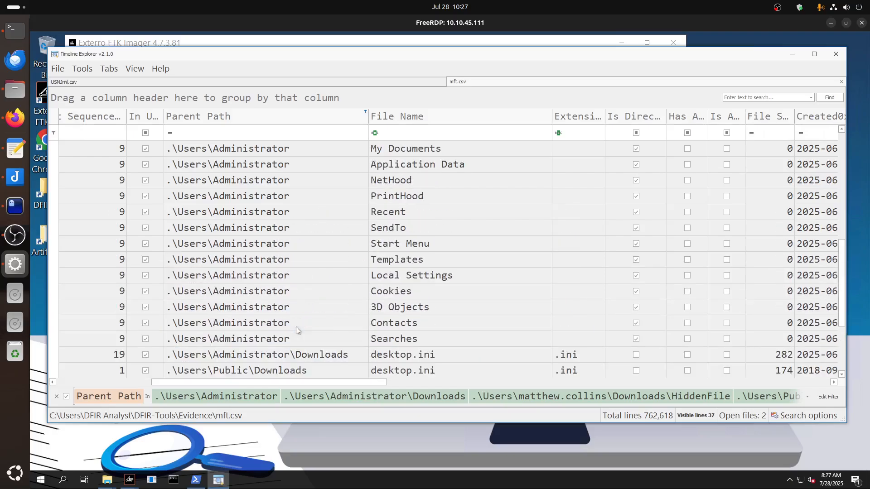
pyautogui.scroll(5, 296, 330)
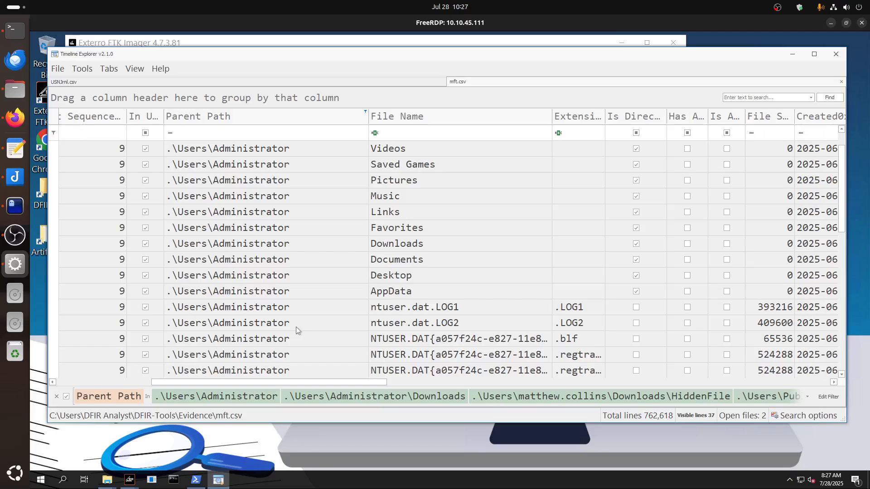
pyautogui.scroll(-2, 296, 330)
pyautogui.scroll(3, 297, 330)
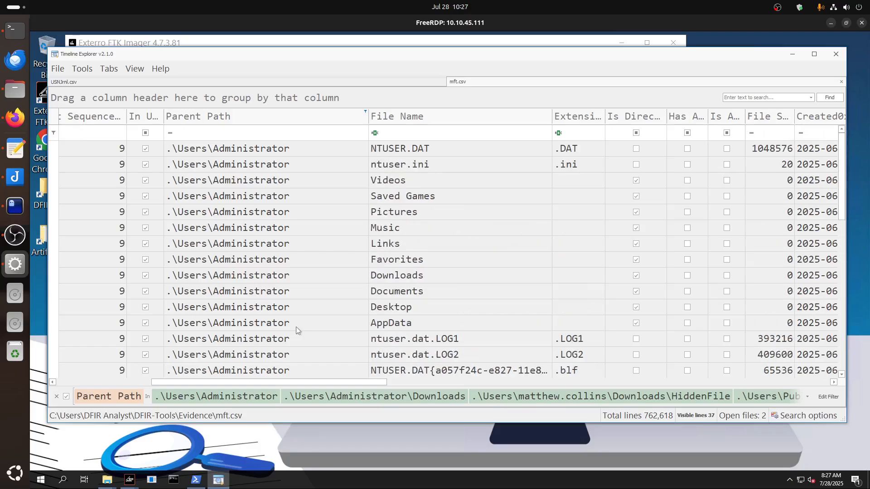
pyautogui.scroll(-7, 297, 329)
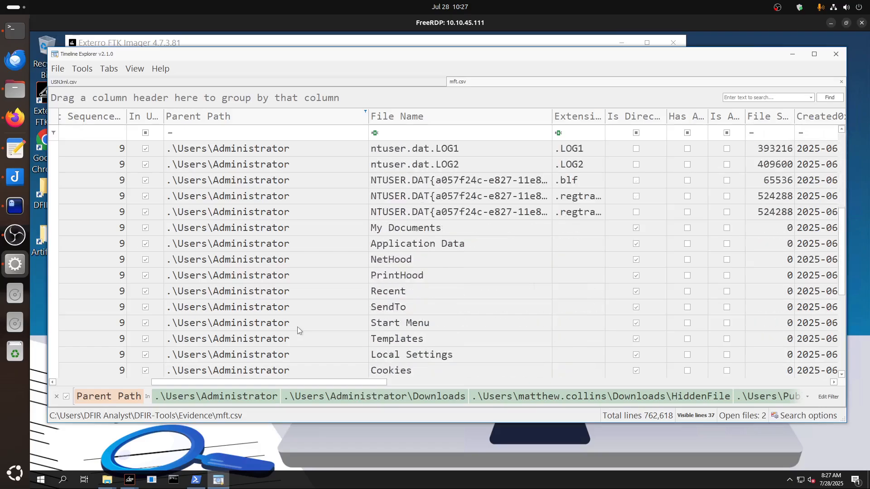
pyautogui.click(297, 329)
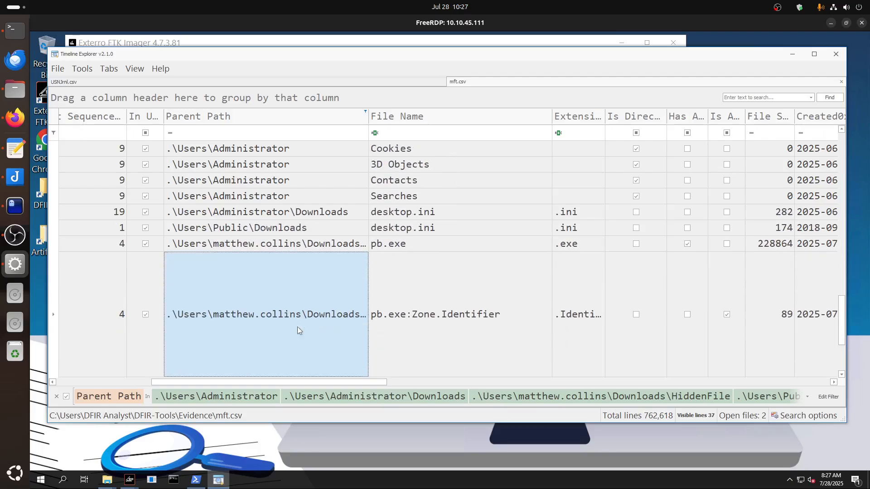
pyautogui.scroll(-1, 298, 327)
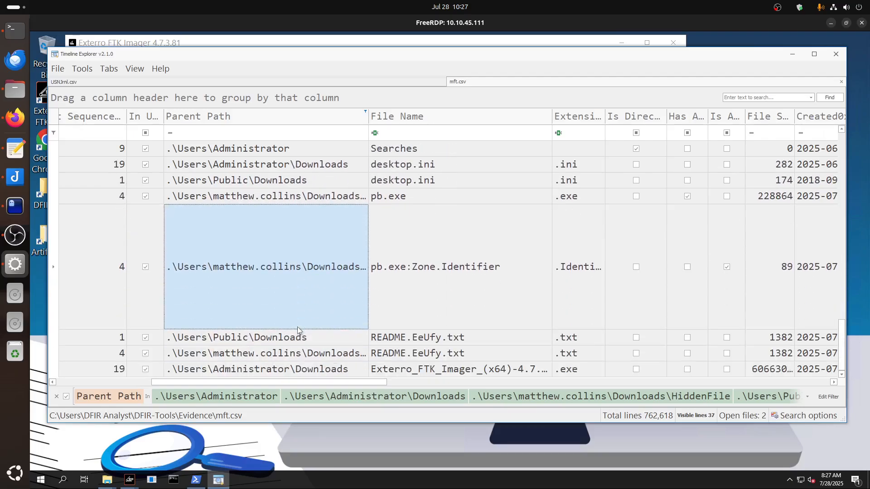
pyautogui.click(403, 352)
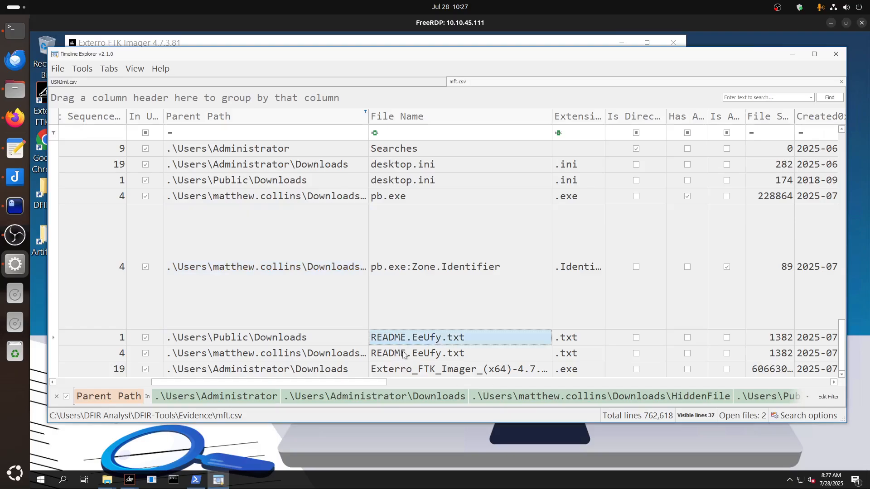
# Compare the README.EeUfy.txt, pb.exe and pb.exe:Zone.Identifier records in mft.csv with the HiddenFile.zip entries in USNJrnl.csv.
pyautogui.click(407, 343)
pyautogui.click(407, 351)
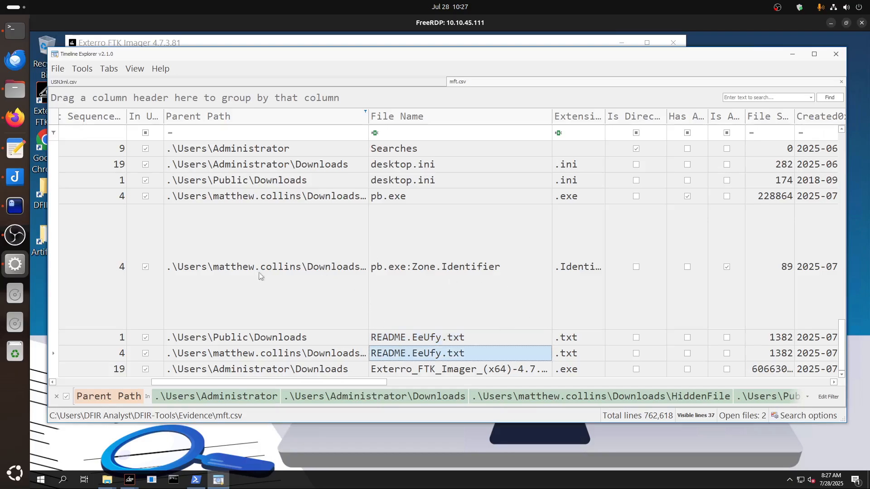
pyautogui.click(281, 83)
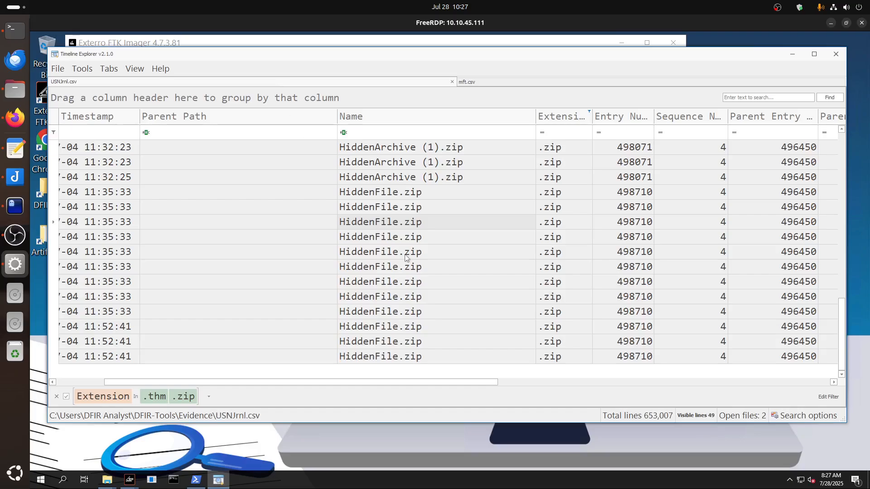
pyautogui.click(486, 82)
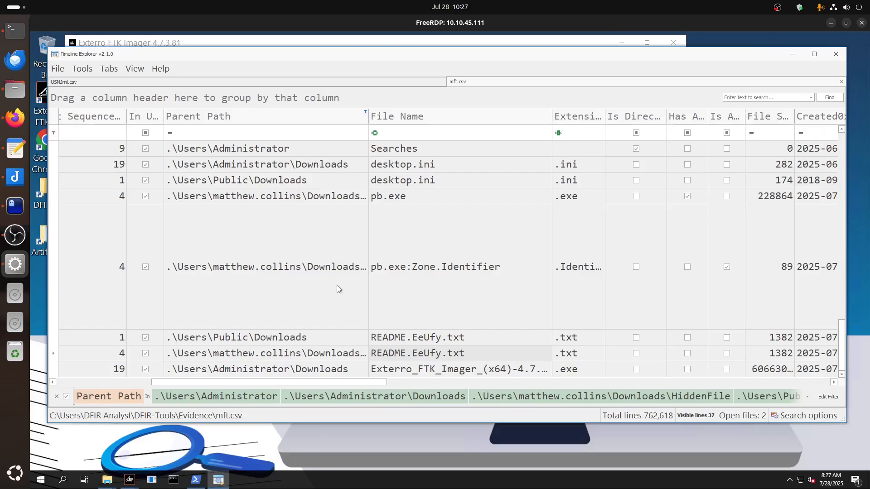
pyautogui.click(328, 269)
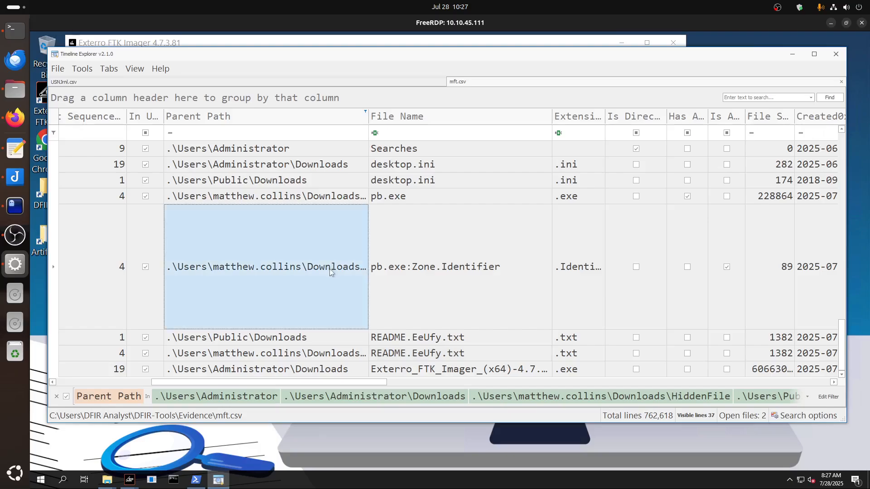
pyautogui.click(384, 272)
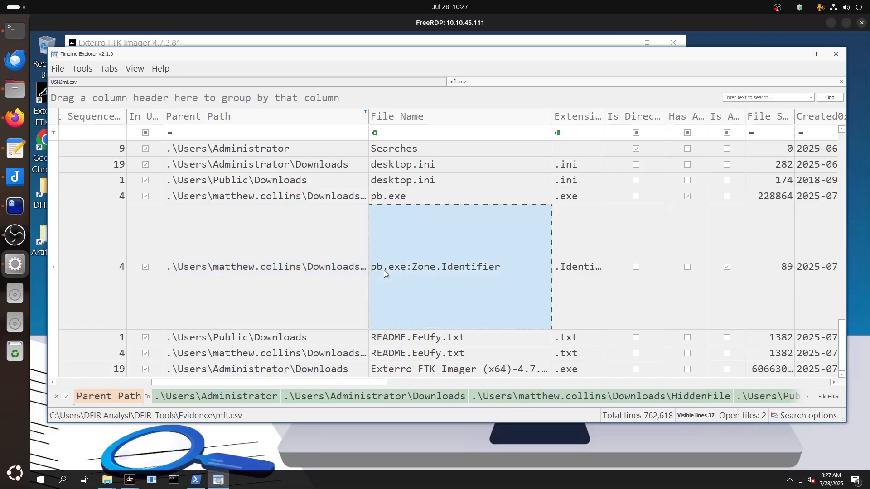
pyautogui.click(401, 341)
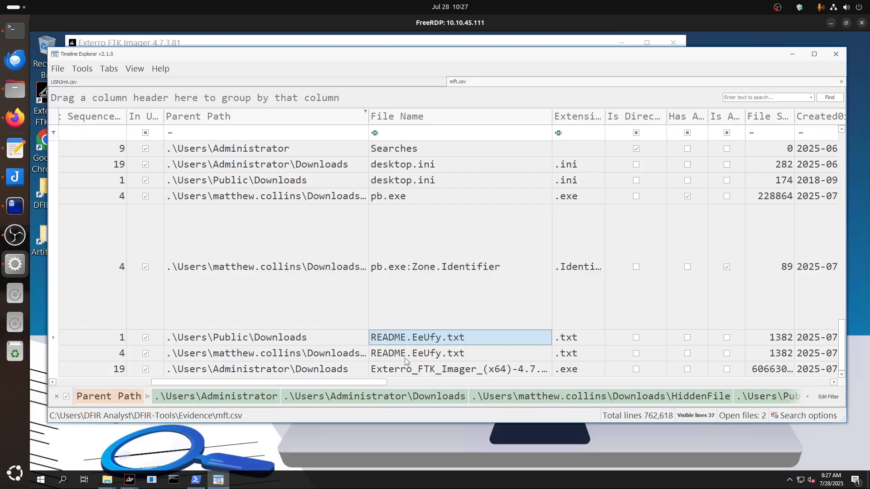
pyautogui.click(383, 199)
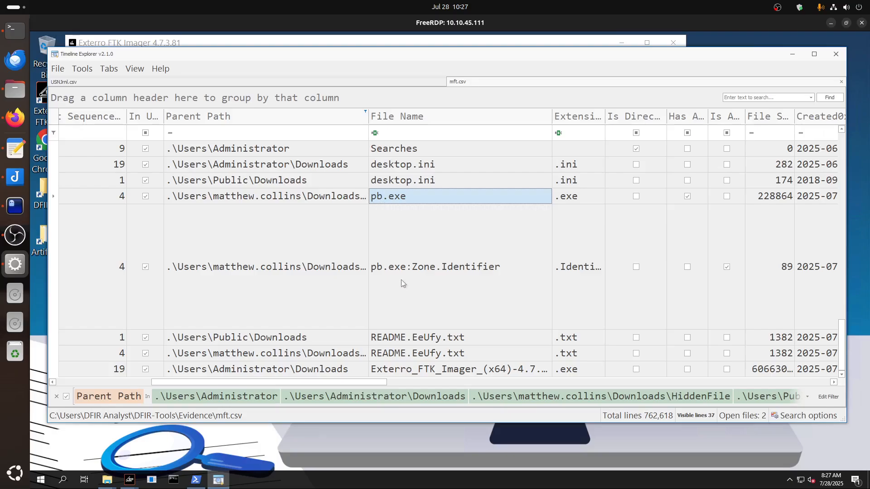
# Open the full Zone Id Contents of the pb.exe:Zone.Identifier record, highlight its ReferrerUrl line and close the cell view.
pyautogui.moveTo(276, 382); pyautogui.dragTo(738, 386)
pyautogui.click(375, 294)
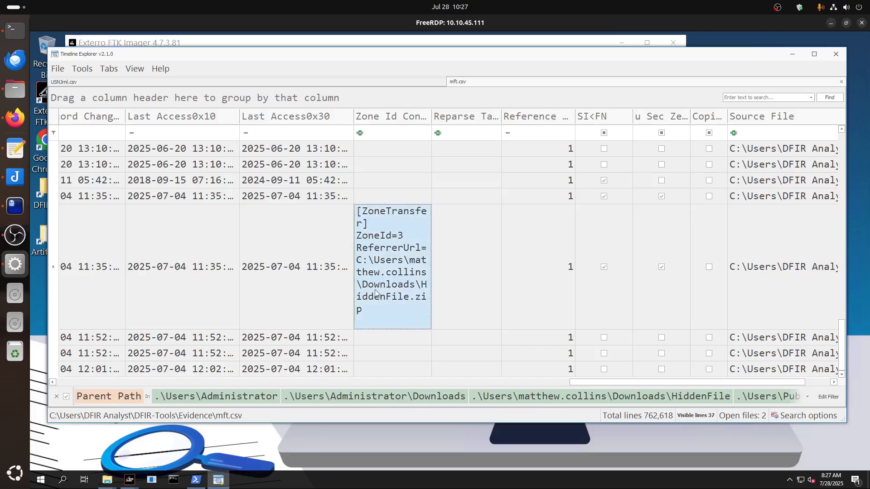
pyautogui.doubleClick(375, 294)
pyautogui.moveTo(327, 200); pyautogui.dragTo(268, 188)
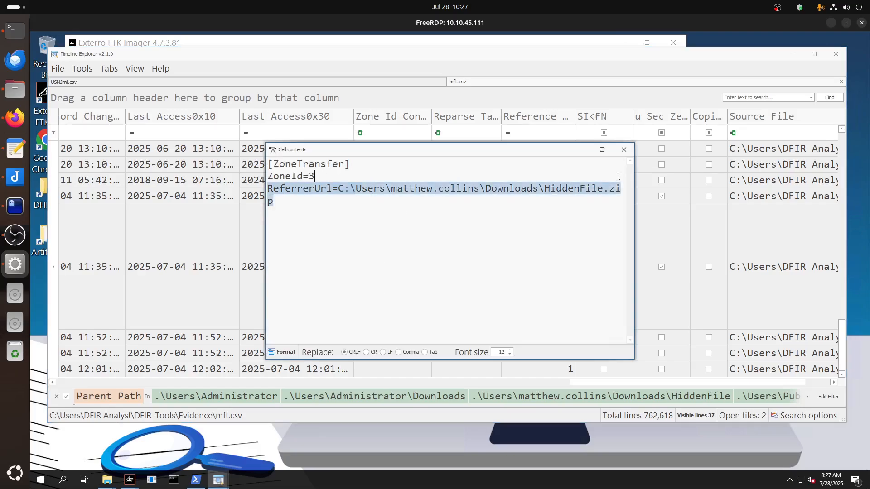
pyautogui.click(624, 150)
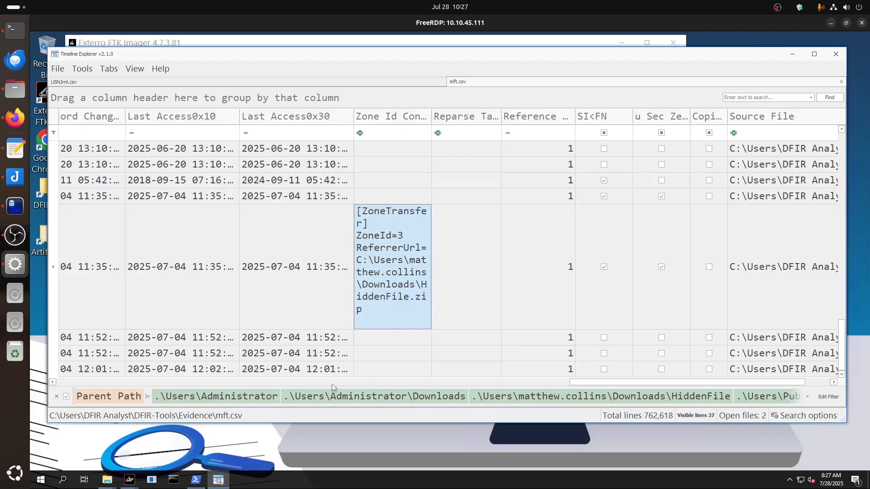
# Look back through the file names and parent paths of the filtered records, from pb.exe:Zone.Identifier up to NTUSER.DAT.
pyautogui.moveTo(593, 385); pyautogui.dragTo(136, 378)
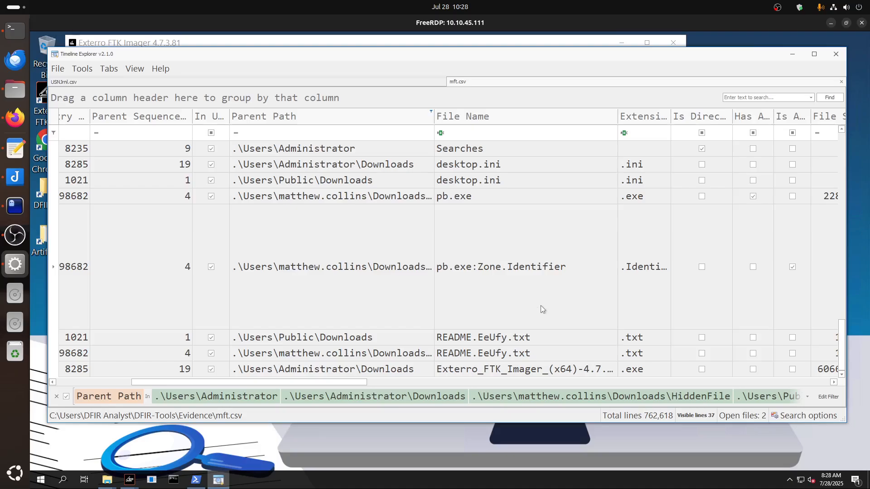
pyautogui.scroll(2, 542, 310)
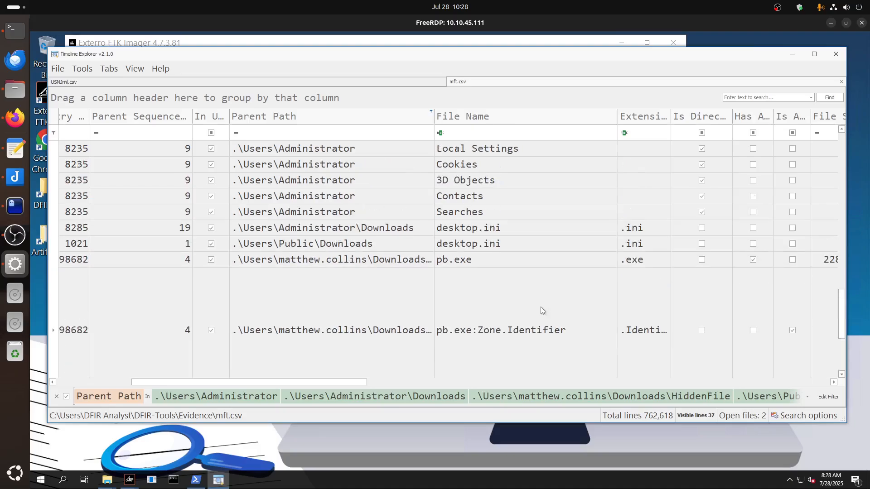
pyautogui.scroll(-1, 543, 311)
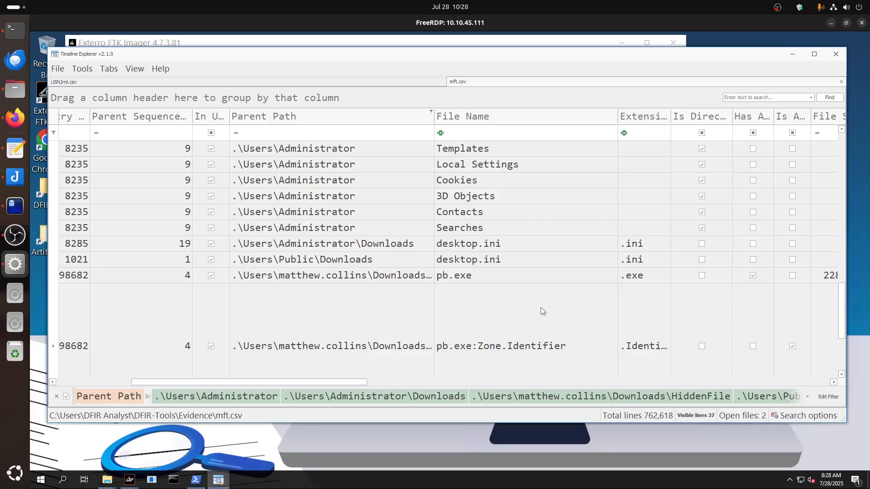
pyautogui.scroll(2, 542, 311)
pyautogui.scroll(4, 540, 307)
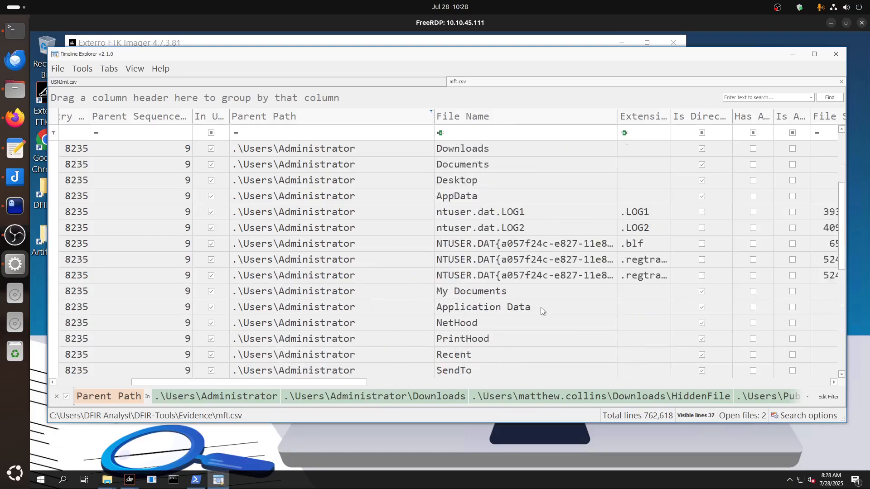
pyautogui.scroll(1, 540, 307)
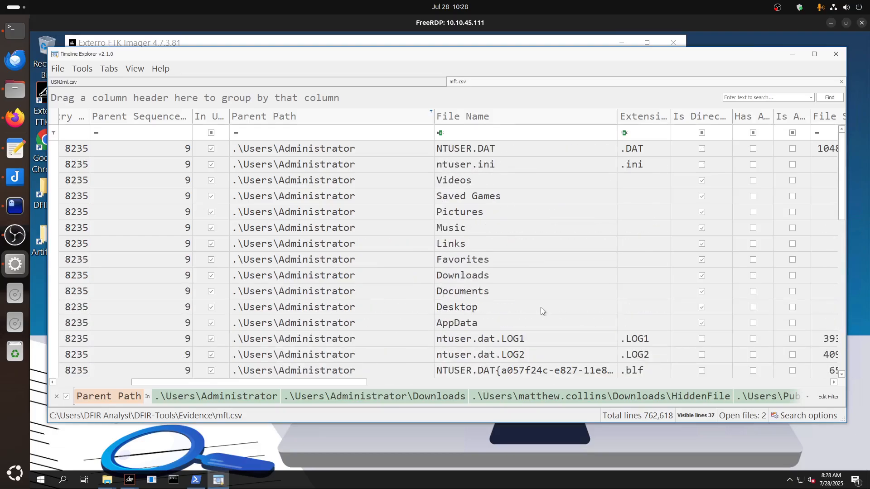
pyautogui.scroll(-2, 540, 307)
pyautogui.scroll(2, 542, 310)
# Remove the Parent Path filter from mft.csv and search all records for pb.exe.
pyautogui.click(57, 397)
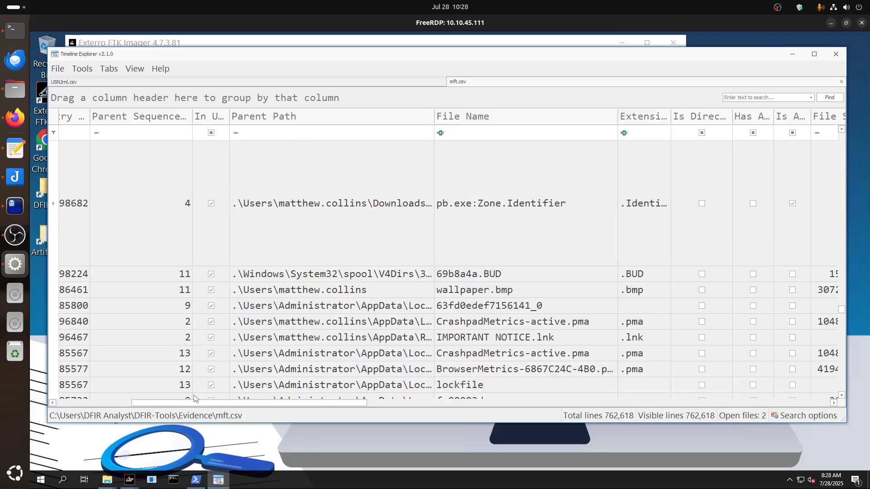
pyautogui.click(750, 100)
pyautogui.write('pb.ex')
pyautogui.press('Return')
pyautogui.scroll(-2, 281, 218)
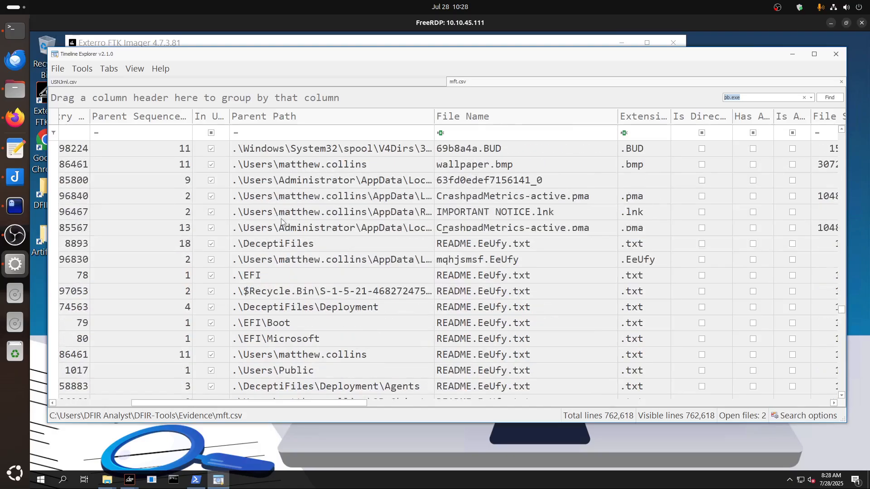
pyautogui.scroll(4, 282, 219)
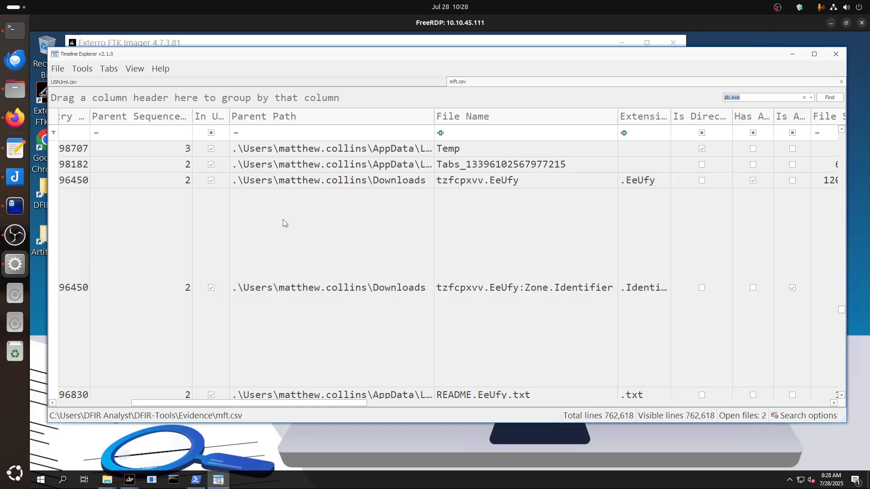
pyautogui.click(829, 97)
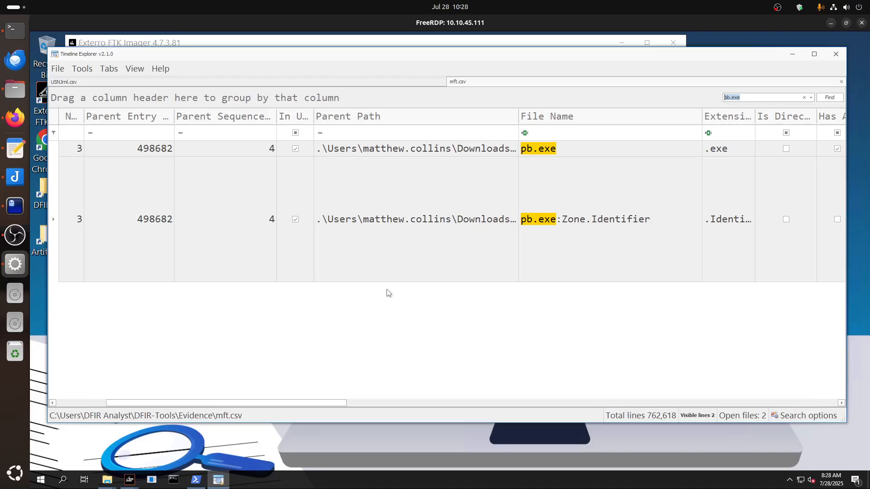
# Inspect the parent path and Zone Id Contents of the pb.exe:Zone.Identifier search result, and return to the file name columns.
pyautogui.click(478, 221)
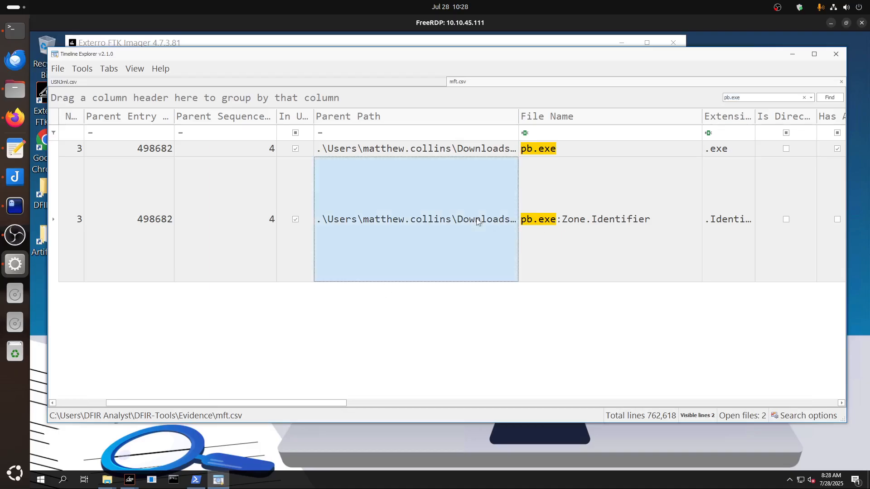
pyautogui.moveTo(319, 404); pyautogui.dragTo(598, 398)
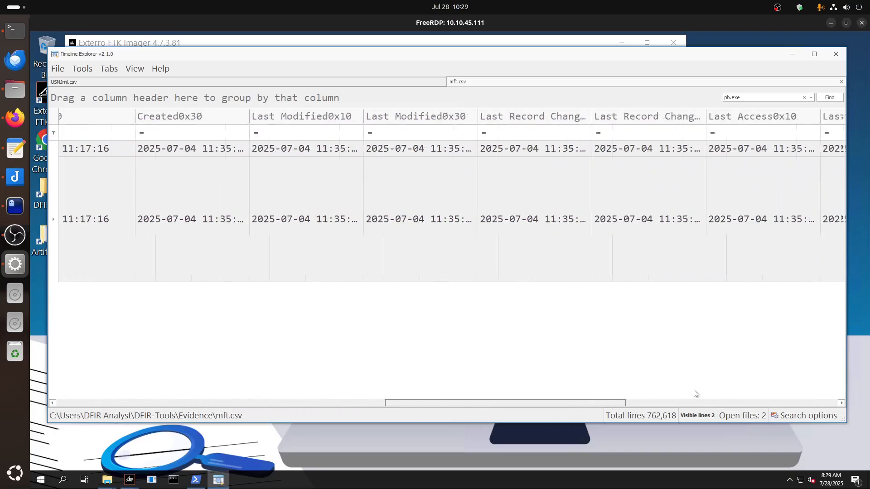
pyautogui.hscroll(5, 696, 394)
pyautogui.doubleClick(623, 241)
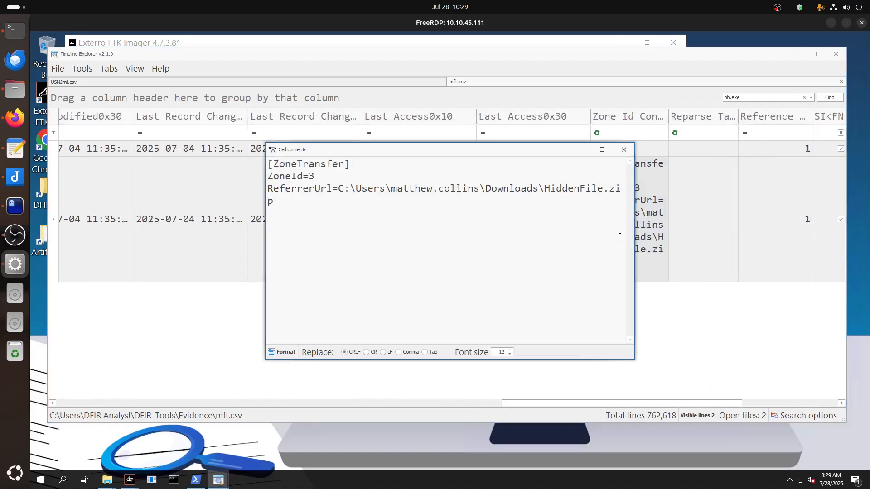
pyautogui.click(624, 149)
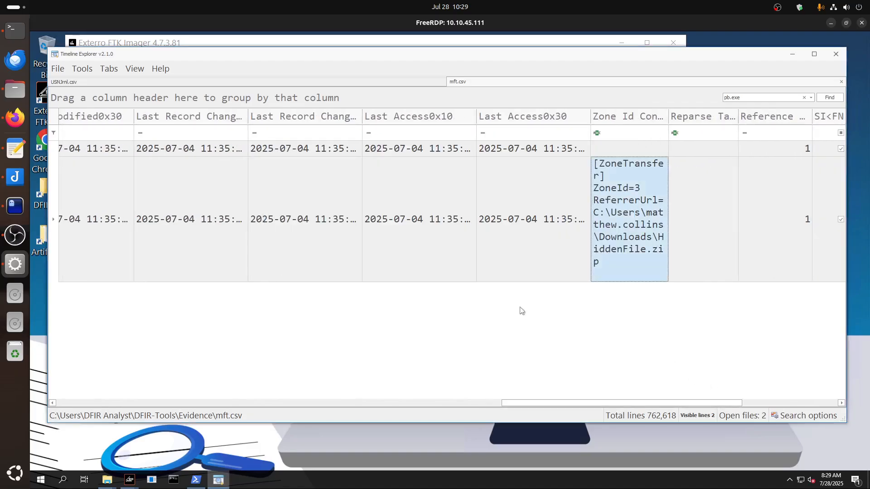
pyautogui.moveTo(526, 403); pyautogui.dragTo(114, 404)
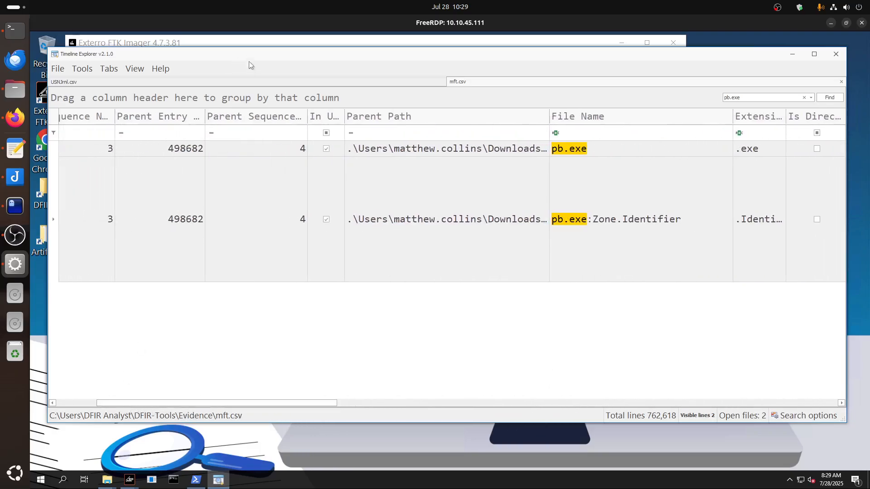
# Check the HiddenFile.zip entries in USNJrnl.csv against the created and last modified timestamps of the pb.exe records in mft.csv.
pyautogui.click(244, 83)
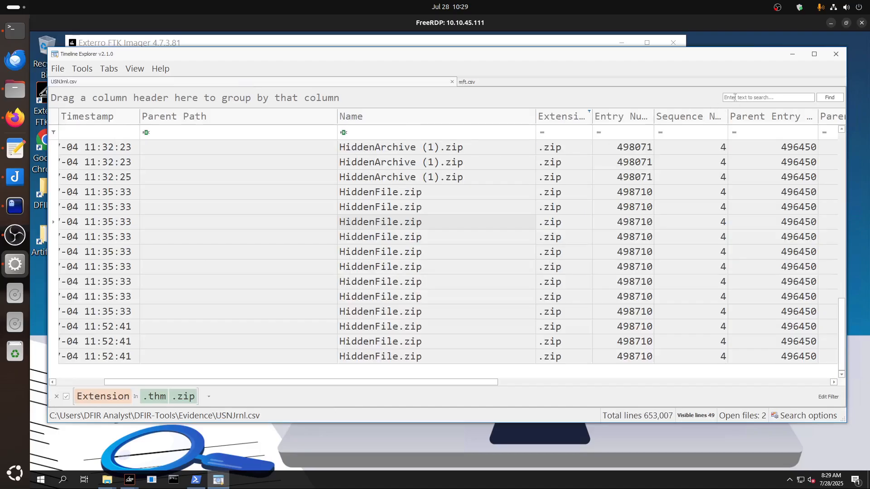
pyautogui.click(379, 211)
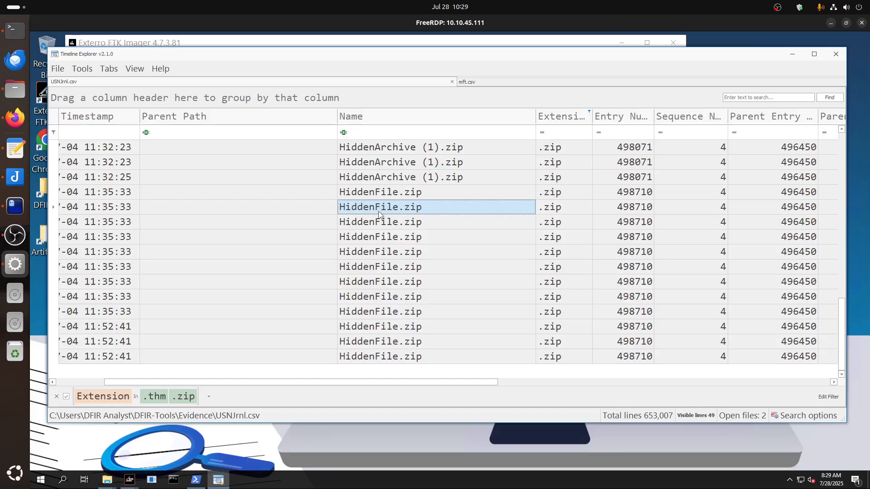
pyautogui.click(473, 82)
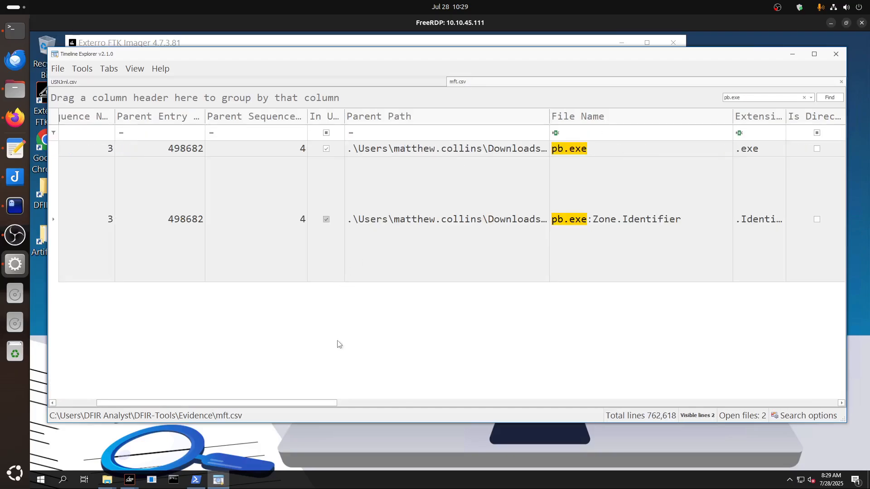
pyautogui.moveTo(320, 404)
pyautogui.mouseDown()
pyautogui.moveTo(190, 405)
pyautogui.moveTo(502, 407)
pyautogui.mouseUp()
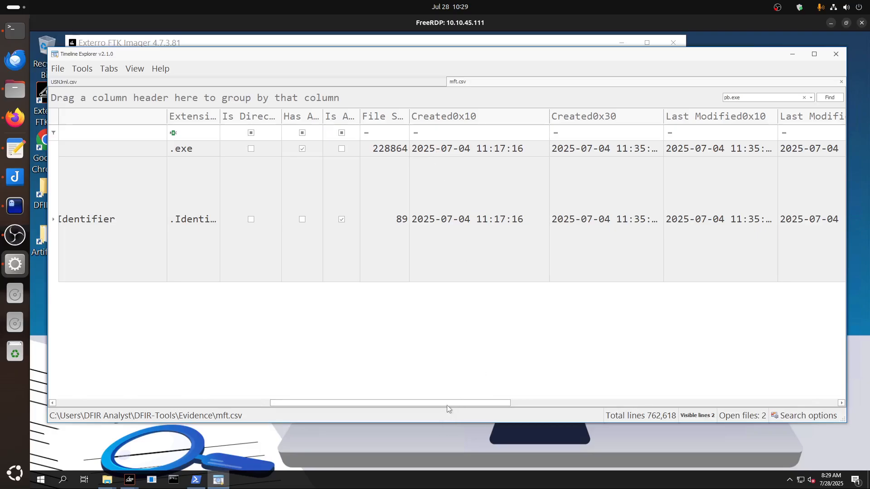
pyautogui.moveTo(447, 404); pyautogui.dragTo(504, 402)
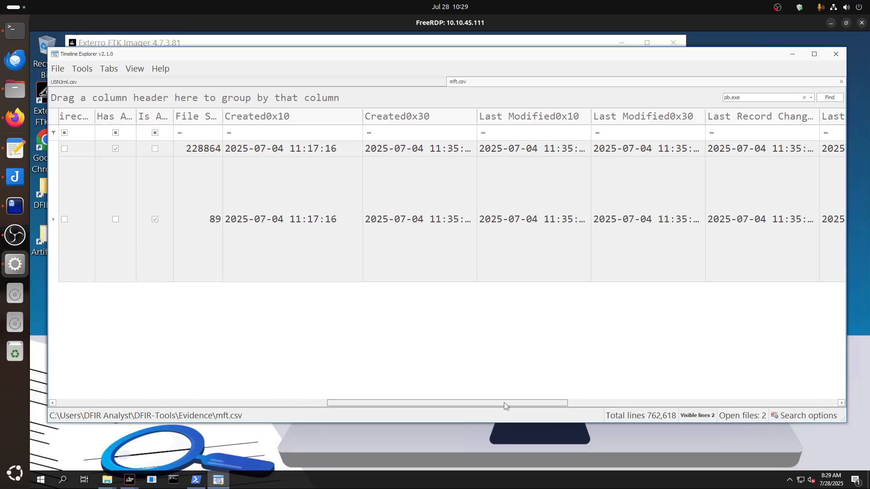
pyautogui.moveTo(504, 402); pyautogui.dragTo(218, 404)
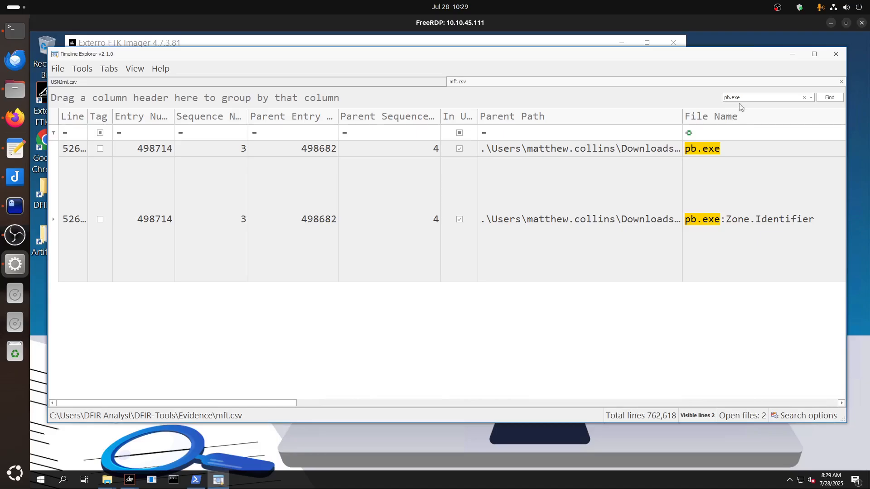
# Replace the mft.csv search text with "hidden".
pyautogui.moveTo(745, 98); pyautogui.dragTo(688, 96)
pyautogui.write('hidden')
# Look through the .thm and .zip entries in USNJrnl.csv, from HiddenFile.zip back up to the dc01.zip records.
pyautogui.hotkey('ctrl', 'Tab')
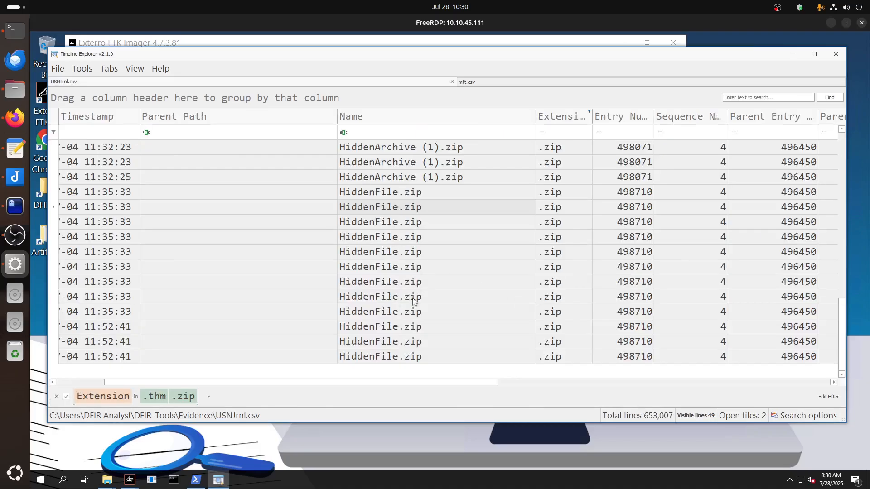
pyautogui.scroll(5, 413, 308)
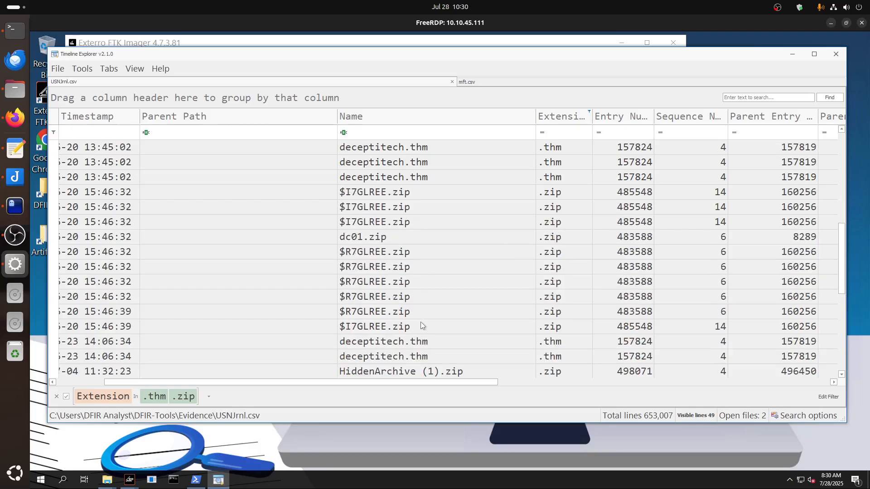
pyautogui.scroll(1, 420, 322)
pyautogui.scroll(-3, 421, 325)
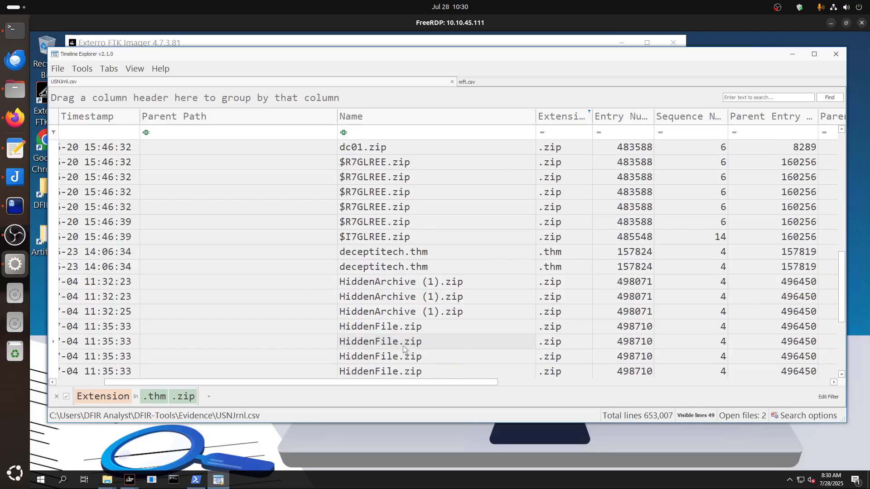
pyautogui.scroll(1, 411, 327)
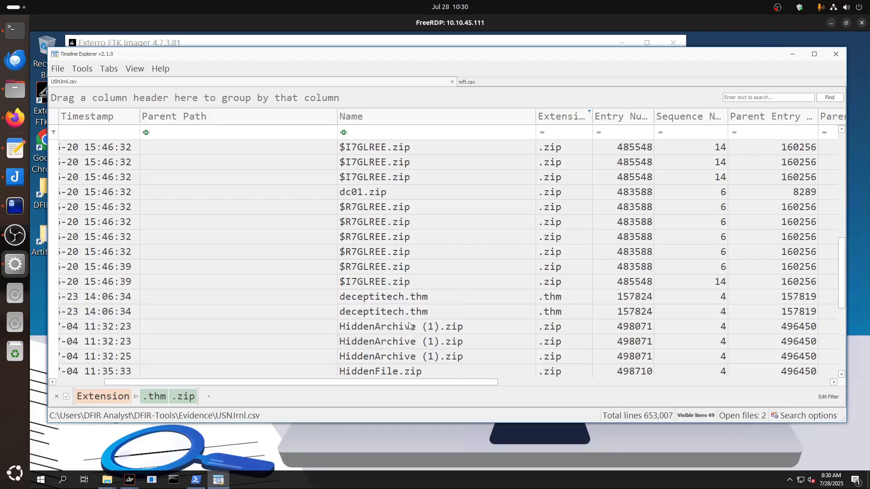
pyautogui.scroll(6, 410, 325)
pyautogui.scroll(2, 409, 325)
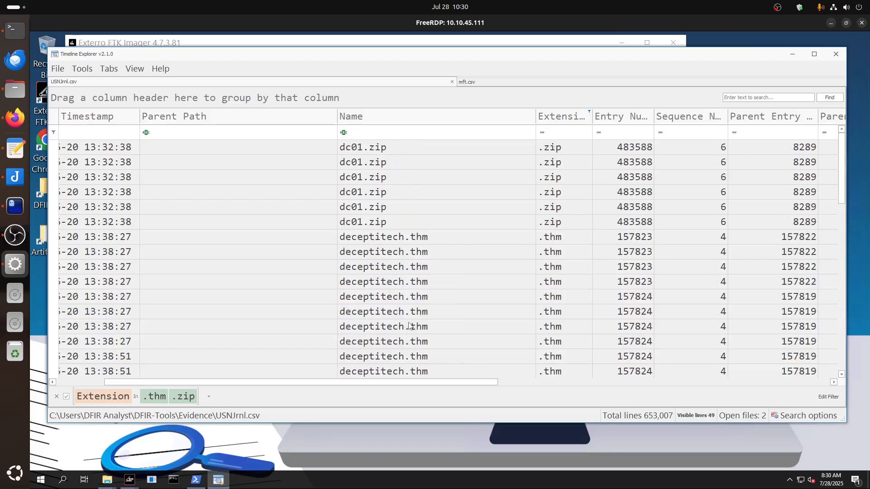
# Read the full parent path of the pb.exe:Zone.Identifier record in mft.csv, and close the cell contents.
pyautogui.moveTo(377, 385); pyautogui.dragTo(298, 388)
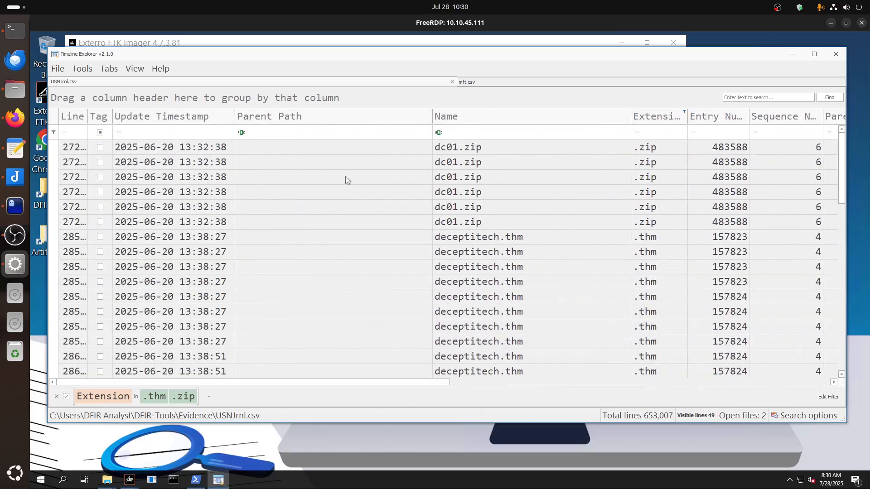
pyautogui.click(481, 83)
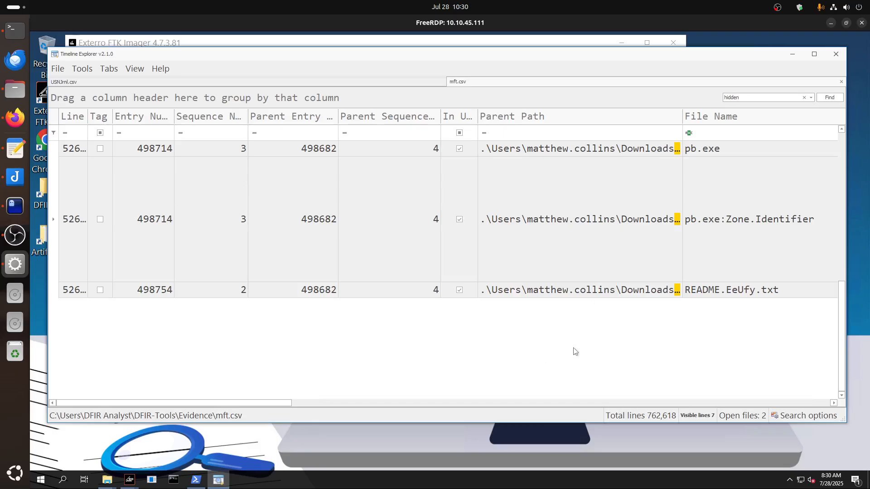
pyautogui.moveTo(278, 403); pyautogui.dragTo(386, 404)
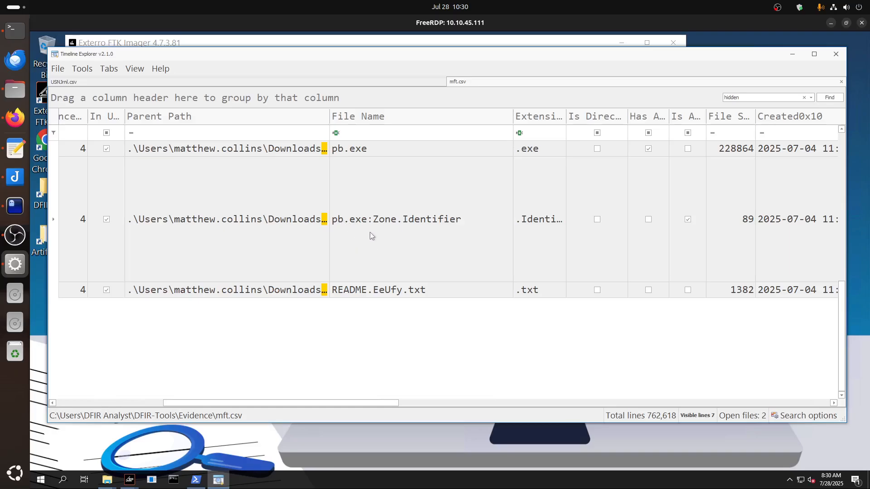
pyautogui.doubleClick(284, 224)
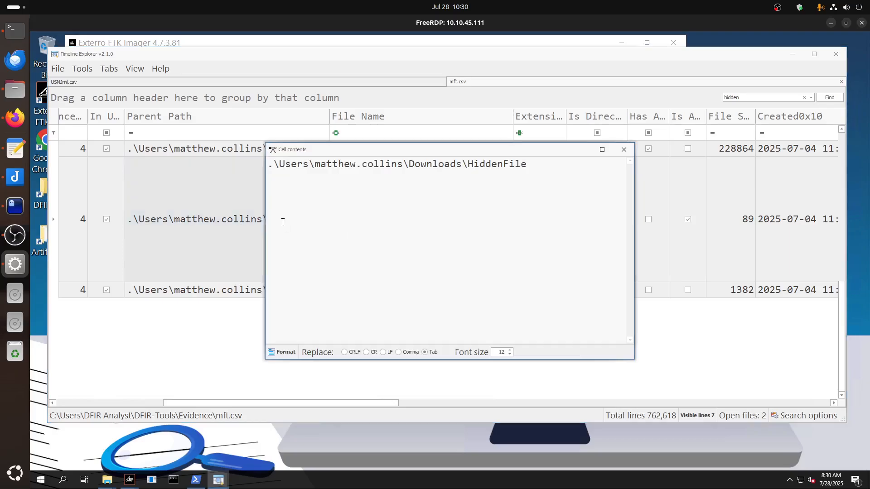
pyautogui.moveTo(532, 165); pyautogui.dragTo(263, 165)
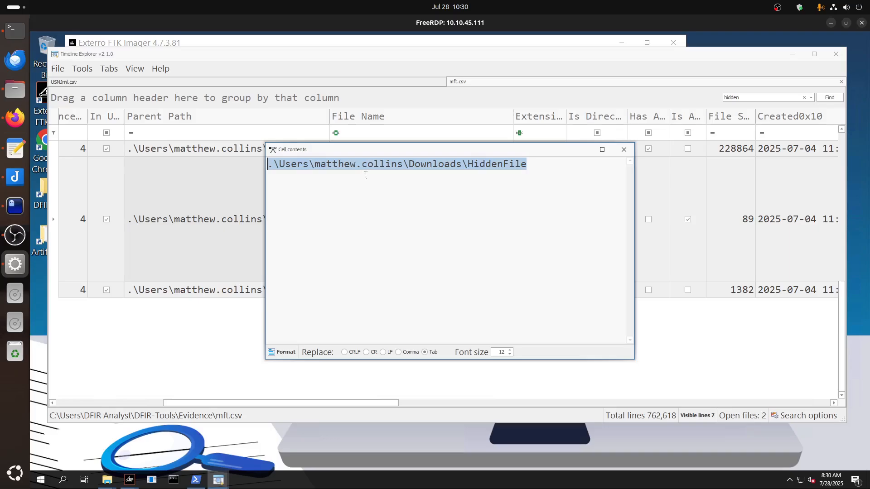
pyautogui.click(624, 150)
pyautogui.click(355, 226)
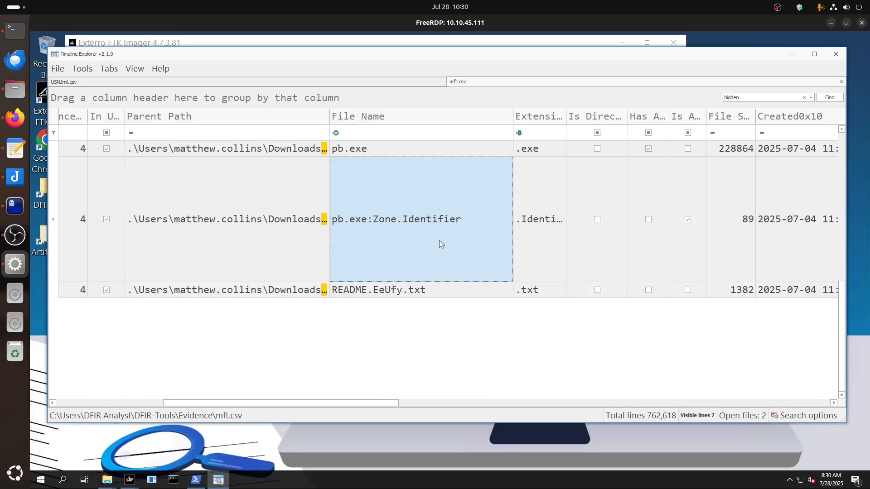
# View the full Zone Id Contents of the pb.exe:Zone.Identifier record, and return to the parent path and file name columns.
pyautogui.moveTo(398, 409); pyautogui.dragTo(702, 418)
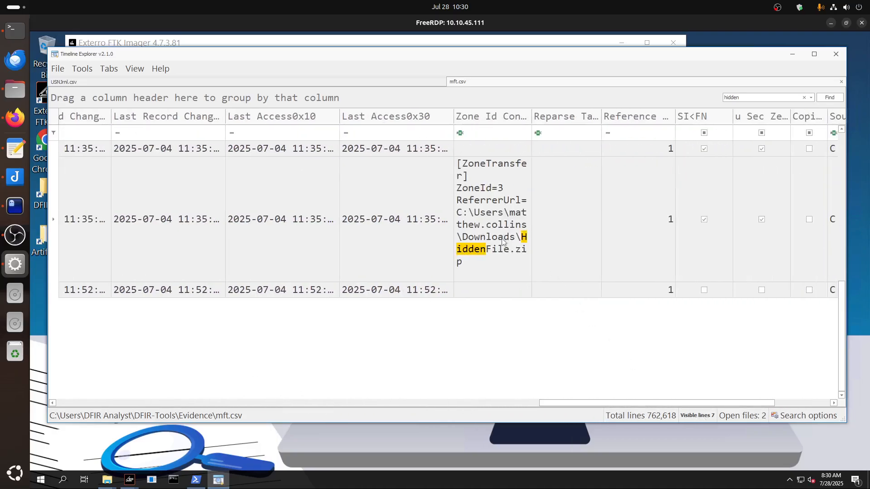
pyautogui.moveTo(554, 403); pyautogui.dragTo(634, 404)
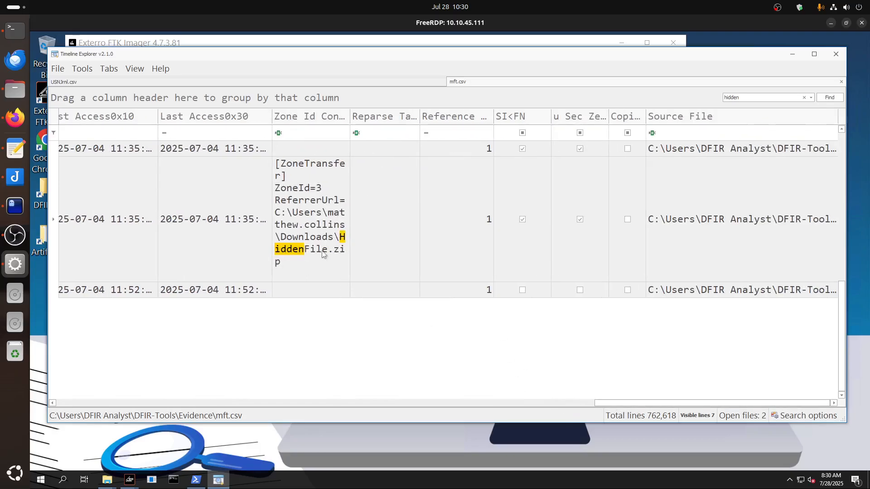
pyautogui.doubleClick(315, 235)
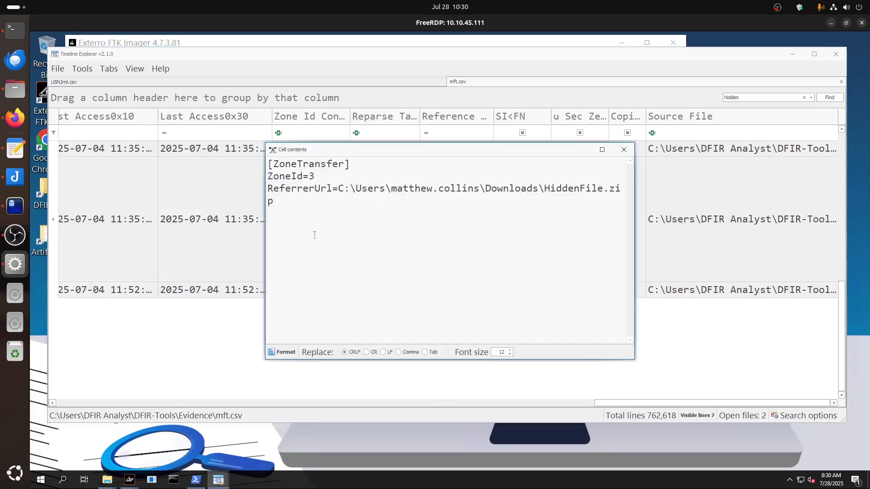
pyautogui.click(624, 150)
pyautogui.moveTo(602, 404); pyautogui.dragTo(37, 378)
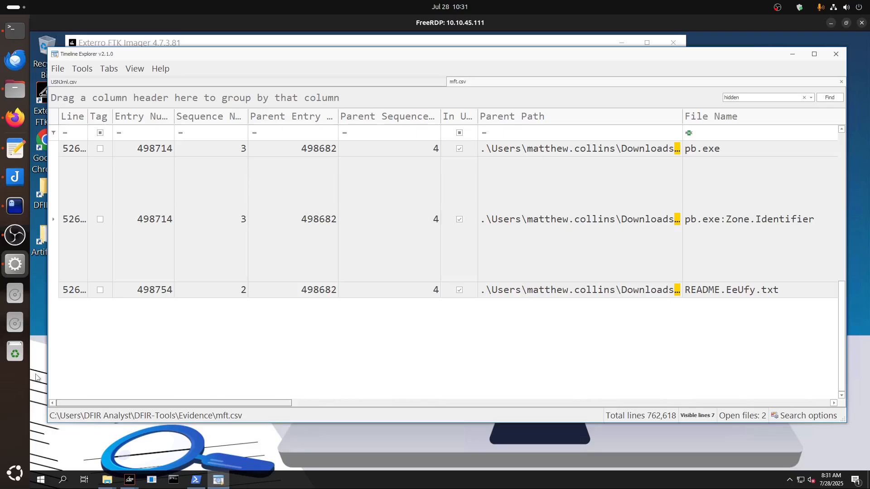
pyautogui.moveTo(37, 378); pyautogui.dragTo(130, 383)
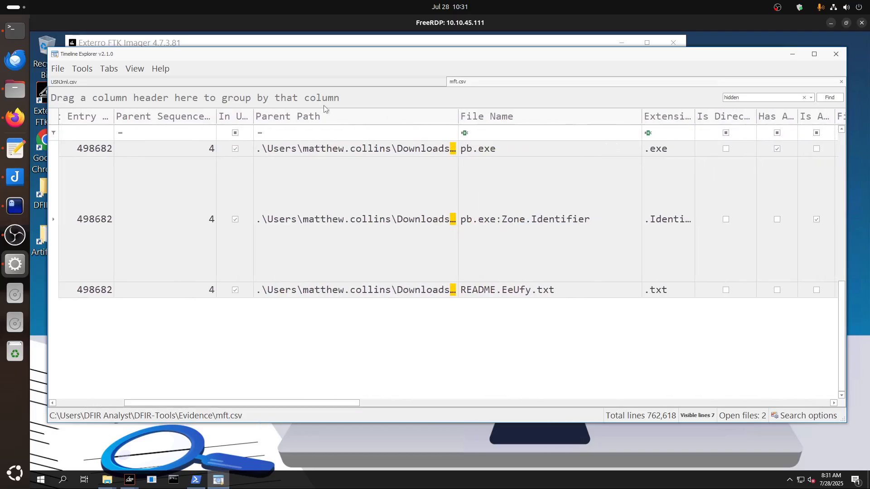
# Switch to the vim notes and review the question asking for the full URL the ransomware was downloaded from.
pyautogui.click(323, 82)
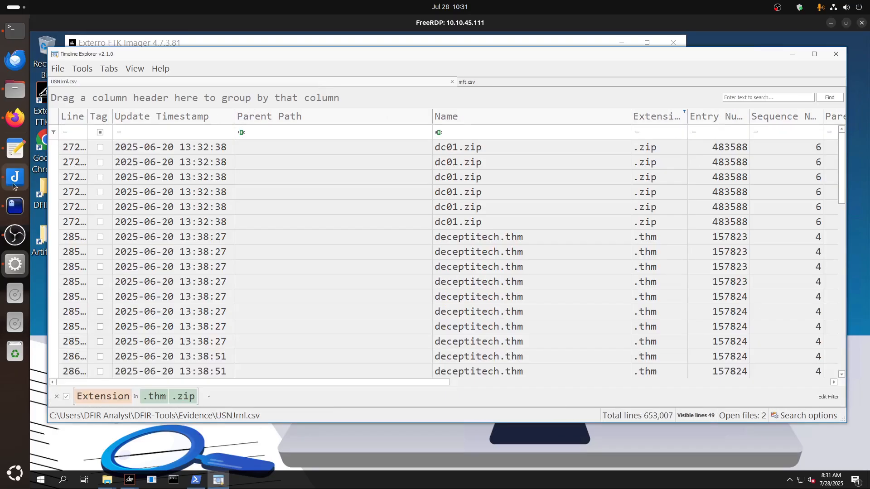
pyautogui.click(14, 207)
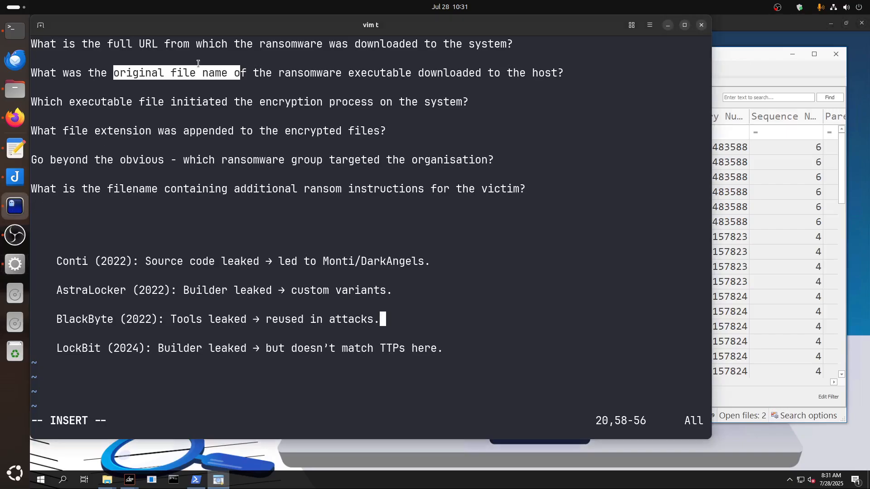
pyautogui.click(223, 69)
pyautogui.moveTo(513, 44); pyautogui.dragTo(30, 44)
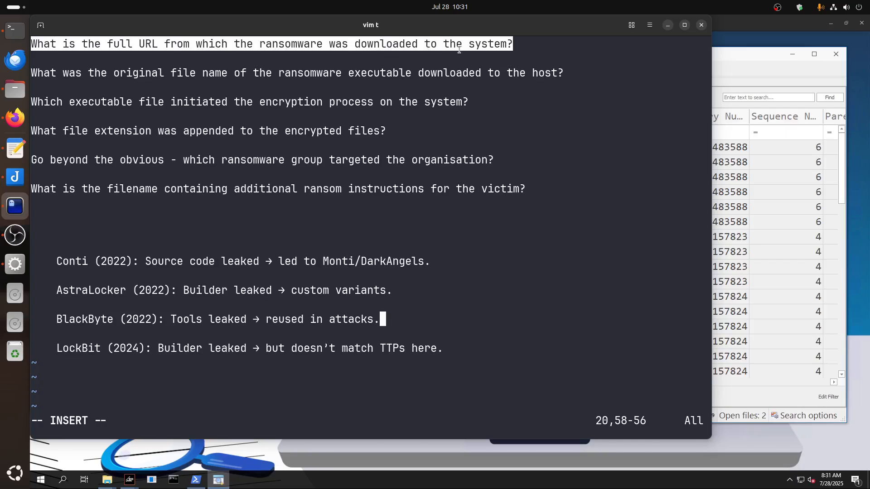
pyautogui.click(668, 26)
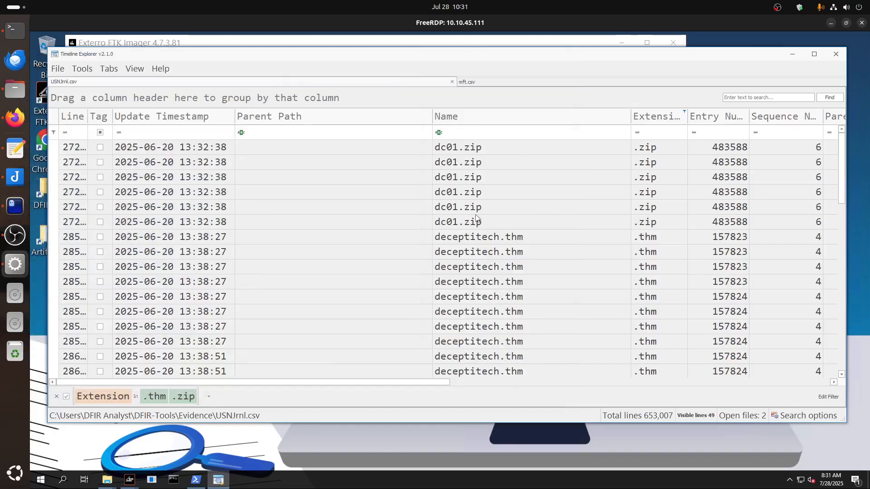
# Check the HiddenFile.zip entries in USNJrnl.csv, and review the pb.exe records in mft.csv from created timestamps through Source File.
pyautogui.scroll(-1, 484, 339)
pyautogui.scroll(-5, 484, 339)
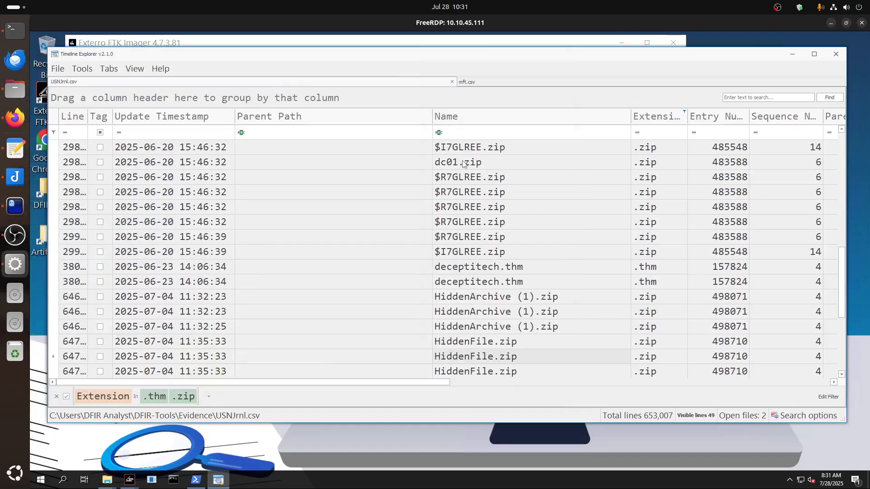
pyautogui.click(471, 82)
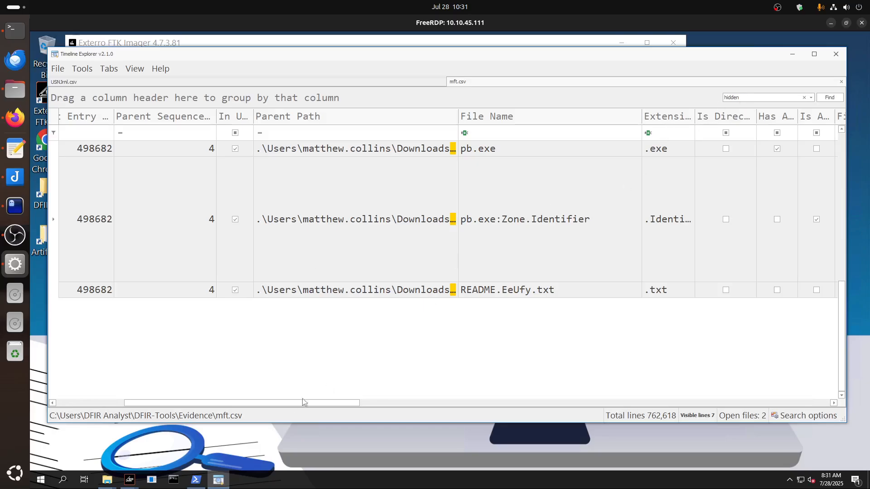
pyautogui.moveTo(285, 403); pyautogui.dragTo(395, 404)
pyautogui.hscroll(2, 328, 407)
pyautogui.click(339, 255)
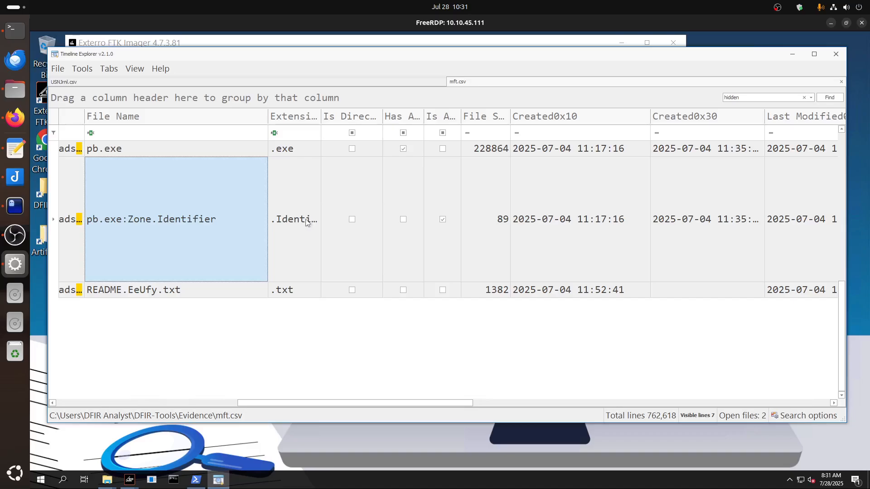
pyautogui.moveTo(343, 404); pyautogui.dragTo(414, 404)
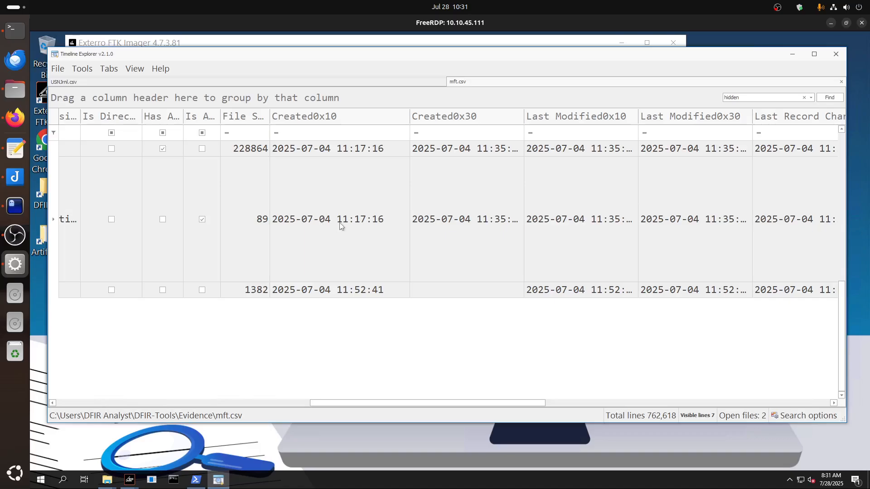
pyautogui.moveTo(386, 405); pyautogui.dragTo(596, 403)
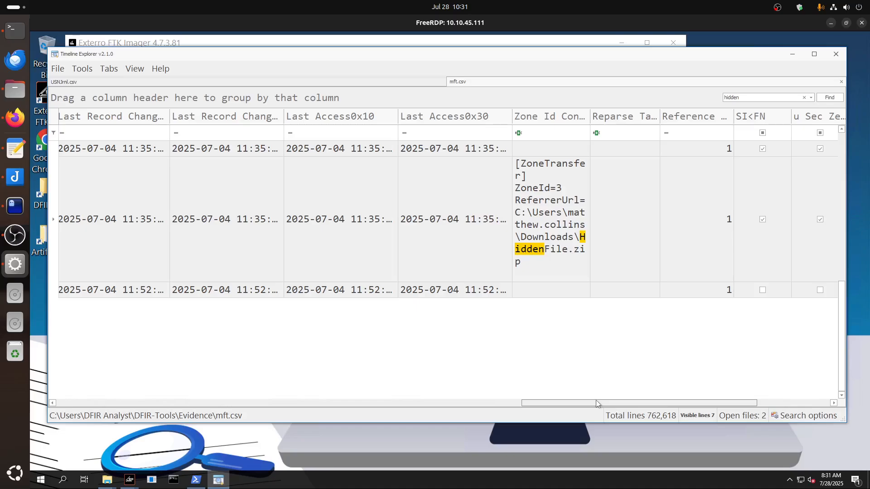
pyautogui.moveTo(613, 403); pyautogui.dragTo(724, 402)
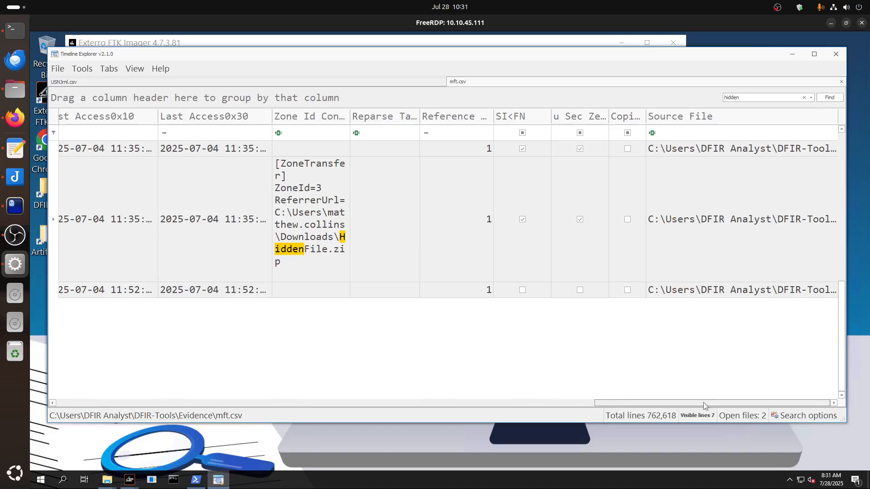
pyautogui.moveTo(702, 403); pyautogui.dragTo(232, 403)
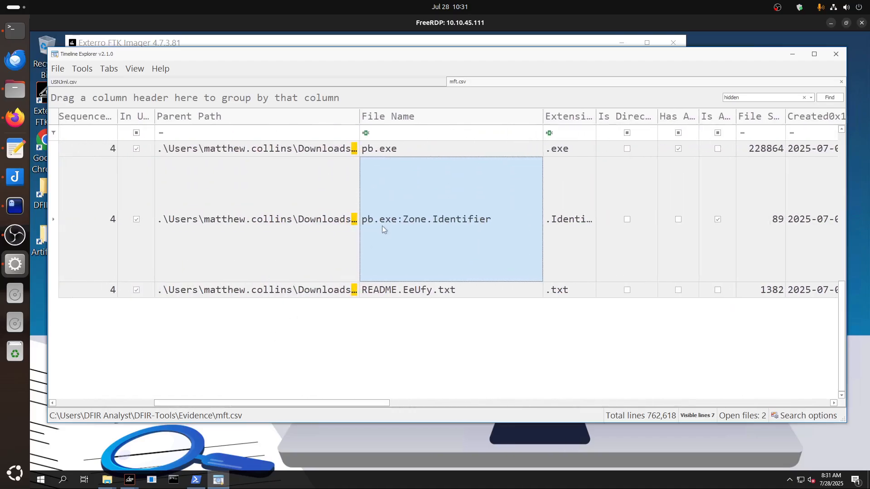
# Search mft.csv for "pb.exe" in place of the current search text.
pyautogui.click(732, 97)
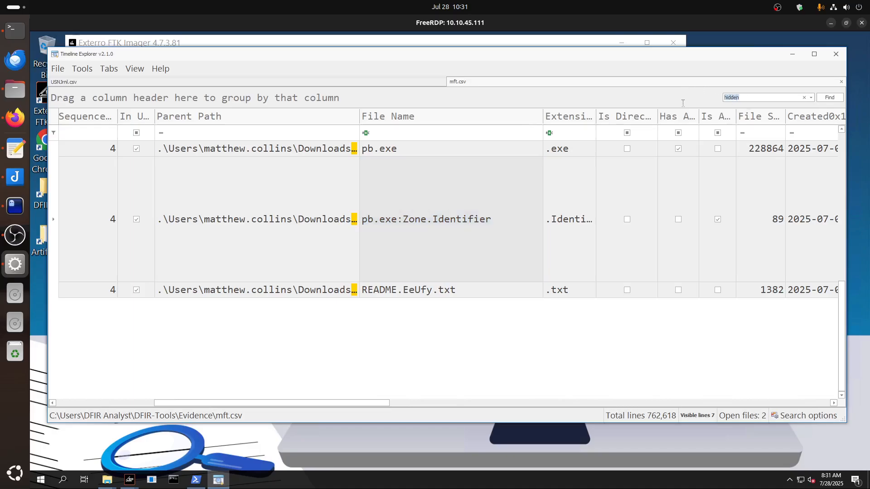
pyautogui.write('pb.ex')
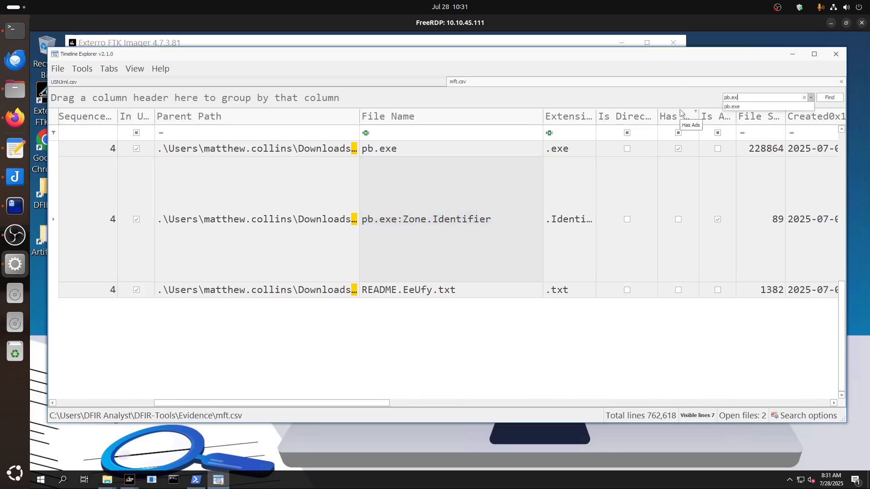
pyautogui.write('e')
pyautogui.press('Return')
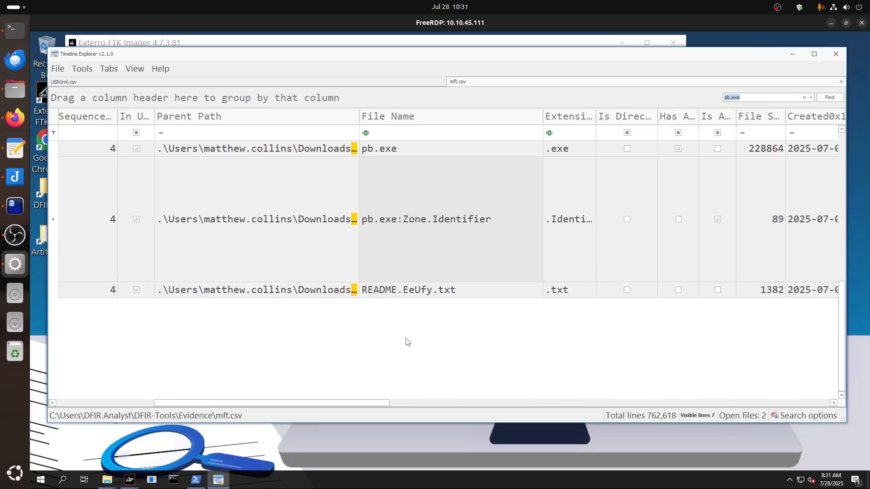
pyautogui.click(829, 98)
pyautogui.press('Return')
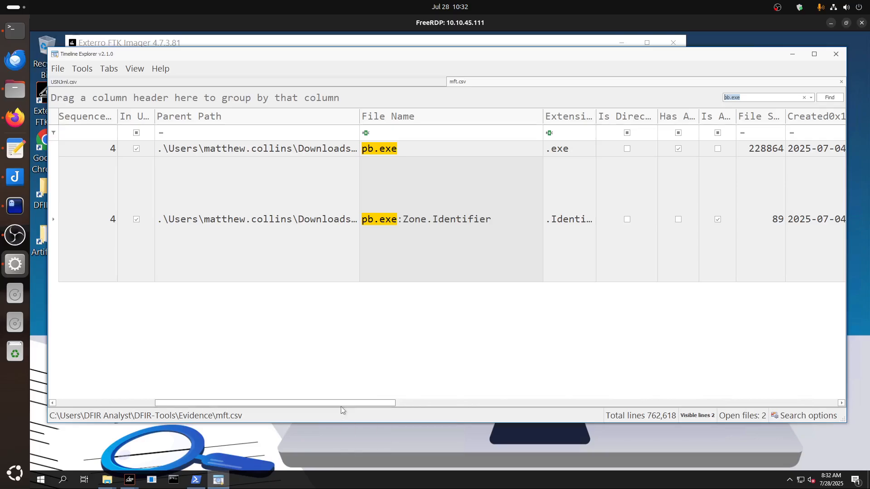
# Read the ReferrerUrl in the Zone Id Contents of the filtered pb.exe:Zone.Identifier record, and return to the first columns.
pyautogui.moveTo(340, 406); pyautogui.dragTo(799, 409)
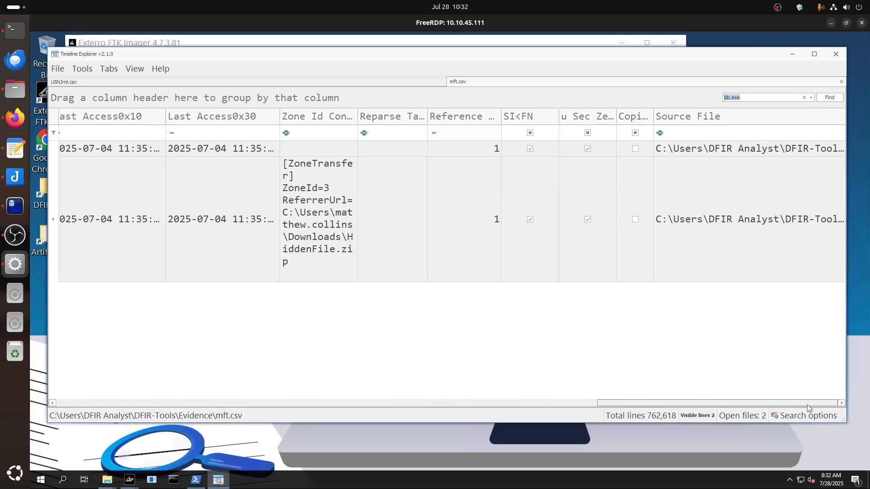
pyautogui.doubleClick(333, 229)
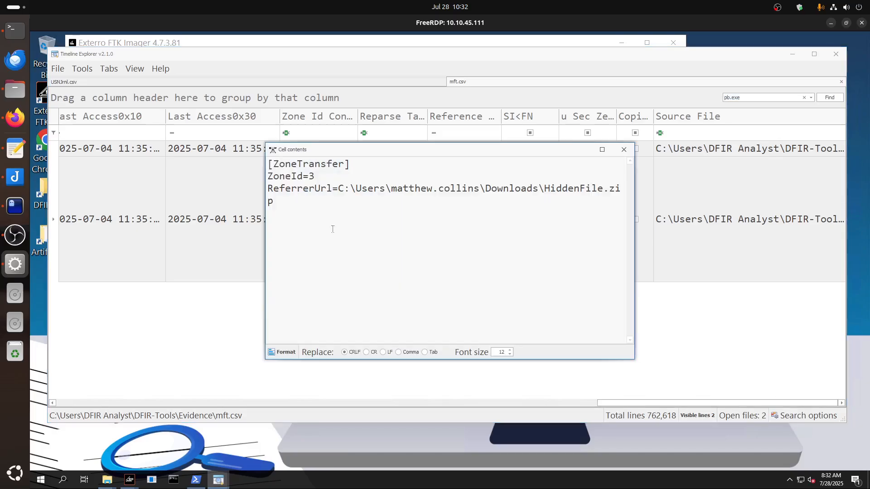
pyautogui.click(624, 149)
pyautogui.moveTo(645, 408); pyautogui.dragTo(292, 423)
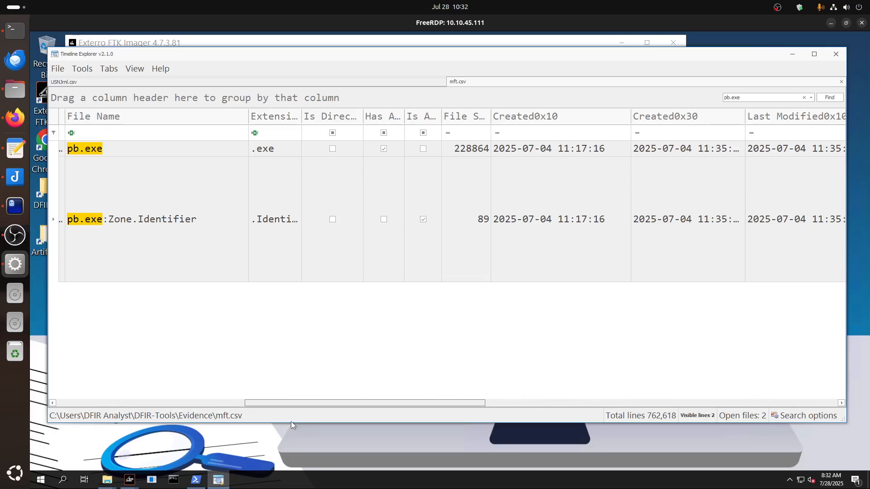
pyautogui.moveTo(291, 421); pyautogui.dragTo(207, 417)
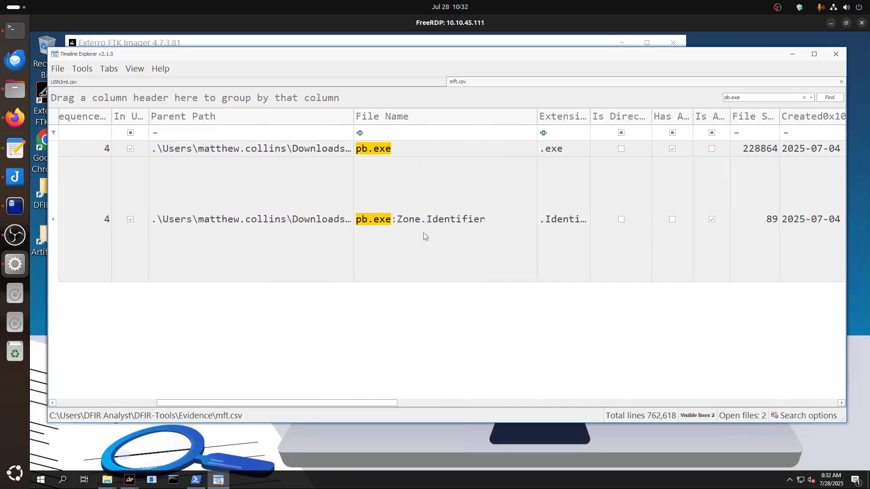
pyautogui.moveTo(297, 404); pyautogui.dragTo(179, 407)
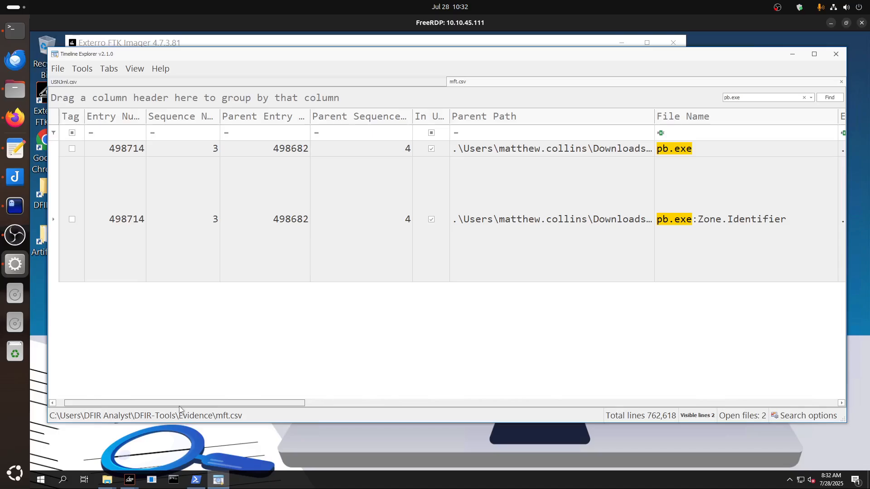
pyautogui.moveTo(161, 406); pyautogui.dragTo(148, 404)
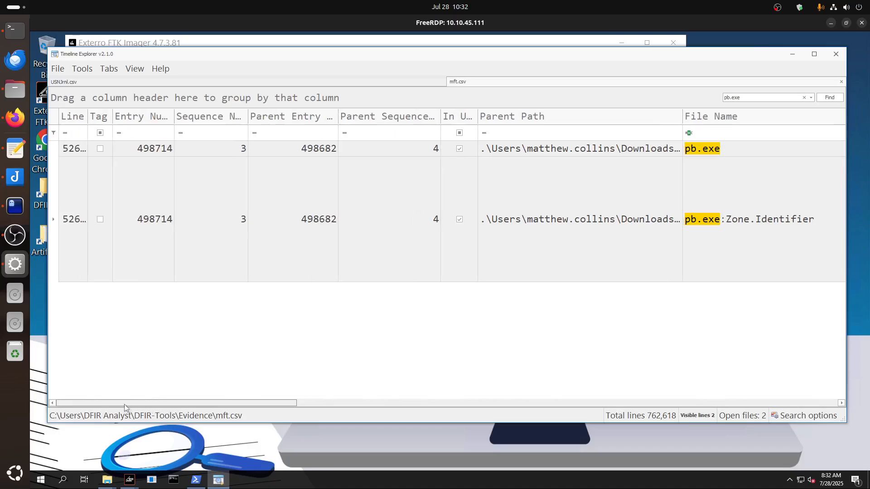
# Review the HiddenArchive (1).zip and HiddenFile.zip entries in USNJrnl.csv, and return to mft.csv.
pyautogui.click(256, 83)
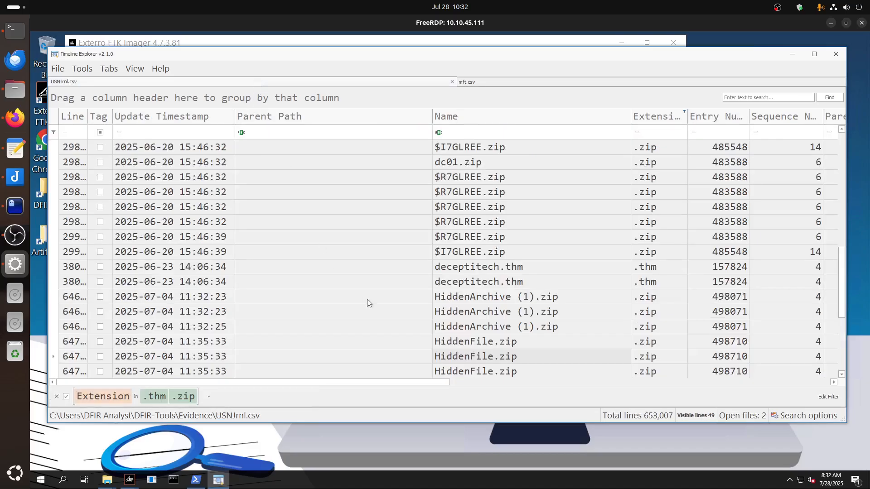
pyautogui.scroll(-3, 367, 299)
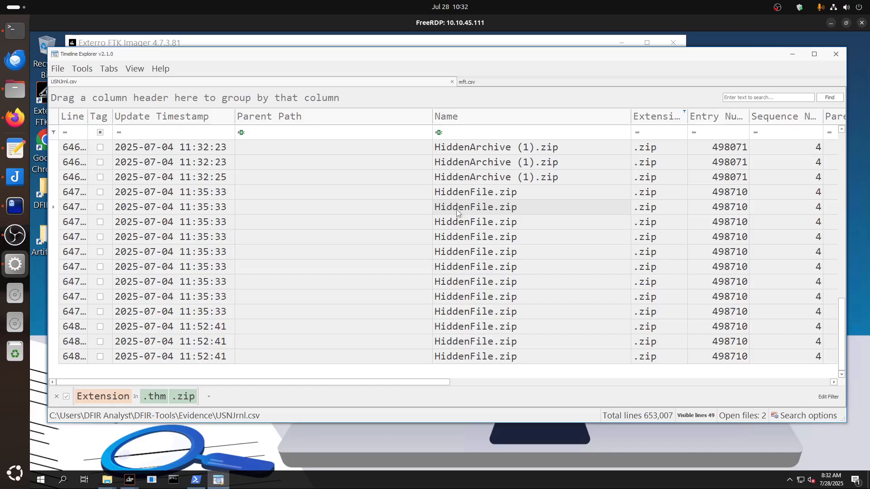
pyautogui.click(475, 84)
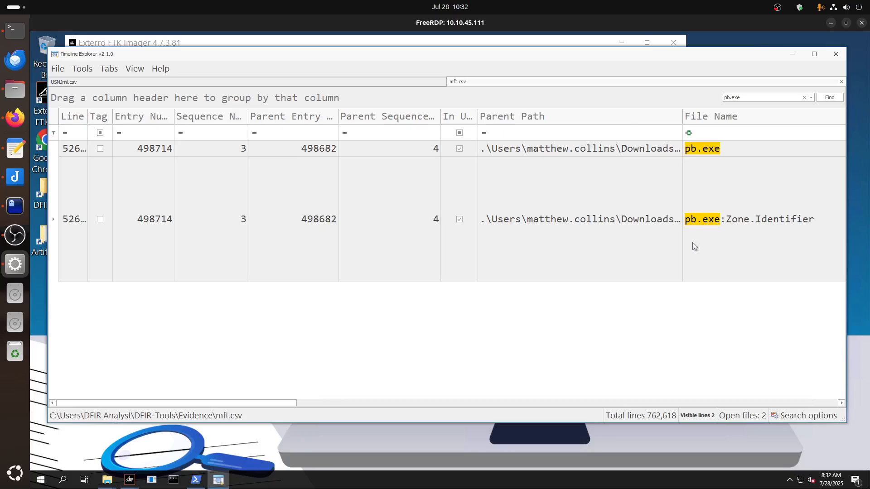
# Search mft.csv for "Hidden" in place of the pb.exe search.
pyautogui.tripleClick(751, 98)
pyautogui.write('Hidd')
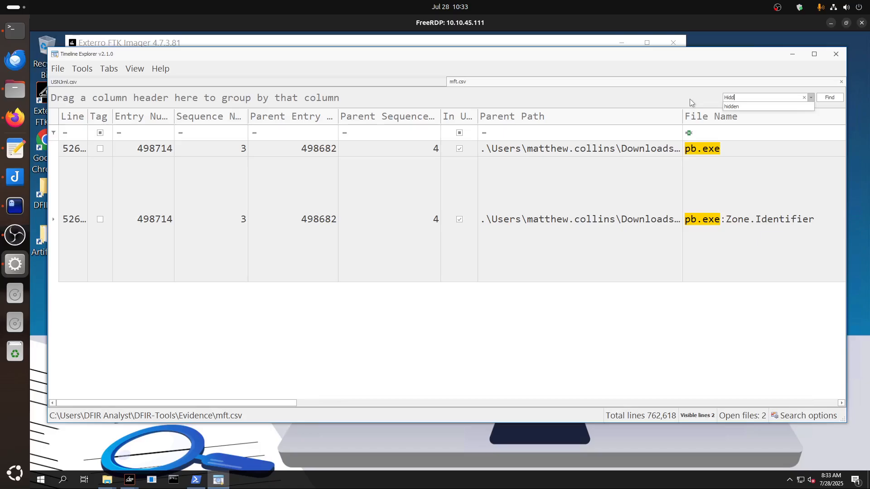
pyautogui.write('en')
pyautogui.press('Return')
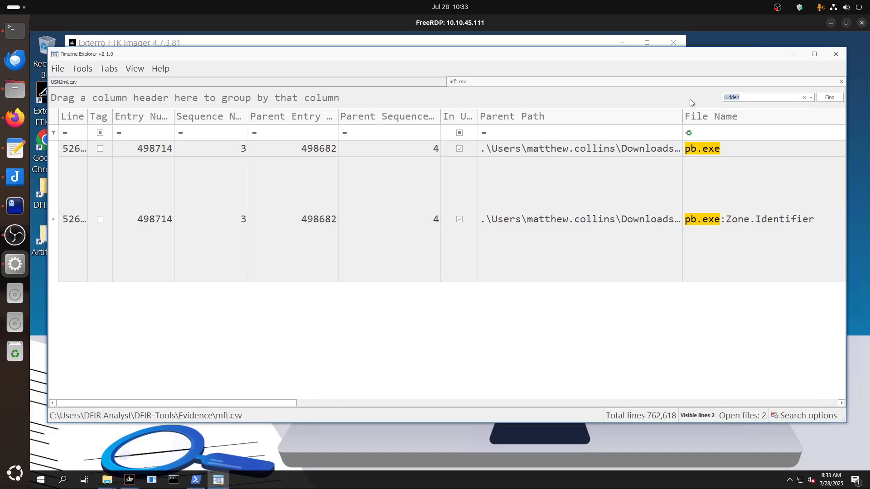
pyautogui.click(835, 102)
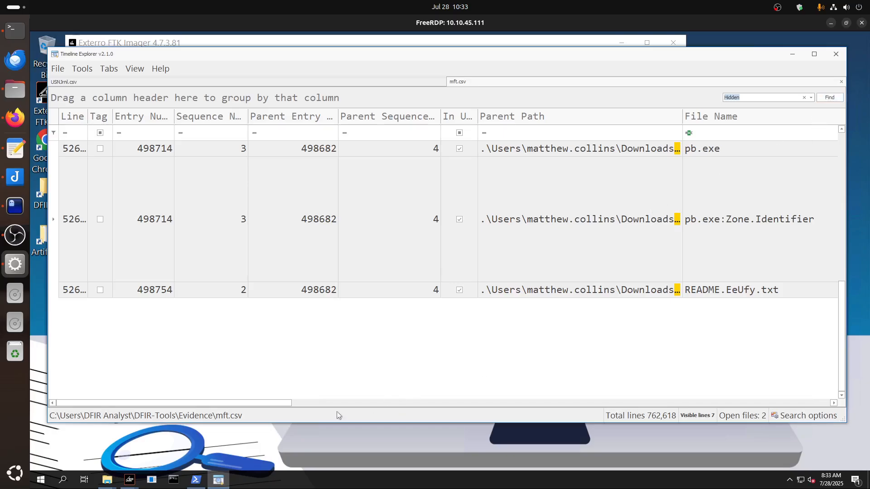
# Read the Zone Id Contents of the pb.exe:Zone.Identifier record in the filtered results, and return to the first columns.
pyautogui.moveTo(289, 406); pyautogui.dragTo(698, 412)
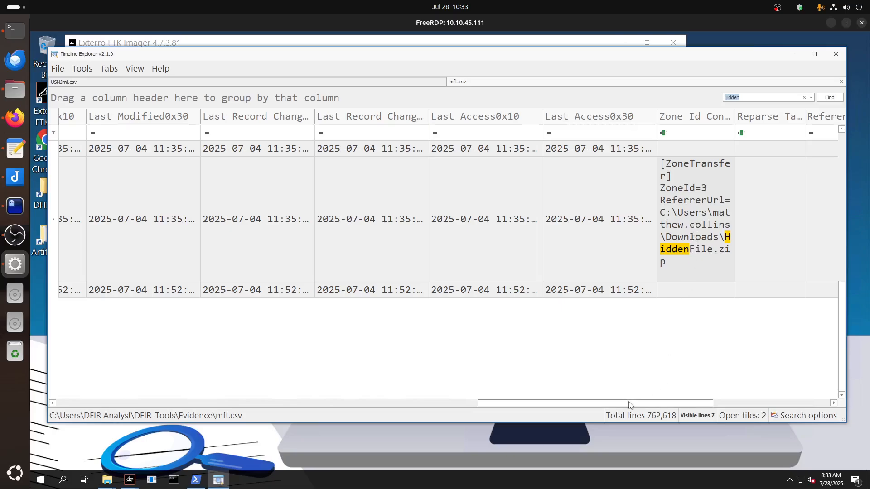
pyautogui.moveTo(628, 403); pyautogui.dragTo(178, 398)
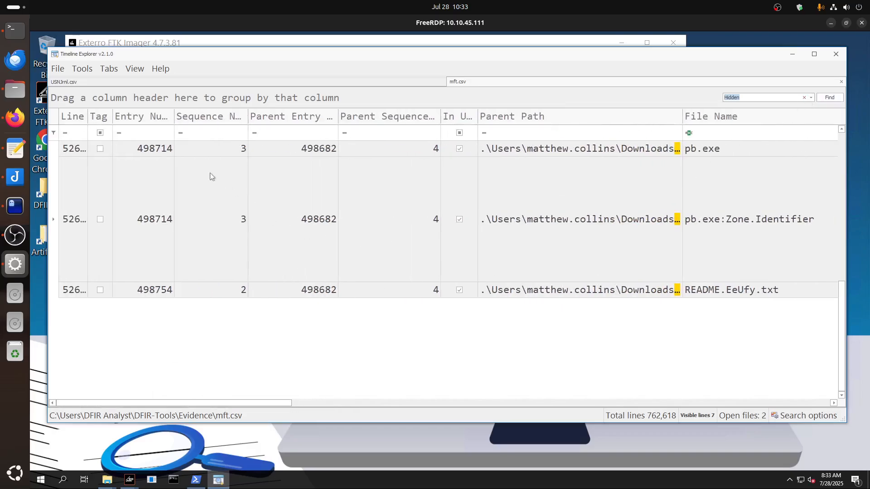
pyautogui.click(358, 149)
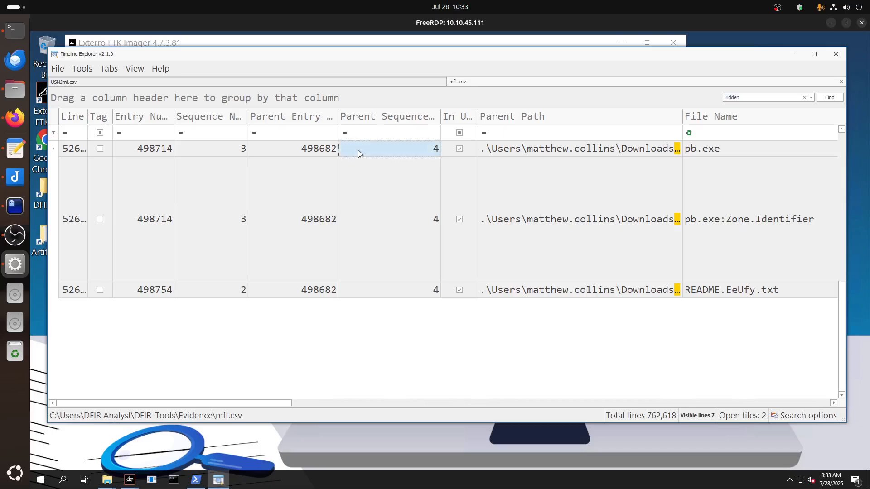
pyautogui.moveTo(275, 404)
pyautogui.mouseDown()
pyautogui.moveTo(451, 402)
pyautogui.moveTo(271, 404)
pyautogui.mouseUp()
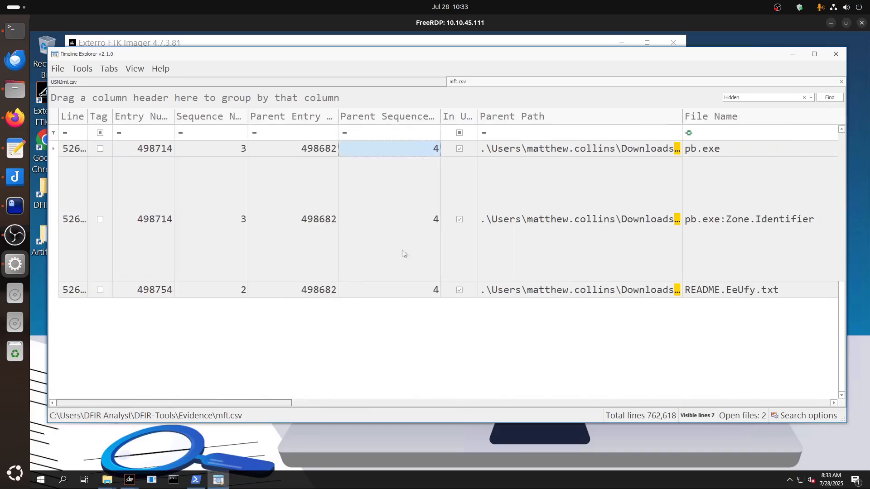
# Clear the mft.csv search and review the pb.exe record's path, extension, file size and created timestamps in the full list.
pyautogui.click(806, 98)
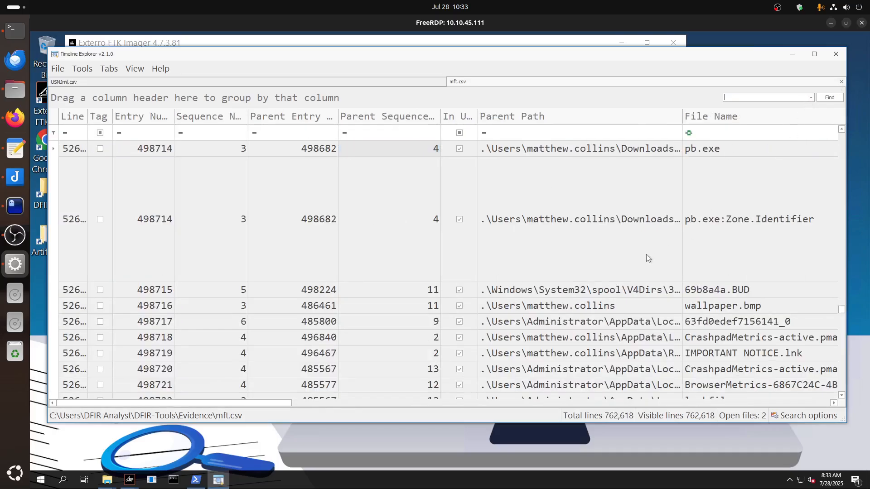
pyautogui.click(271, 151)
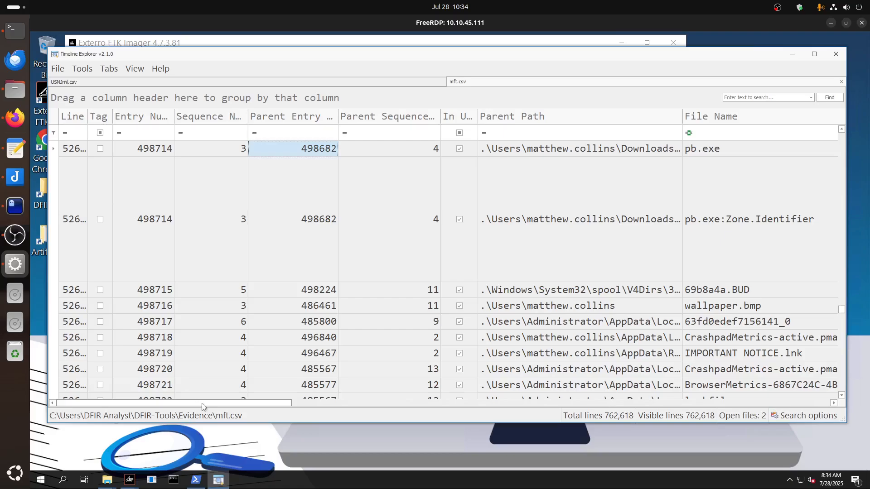
pyautogui.moveTo(204, 403); pyautogui.dragTo(285, 404)
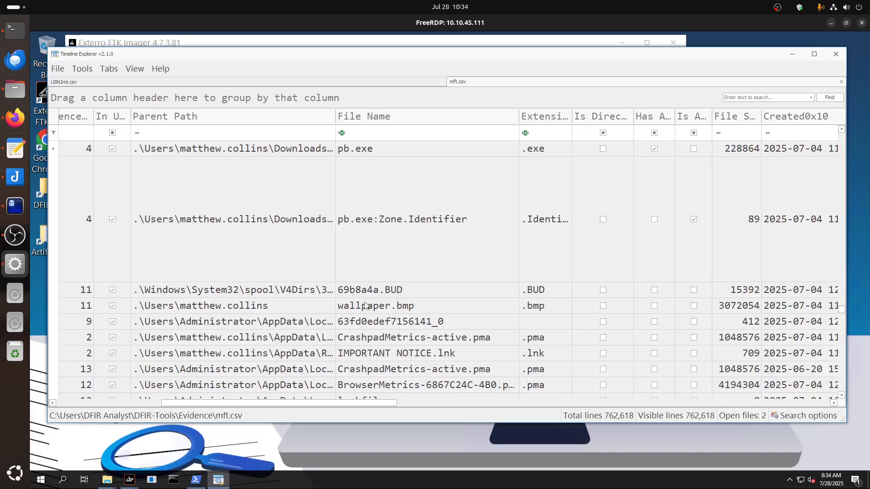
pyautogui.moveTo(218, 405); pyautogui.dragTo(383, 401)
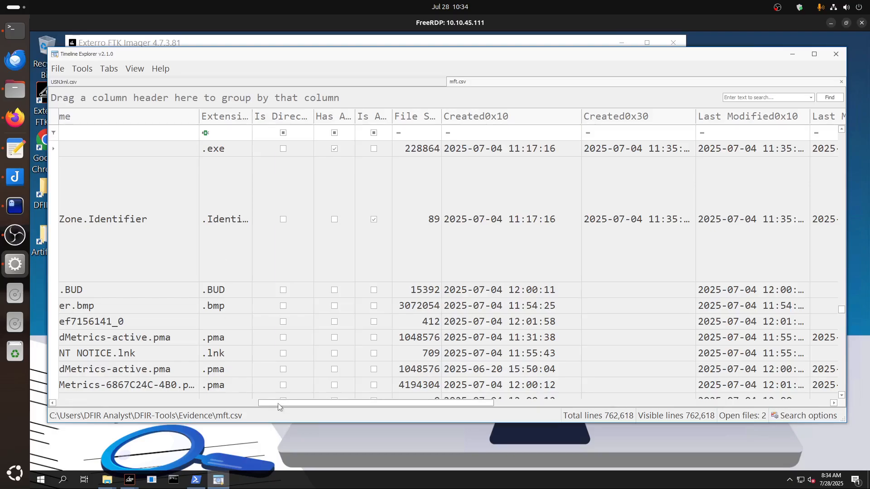
pyautogui.moveTo(279, 404); pyautogui.dragTo(149, 402)
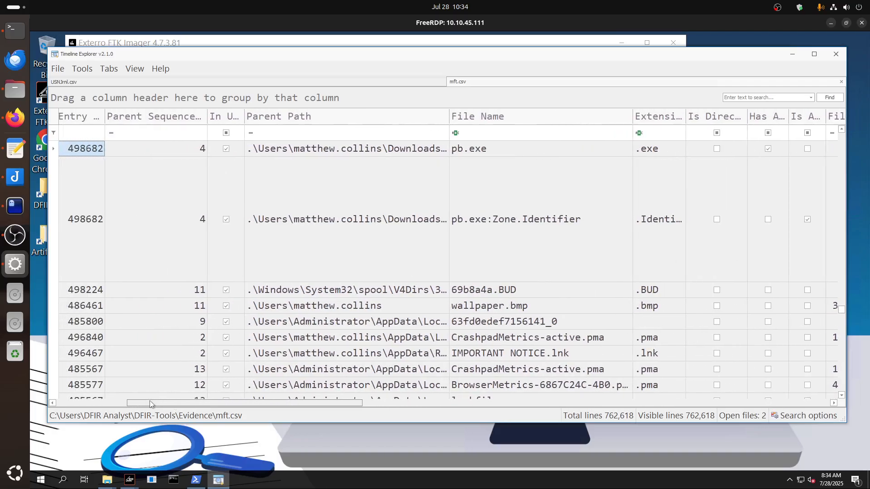
# Select the pb.exe:Zone.Identifier record, check its access timestamps and Zone Id Contents, and return to the File Name column.
pyautogui.click(82, 232)
pyautogui.click(56, 224)
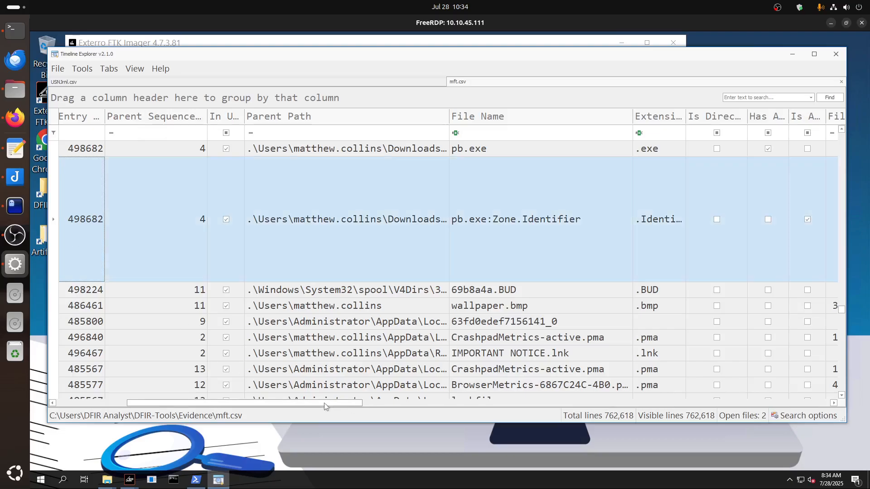
pyautogui.moveTo(320, 404); pyautogui.dragTo(686, 424)
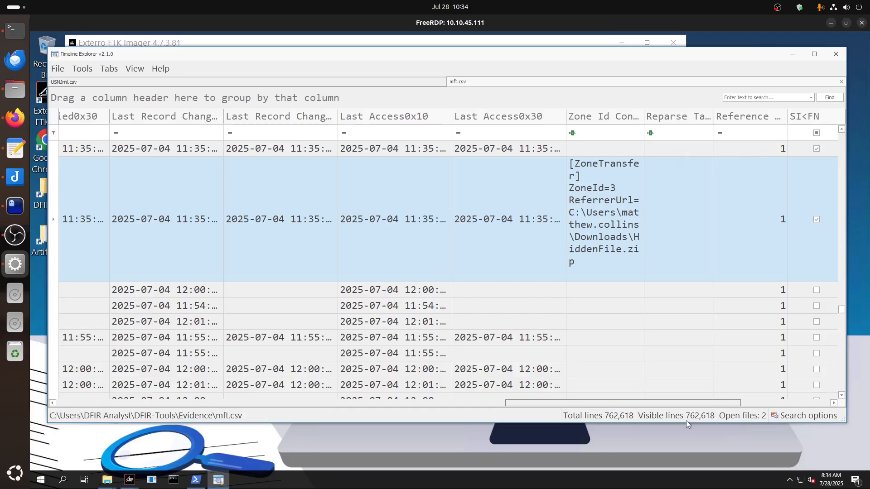
pyautogui.moveTo(686, 422); pyautogui.dragTo(347, 403)
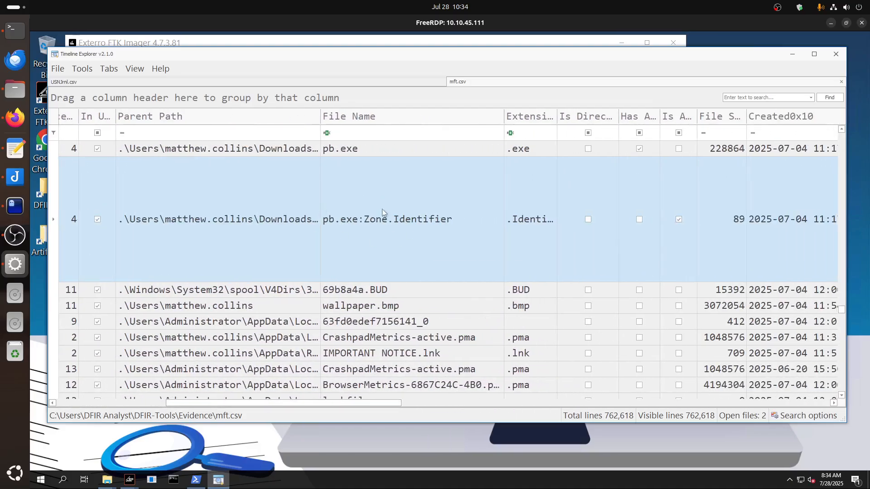
# Check the records directly around pb.exe and its Zone.Identifier in the unfiltered mft.csv, and select the pb.exe record.
pyautogui.scroll(1, 413, 229)
pyautogui.scroll(1, 414, 232)
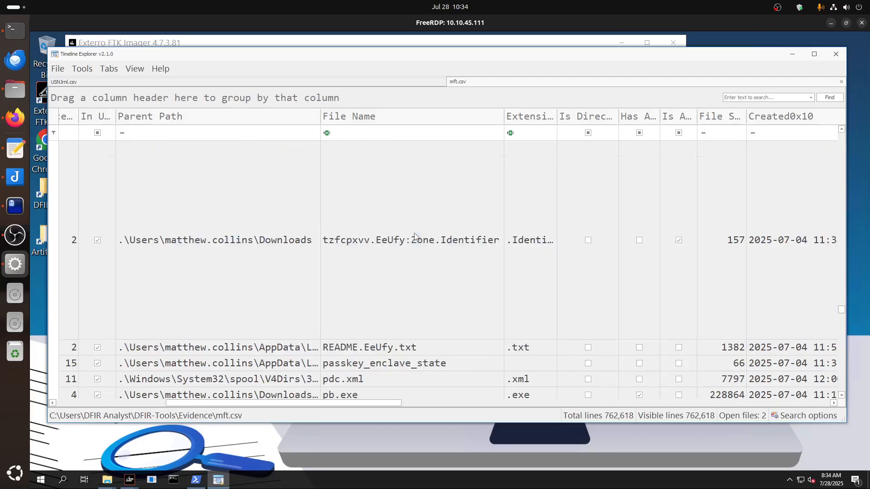
pyautogui.scroll(-2, 414, 236)
pyautogui.click(414, 235)
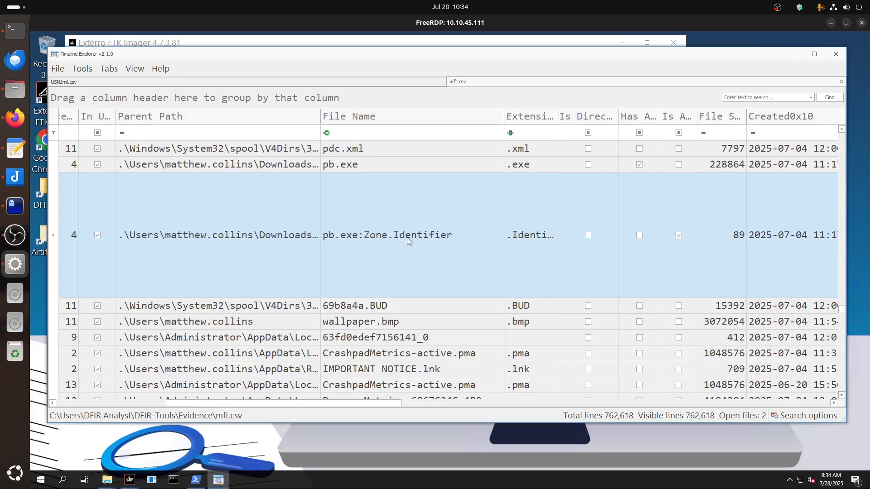
pyautogui.scroll(1, 407, 237)
pyautogui.scroll(-1, 408, 240)
pyautogui.click(346, 166)
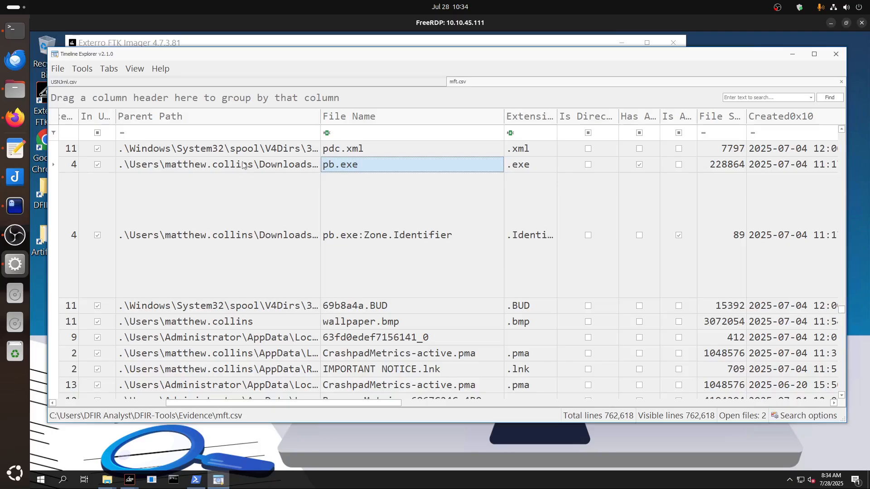
pyautogui.click(52, 167)
pyautogui.moveTo(249, 405); pyautogui.dragTo(276, 416)
# Examine the mft.csv records preceding pb.exe, checking their file names, parent paths and Created0x10 times for the source archive.
pyautogui.scroll(3, 412, 314)
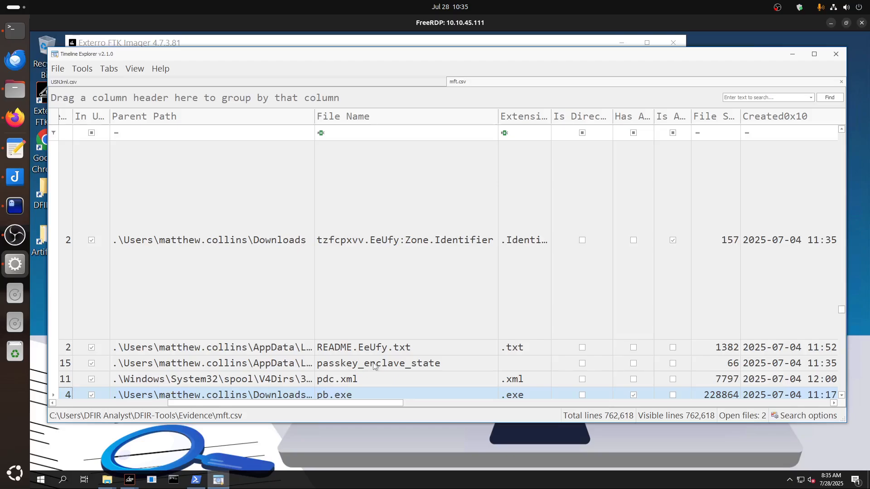
pyautogui.scroll(8, 363, 347)
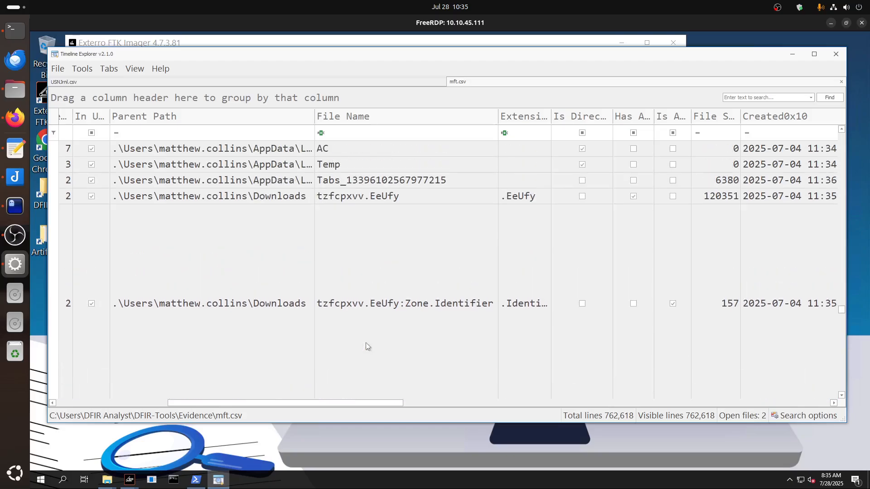
pyautogui.scroll(8, 367, 347)
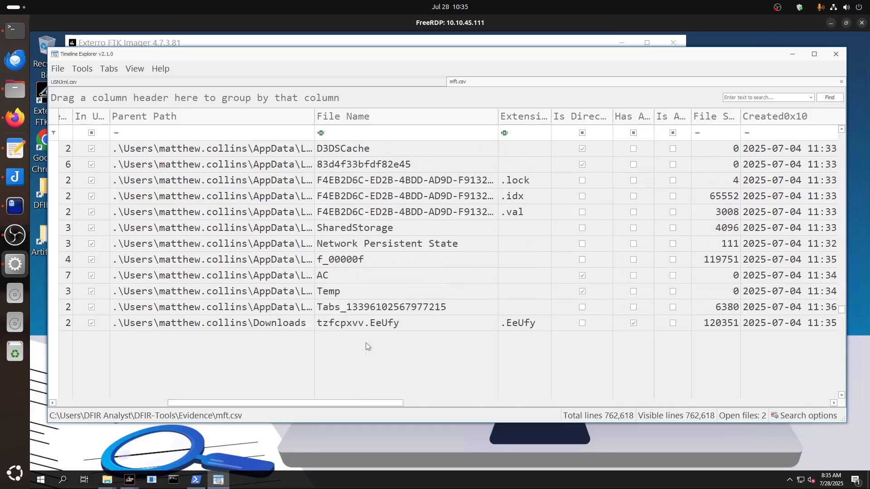
pyautogui.scroll(12, 366, 343)
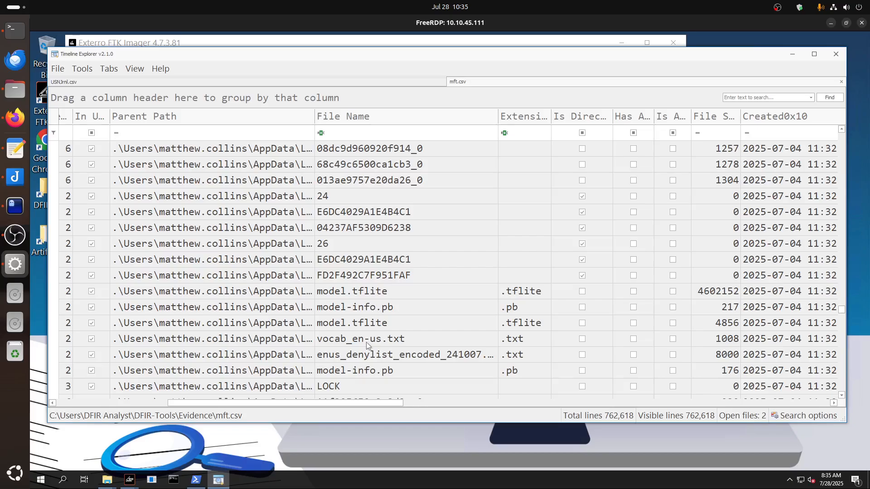
pyautogui.scroll(10, 369, 343)
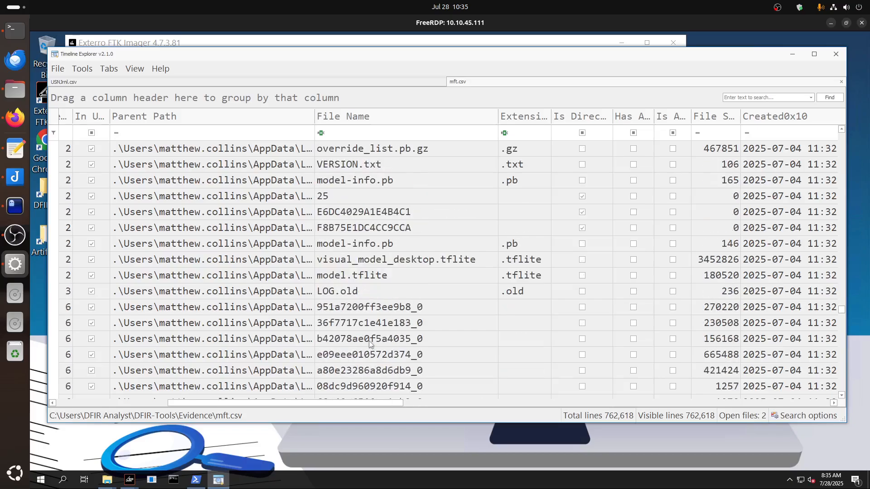
pyautogui.scroll(8, 370, 343)
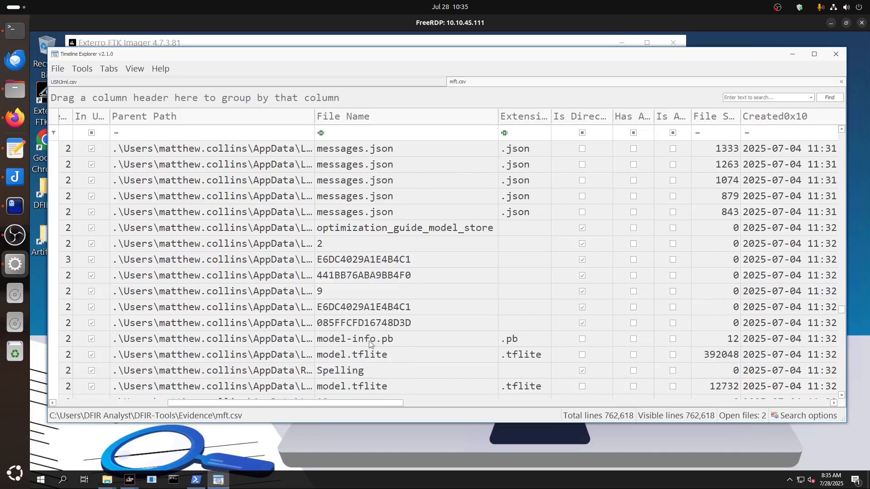
pyautogui.scroll(10, 369, 344)
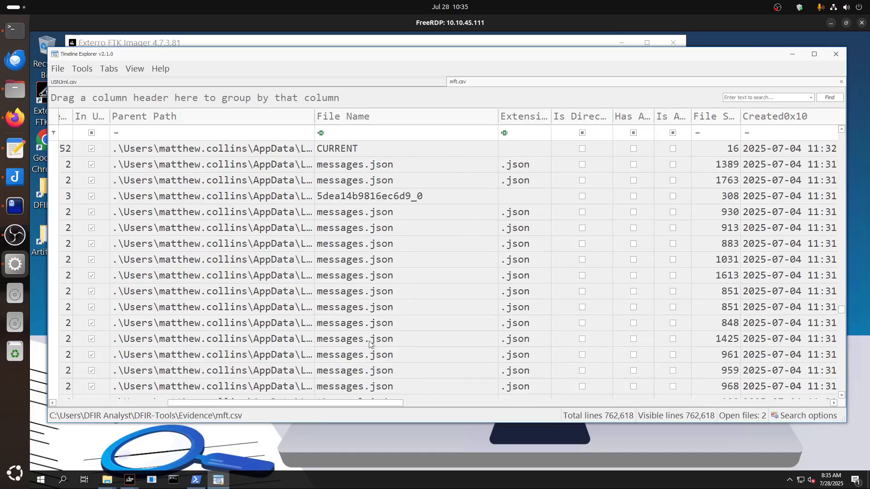
pyautogui.scroll(10, 368, 342)
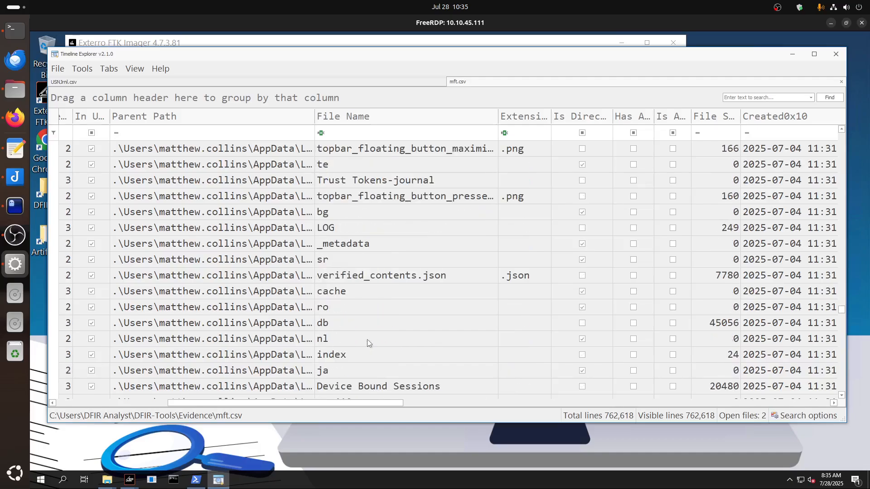
pyautogui.scroll(12, 367, 339)
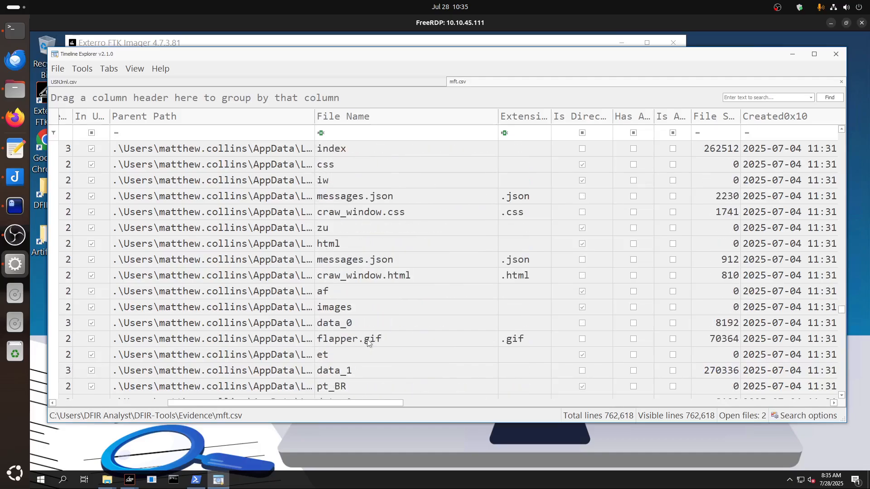
pyautogui.scroll(10, 367, 342)
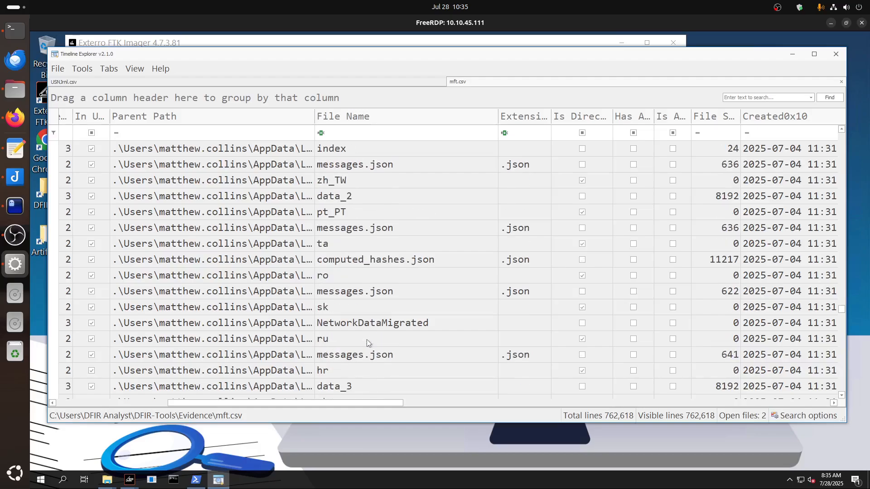
pyautogui.scroll(8, 367, 343)
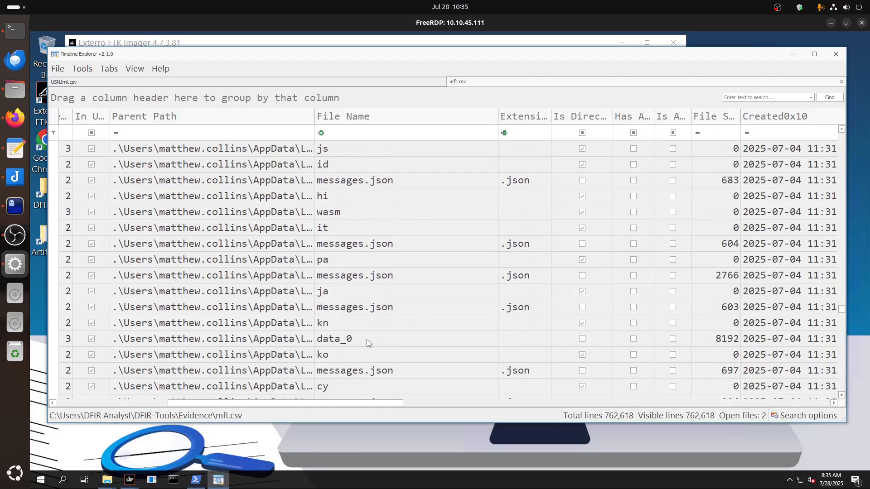
pyautogui.scroll(5, 374, 339)
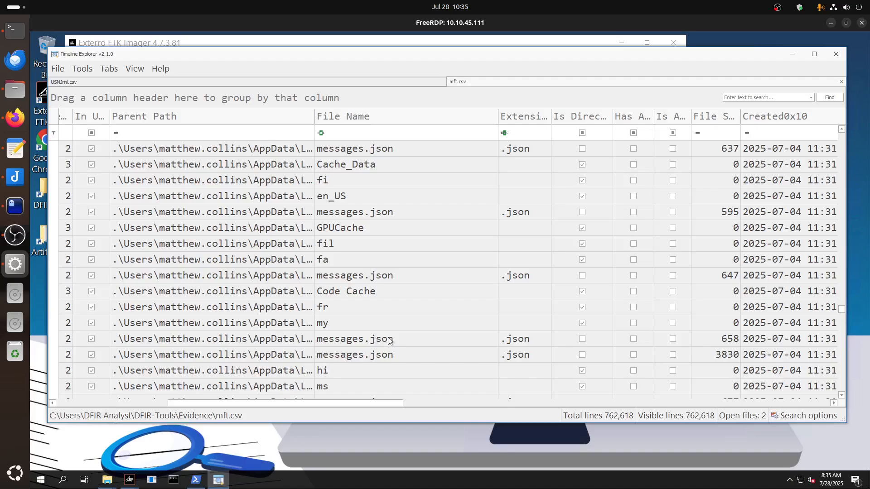
pyautogui.scroll(1, 390, 337)
pyautogui.scroll(12, 396, 333)
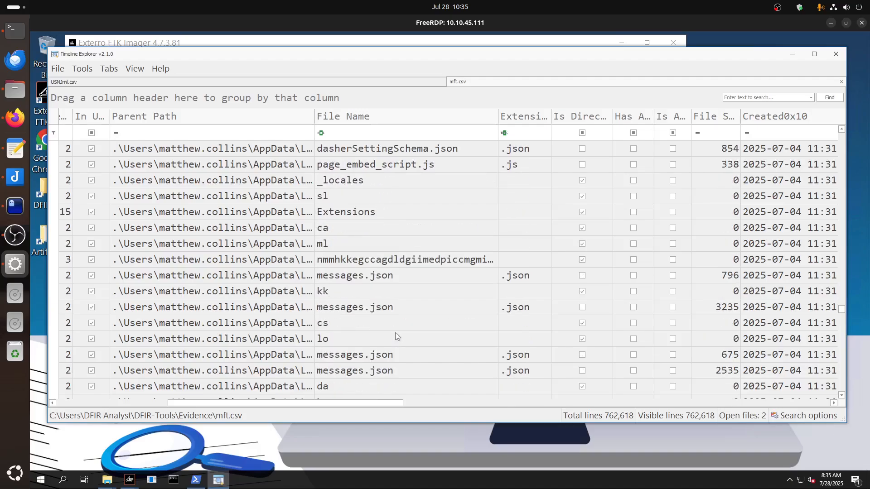
pyautogui.scroll(6, 395, 336)
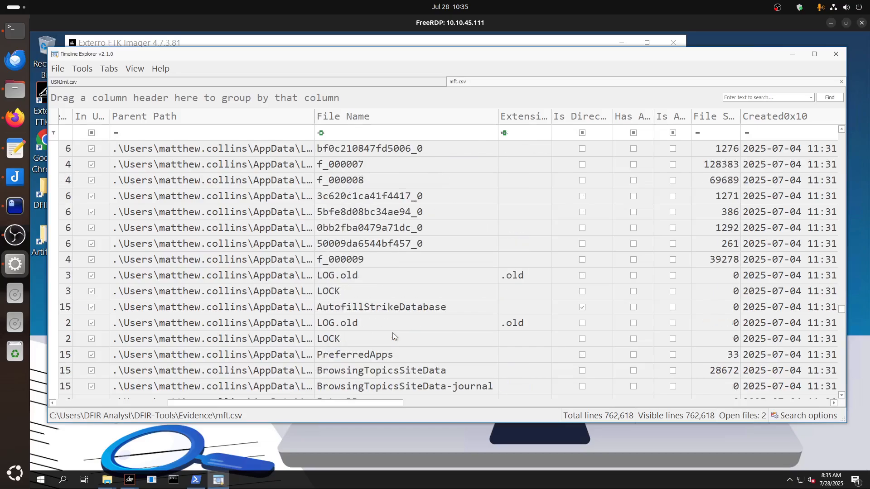
pyautogui.scroll(5, 393, 336)
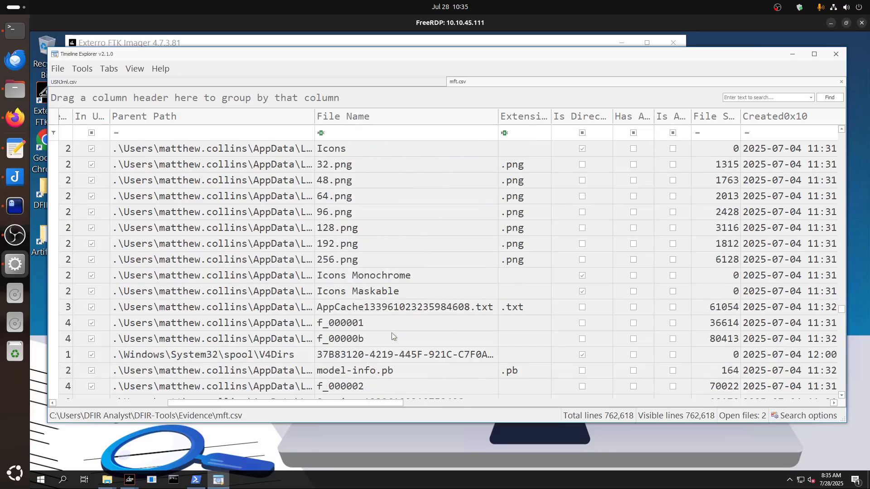
pyautogui.scroll(3, 392, 336)
pyautogui.scroll(8, 379, 334)
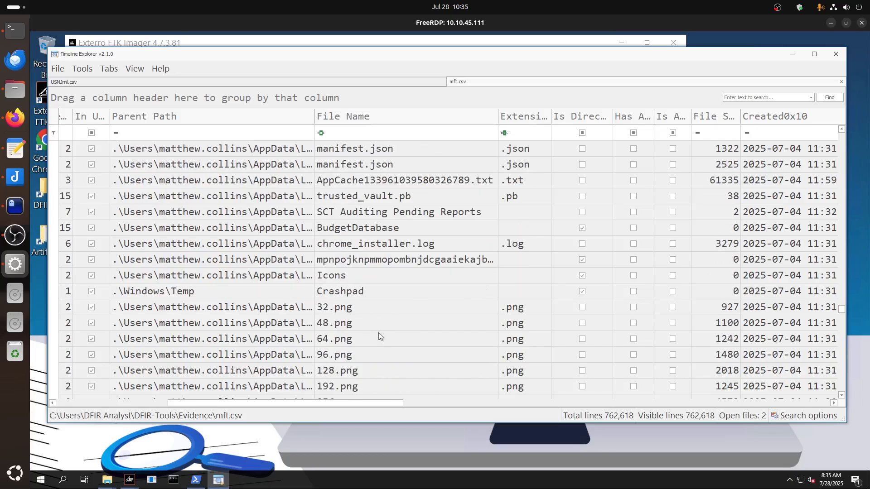
pyautogui.scroll(8, 379, 336)
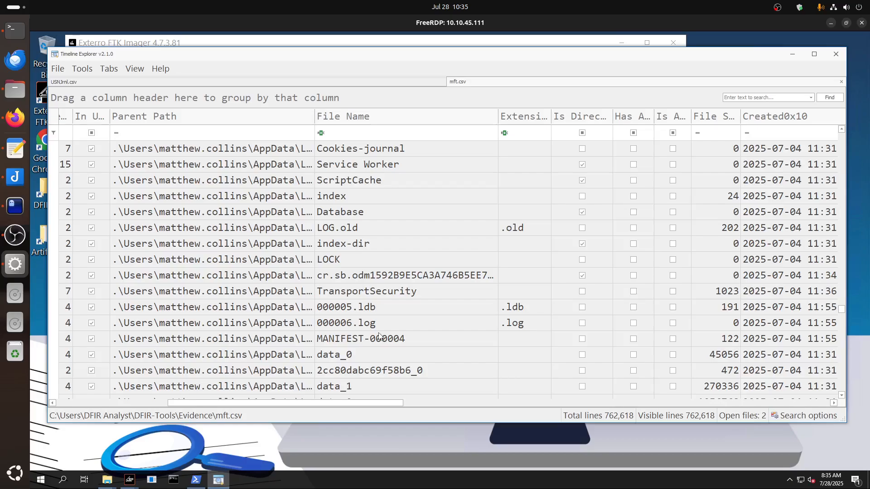
pyautogui.scroll(5, 381, 326)
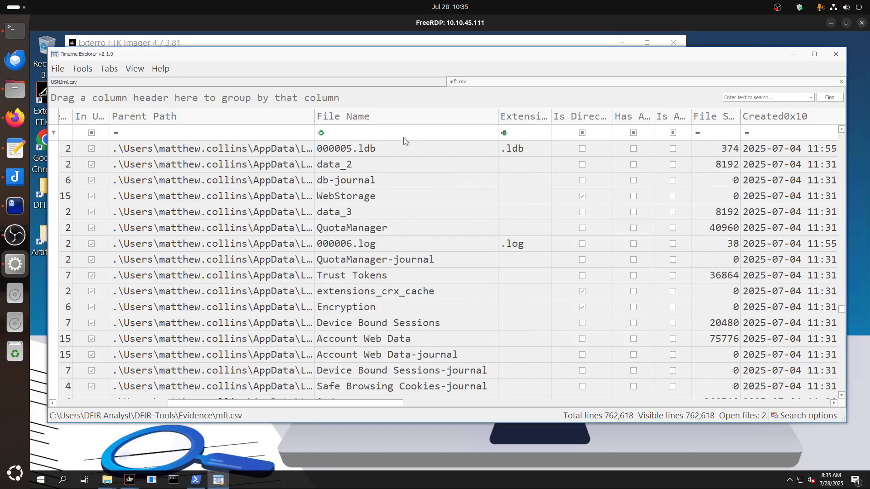
# Filter the mft.csv Extension column to .zip and check the matching record's parent path, file name and Created0x10 time.
pyautogui.click(548, 111)
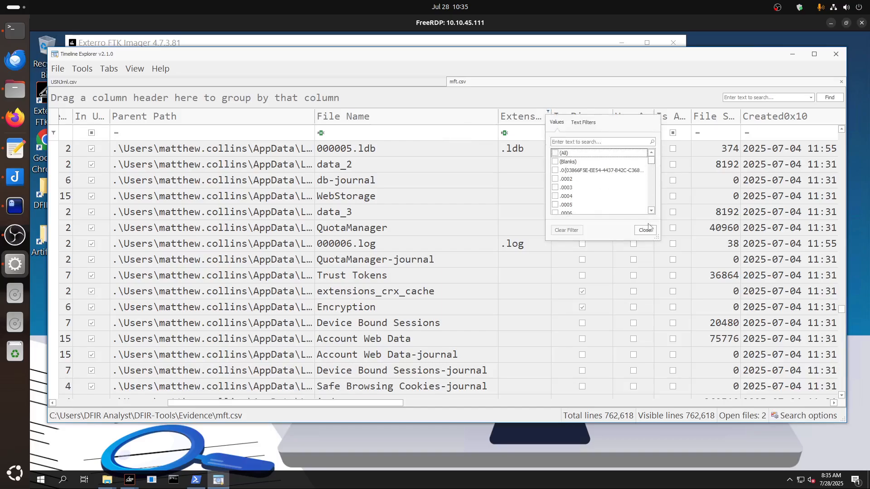
pyautogui.moveTo(652, 160); pyautogui.dragTo(649, 225)
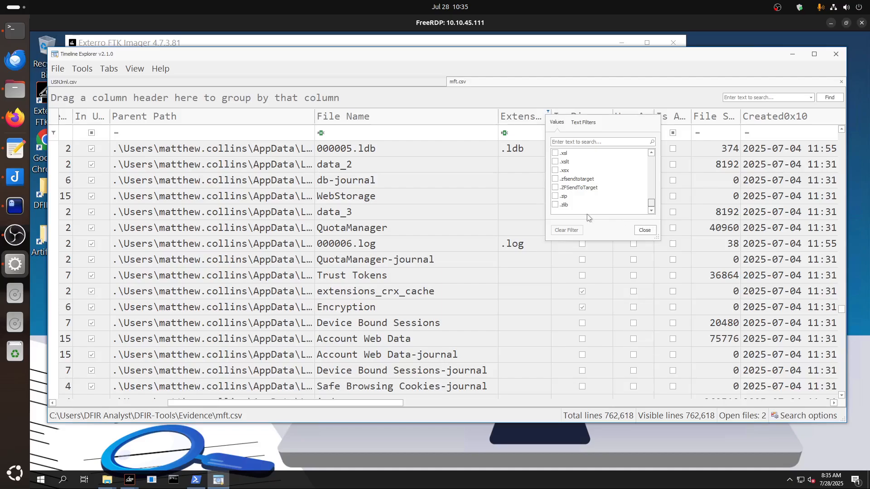
pyautogui.click(556, 198)
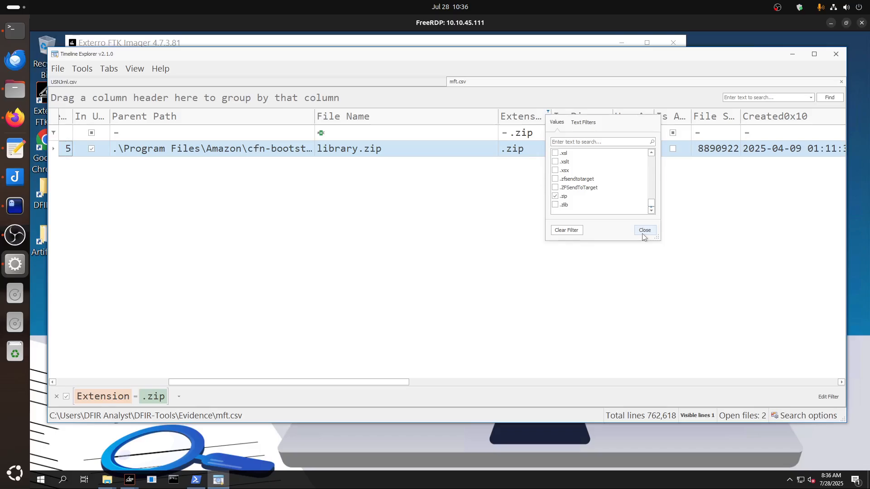
pyautogui.click(644, 230)
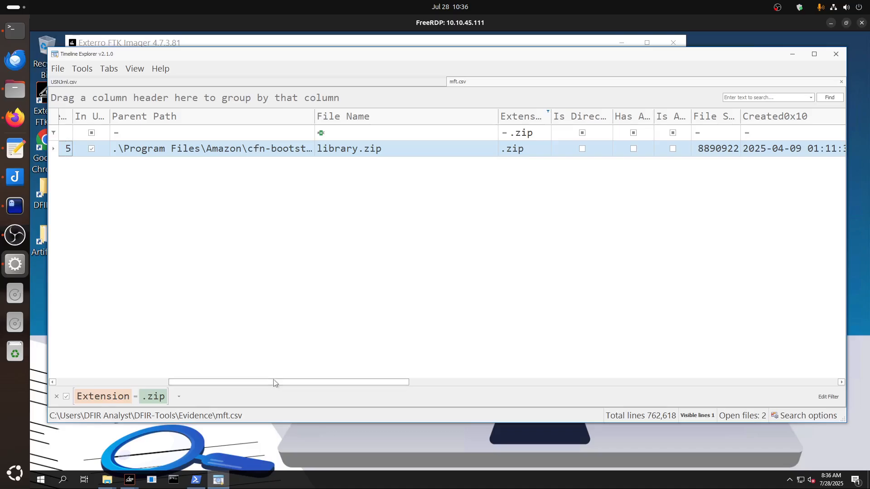
pyautogui.moveTo(274, 383)
pyautogui.mouseDown()
pyautogui.moveTo(178, 386)
pyautogui.moveTo(284, 387)
pyautogui.mouseUp()
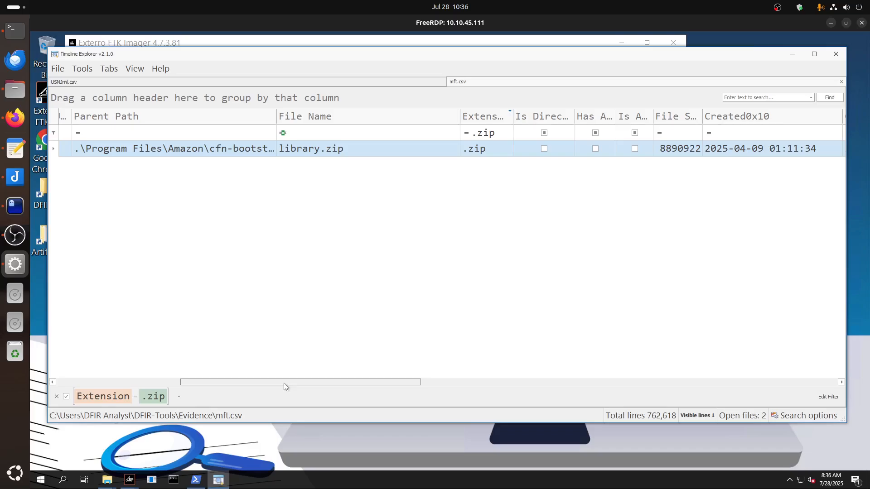
pyautogui.moveTo(284, 383); pyautogui.dragTo(281, 383)
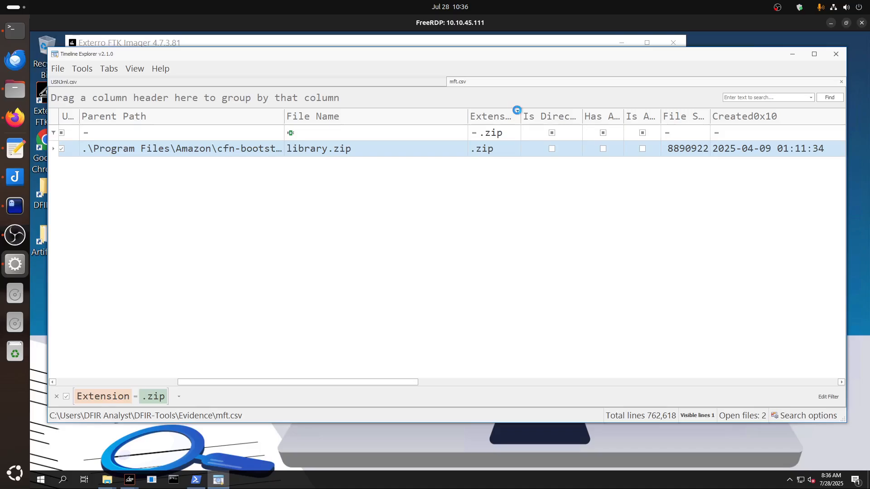
# Remove the .zip filter from the Extension column of mft.csv.
pyautogui.click(517, 111)
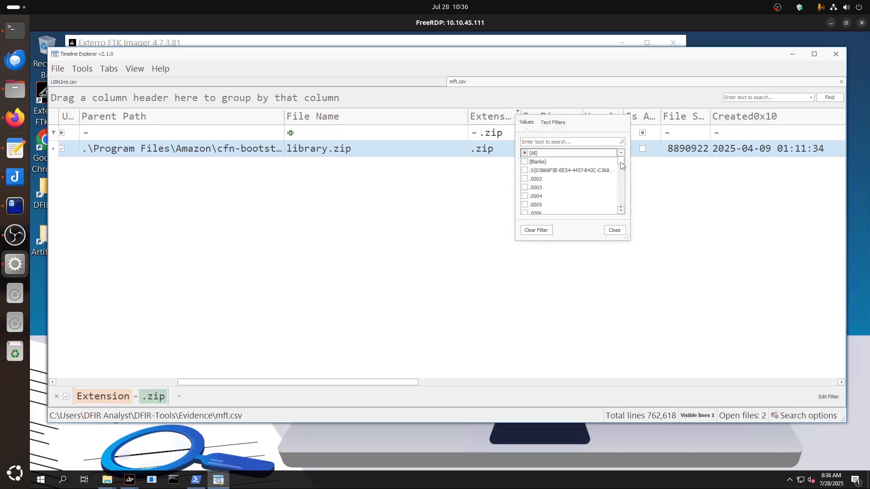
pyautogui.moveTo(622, 165); pyautogui.dragTo(624, 214)
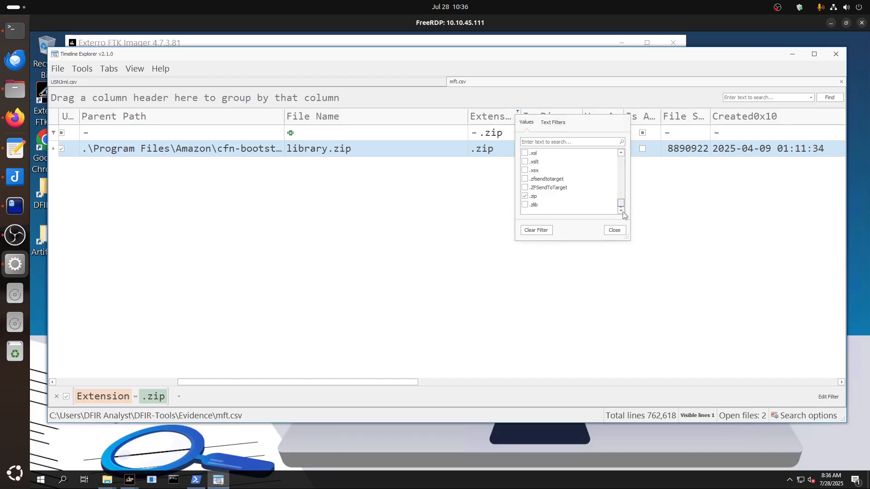
pyautogui.click(526, 197)
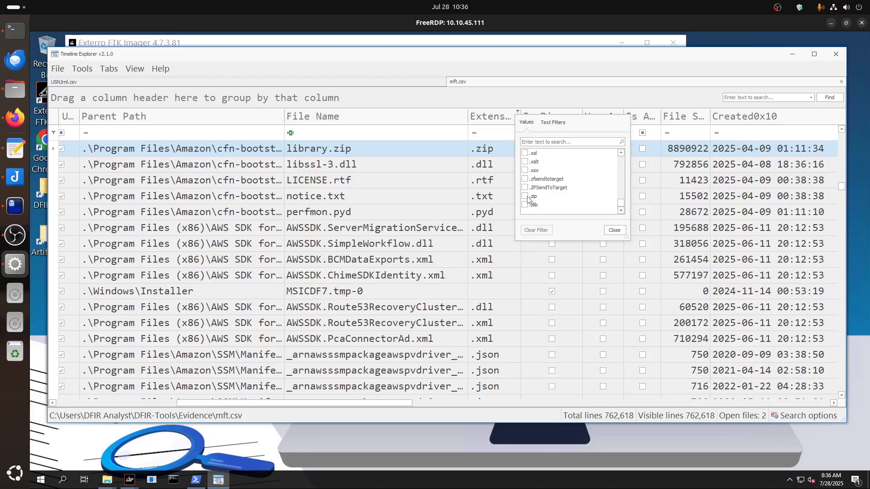
pyautogui.click(615, 230)
# Search mft.csv for ".zip" and review the matching file names, including the Zone.Identifier record in the Downloads folder.
pyautogui.click(746, 97)
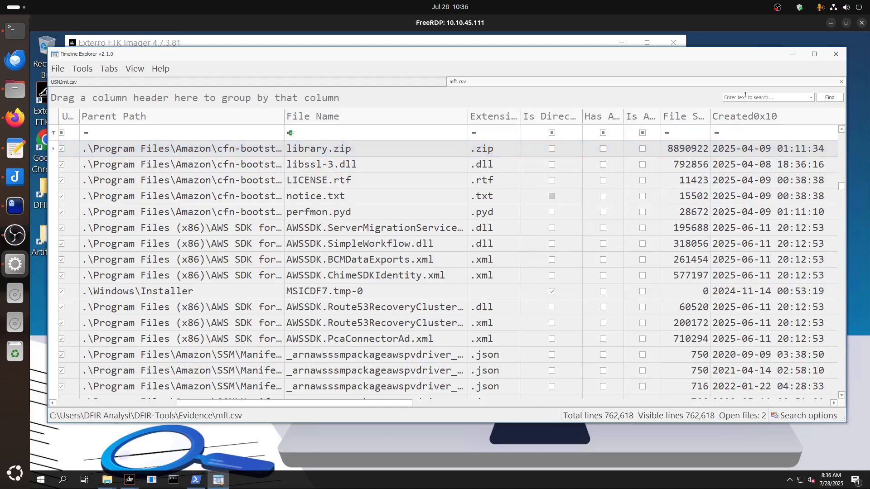
pyautogui.write('./zip')
pyautogui.press('BackSpace')
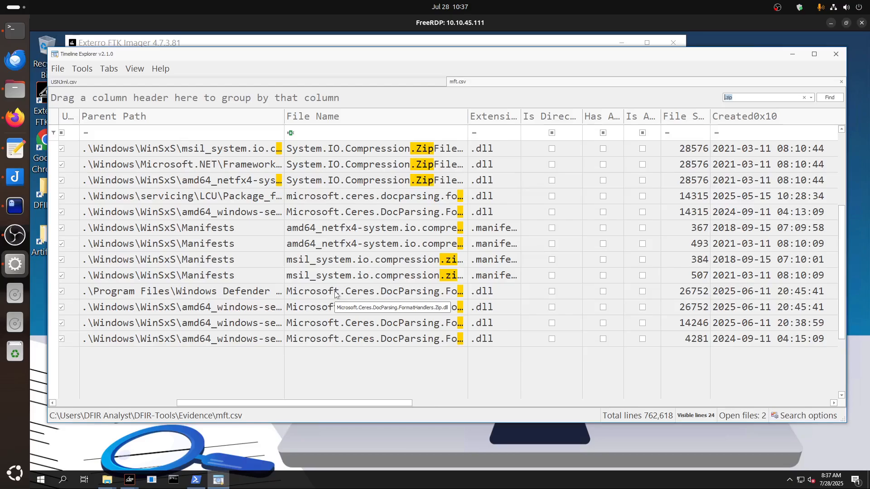
pyautogui.scroll(3, 335, 294)
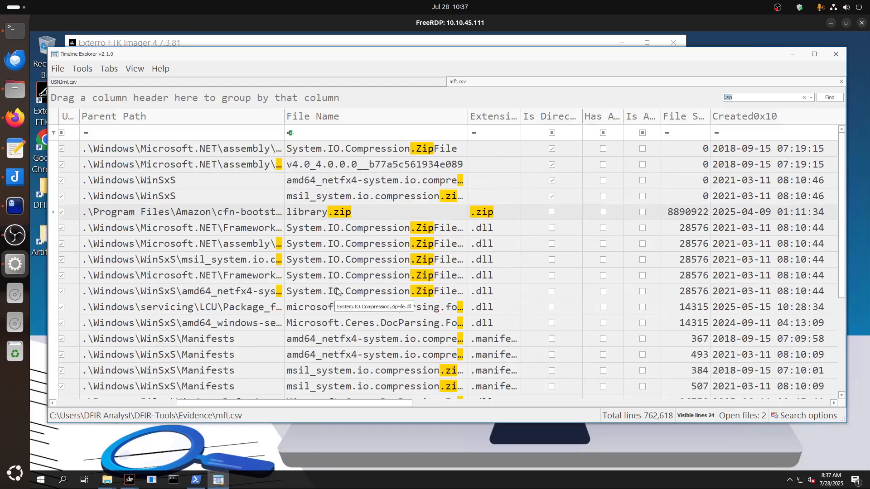
pyautogui.scroll(-5, 337, 291)
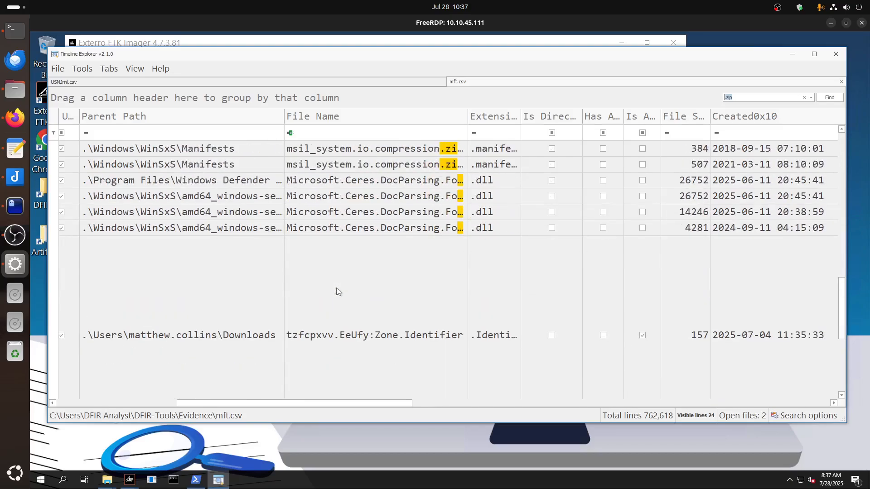
pyautogui.scroll(1, 337, 291)
pyautogui.scroll(-2, 336, 291)
pyautogui.scroll(3, 337, 292)
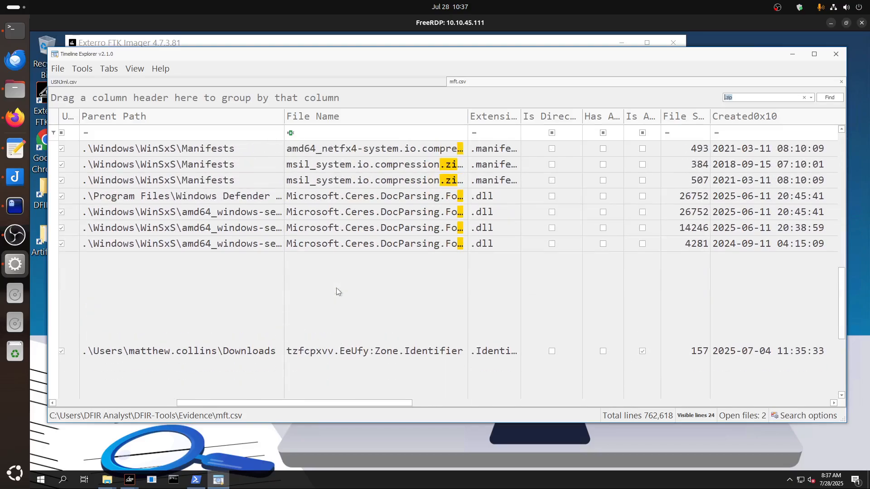
pyautogui.scroll(1, 336, 287)
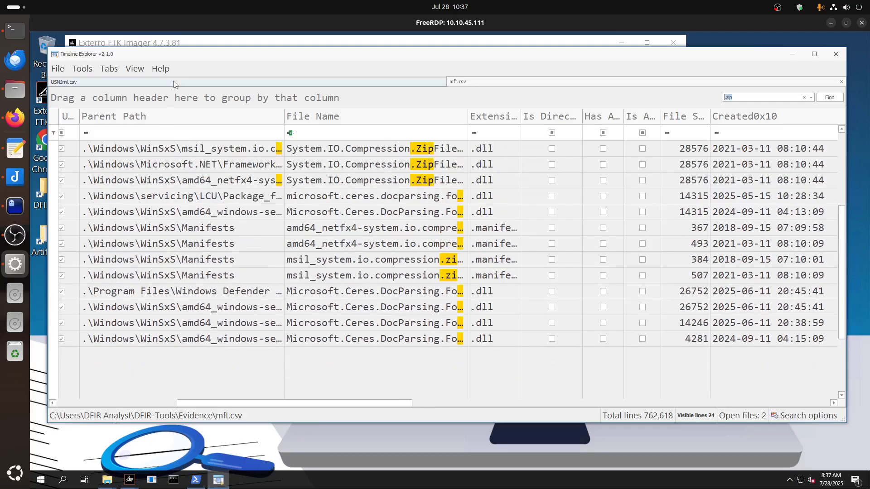
# Compare the HiddenFile.zip records in USNJrnl.csv with the .zip search matches in mft.csv.
pyautogui.click(173, 81)
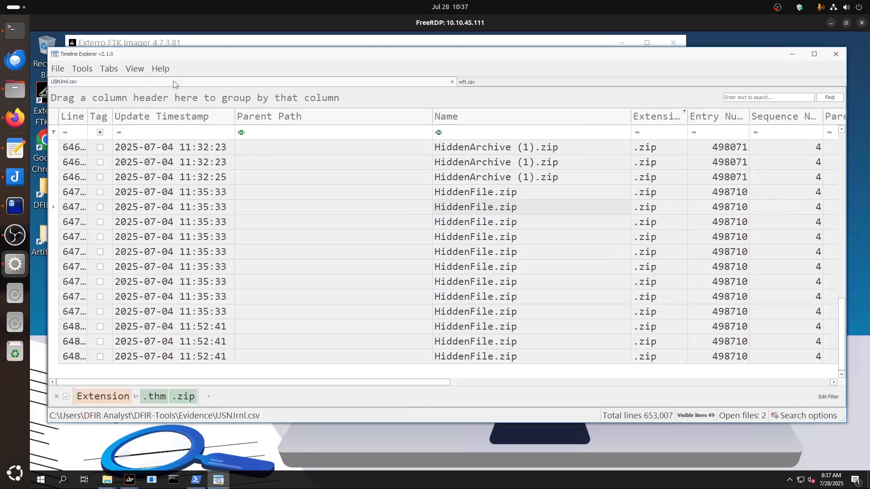
pyautogui.click(473, 238)
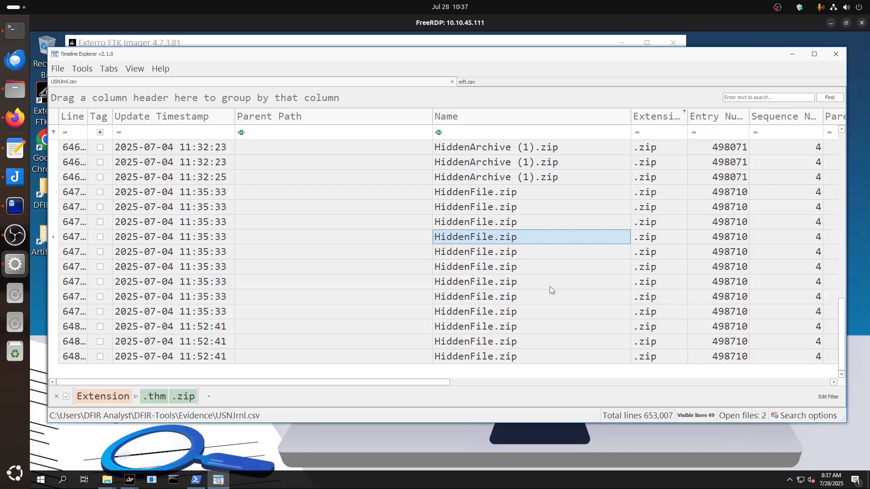
pyautogui.click(488, 81)
pyautogui.scroll(3, 431, 276)
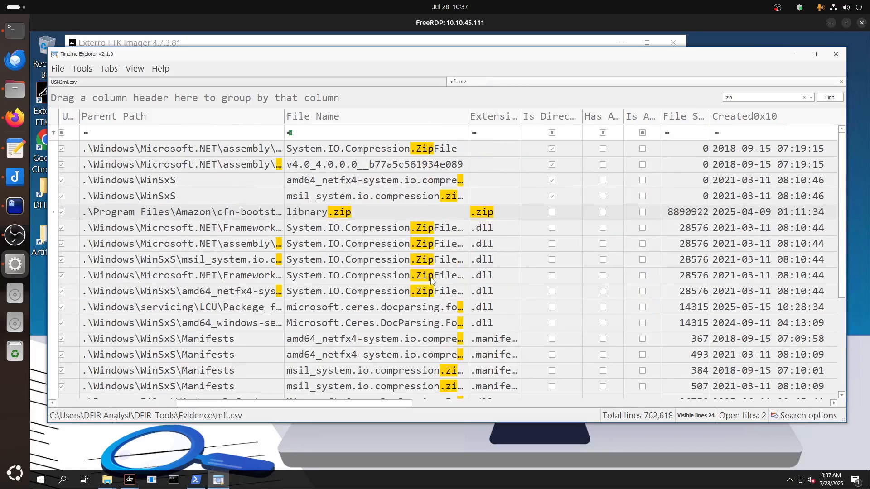
pyautogui.scroll(-5, 431, 275)
pyautogui.scroll(3, 431, 275)
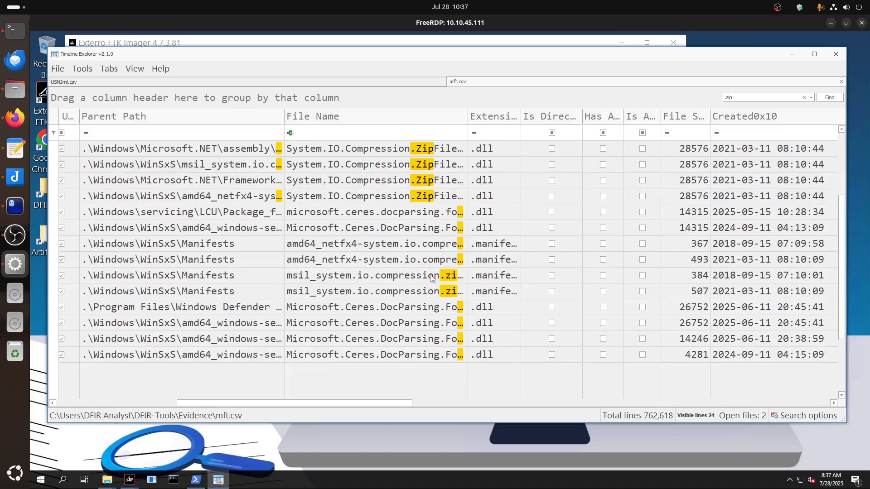
pyautogui.scroll(2, 431, 278)
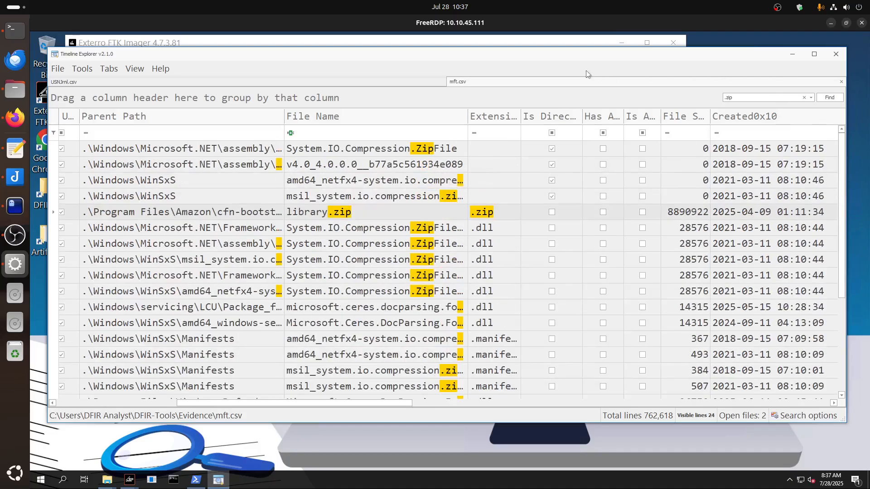
# Close mft.csv and reopen it from the Evidence folder.
pyautogui.click(841, 81)
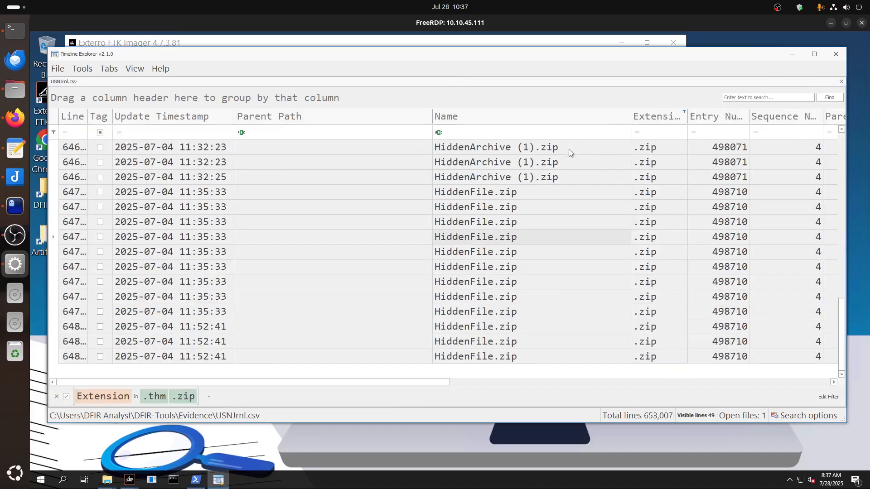
pyautogui.click(58, 68)
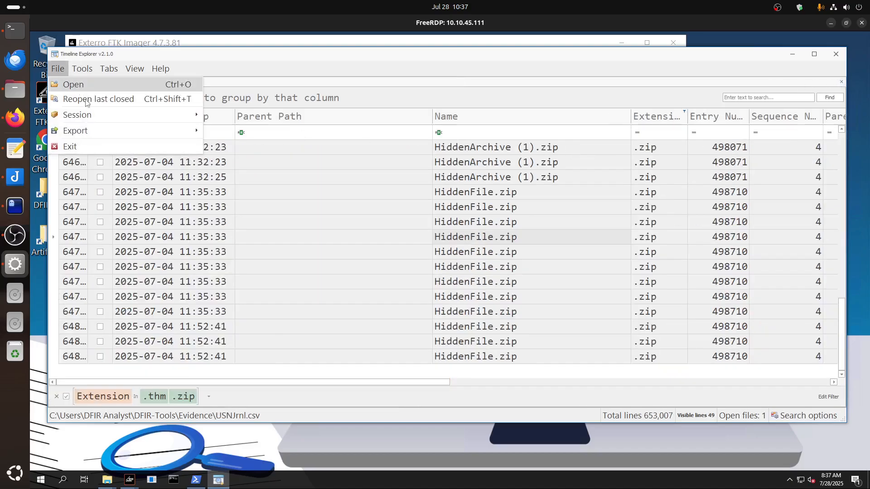
pyautogui.click(72, 85)
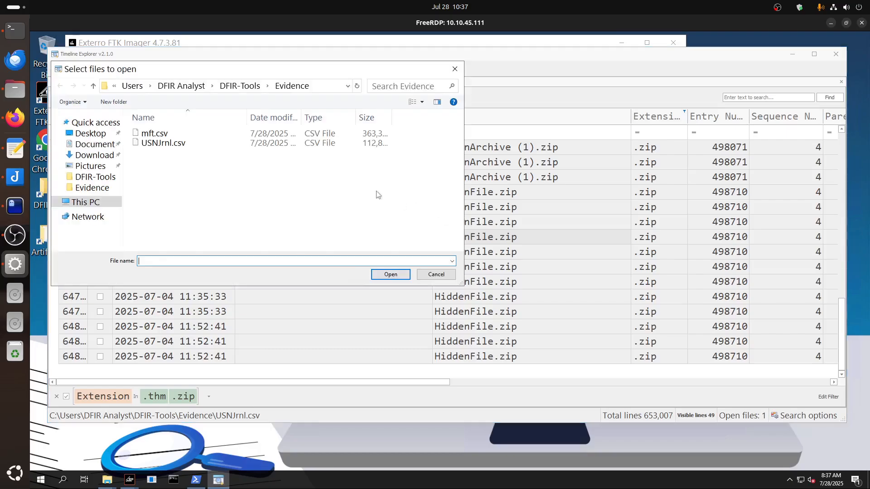
pyautogui.click(154, 134)
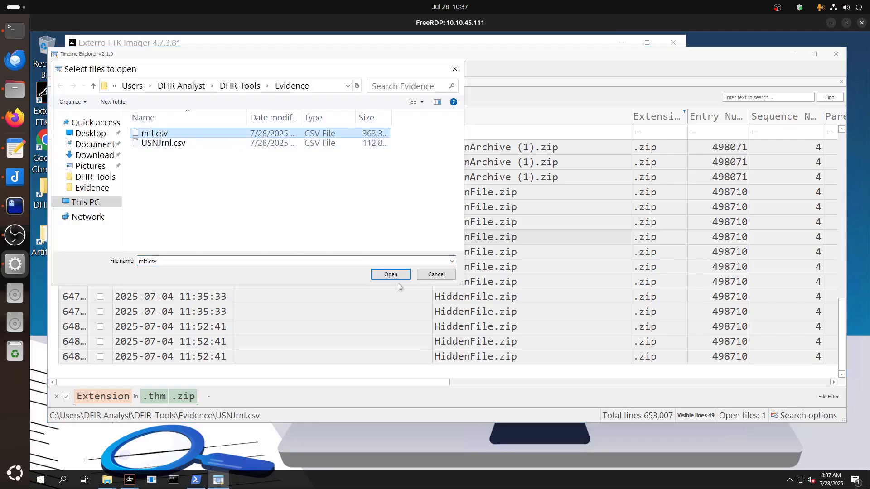
pyautogui.click(389, 274)
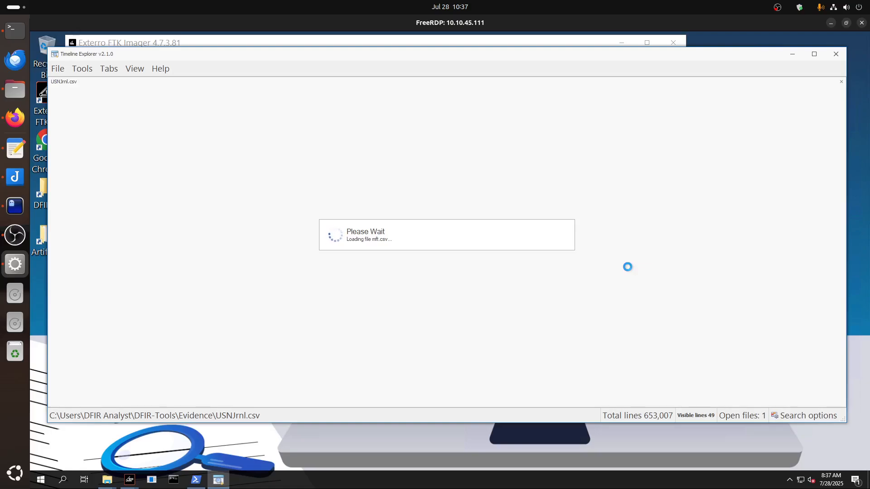
pyautogui.click(15, 235)
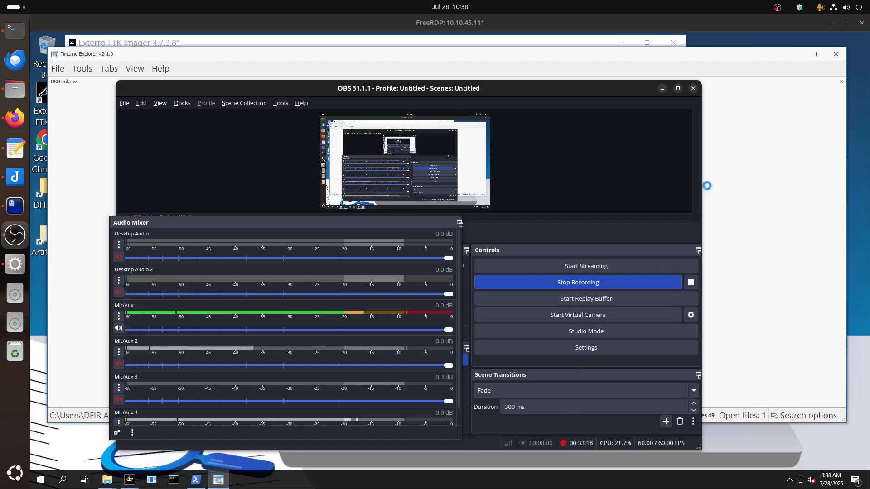
pyautogui.click(662, 89)
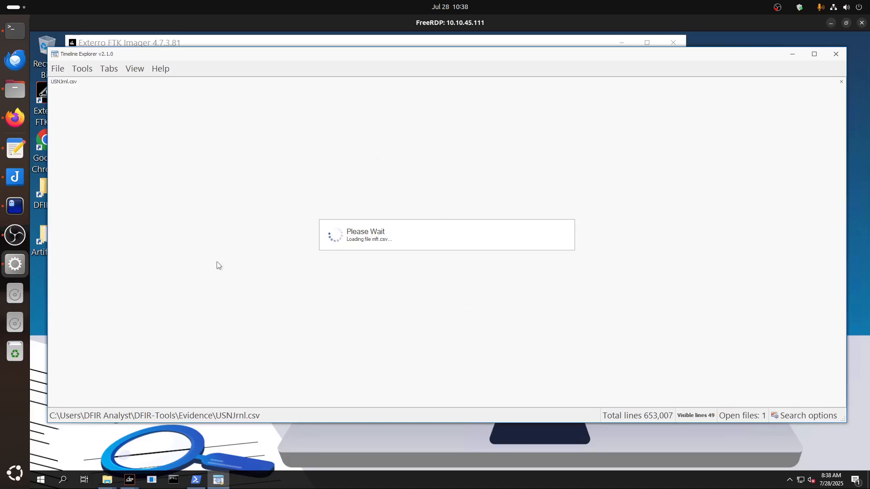
# Switch to the vim notes, reread the incident questions about the ransomware download URL and original file name, and return to Timeline Explorer.
pyautogui.click(16, 206)
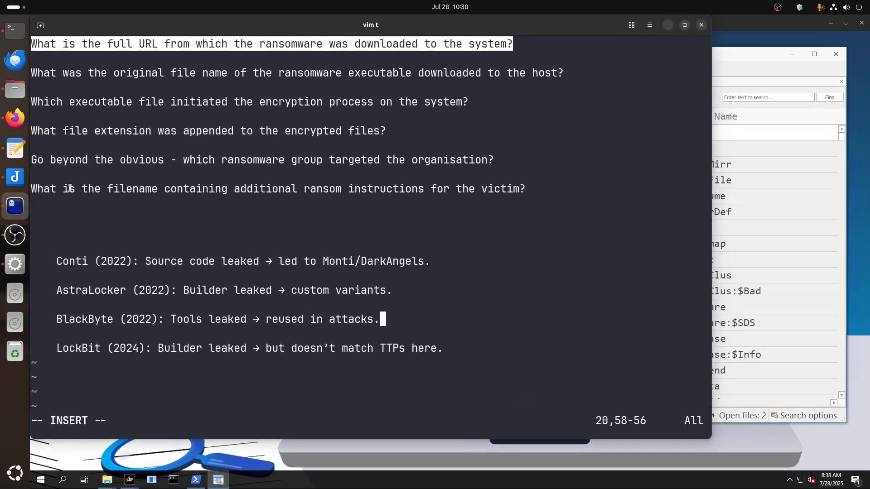
pyautogui.moveTo(80, 131); pyautogui.dragTo(152, 117)
pyautogui.click(139, 96)
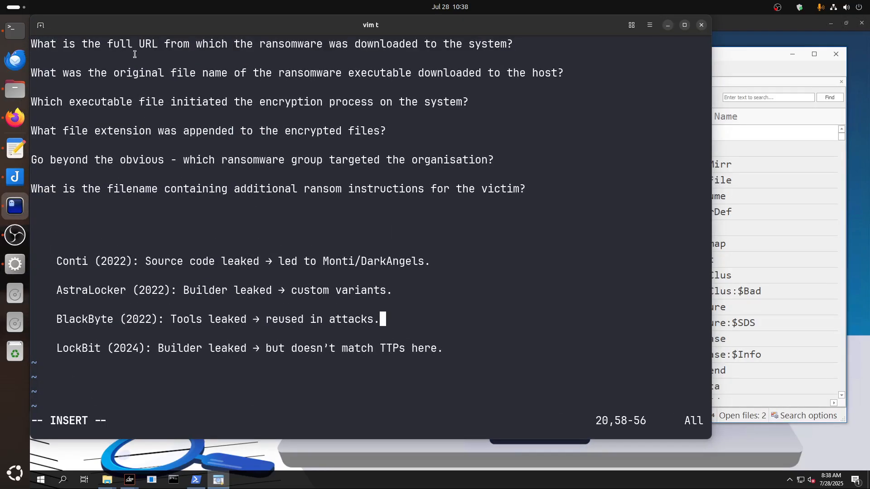
pyautogui.click(668, 26)
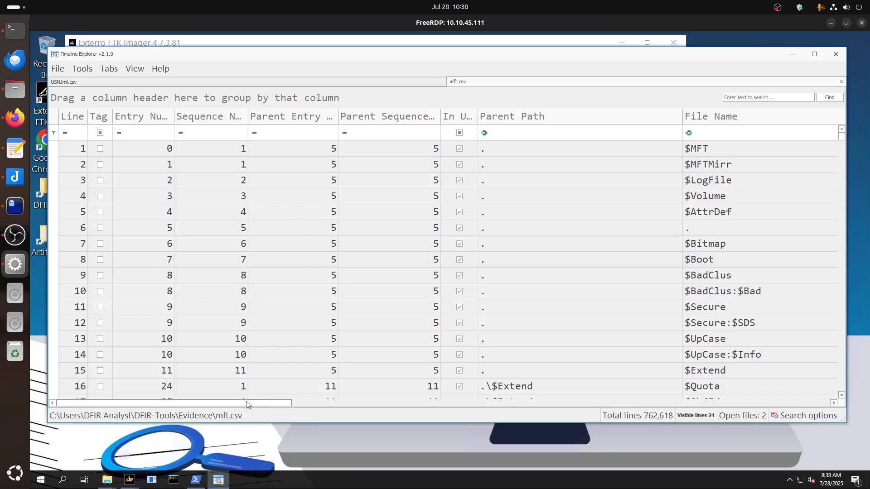
# Try filtering the reopened mft.csv by the .zip extension, and remove the filter again.
pyautogui.moveTo(250, 403); pyautogui.dragTo(383, 406)
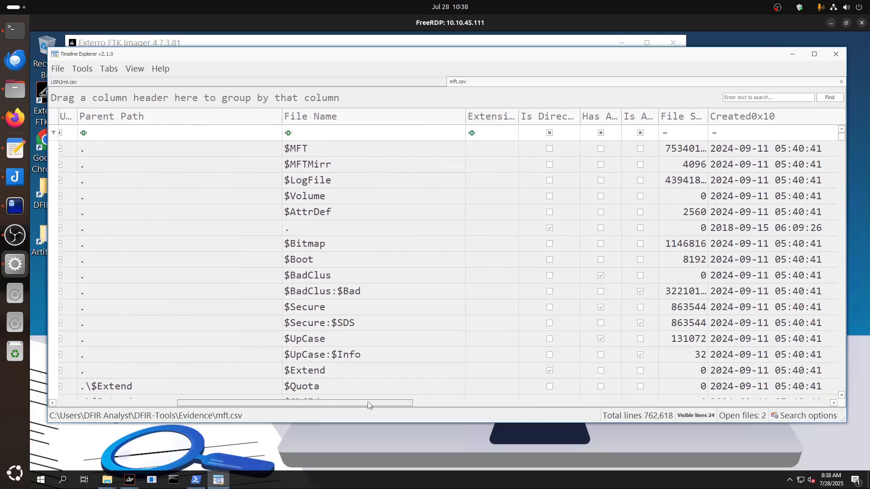
pyautogui.click(515, 111)
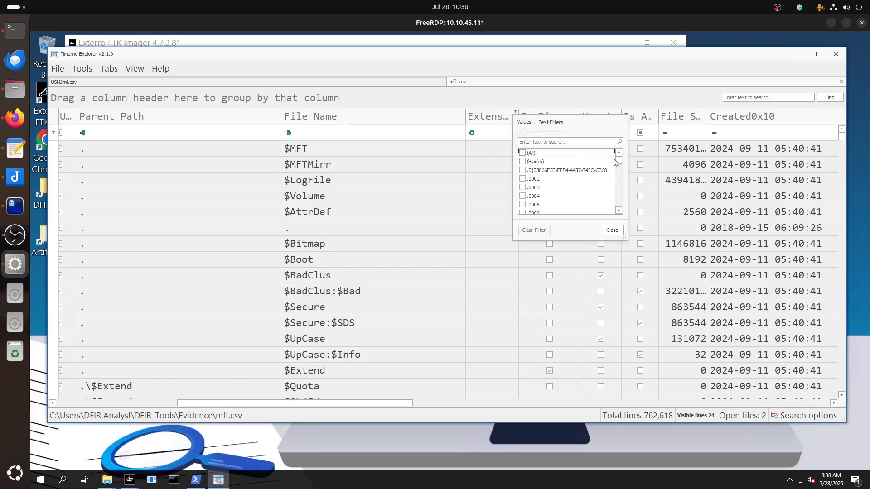
pyautogui.scroll(-15, 620, 190)
pyautogui.click(523, 196)
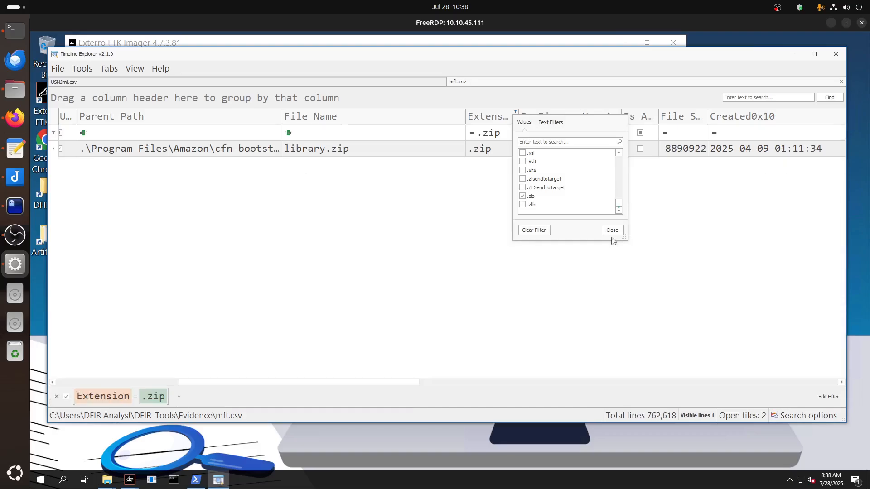
pyautogui.click(522, 196)
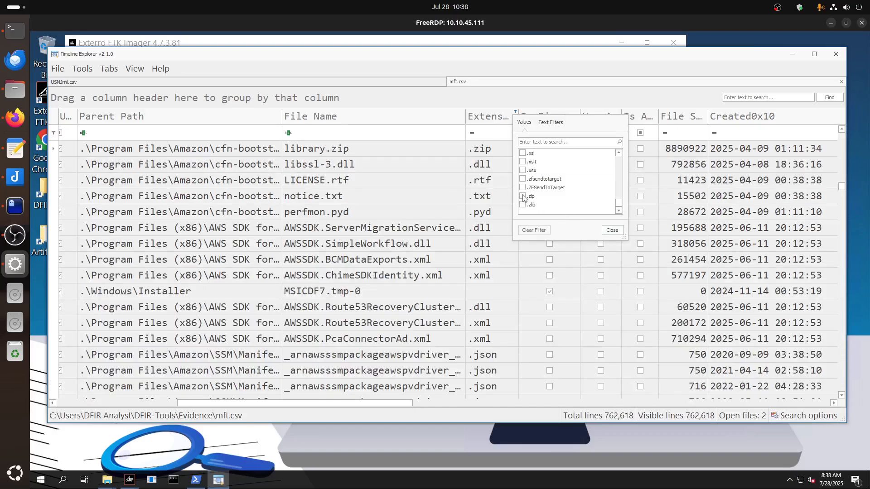
pyautogui.click(612, 230)
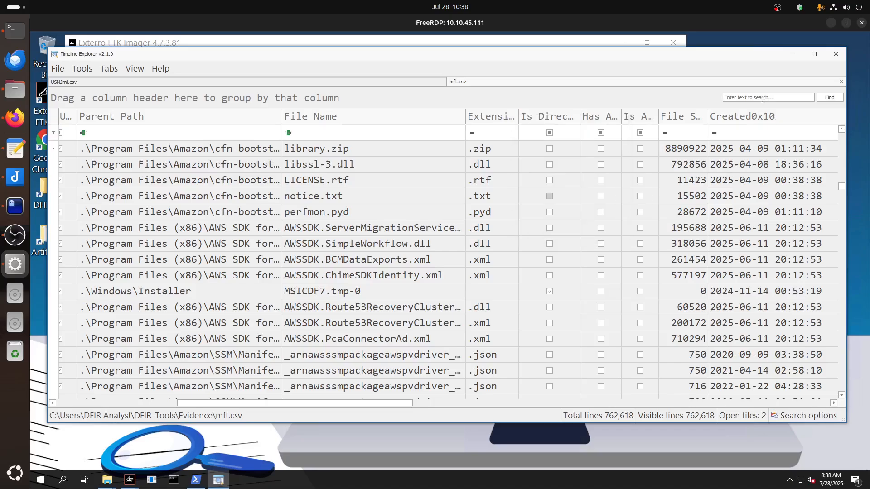
# Search mft.csv for pb.exe and examine the zone contents and creation timestamps of its matching records.
pyautogui.click(763, 98)
pyautogui.write('pb.exe')
pyautogui.press('Return')
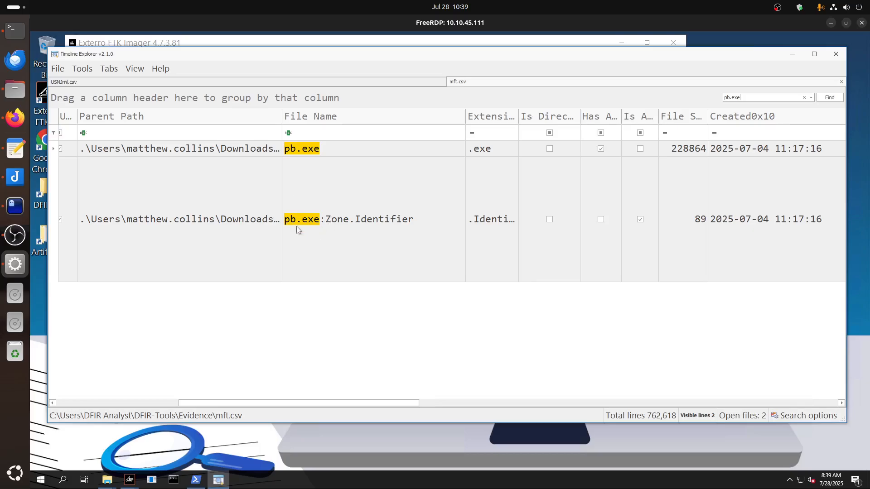
pyautogui.moveTo(290, 405); pyautogui.dragTo(737, 404)
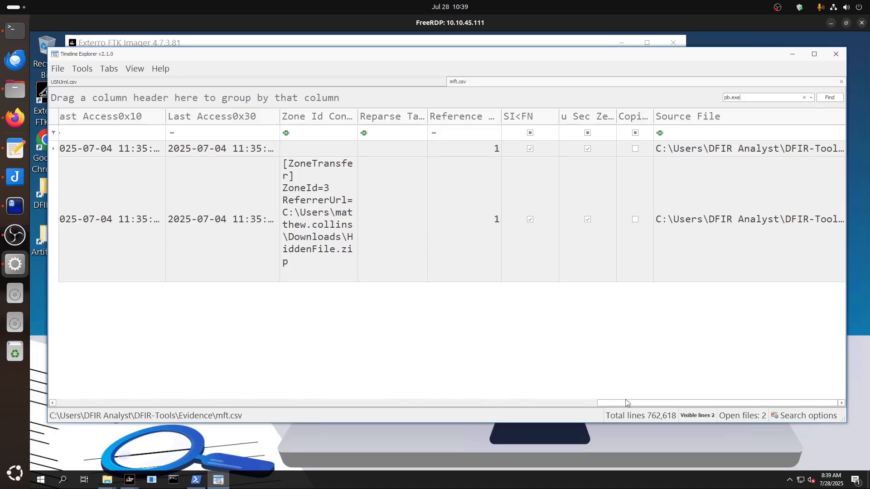
pyautogui.moveTo(628, 403); pyautogui.dragTo(503, 403)
pyautogui.moveTo(293, 389); pyautogui.dragTo(127, 383)
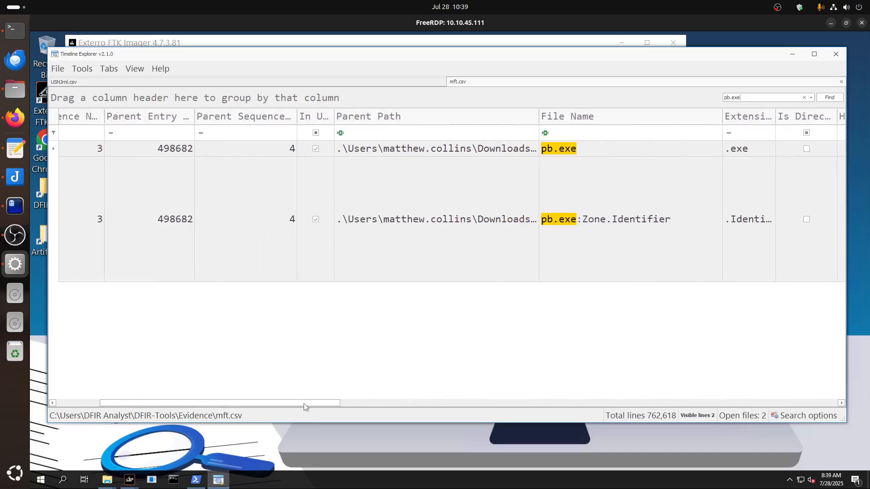
pyautogui.moveTo(304, 404); pyautogui.dragTo(439, 403)
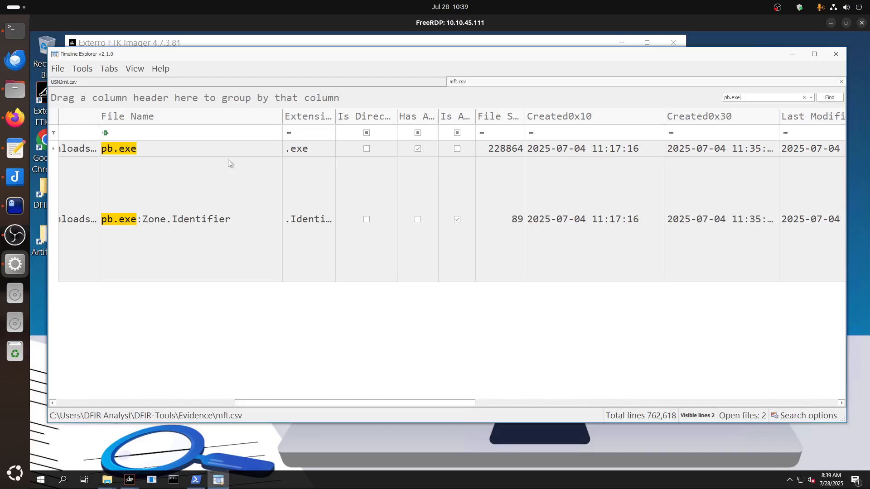
# Clear the pb.exe search and examine the mft.csv records surrounding and preceding pb.exe for the source archive.
pyautogui.click(805, 98)
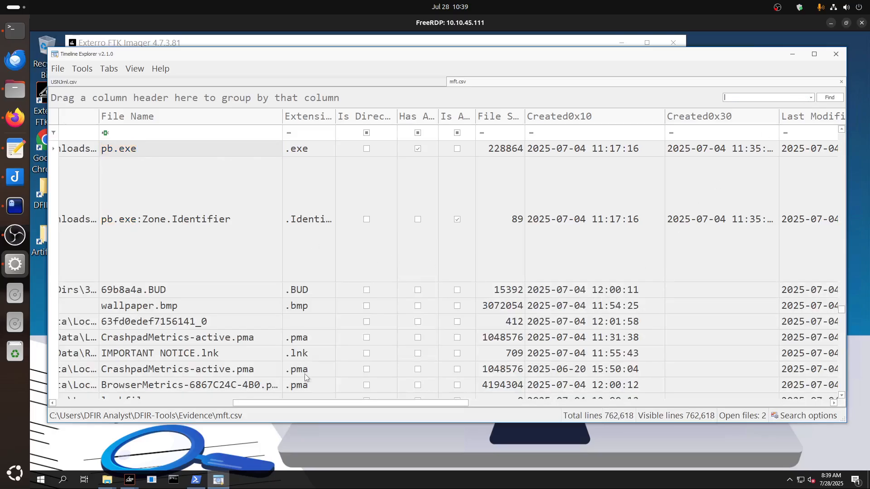
pyautogui.moveTo(267, 405); pyautogui.dragTo(200, 404)
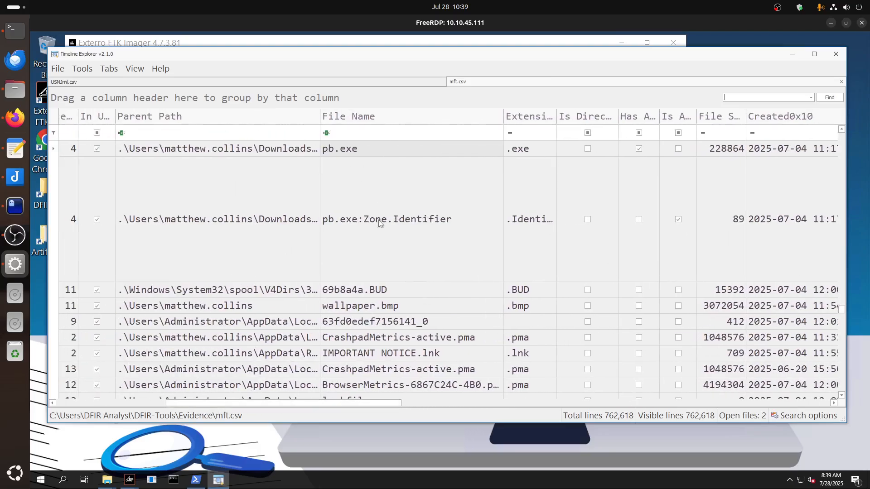
pyautogui.scroll(3, 407, 290)
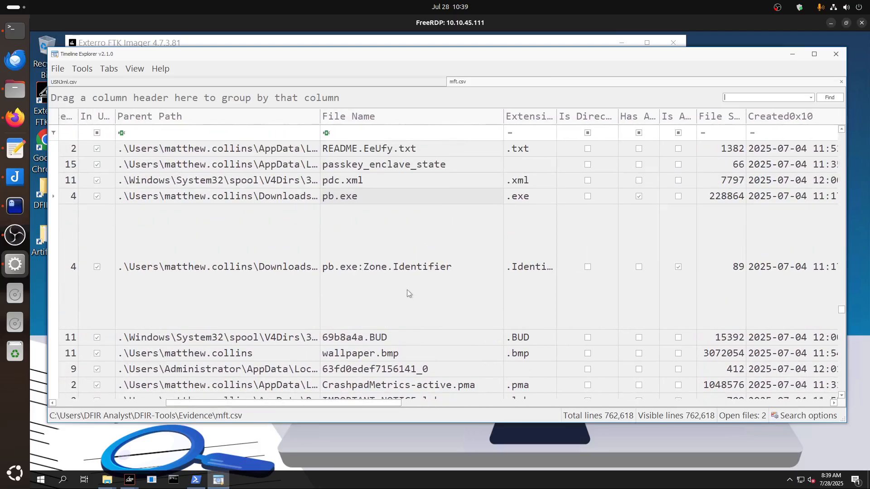
pyautogui.scroll(4, 407, 289)
pyautogui.scroll(5, 407, 290)
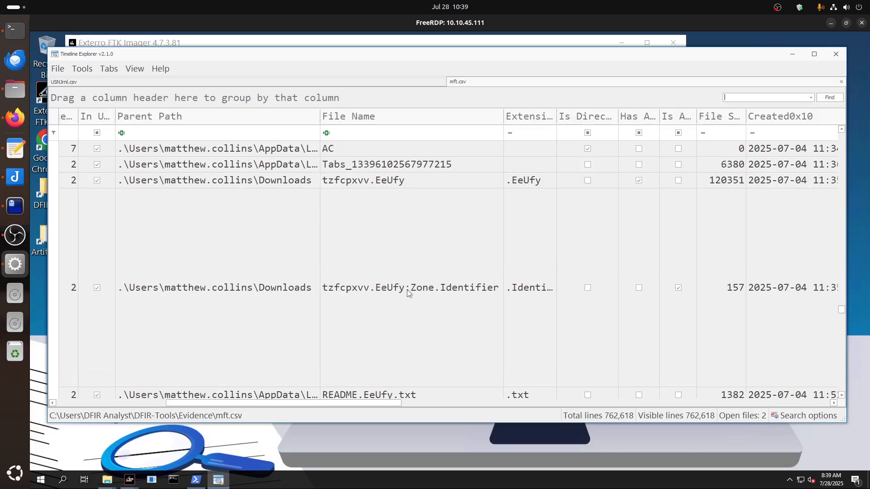
pyautogui.scroll(15, 407, 290)
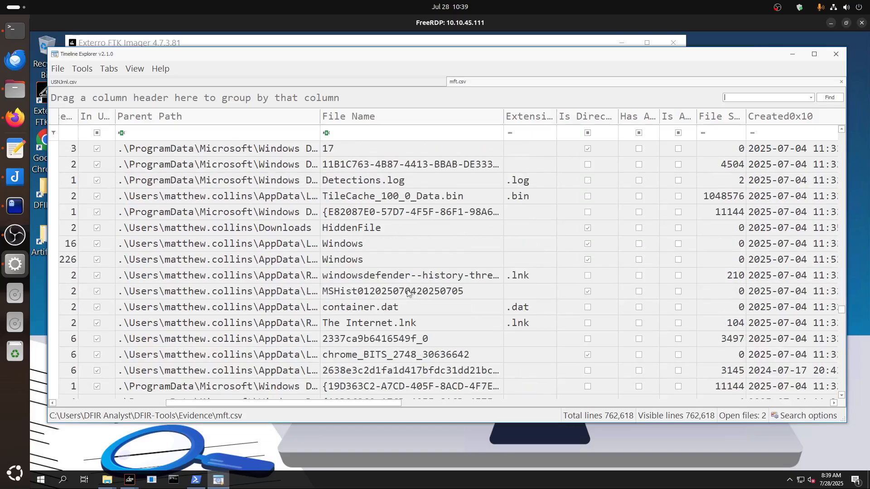
pyautogui.scroll(10, 407, 291)
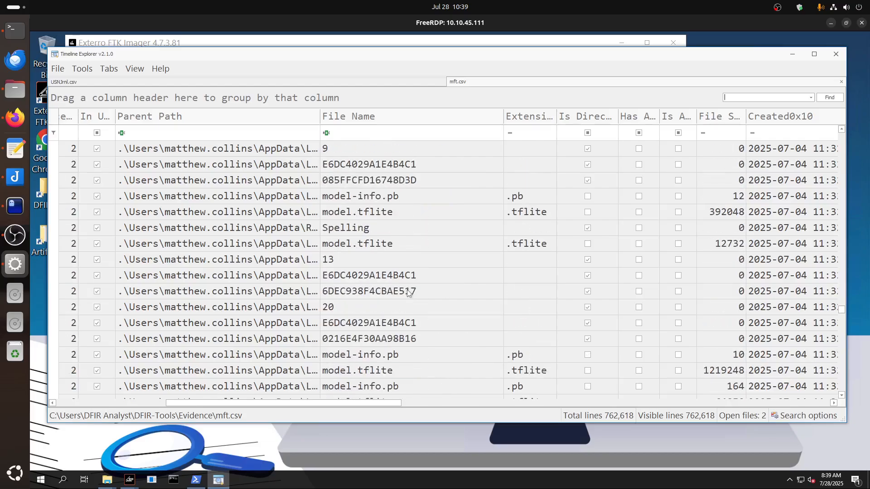
pyautogui.scroll(15, 408, 293)
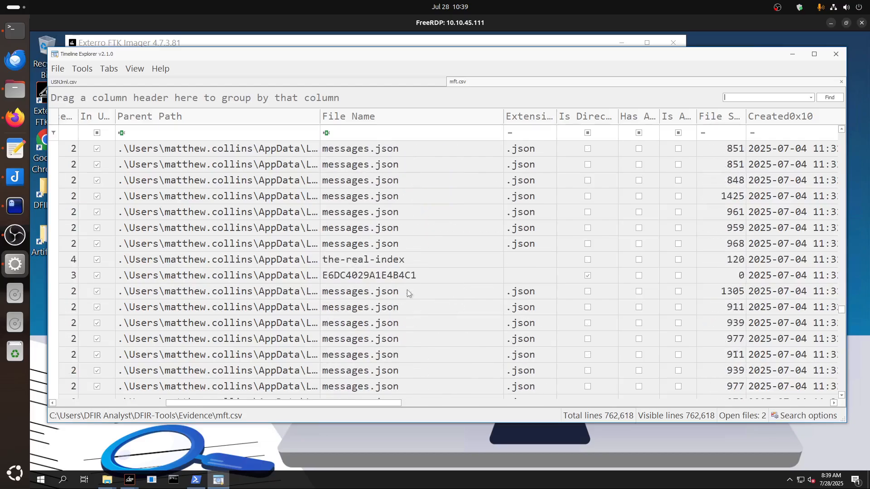
pyautogui.scroll(12, 407, 292)
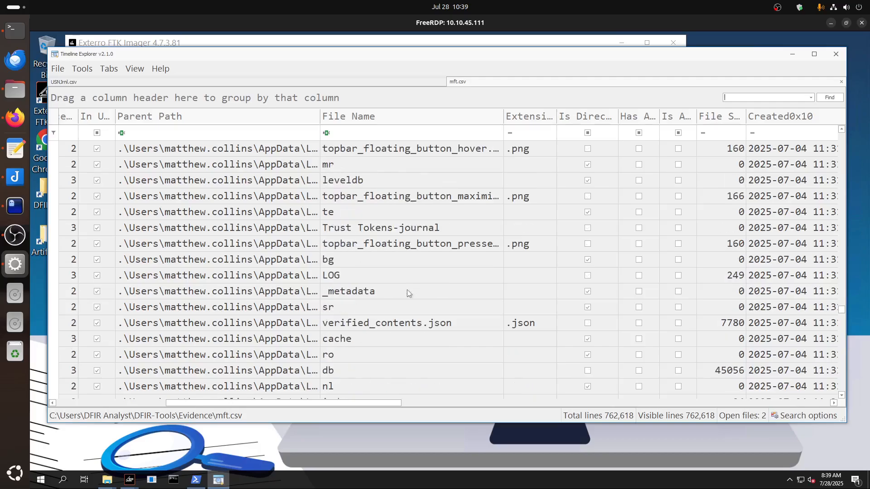
pyautogui.hotkey('ctrl', 'f')
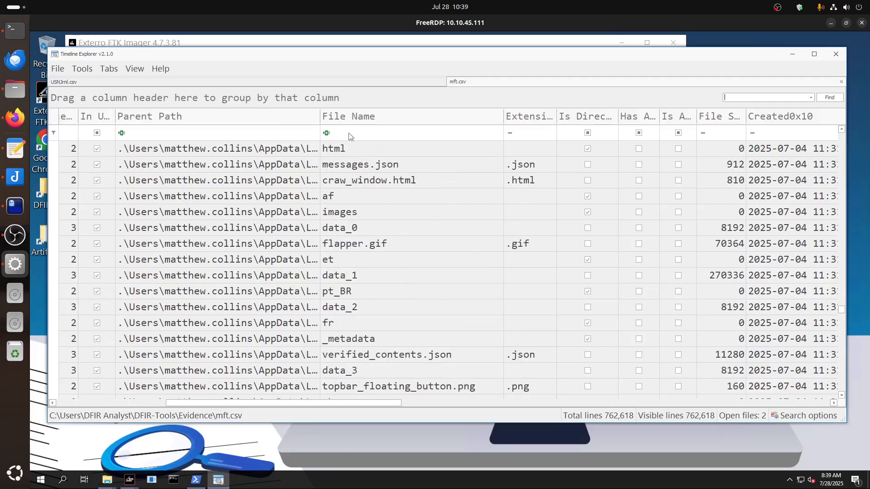
# Check the .zip record timestamps in USNJrnl.csv and look through the mft.csv file names and creation times leading up to pb.exe.
pyautogui.click(344, 84)
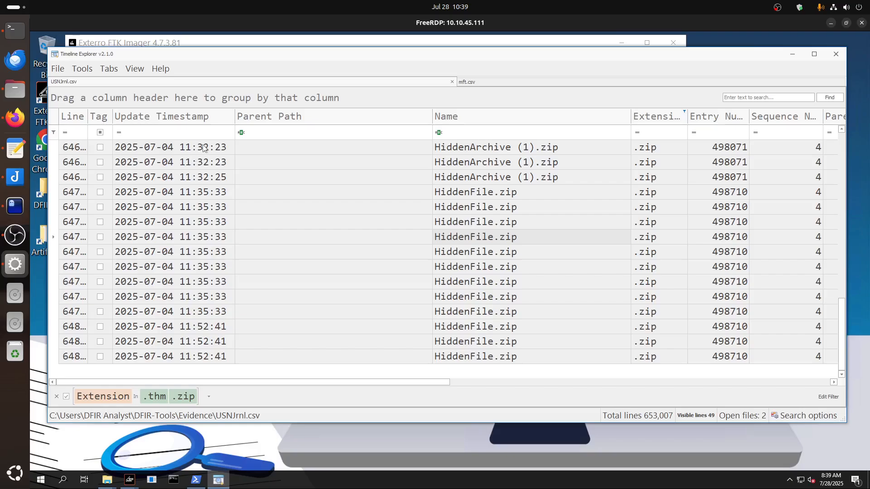
pyautogui.click(484, 84)
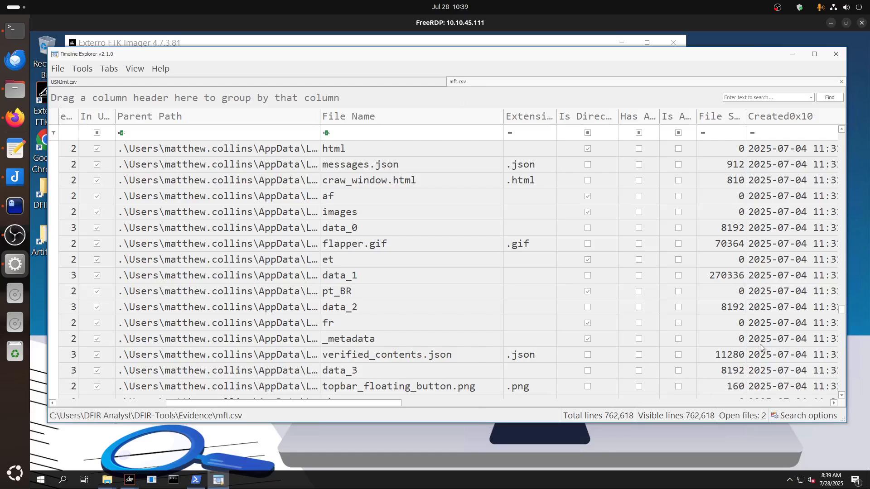
pyautogui.moveTo(351, 404); pyautogui.dragTo(401, 404)
pyautogui.scroll(-10, 323, 318)
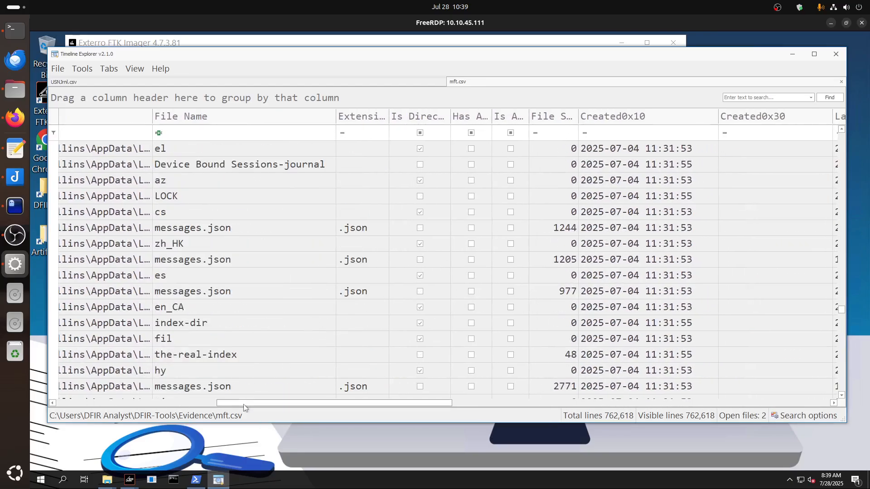
pyautogui.moveTo(244, 403); pyautogui.dragTo(168, 402)
pyautogui.scroll(-15, 499, 340)
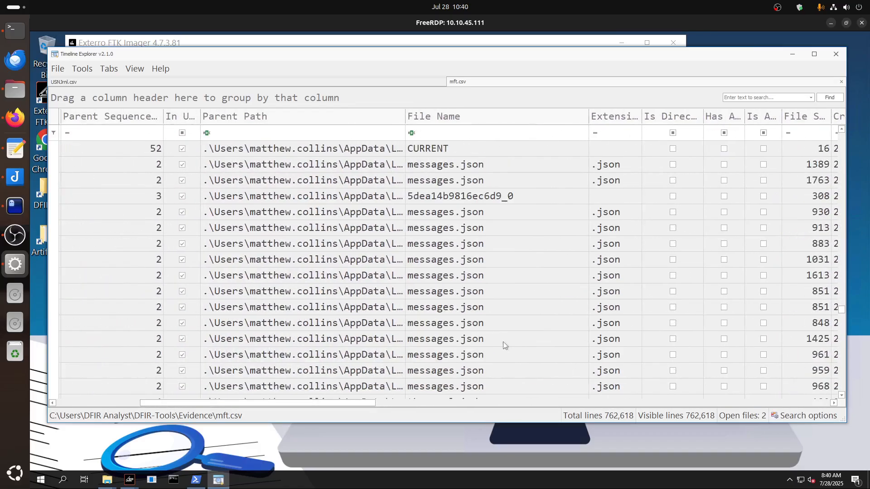
pyautogui.scroll(-7, 501, 346)
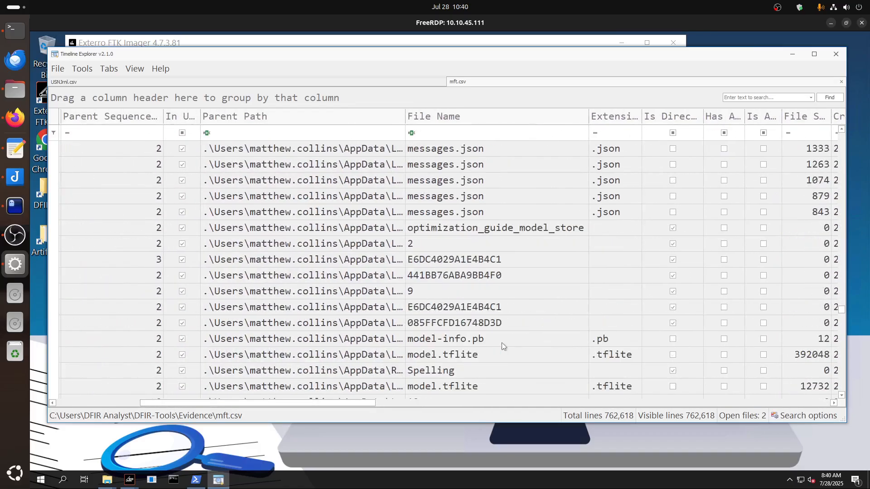
pyautogui.scroll(1, 501, 342)
pyautogui.scroll(-6, 502, 341)
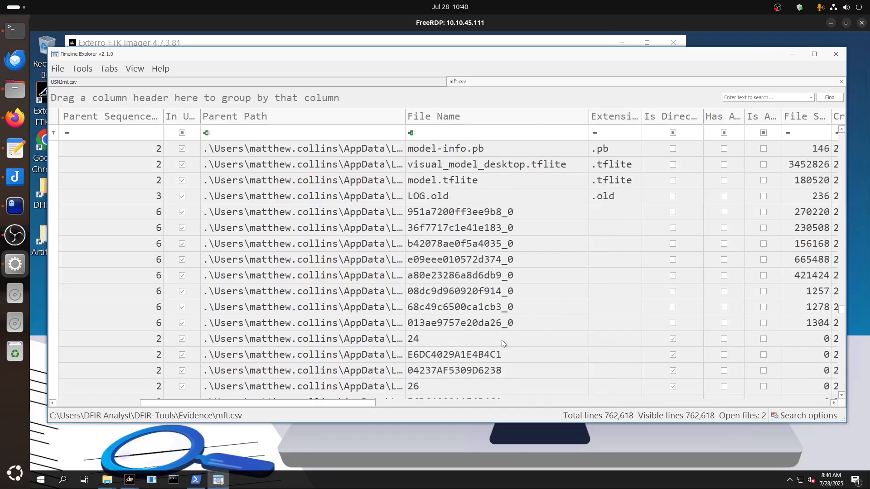
pyautogui.scroll(-2, 502, 340)
pyautogui.scroll(-6, 502, 340)
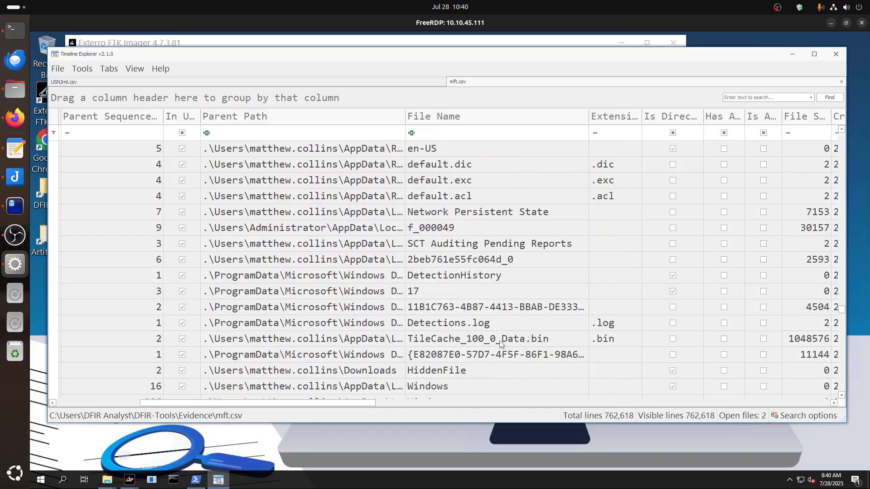
pyautogui.scroll(-10, 501, 343)
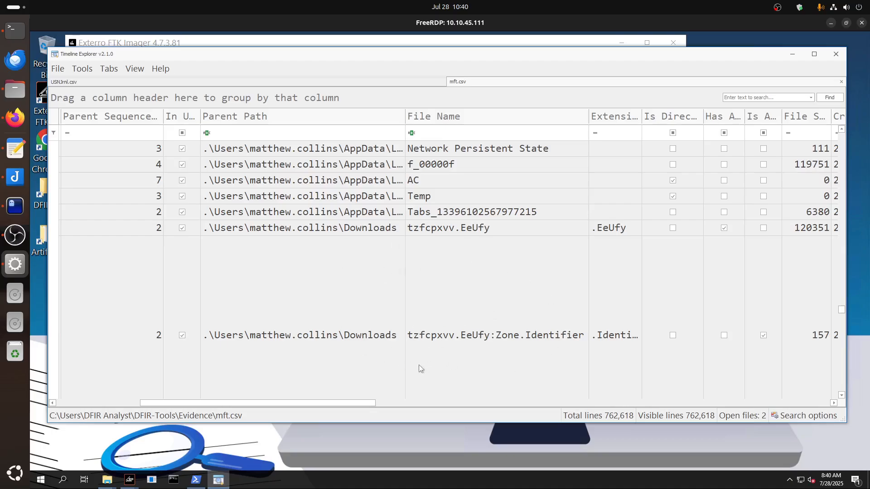
pyautogui.moveTo(360, 406); pyautogui.dragTo(398, 406)
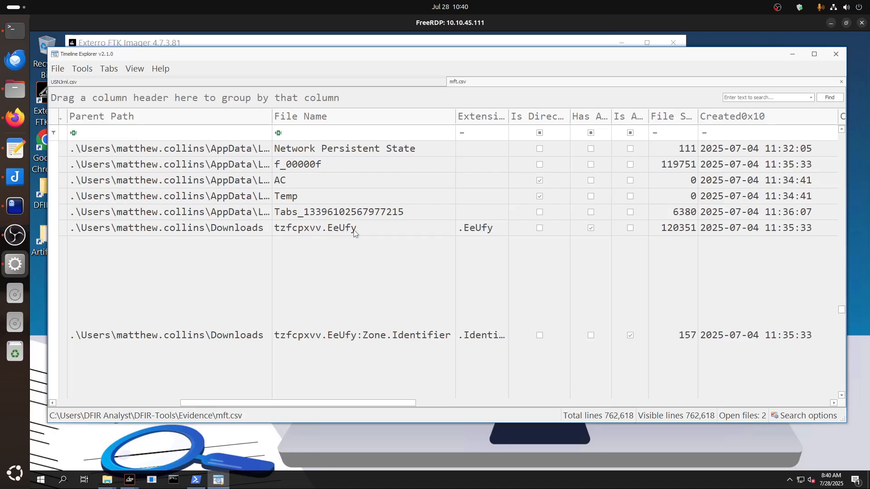
pyautogui.scroll(-3, 331, 336)
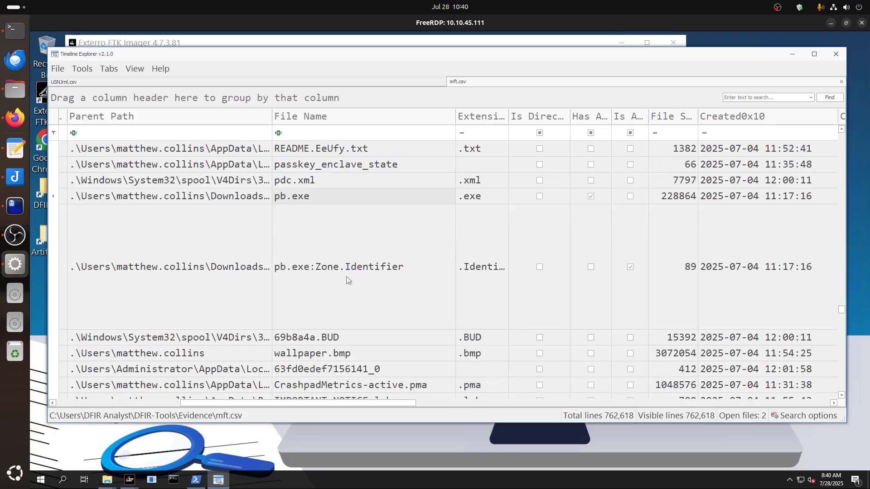
# Open the full zone contents of the pb.exe:Zone.Identifier record, read the referrer, and close the cell view.
pyautogui.click(322, 322)
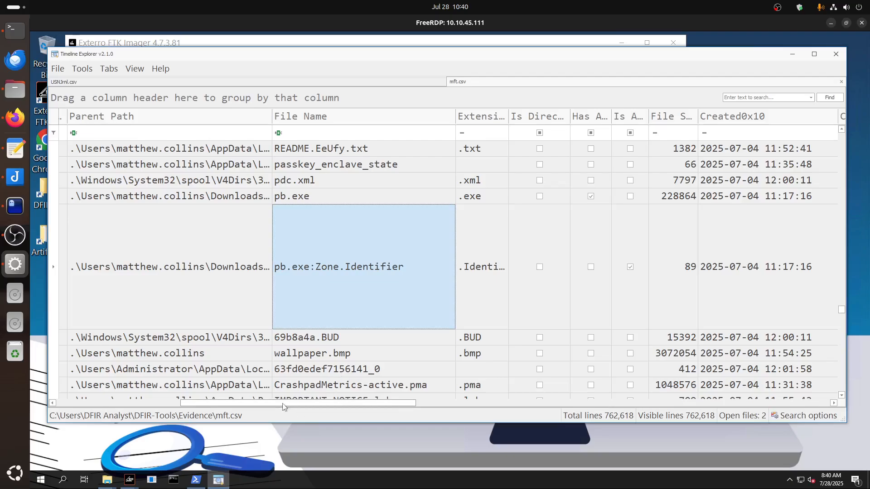
pyautogui.moveTo(320, 405); pyautogui.dragTo(657, 408)
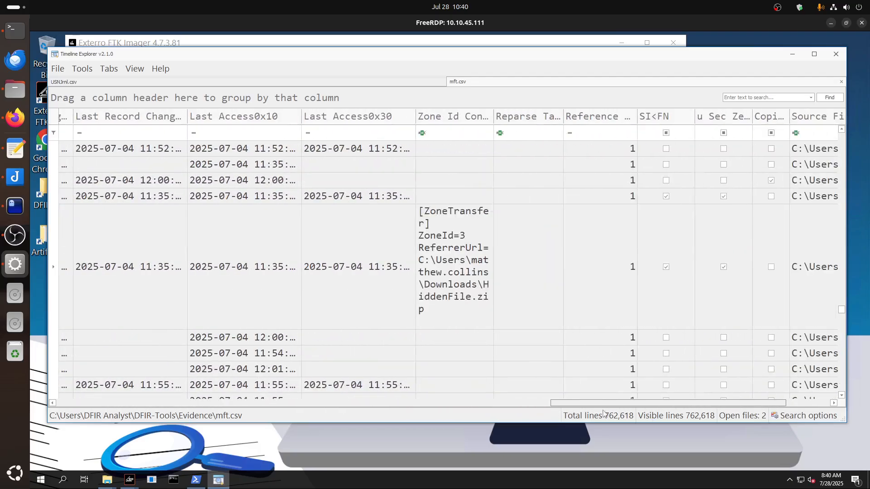
pyautogui.doubleClick(456, 297)
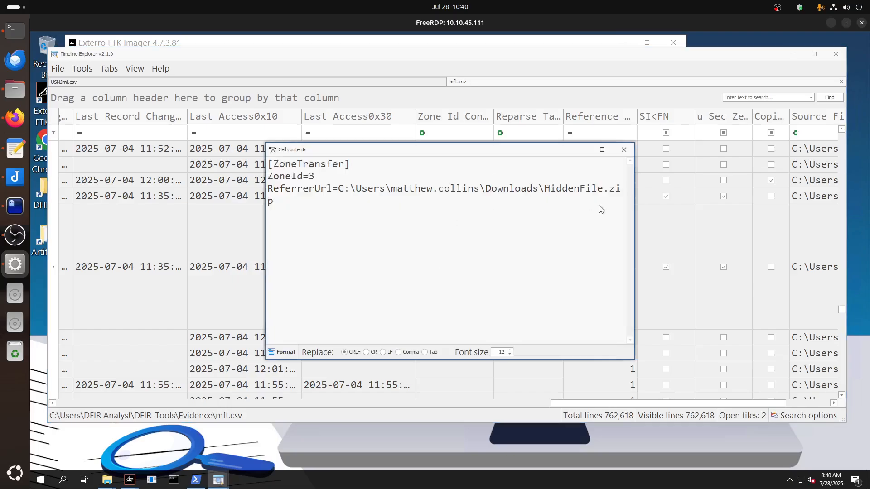
pyautogui.click(624, 149)
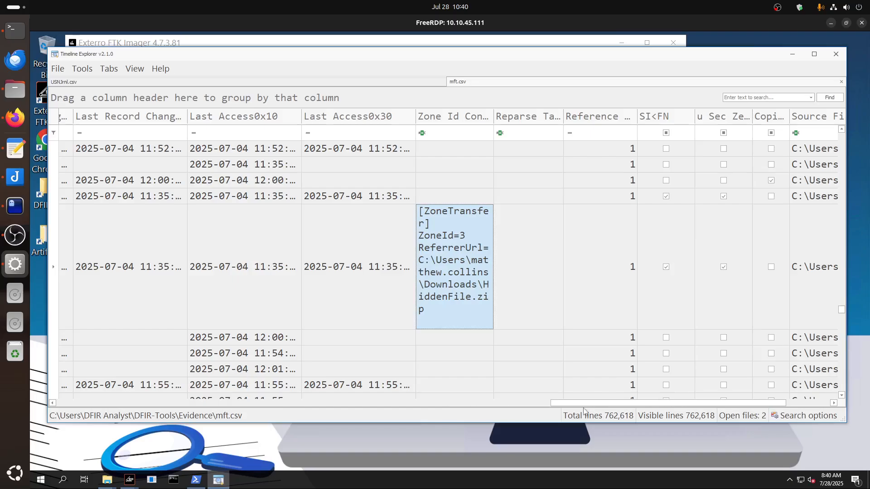
pyautogui.moveTo(588, 403); pyautogui.dragTo(199, 432)
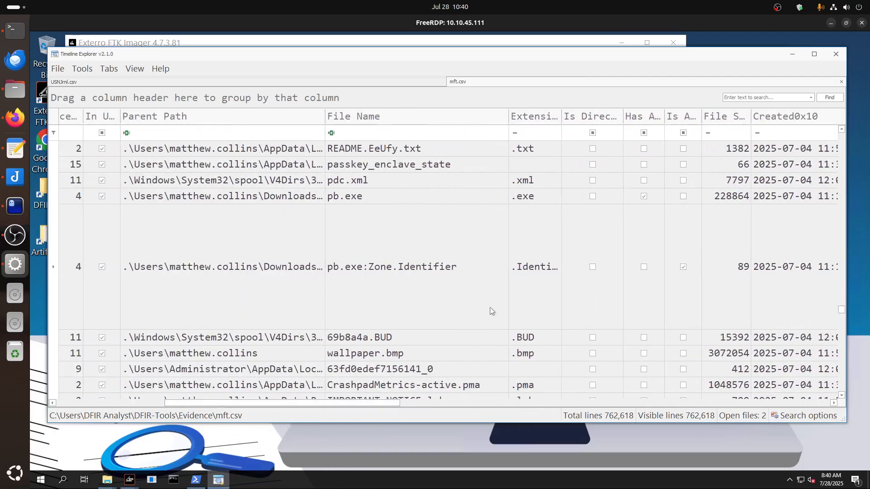
# Examine the mft.csv records following pb.exe, including the README.EeUfy.txt and IMPORTANT NOTICE files.
pyautogui.scroll(-1, 490, 308)
pyautogui.scroll(-2, 490, 310)
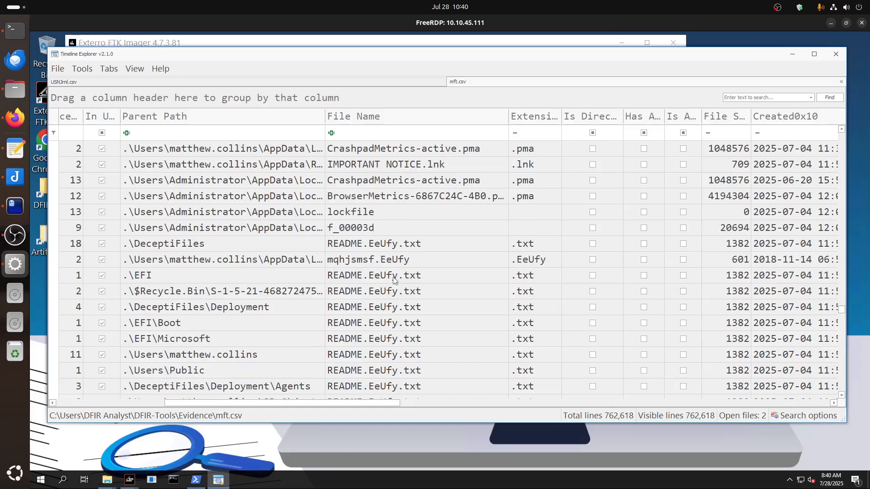
pyautogui.scroll(3, 392, 277)
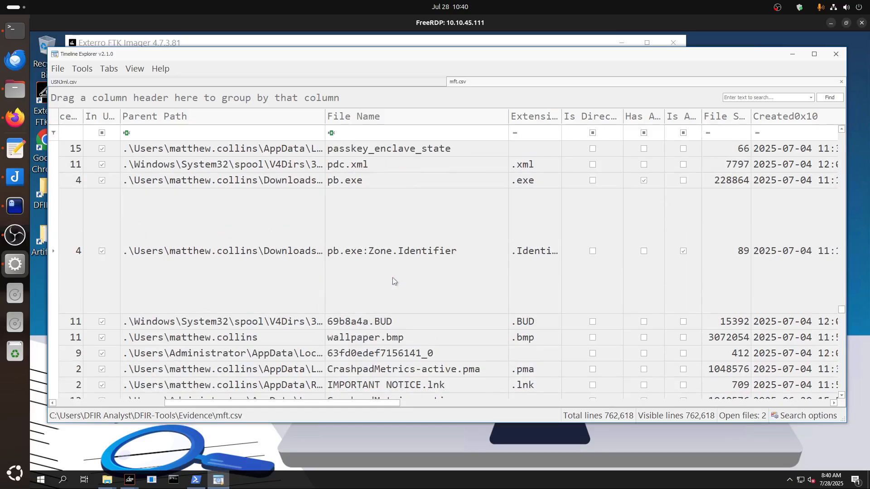
pyautogui.scroll(-2, 392, 277)
pyautogui.scroll(1, 393, 277)
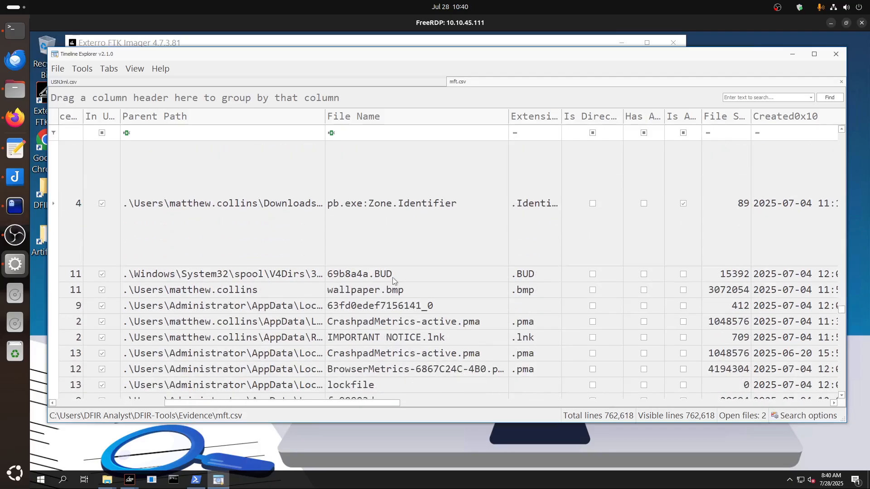
pyautogui.scroll(-2, 392, 277)
pyautogui.scroll(-8, 392, 281)
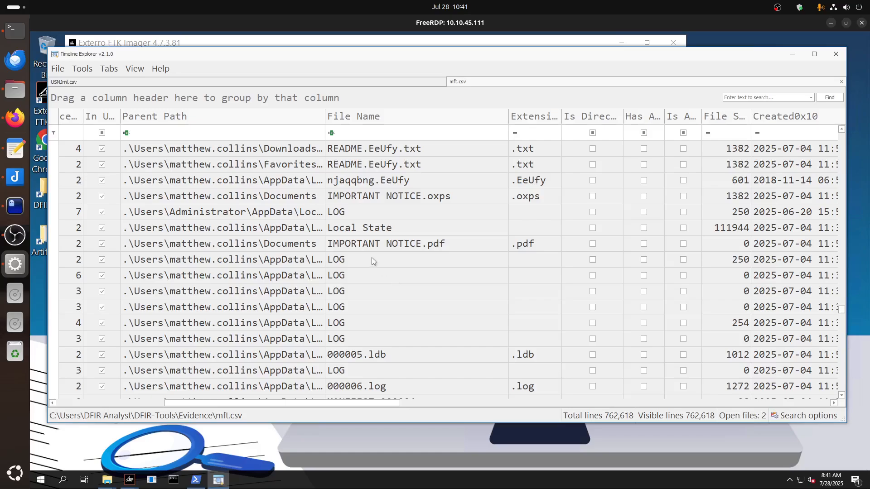
pyautogui.click(374, 246)
pyautogui.click(376, 198)
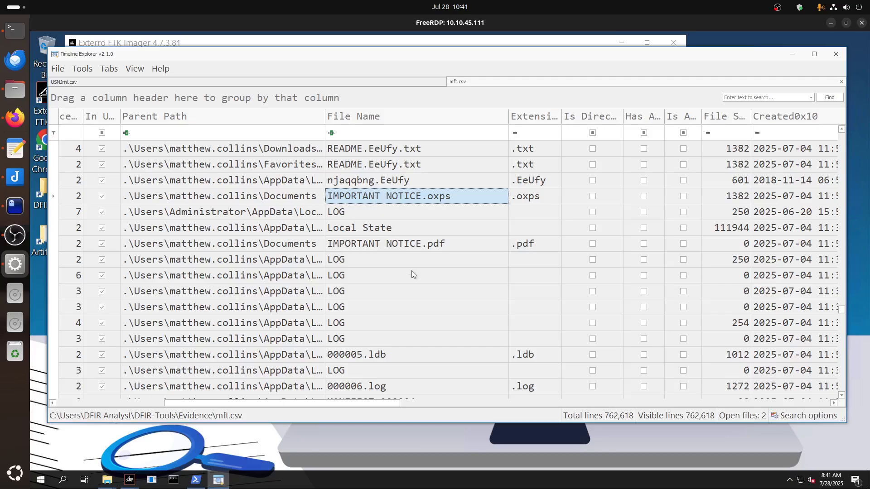
pyautogui.scroll(-3, 412, 272)
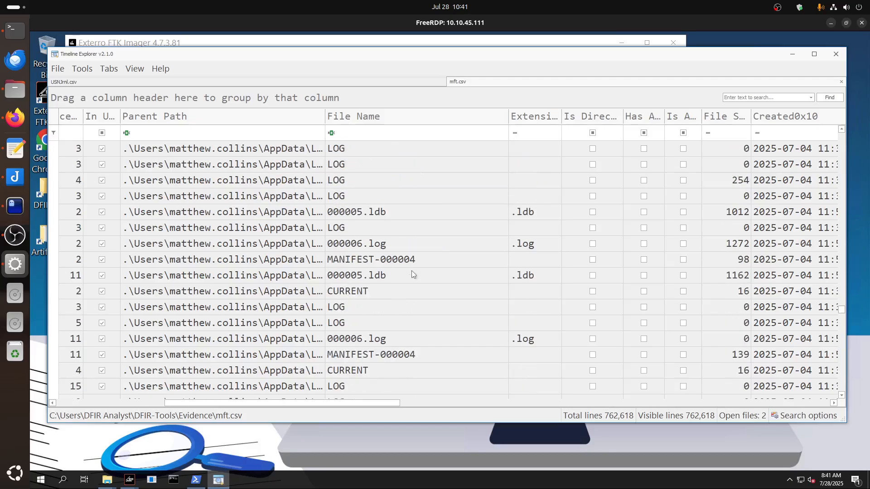
pyautogui.scroll(4, 411, 270)
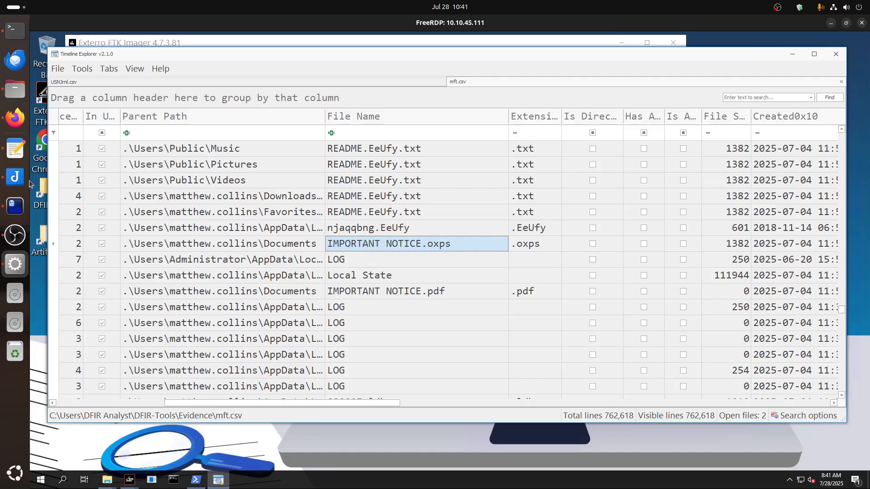
# Reread the question about the additional ransom instructions filename in the vim notes and compare the IMPORTANT NOTICE.pdf and IMPORTANT NOTICE.oxps records in mft.csv.
pyautogui.click(15, 207)
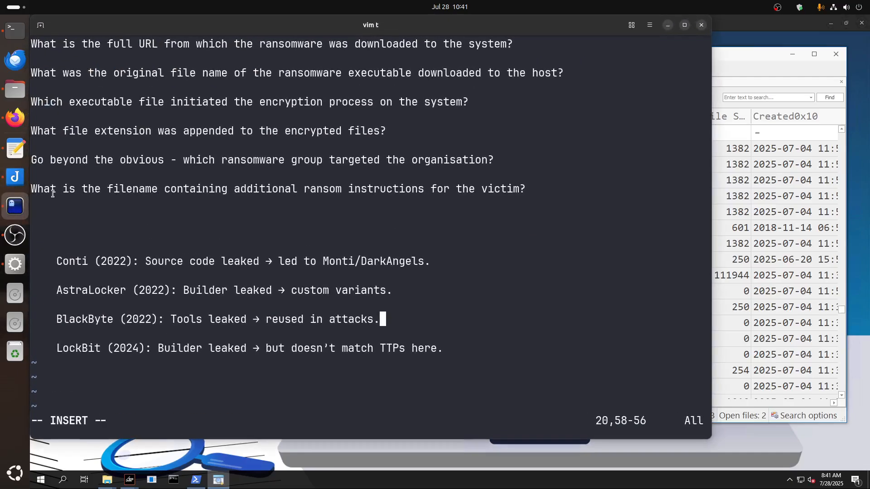
pyautogui.moveTo(37, 189); pyautogui.dragTo(523, 189)
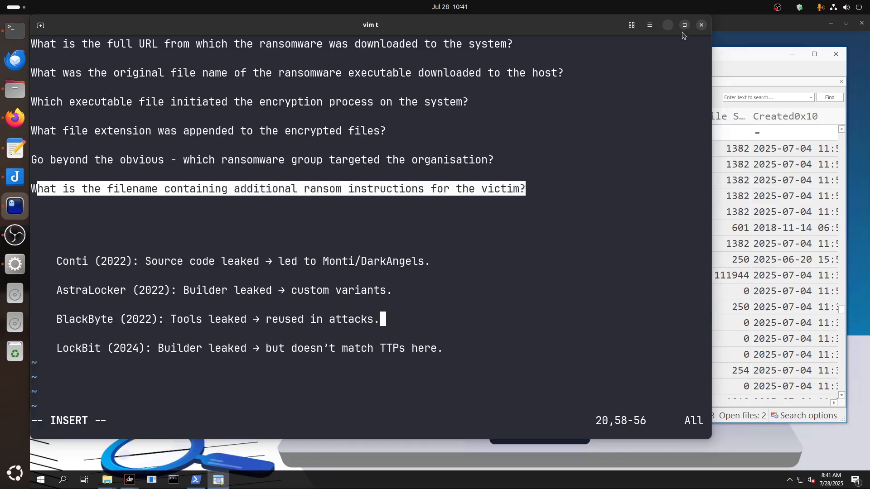
pyautogui.click(669, 25)
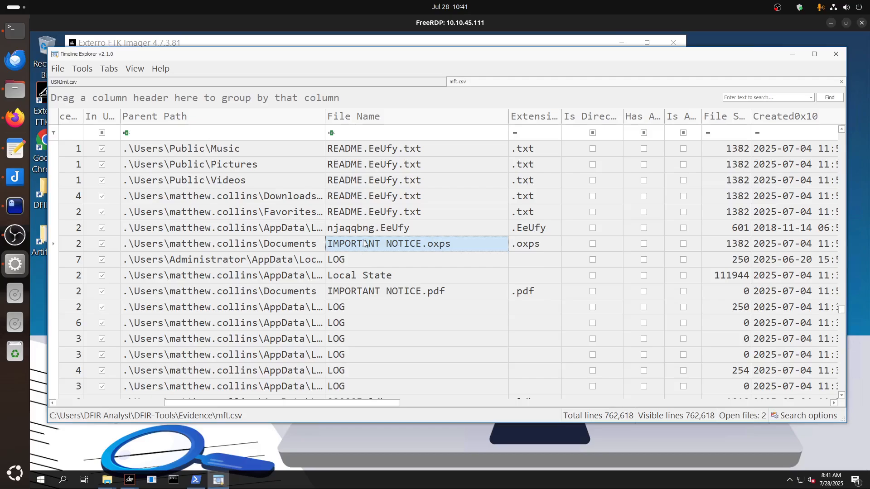
pyautogui.click(368, 292)
pyautogui.click(364, 243)
# Reread the encrypted-file extension question in the vim notes, inspect the extension in the njaqqbng.EeUfy record's full cell contents, and close the cell view.
pyautogui.click(12, 212)
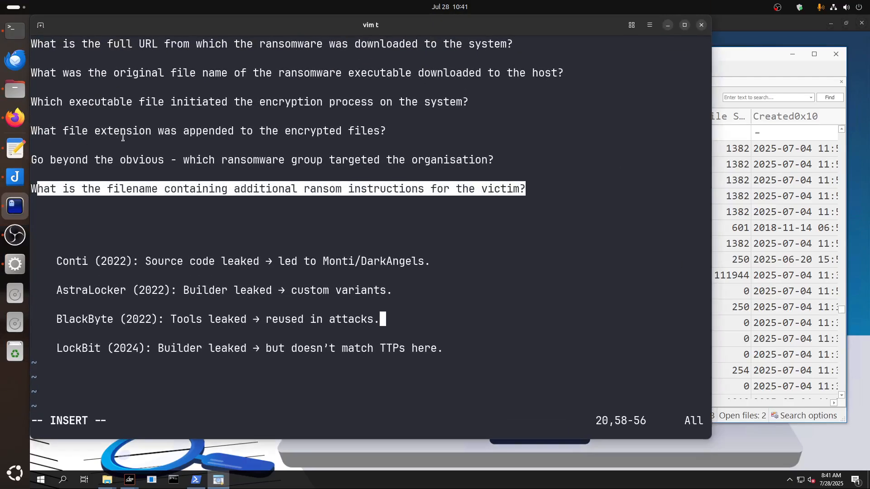
pyautogui.moveTo(114, 132); pyautogui.dragTo(388, 137)
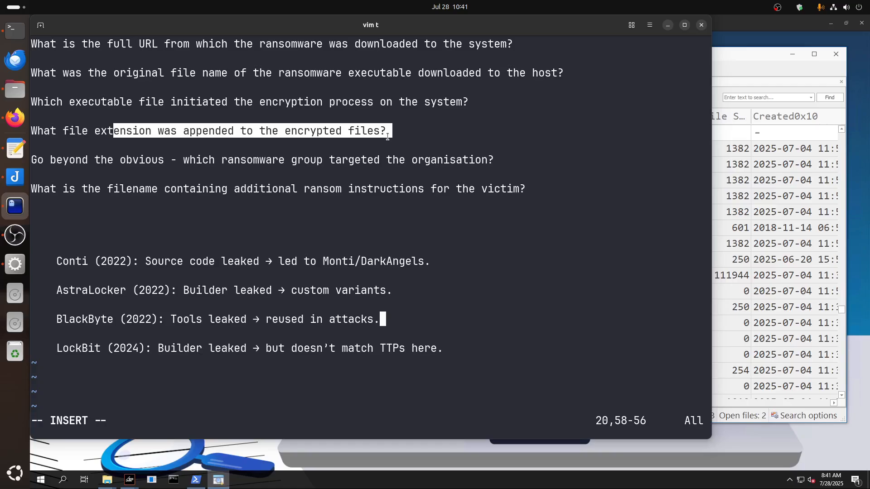
pyautogui.click(668, 25)
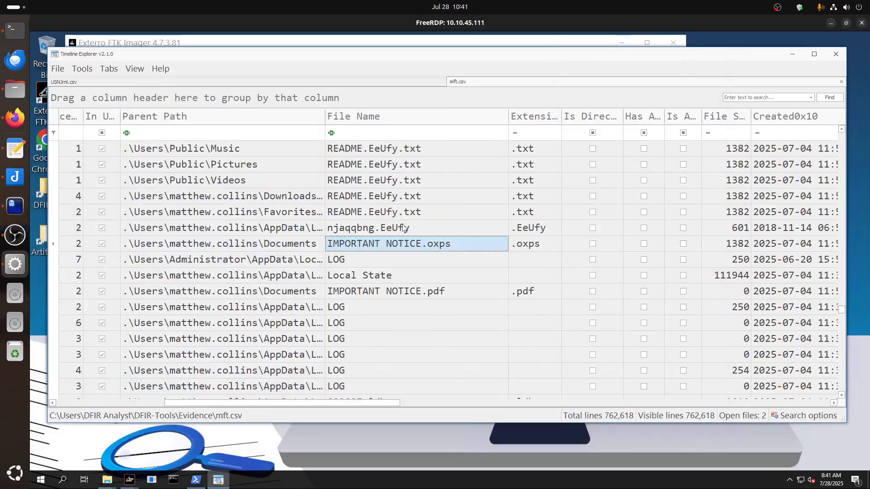
pyautogui.click(402, 228)
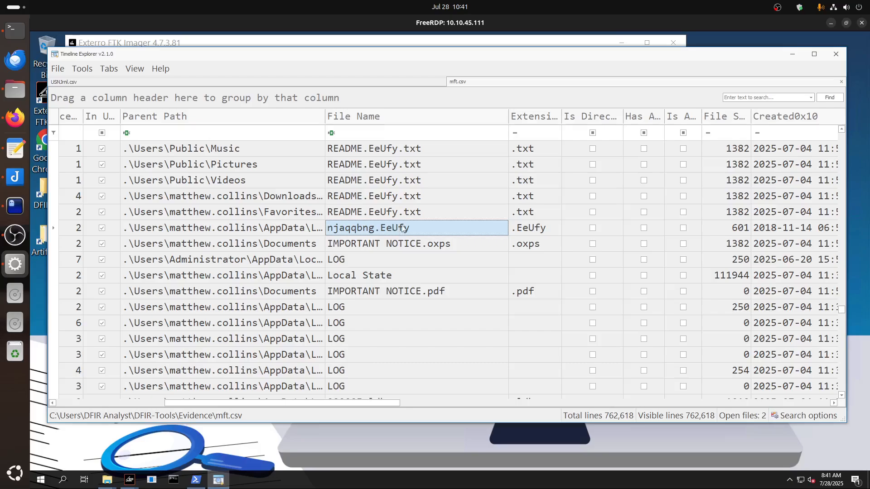
pyautogui.doubleClick(402, 228)
pyautogui.moveTo(321, 165); pyautogui.dragTo(350, 164)
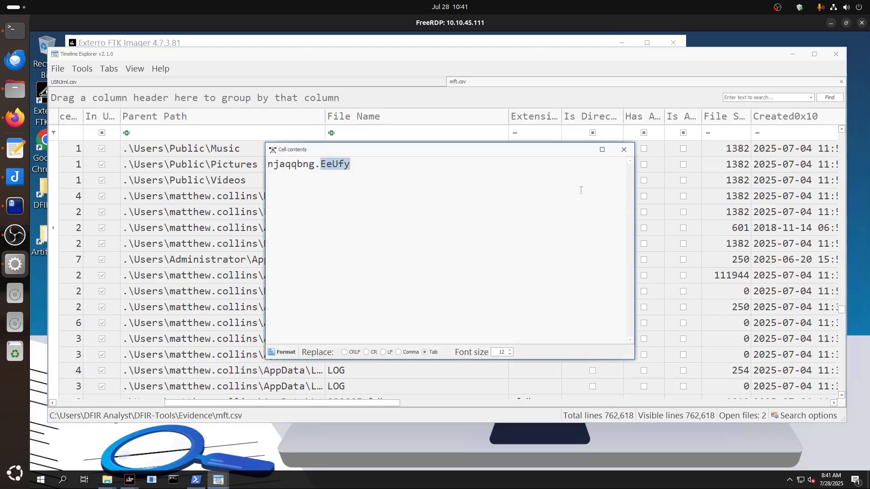
pyautogui.press('Escape')
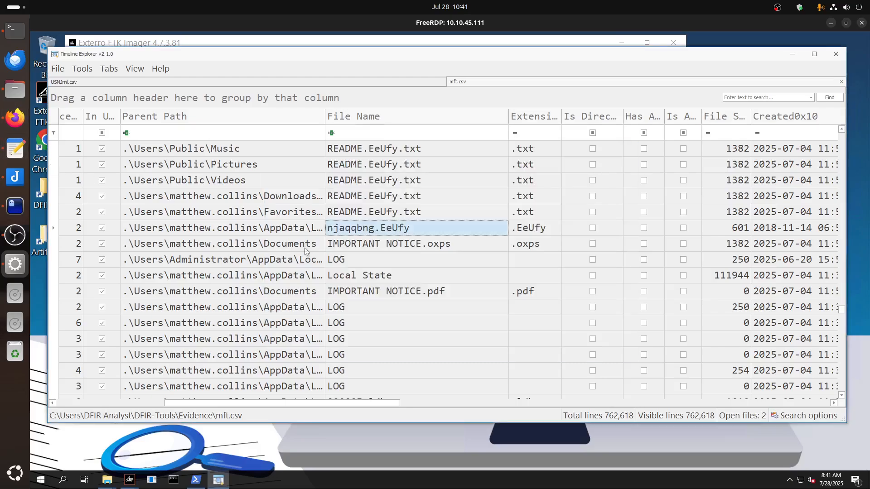
# Examine the mft.csv records around pb.exe, including its Zone.Identifier, wallpaper.bmp, IMPORTANT NOTICE.lnk and the README.EeUfy.txt files.
pyautogui.scroll(-4, 406, 277)
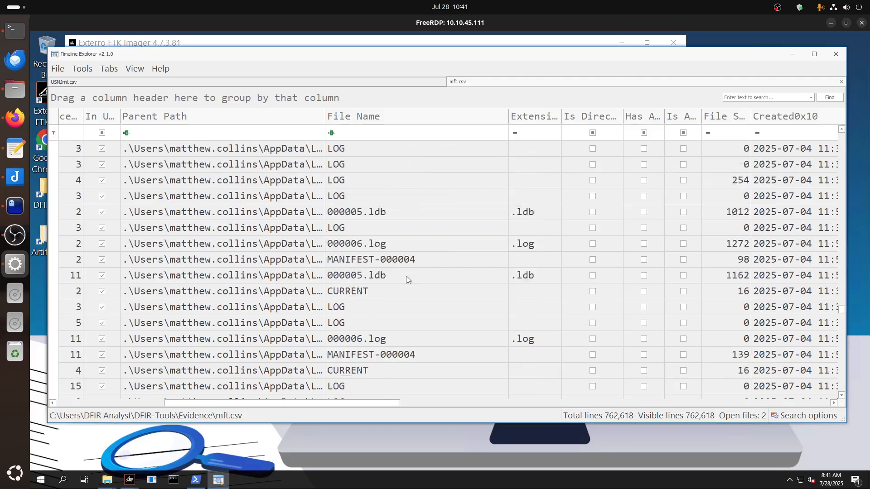
pyautogui.scroll(4, 410, 279)
pyautogui.scroll(-3, 413, 278)
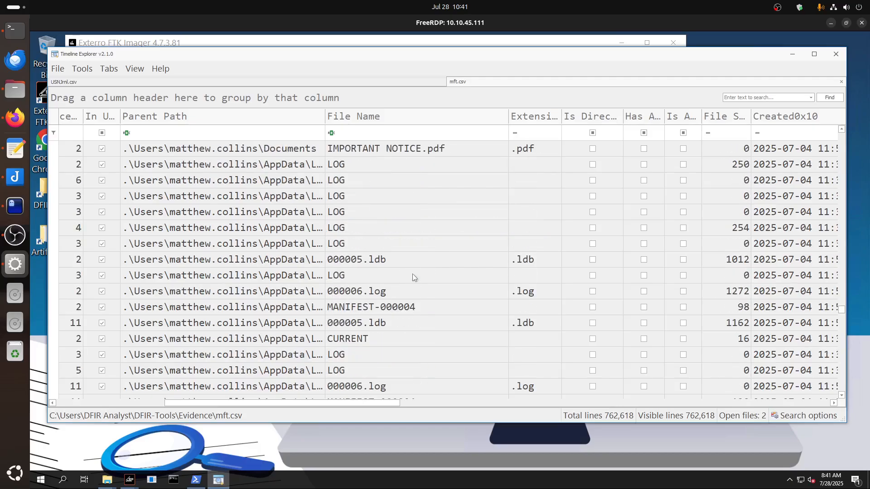
pyautogui.scroll(5, 414, 271)
pyautogui.scroll(5, 411, 271)
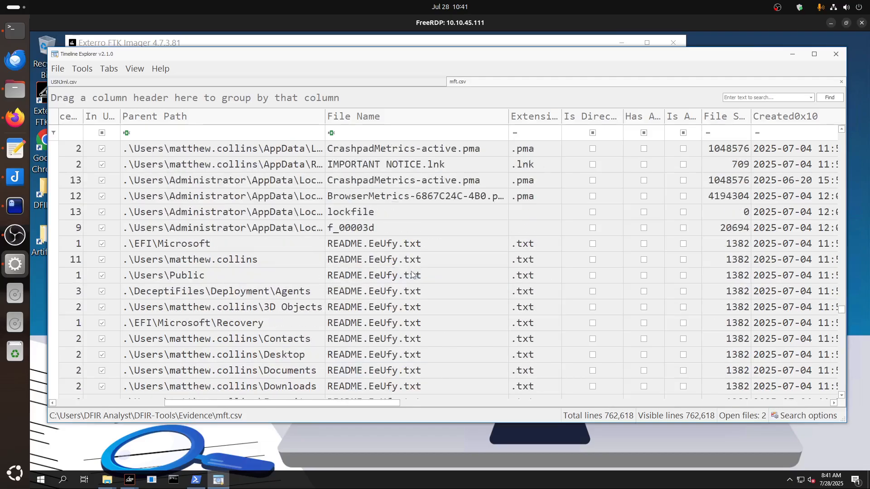
pyautogui.click(347, 184)
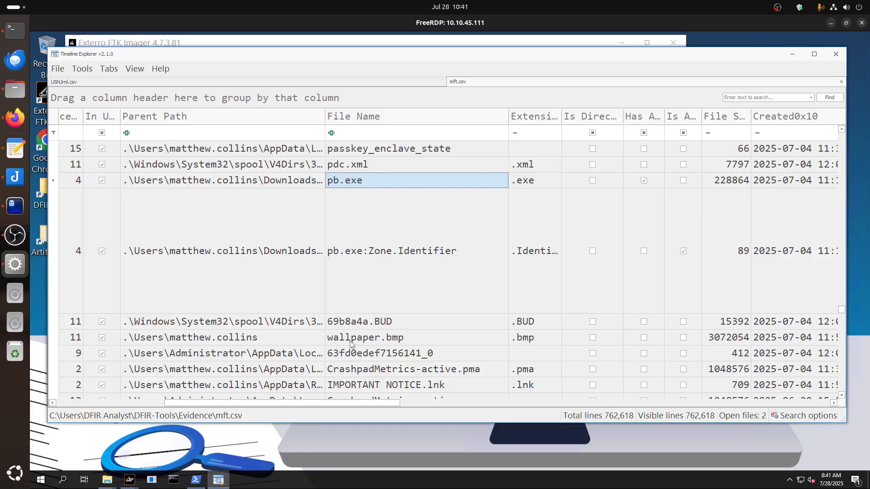
pyautogui.scroll(-1, 350, 345)
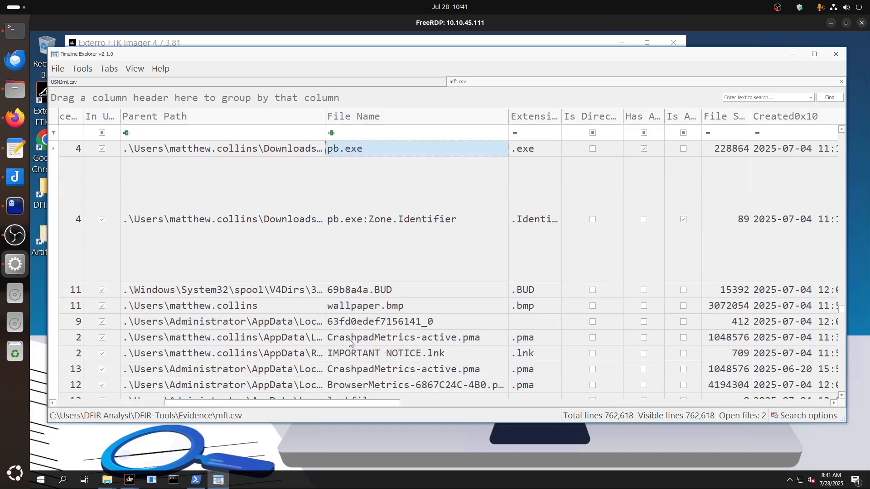
pyautogui.scroll(-4, 350, 343)
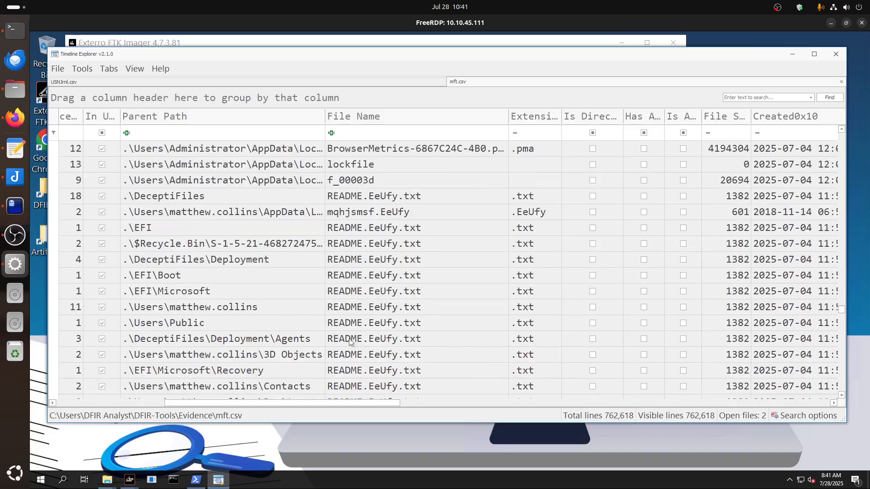
pyautogui.scroll(3, 350, 343)
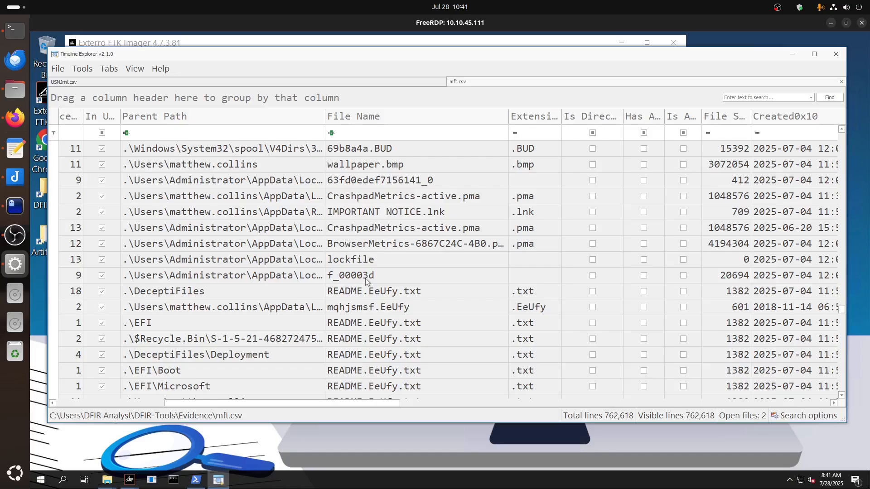
pyautogui.scroll(2, 367, 284)
# Switch to the USNJrnl.csv records and enter "pbx" as the search text.
pyautogui.click(303, 83)
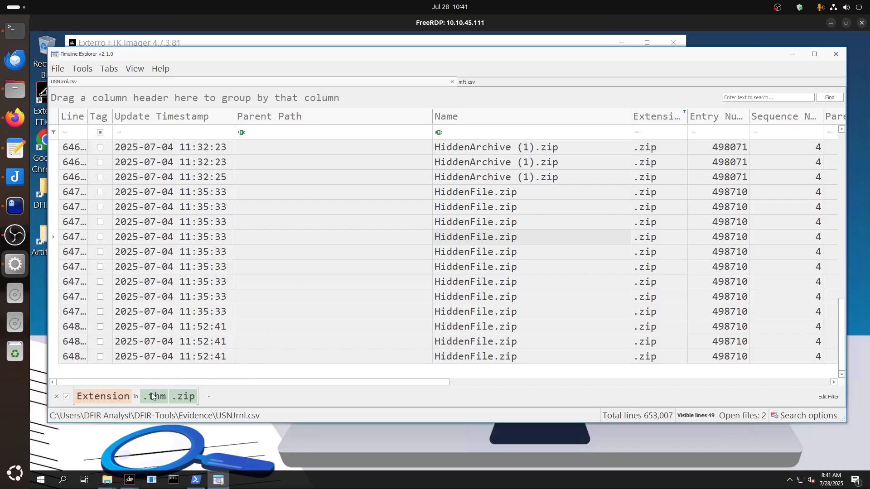
pyautogui.click(403, 417)
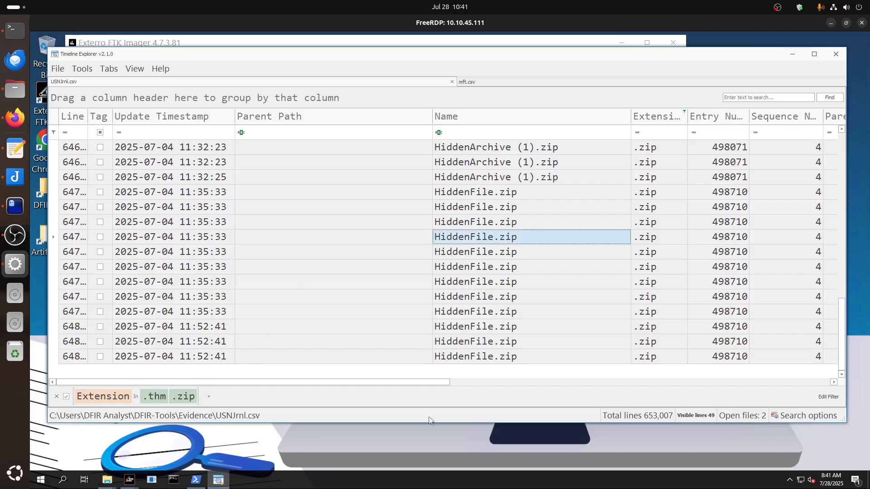
pyautogui.click(745, 97)
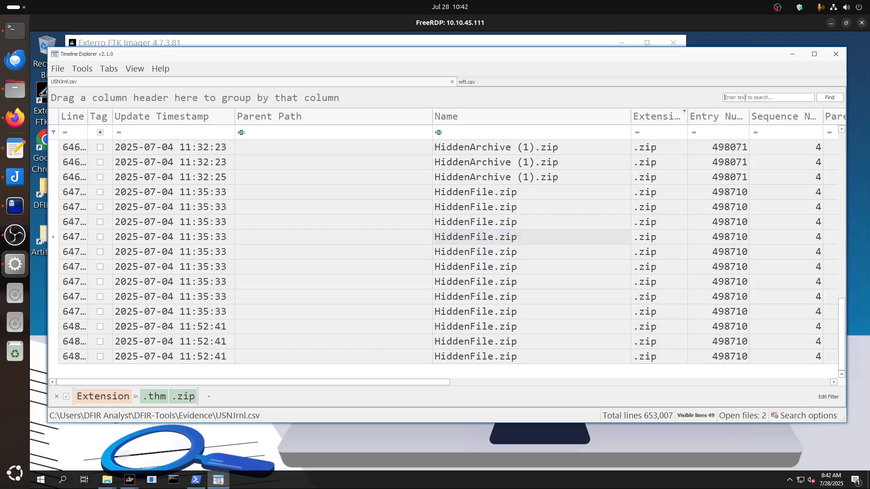
pyautogui.write('pb.exe')
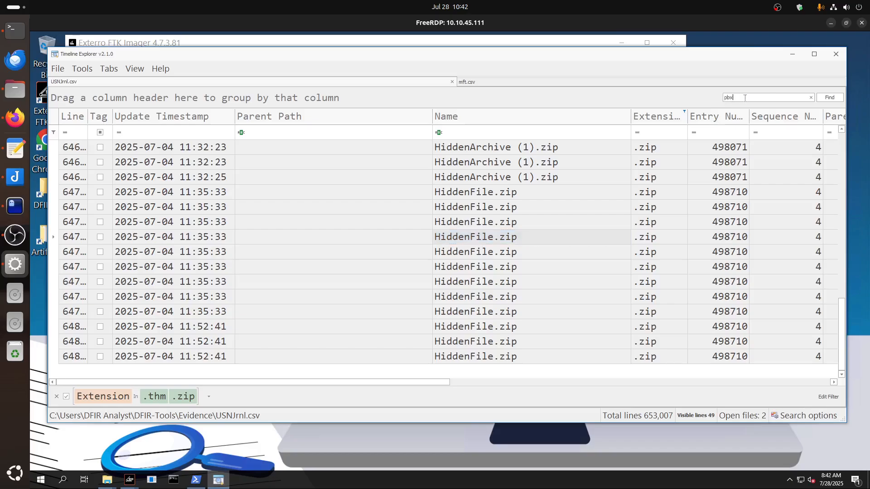
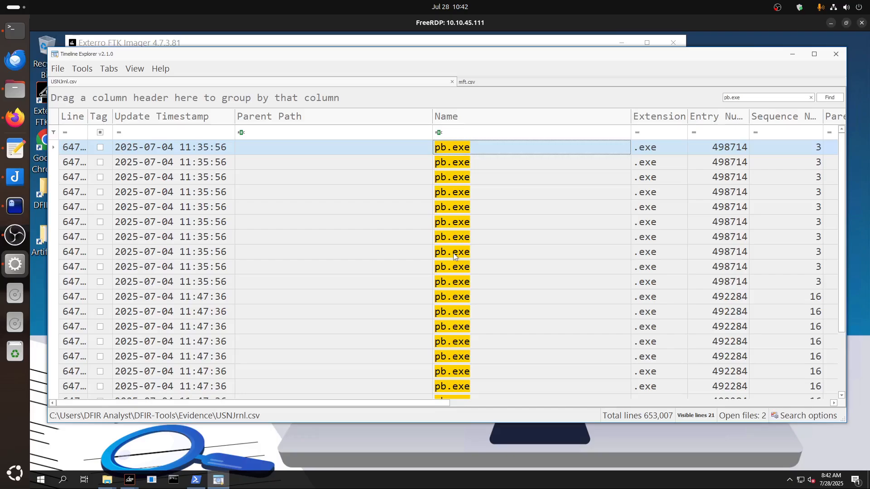
# Review the pb.exe records in USNJrnl.csv and reread the vim-note questions about the original ransomware file name and the encrypting executable.
pyautogui.scroll(-1, 455, 267)
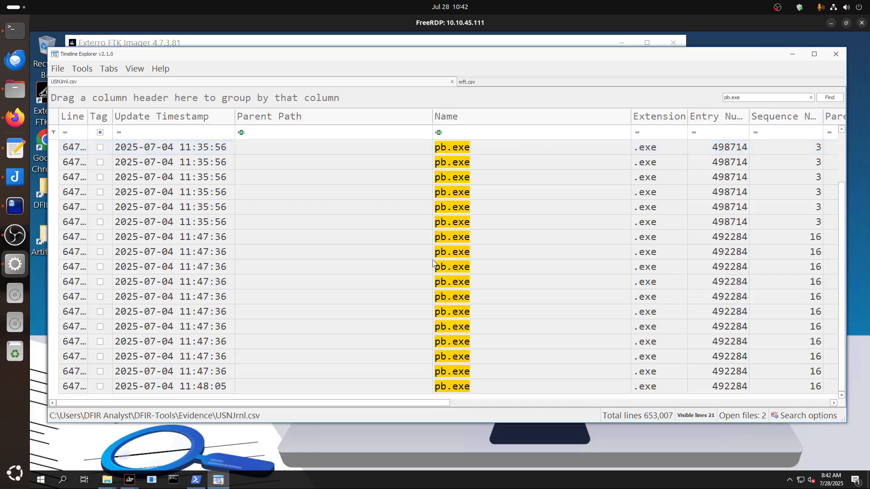
pyautogui.scroll(1, 218, 188)
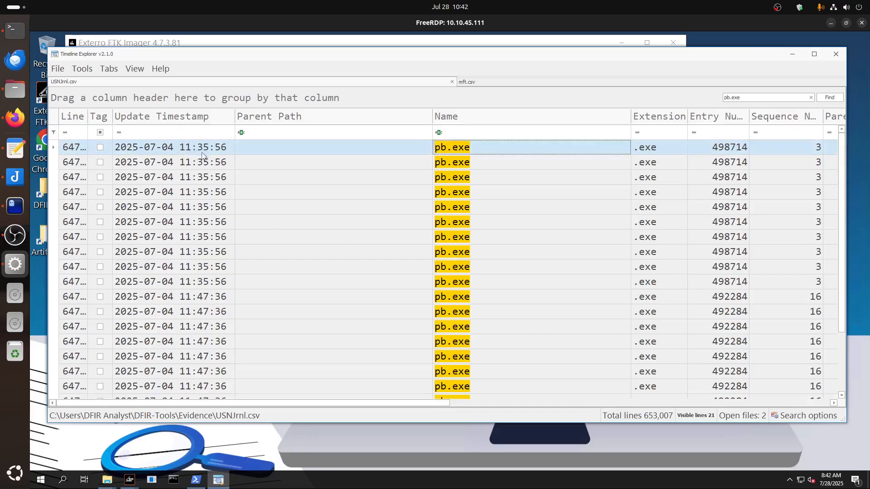
pyautogui.click(15, 206)
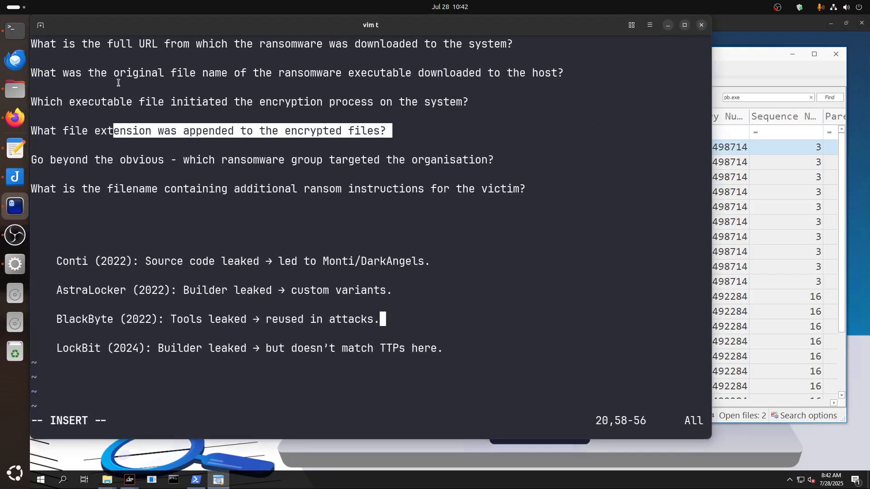
pyautogui.moveTo(268, 74); pyautogui.dragTo(552, 74)
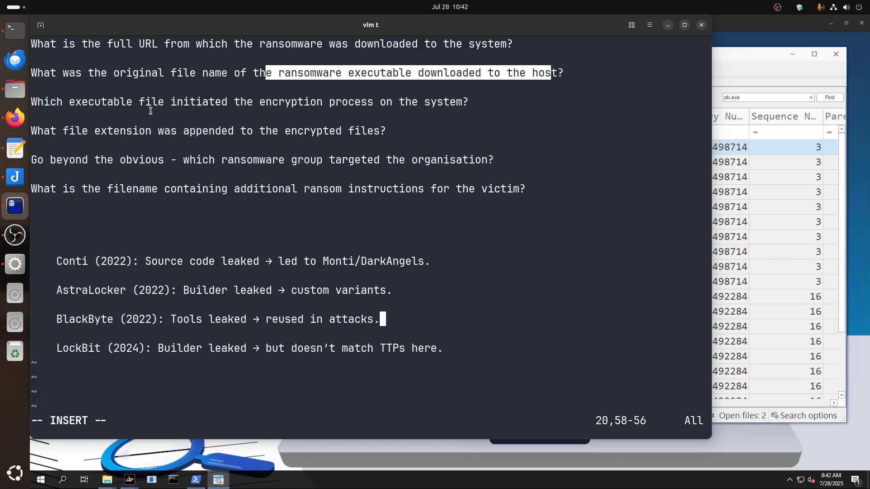
pyautogui.moveTo(242, 106); pyautogui.dragTo(473, 101)
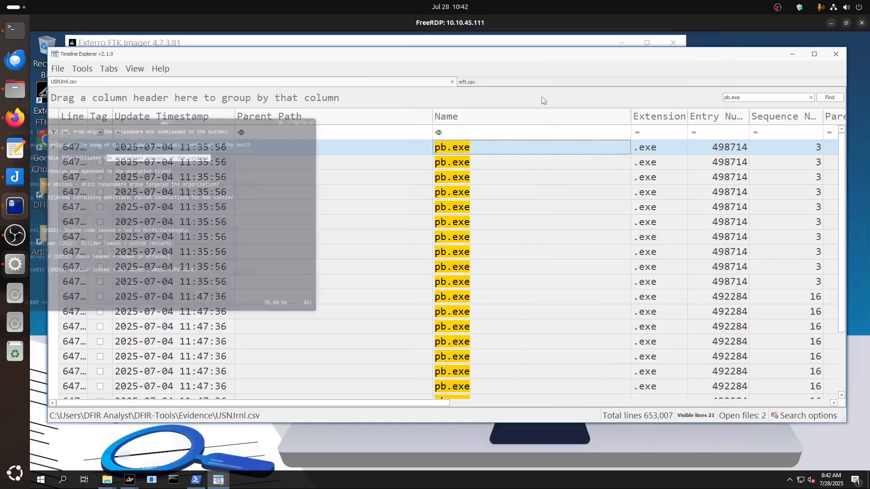
pyautogui.click(668, 26)
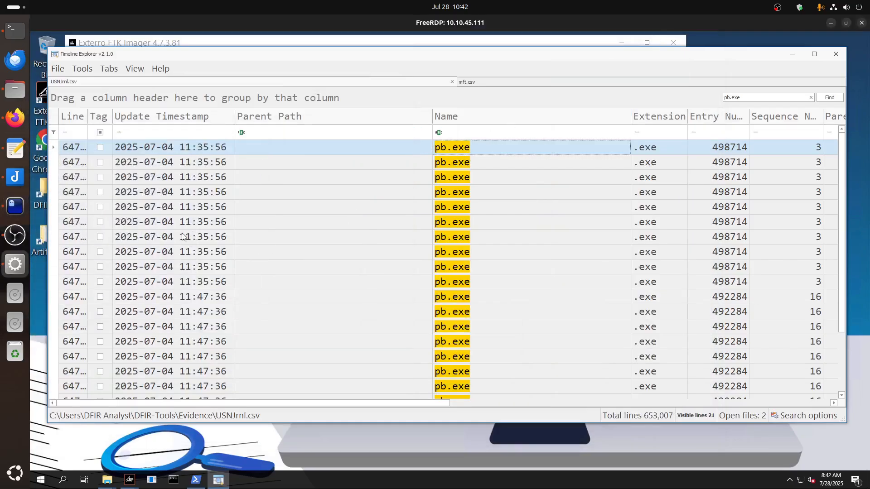
# Select the last pb.exe record, timestamped 11:48:05, and clear the search filter to expose the journal records around it.
pyautogui.scroll(-2, 440, 283)
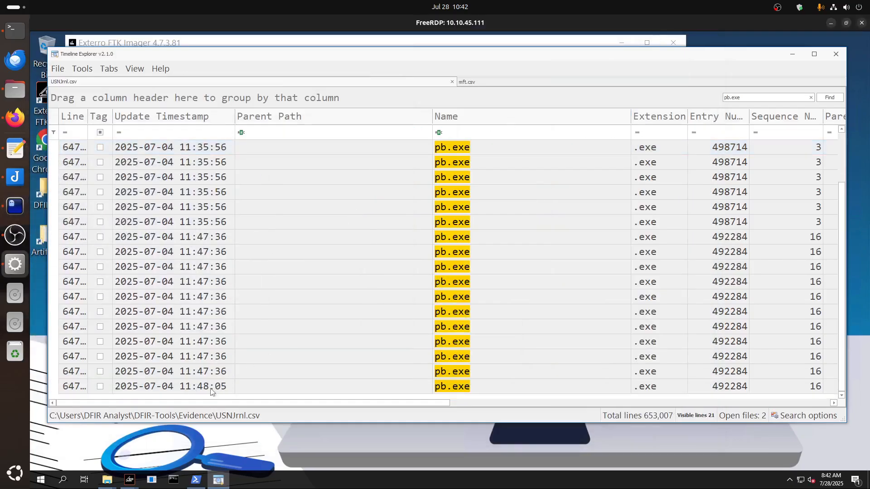
pyautogui.click(215, 388)
pyautogui.click(811, 97)
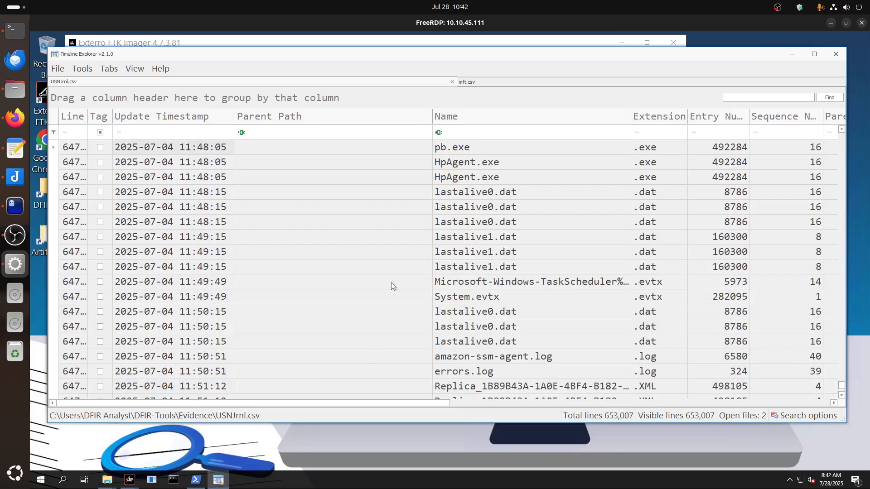
pyautogui.scroll(2, 501, 313)
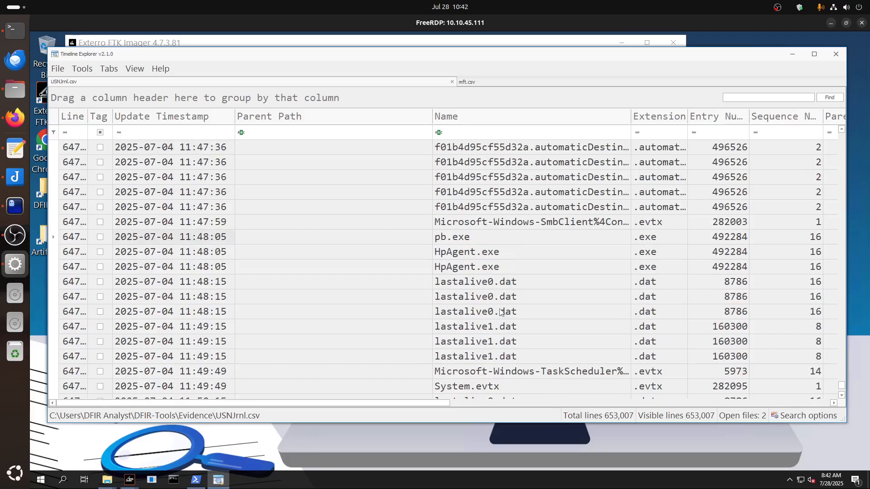
# Compare the names and update timestamps of the last pb.exe record and the adjacent HpAgent.exe record.
pyautogui.click(450, 252)
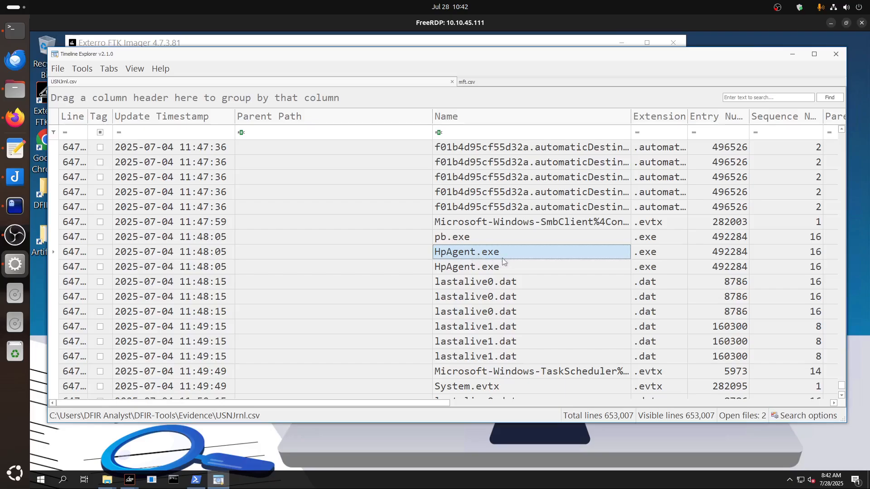
pyautogui.click(446, 239)
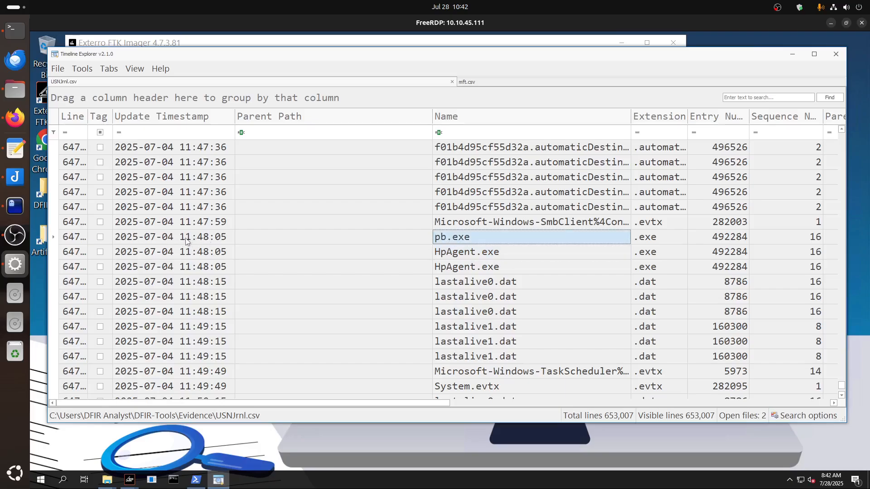
pyautogui.click(209, 253)
pyautogui.click(209, 240)
pyautogui.click(211, 252)
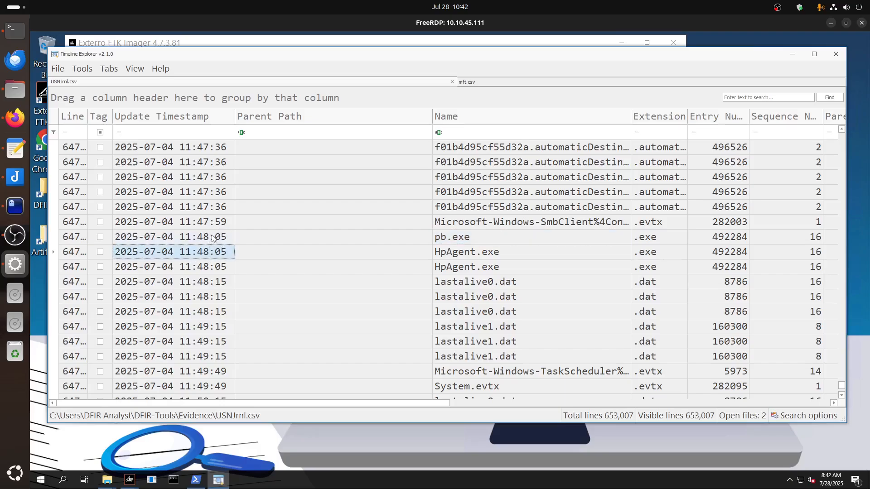
pyautogui.click(211, 237)
pyautogui.click(211, 252)
pyautogui.click(456, 238)
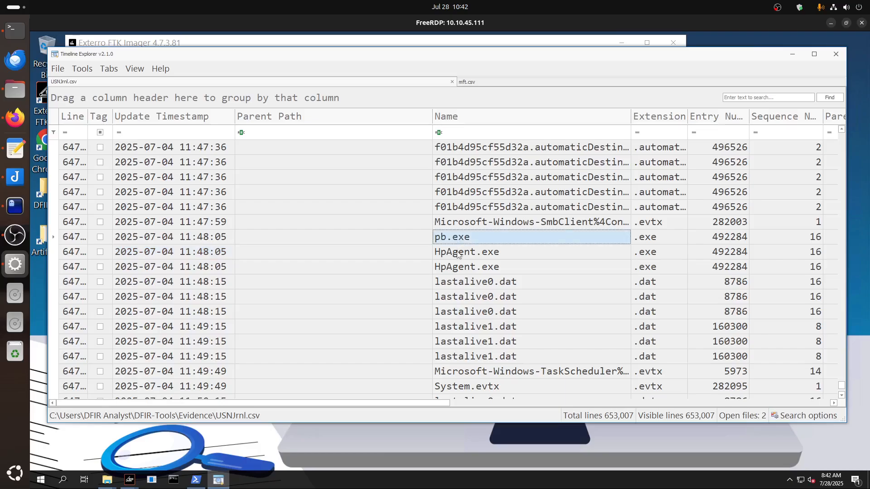
pyautogui.click(457, 252)
# Inspect the HpAgent.exe record's update reason in full, recheck the questions in the vim notes, and close the cell view.
pyautogui.moveTo(299, 406); pyautogui.dragTo(658, 414)
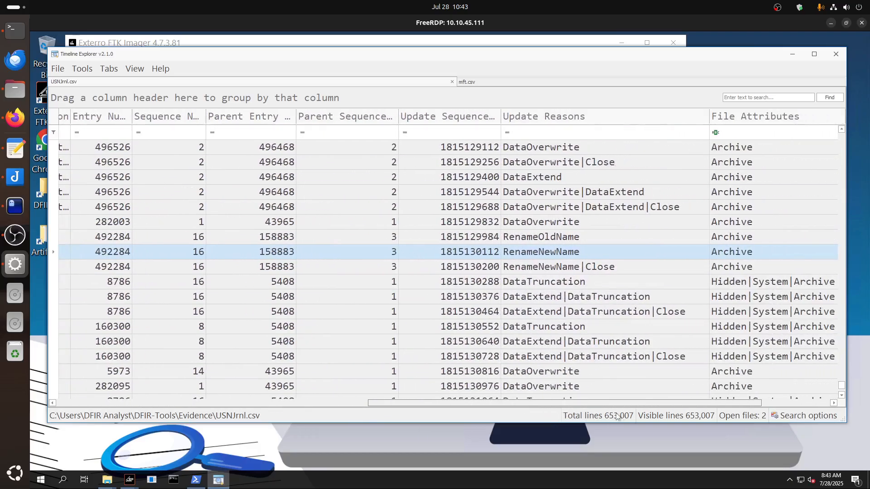
pyautogui.doubleClick(514, 252)
pyautogui.moveTo(344, 166); pyautogui.dragTo(243, 156)
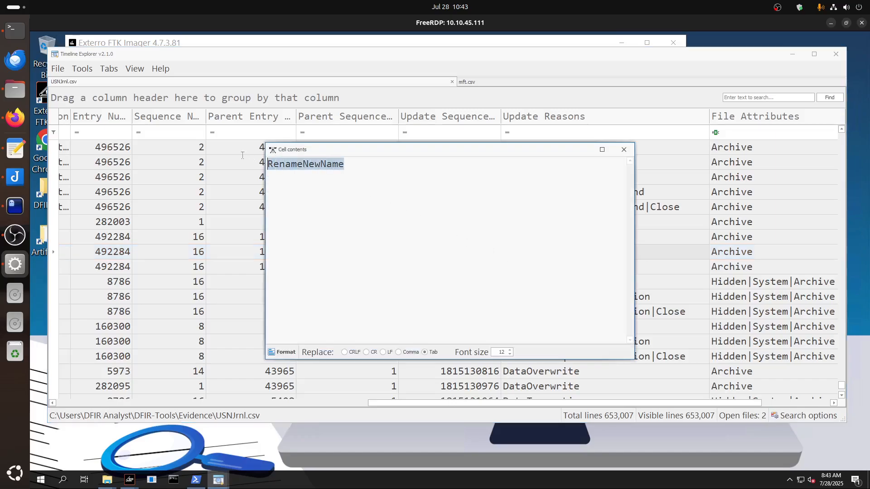
pyautogui.click(15, 207)
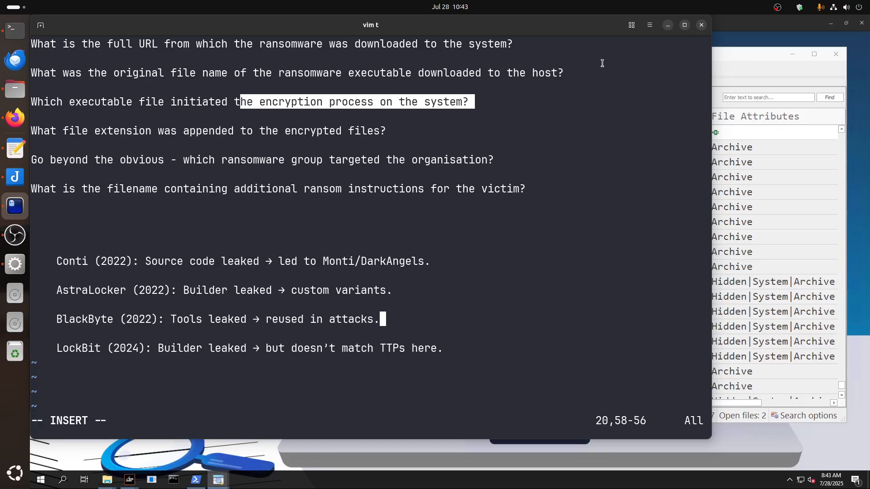
pyautogui.click(668, 25)
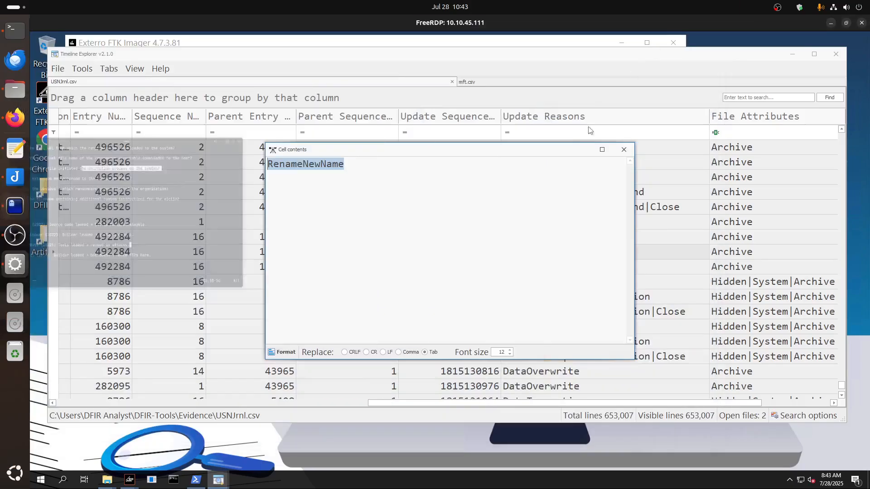
pyautogui.click(624, 150)
# Compare the update reasons of the adjacent pb.exe and HpAgent.exe records.
pyautogui.click(526, 240)
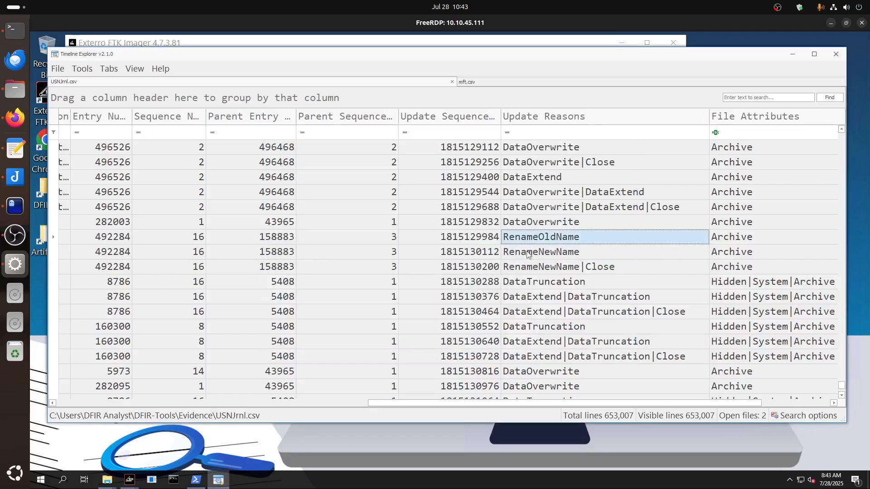
pyautogui.click(528, 253)
pyautogui.click(533, 237)
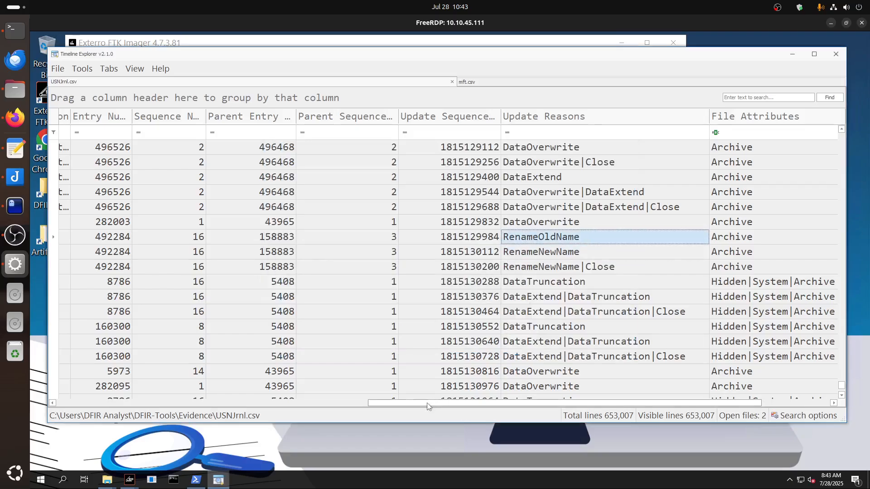
# Inspect the full name cells of the pb.exe record and the HpAgent.exe record below it, closing each cell view.
pyautogui.moveTo(433, 404); pyautogui.dragTo(239, 391)
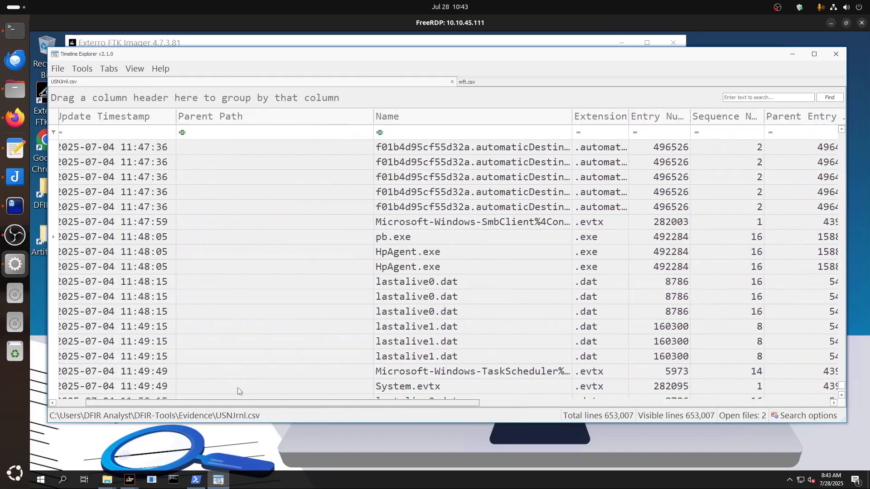
pyautogui.click(398, 239)
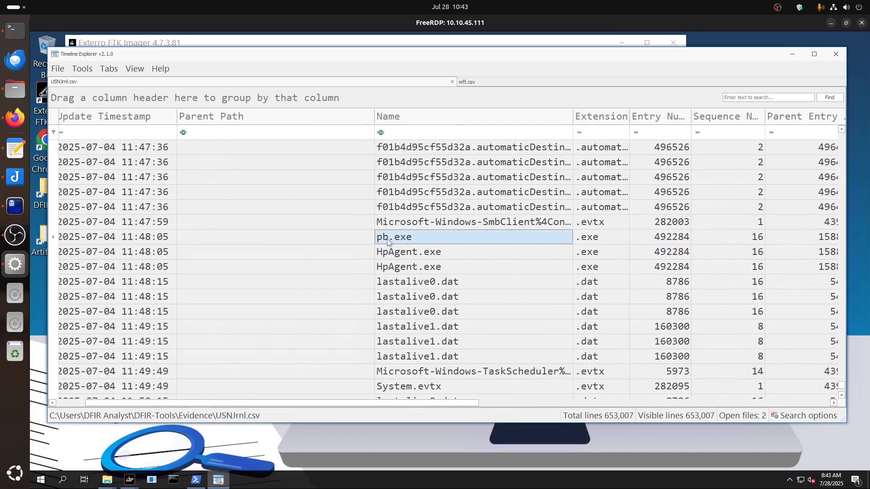
pyautogui.doubleClick(389, 240)
pyautogui.moveTo(351, 180); pyautogui.dragTo(286, 183)
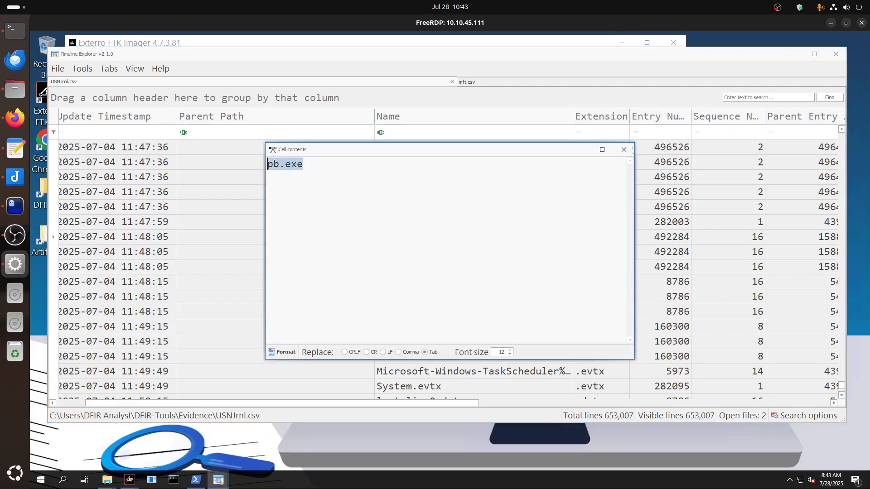
pyautogui.click(624, 149)
pyautogui.click(404, 256)
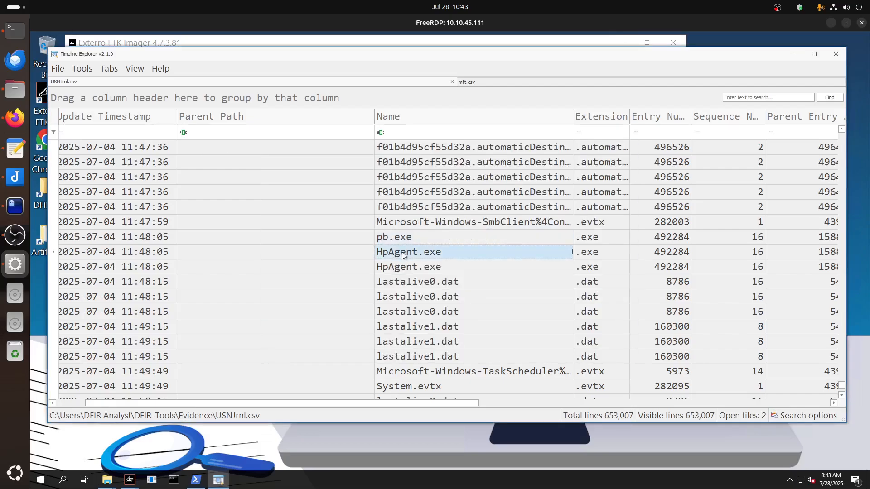
pyautogui.doubleClick(404, 256)
pyautogui.moveTo(268, 164); pyautogui.dragTo(541, 194)
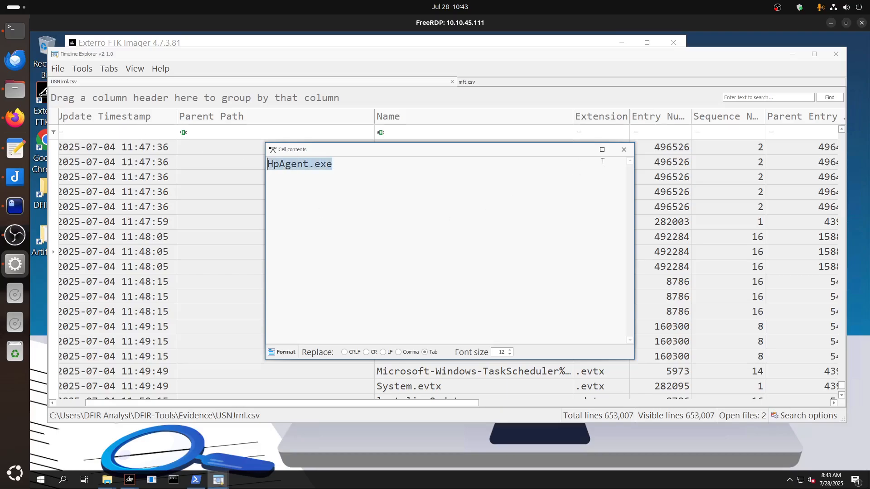
pyautogui.click(623, 150)
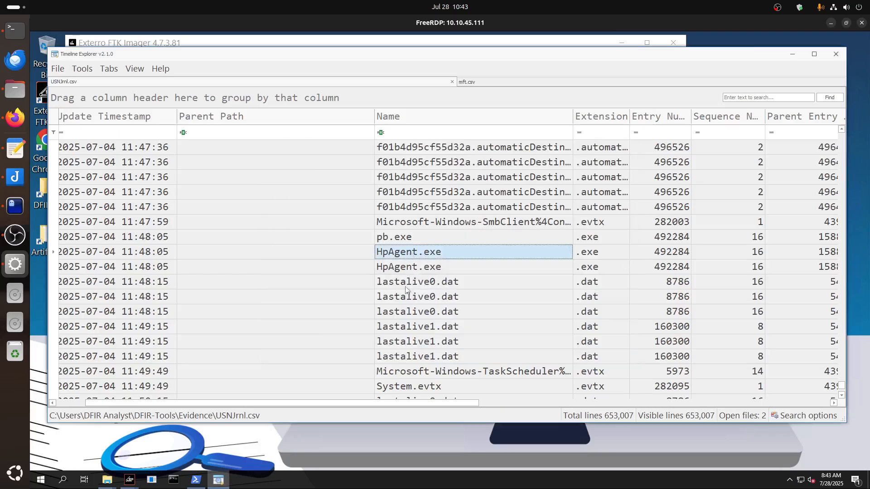
# Trace the journal records following the rename down to the HpAgent.exe entries timestamped 11:52:39.
pyautogui.scroll(-3, 433, 300)
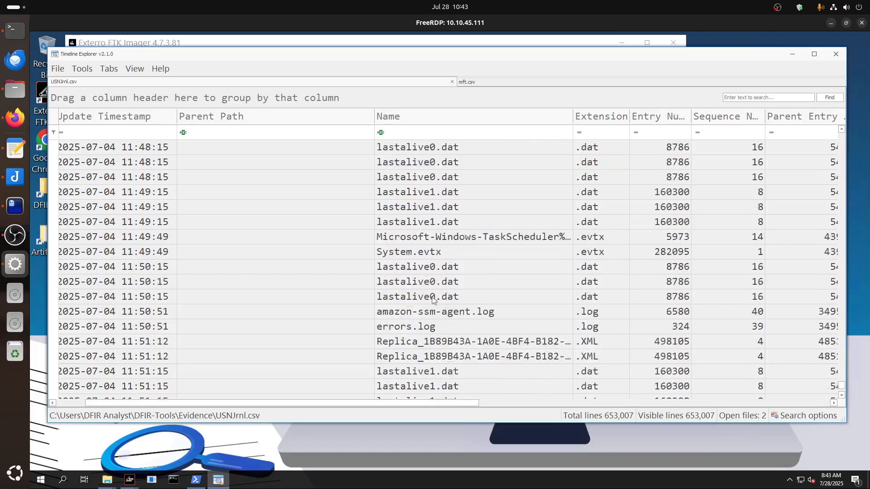
pyautogui.scroll(3, 433, 300)
pyautogui.scroll(-6, 432, 300)
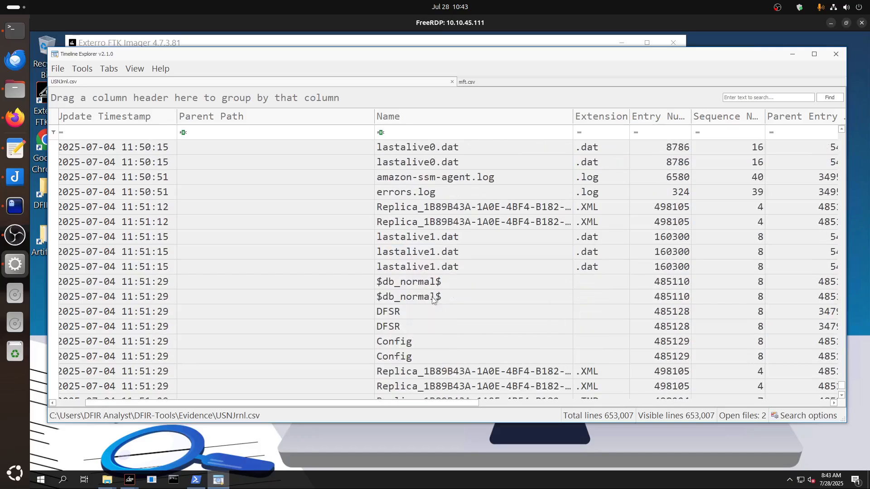
pyautogui.scroll(-8, 433, 300)
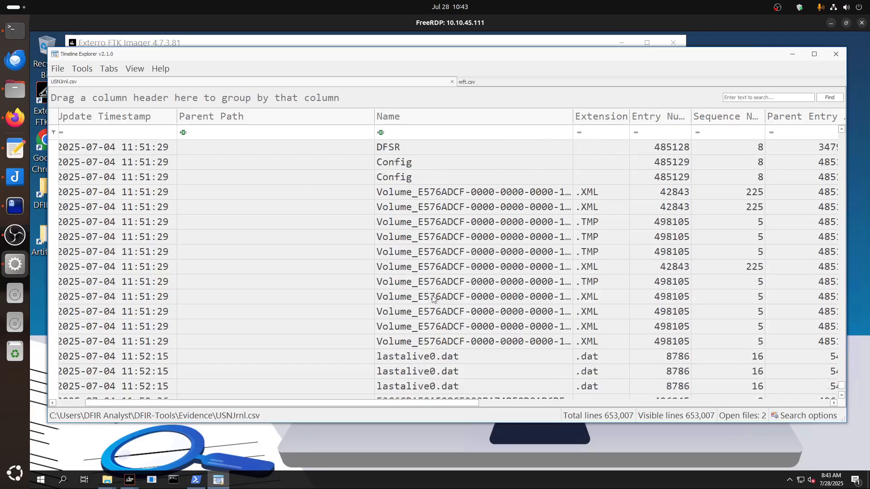
pyautogui.scroll(-7, 433, 300)
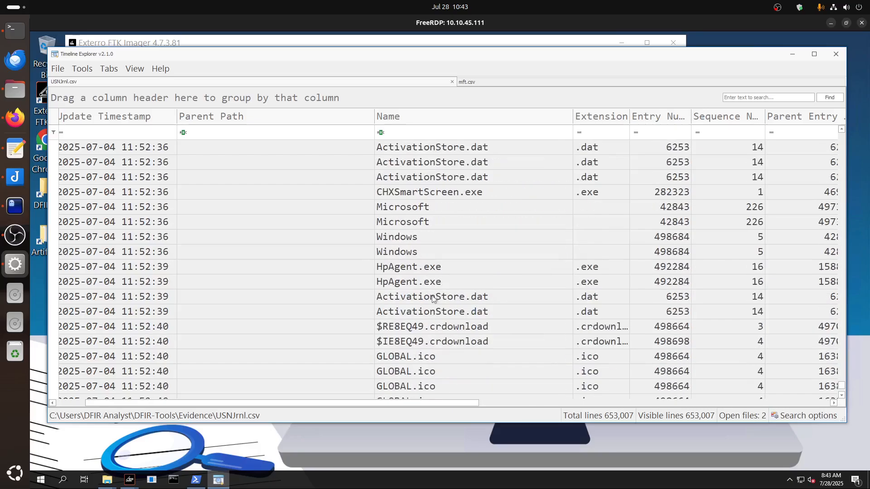
pyautogui.click(408, 267)
pyautogui.click(406, 281)
# Examine the records following HpAgent.exe, from GLOBAL.ico and the PrintMe22 files through to the README.EeUfy.txt entries.
pyautogui.scroll(-4, 428, 285)
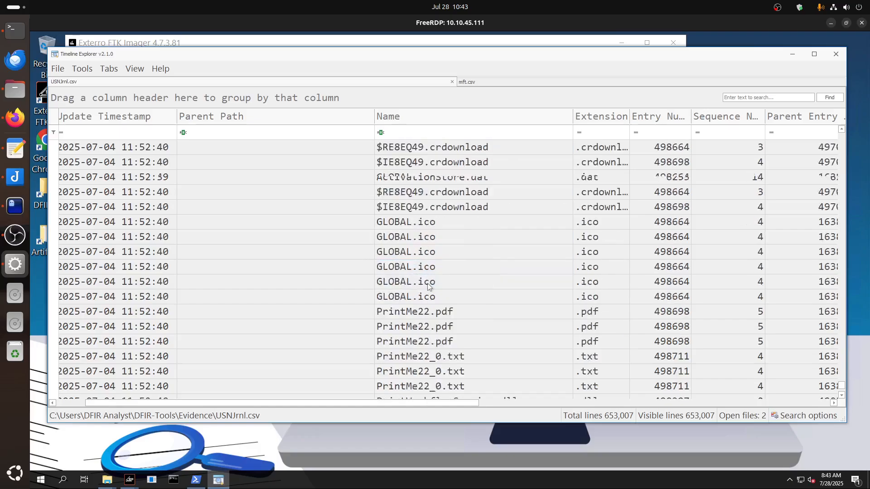
pyautogui.scroll(-5, 428, 285)
pyautogui.scroll(-4, 428, 283)
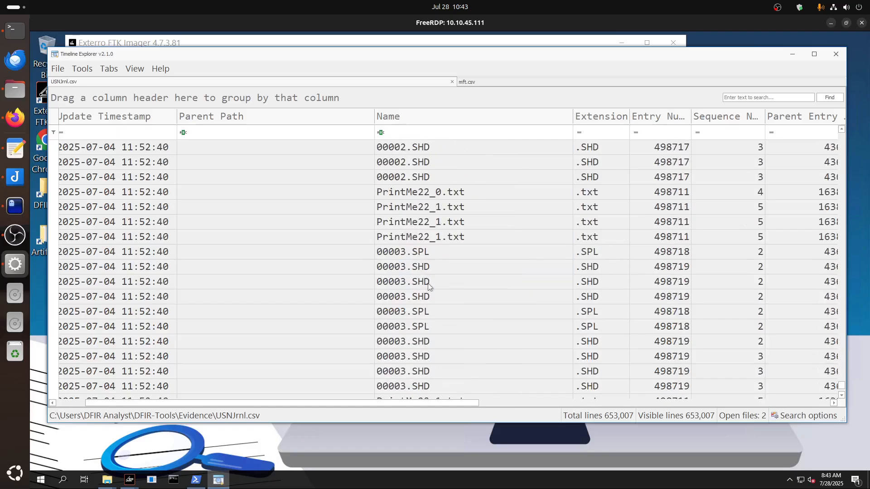
pyautogui.scroll(-5, 430, 281)
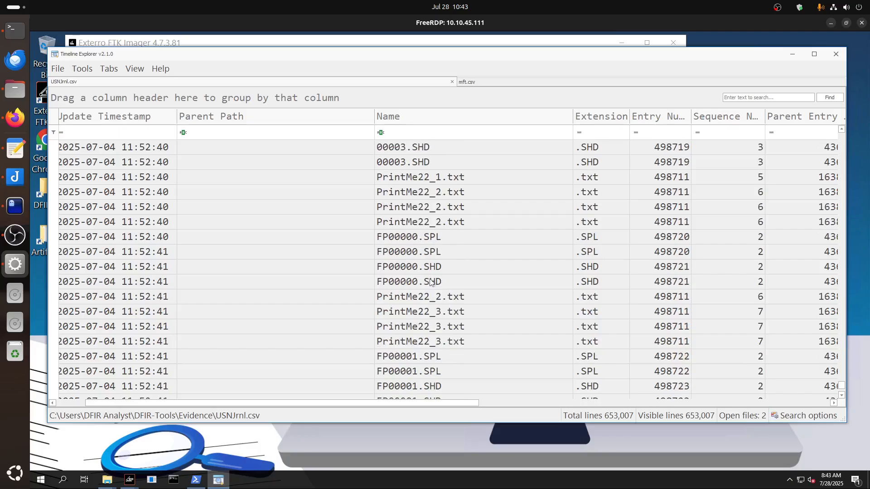
pyautogui.scroll(2, 431, 277)
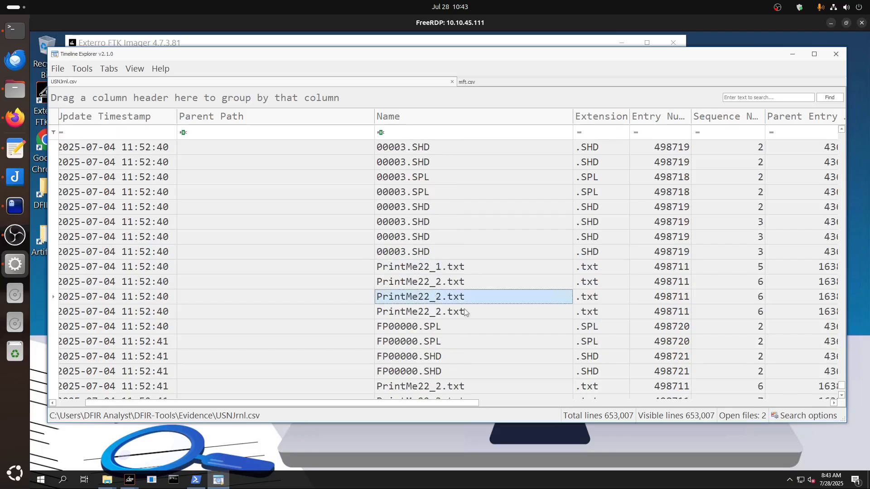
pyautogui.scroll(-9, 463, 304)
pyautogui.scroll(-3, 463, 303)
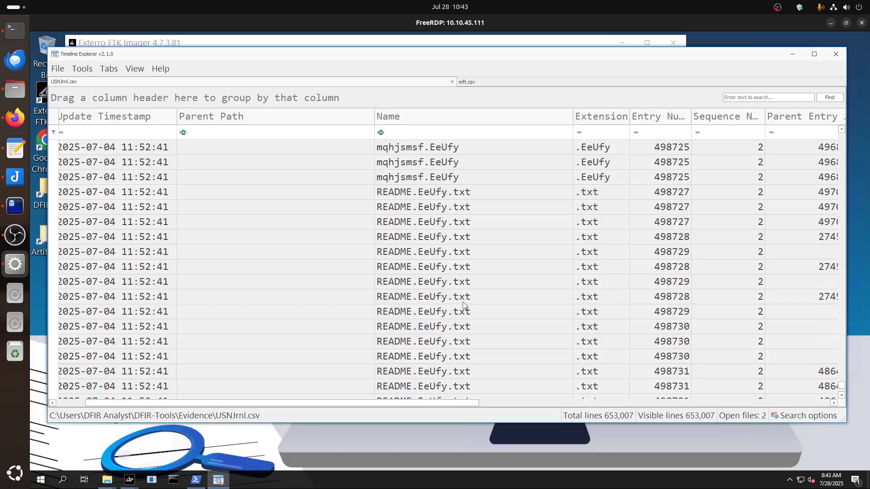
pyautogui.click(434, 268)
pyautogui.click(429, 297)
pyautogui.press('Down')
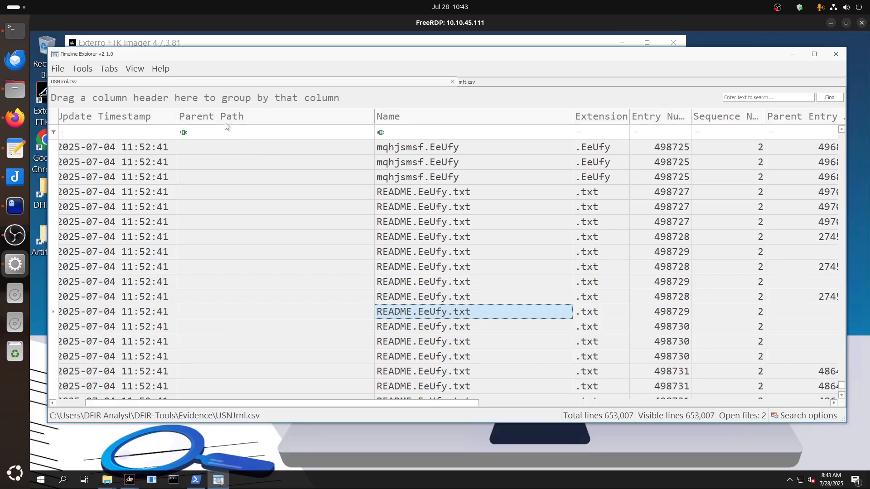
# Switch to the mft.csv data and examine the pb.exe:Zone.Identifier record and the entries following it.
pyautogui.click(493, 86)
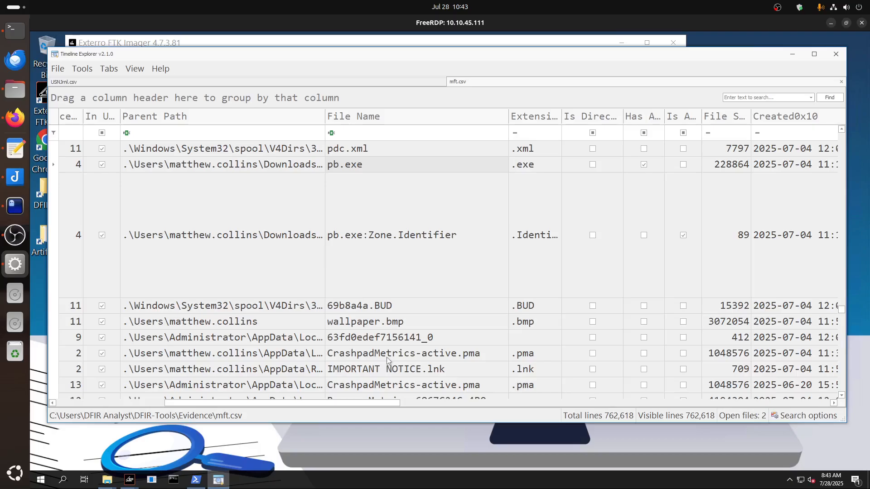
pyautogui.moveTo(353, 405); pyautogui.dragTo(303, 397)
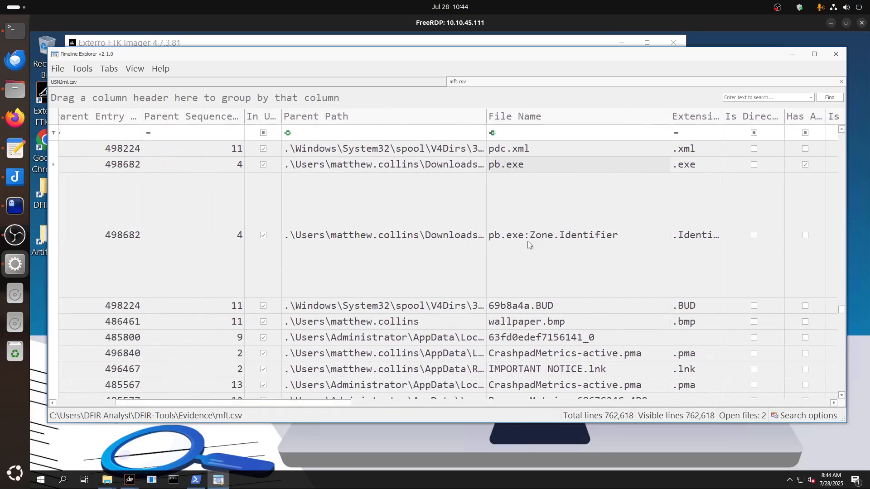
pyautogui.click(528, 241)
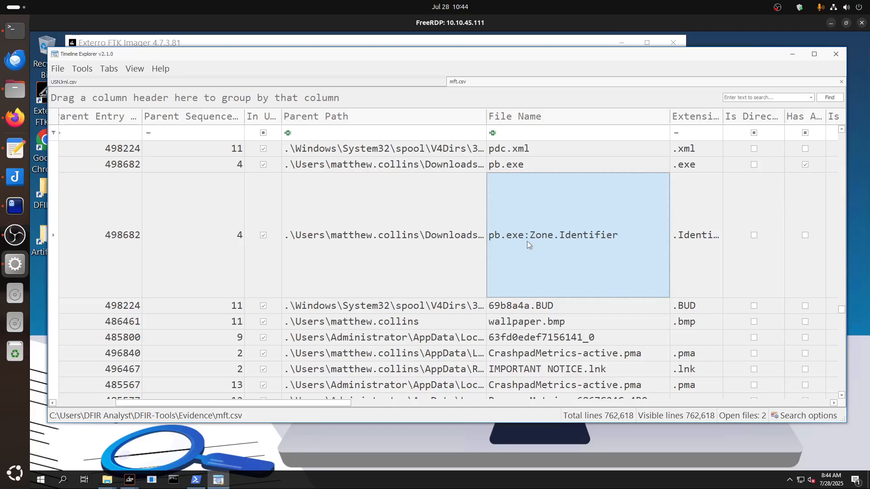
pyautogui.scroll(-1, 526, 241)
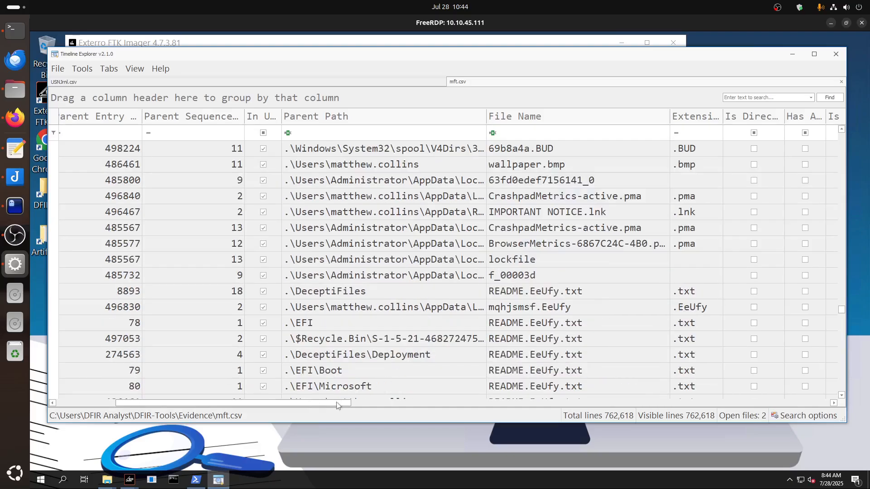
# Locate the tzfcpxvv.EeUfy:Zone.Identifier record in the Downloads folder and view its parent path.
pyautogui.moveTo(337, 406); pyautogui.dragTo(409, 405)
pyautogui.scroll(1, 358, 290)
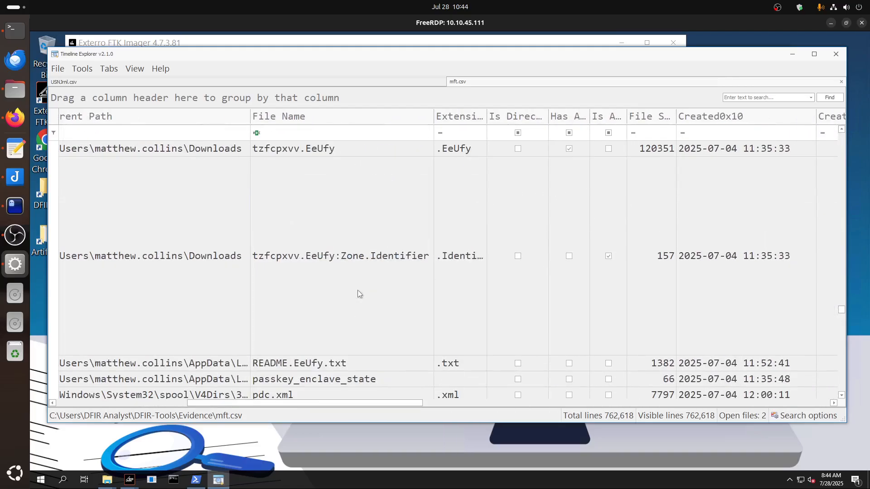
pyautogui.click(285, 260)
pyautogui.moveTo(287, 402); pyautogui.dragTo(254, 406)
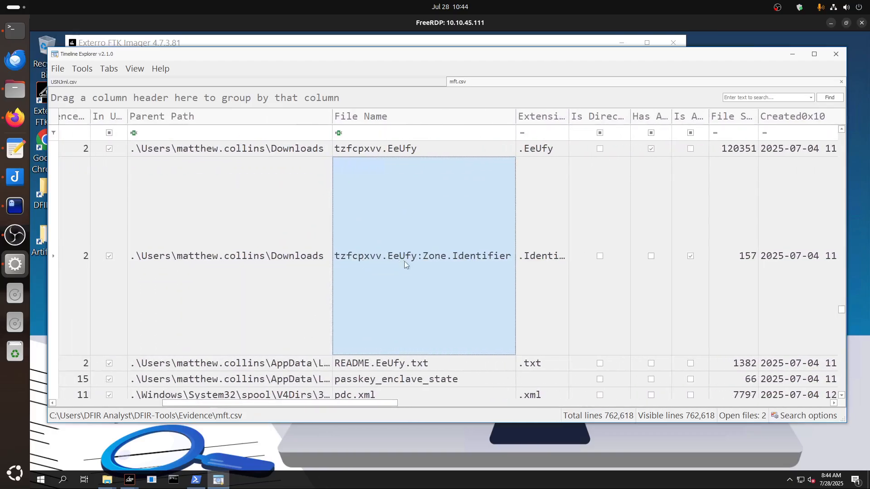
# Scan the MFT records preceding tzfcpxvv.EeUfy, back to the messages.json entries, and return to its Zone.Identifier record.
pyautogui.scroll(2, 406, 271)
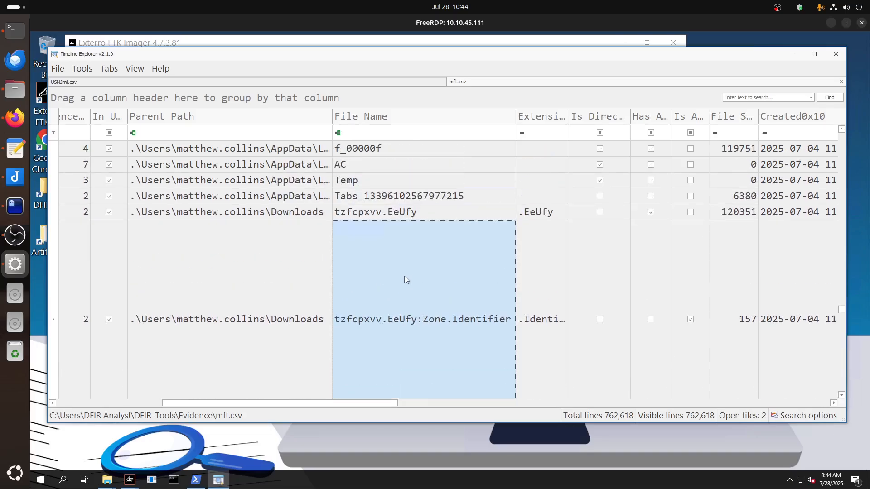
pyautogui.scroll(2, 405, 280)
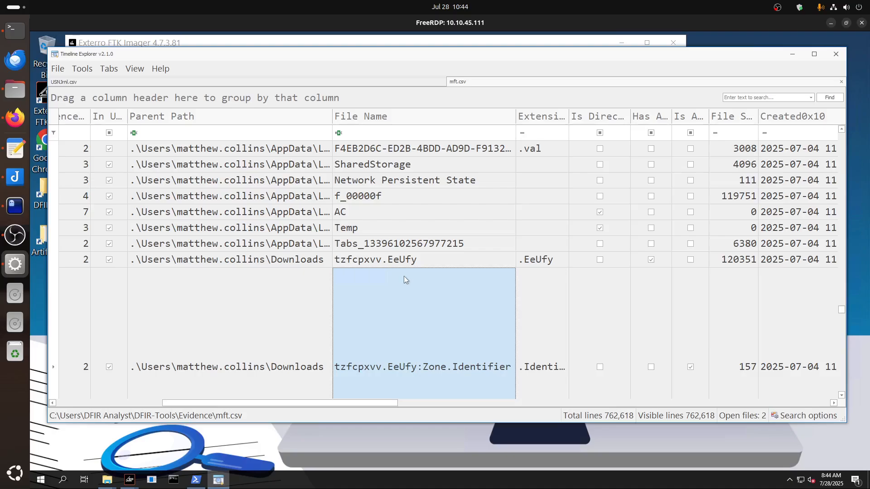
pyautogui.scroll(2, 404, 280)
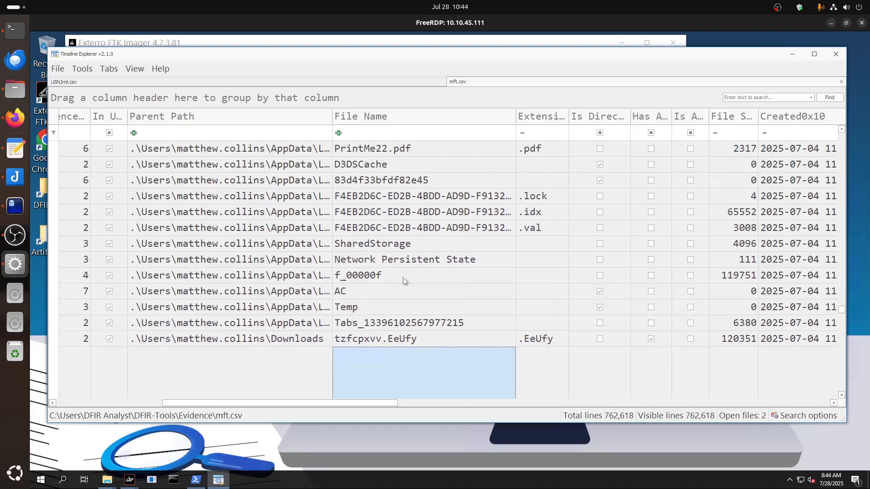
pyautogui.scroll(2, 404, 280)
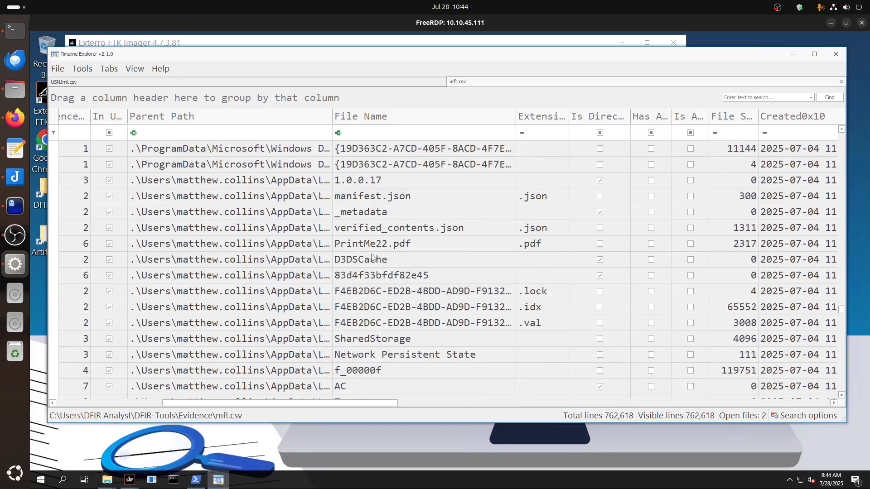
pyautogui.scroll(2, 410, 261)
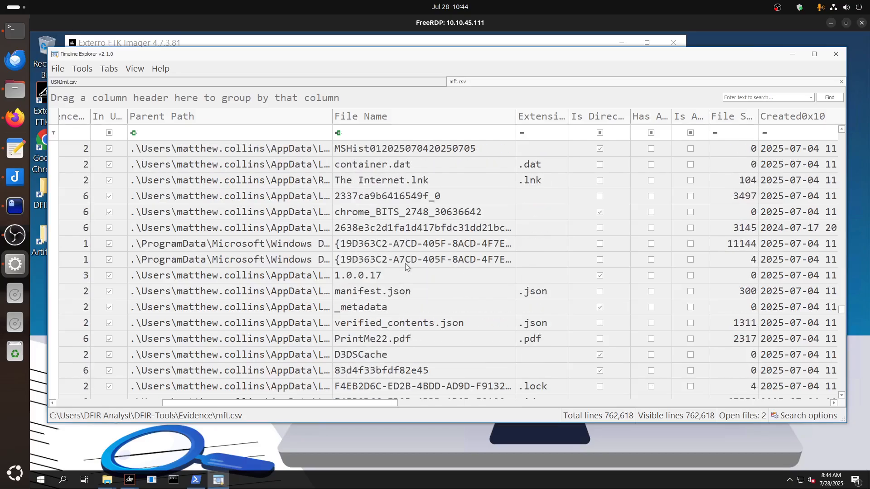
pyautogui.scroll(10, 406, 266)
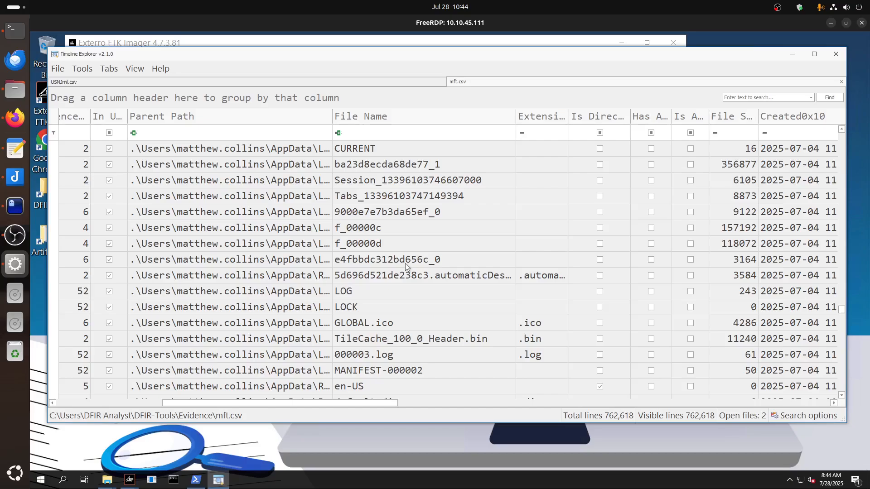
pyautogui.scroll(6, 405, 263)
pyautogui.scroll(9, 404, 263)
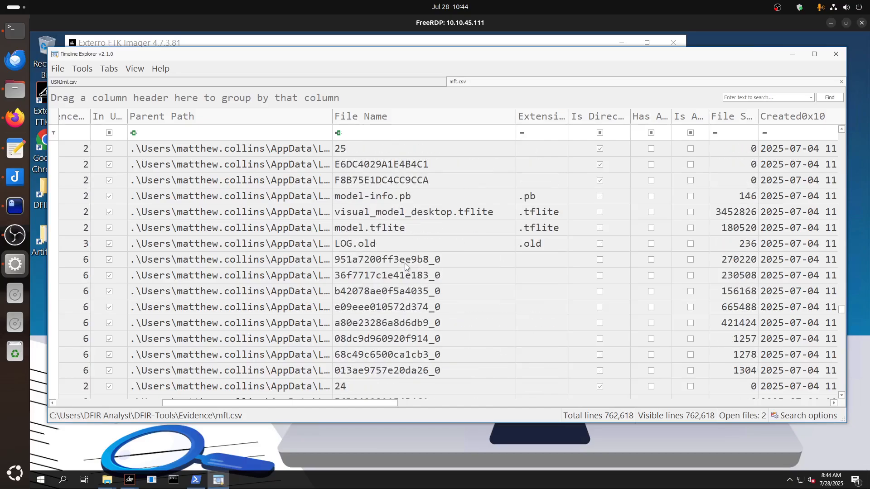
pyautogui.scroll(5, 404, 262)
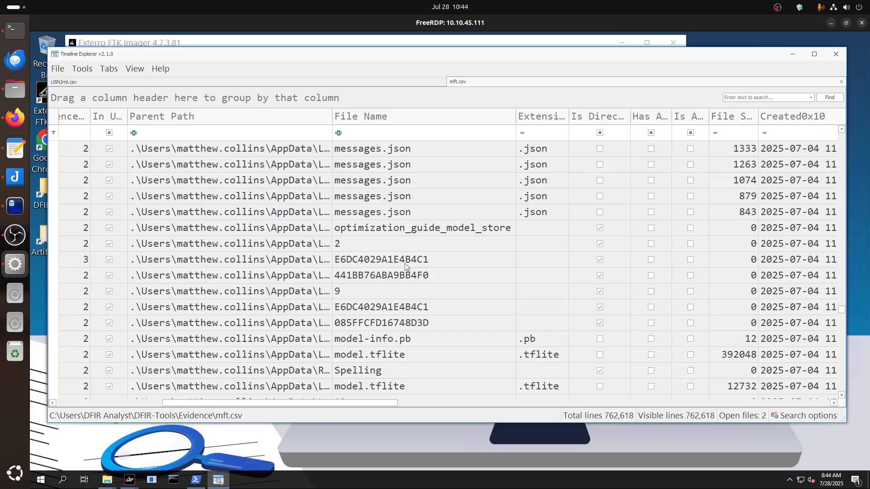
pyautogui.scroll(10, 405, 263)
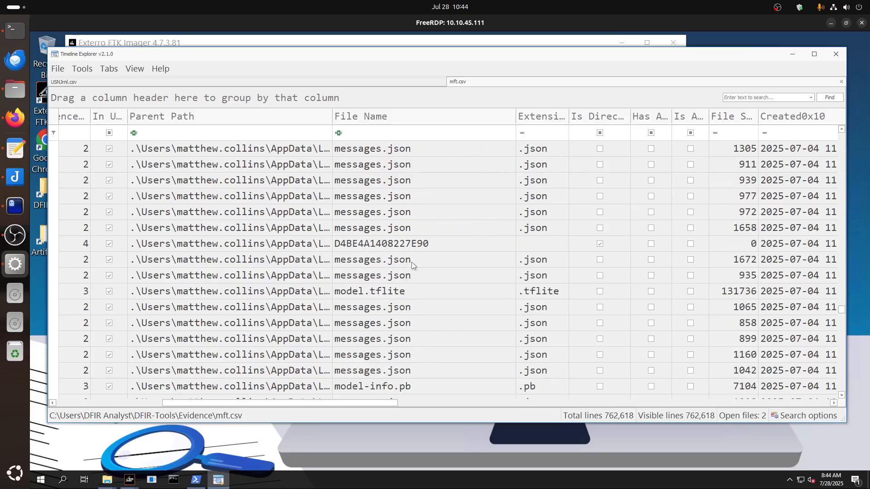
pyautogui.scroll(-20, 413, 268)
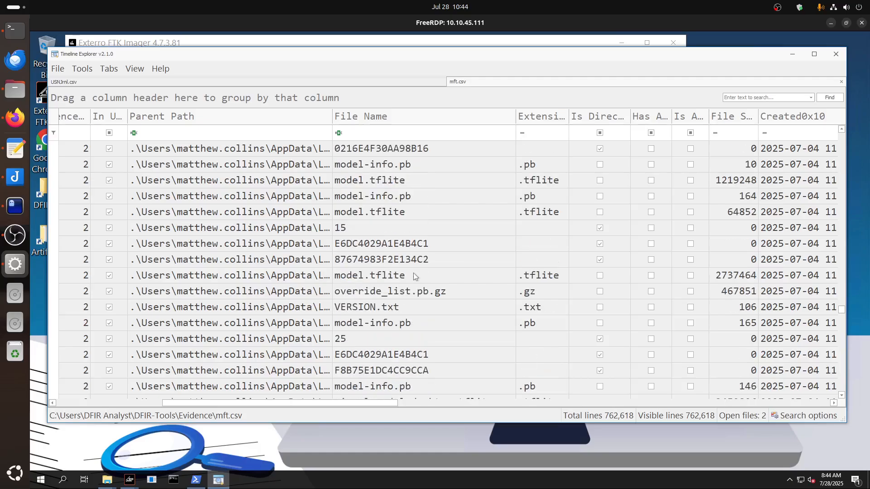
pyautogui.scroll(-10, 414, 275)
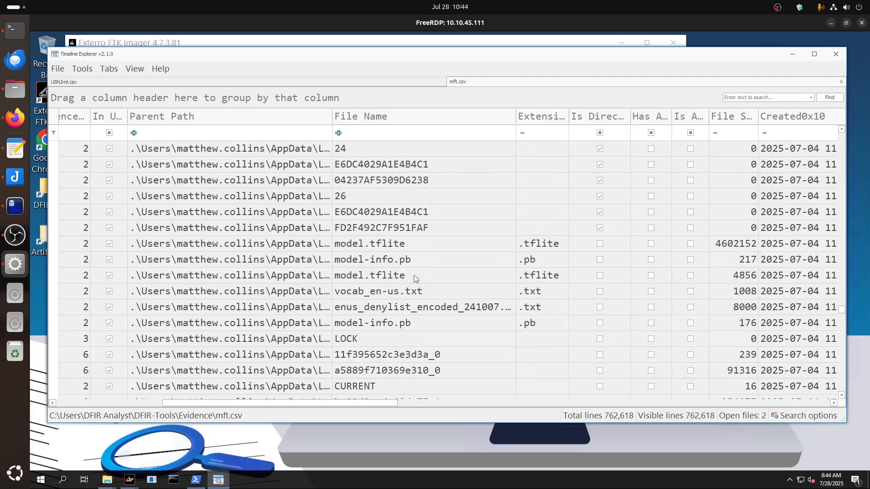
pyautogui.scroll(-10, 415, 276)
pyautogui.scroll(-9, 414, 276)
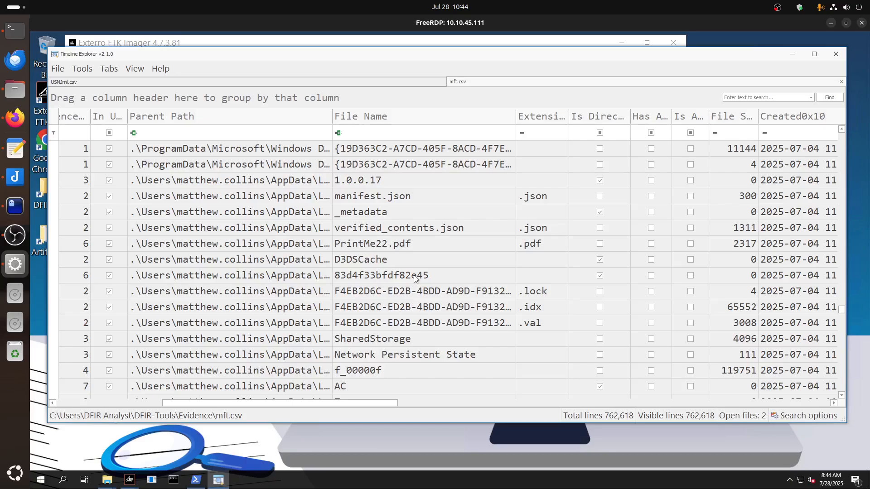
pyautogui.scroll(-1, 414, 275)
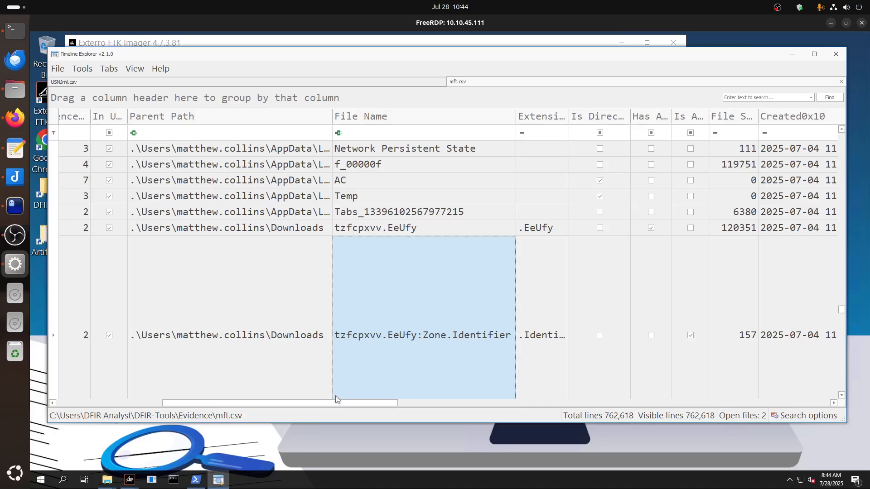
# Open the Zone Id Contents of tzfcpxvv.EeUfy:Zone.Identifier and highlight the HiddenFile.zip name and the full HostUrl address.
pyautogui.moveTo(379, 404); pyautogui.dragTo(769, 411)
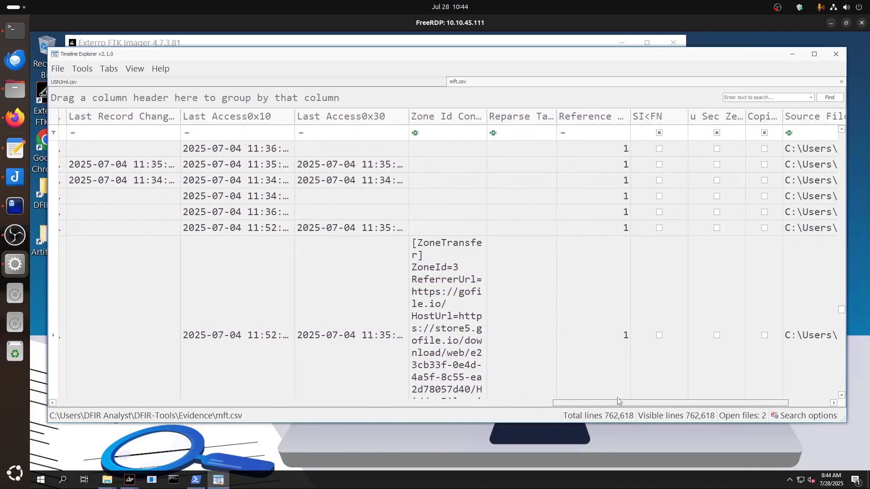
pyautogui.doubleClick(450, 330)
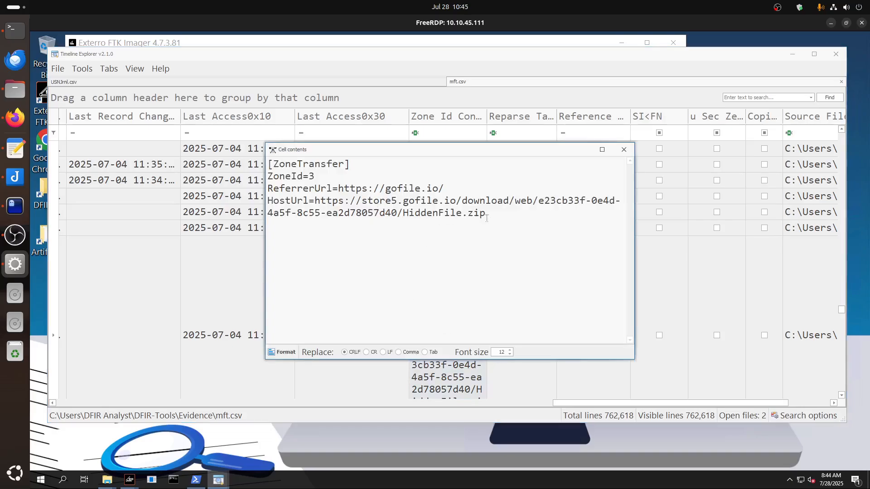
pyautogui.moveTo(490, 217); pyautogui.dragTo(404, 213)
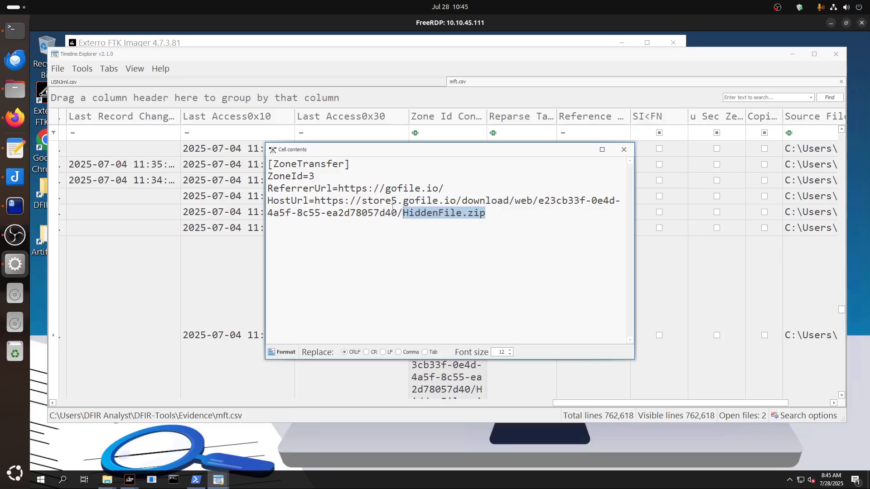
pyautogui.click(505, 221)
pyautogui.moveTo(494, 214); pyautogui.dragTo(315, 200)
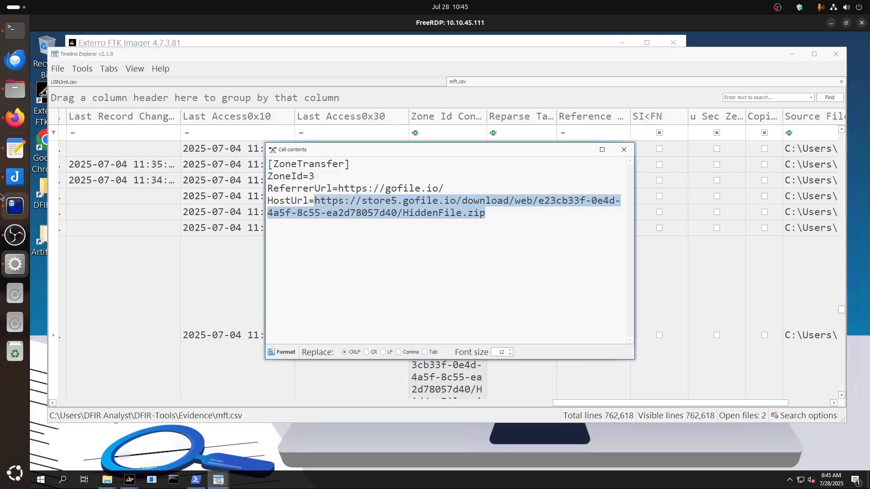
# Switch to the Ghostty terminal notes, highlight the question about the ransomware's full download URL, and minimize the notes.
pyautogui.click(15, 206)
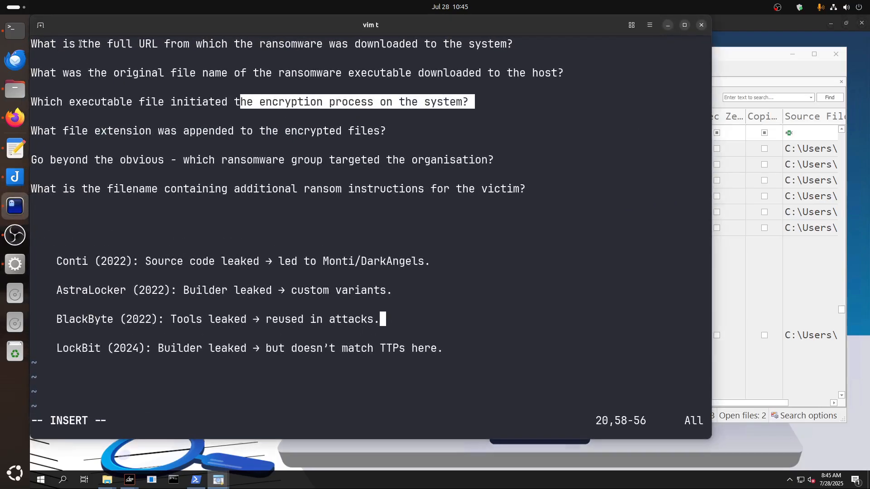
pyautogui.moveTo(57, 44); pyautogui.dragTo(511, 46)
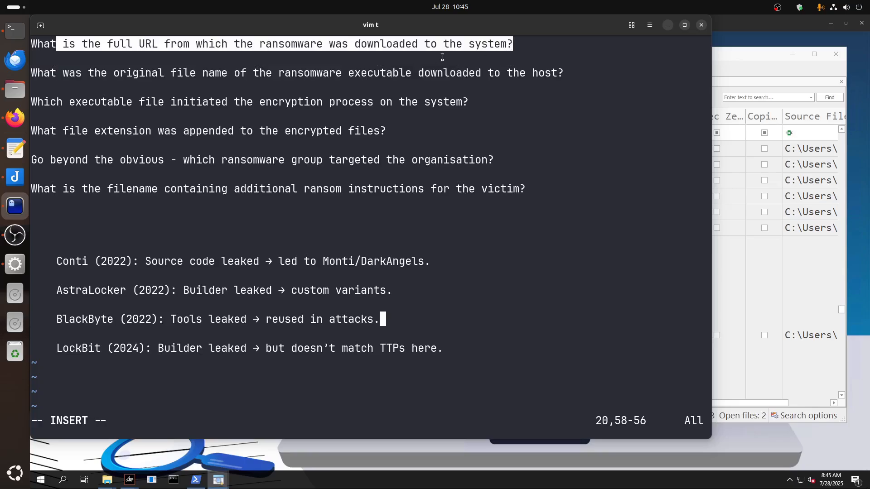
pyautogui.click(668, 25)
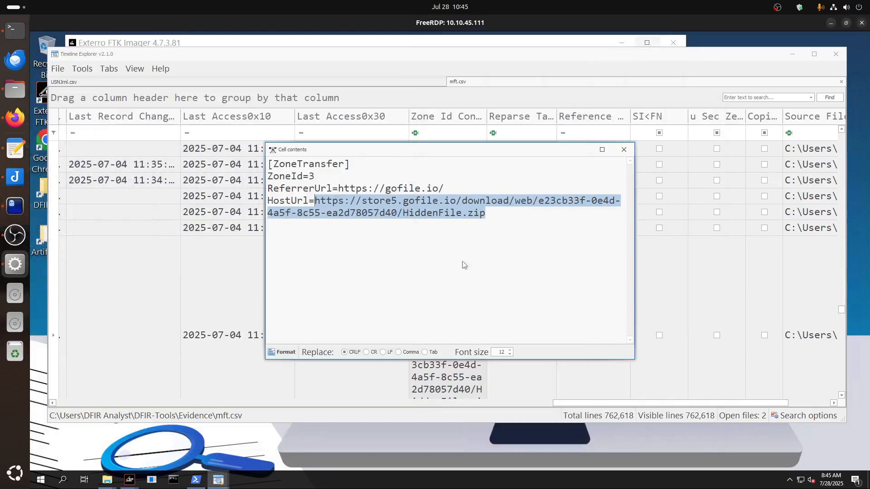
# Highlight the entire ZoneTransfer text in the cell contents and close the cell view.
pyautogui.click(495, 232)
pyautogui.moveTo(495, 231); pyautogui.dragTo(259, 165)
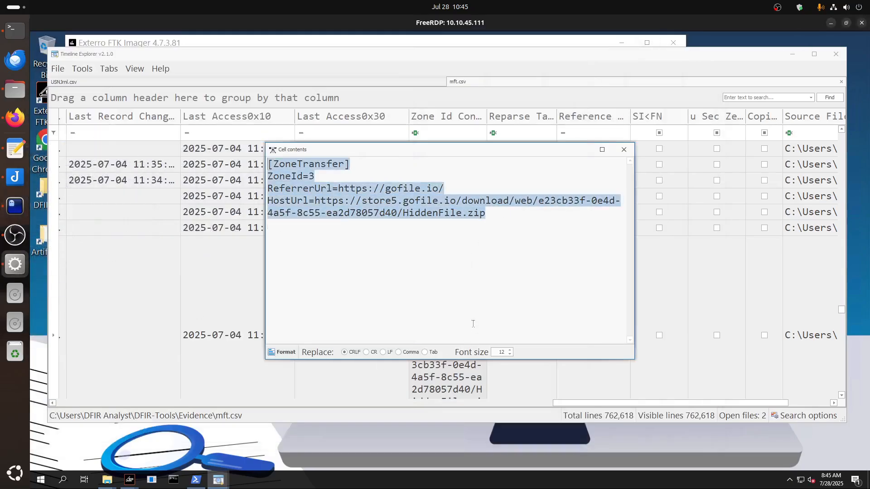
pyautogui.click(438, 255)
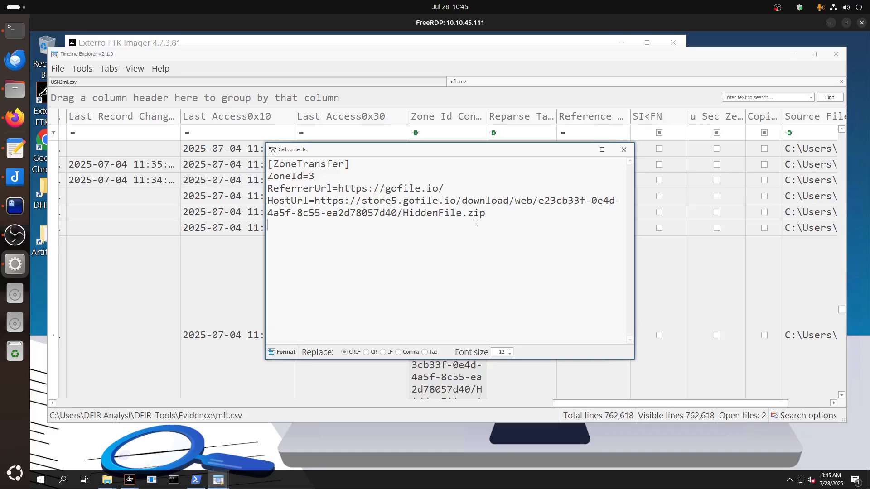
pyautogui.click(624, 149)
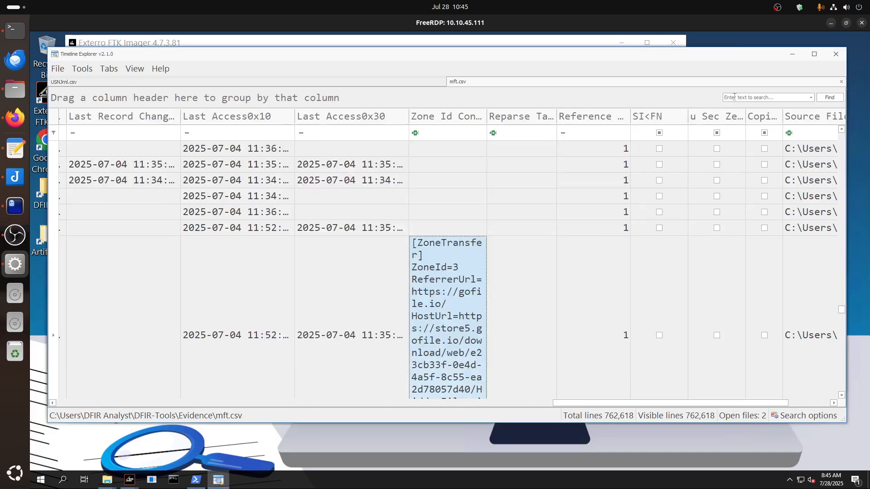
# Search the MFT records for HiddenFile.zip.
pyautogui.click(733, 96)
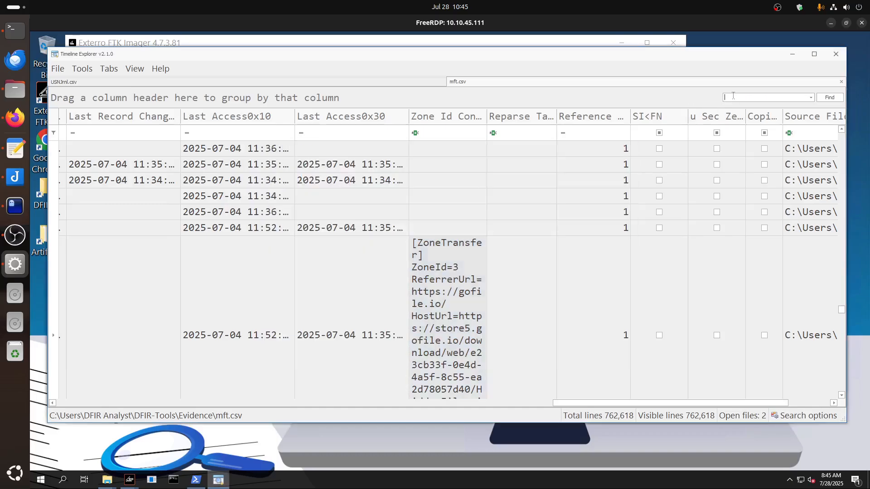
pyautogui.write('HiddenFile.zip')
pyautogui.press('Return')
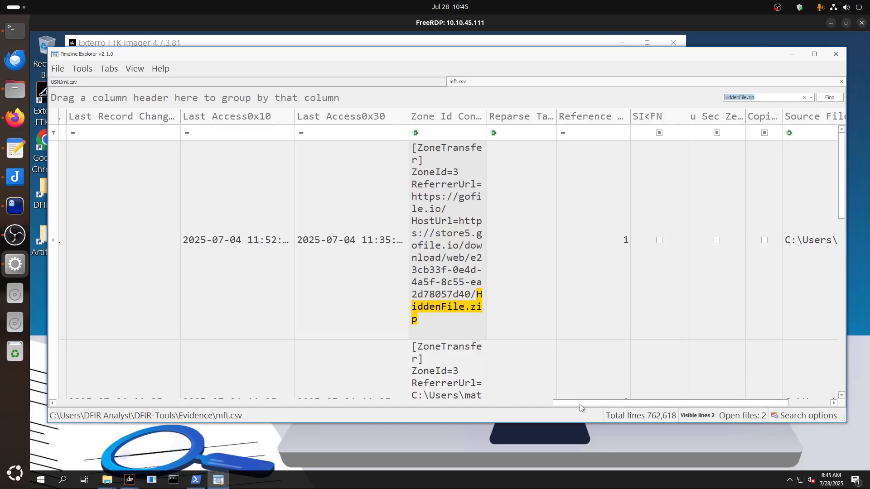
# Check the file name of the first HiddenFile.zip match and open its Zone Id Contents cell.
pyautogui.moveTo(580, 405); pyautogui.dragTo(138, 421)
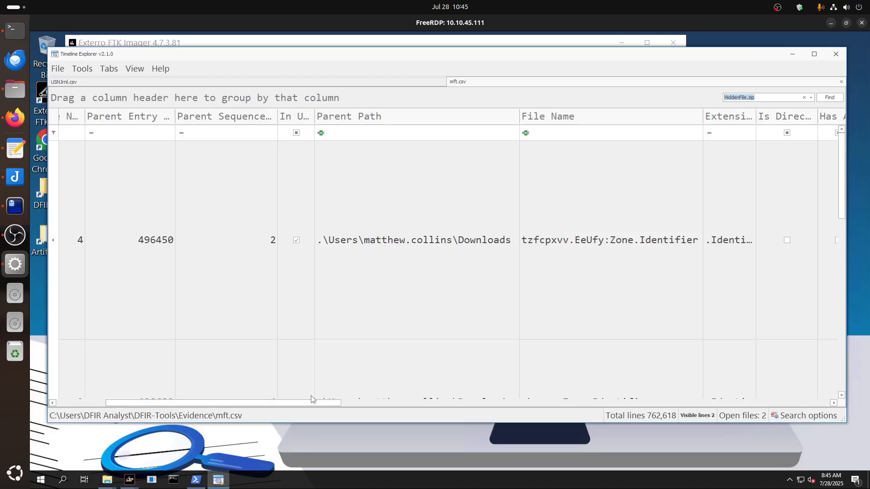
pyautogui.moveTo(297, 406); pyautogui.dragTo(730, 417)
pyautogui.click(517, 278)
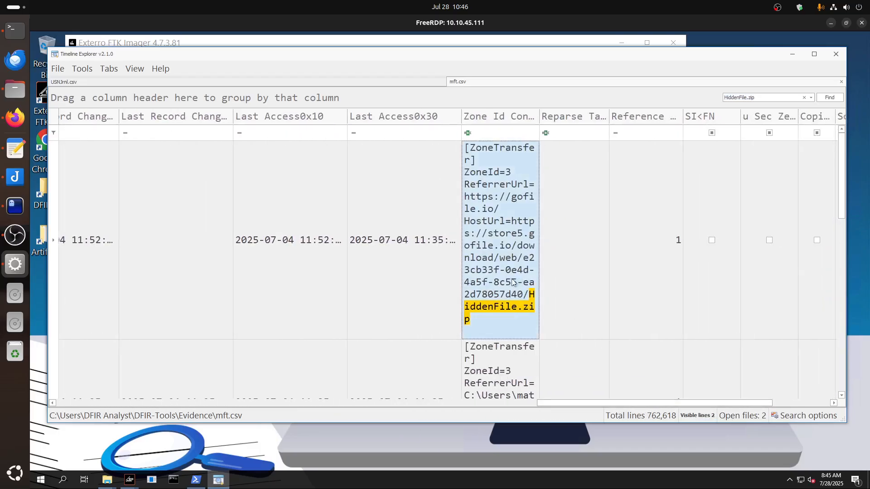
pyautogui.doubleClick(498, 268)
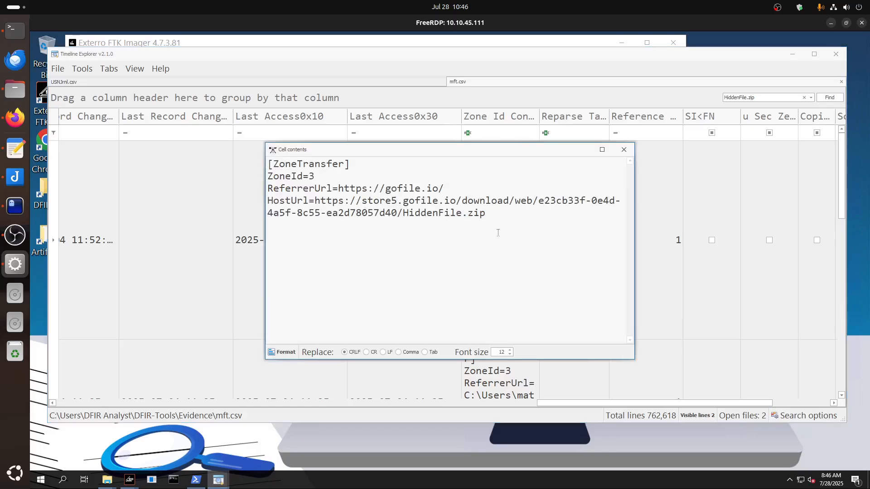
# Recheck the full download URL question in the Ghostty notes and return to the open cell contents.
pyautogui.click(15, 206)
pyautogui.moveTo(272, 47); pyautogui.dragTo(65, 43)
pyautogui.click(668, 25)
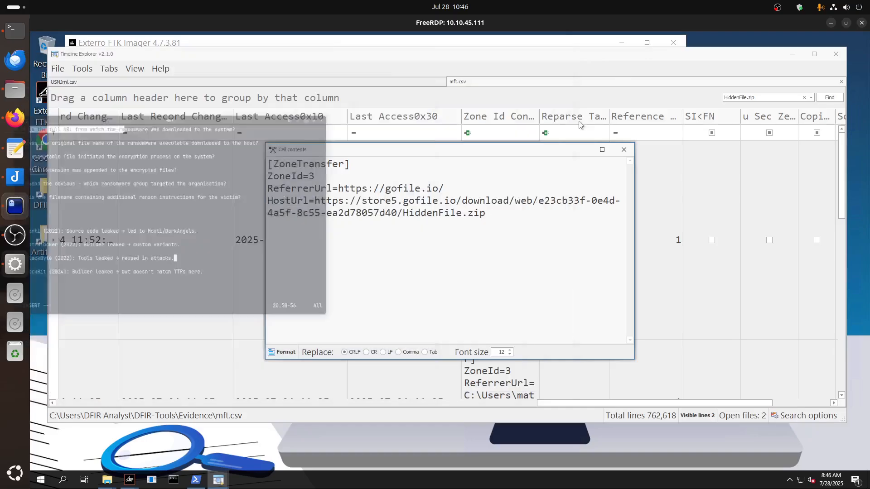
# Close the cell contents and check the second HiddenFile.zip match's Zone Id Contents and file name in the MFT records.
pyautogui.click(624, 150)
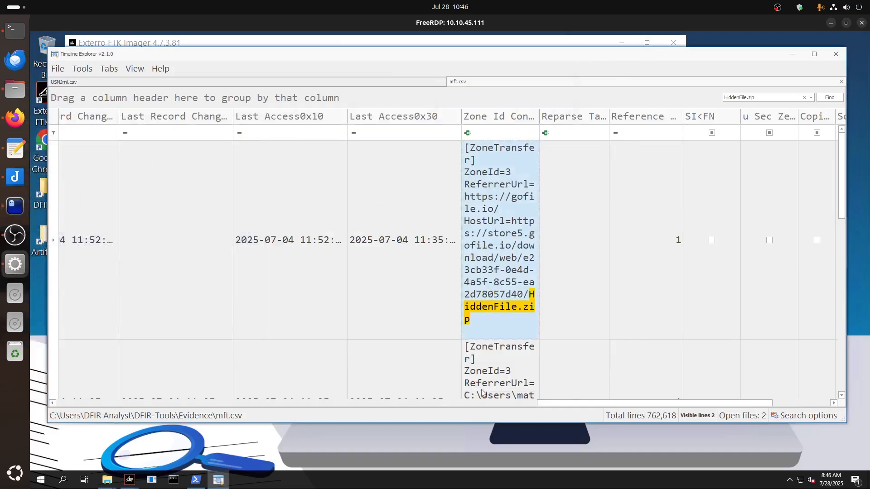
pyautogui.scroll(-3, 515, 394)
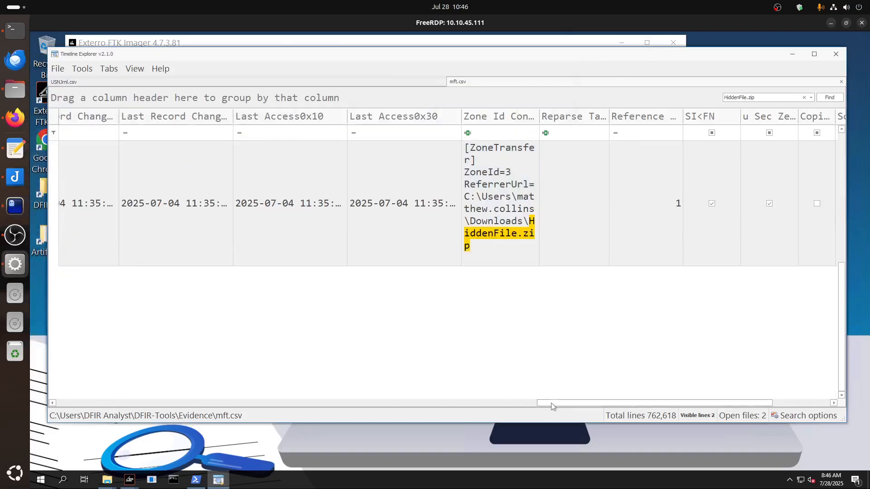
pyautogui.moveTo(552, 405); pyautogui.dragTo(44, 406)
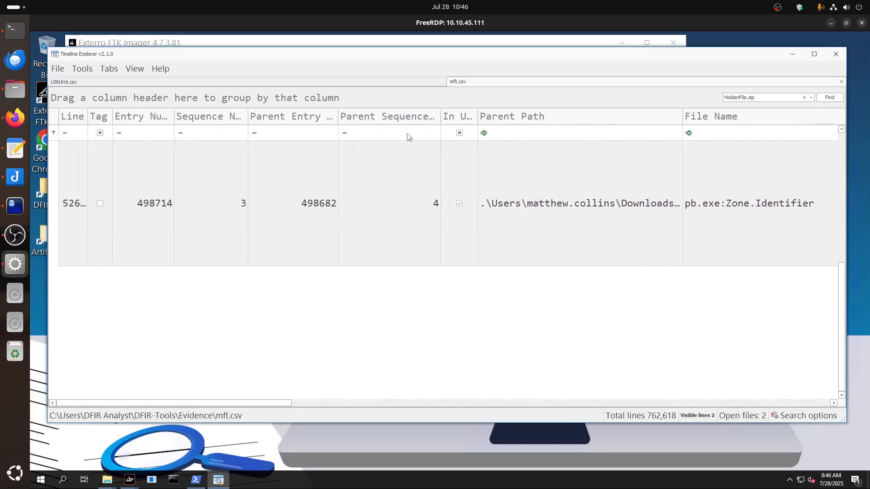
# Locate the pb.exe records at 11:47:36 in USNJrnl.csv, open one name cell and highlight the file name.
pyautogui.click(398, 81)
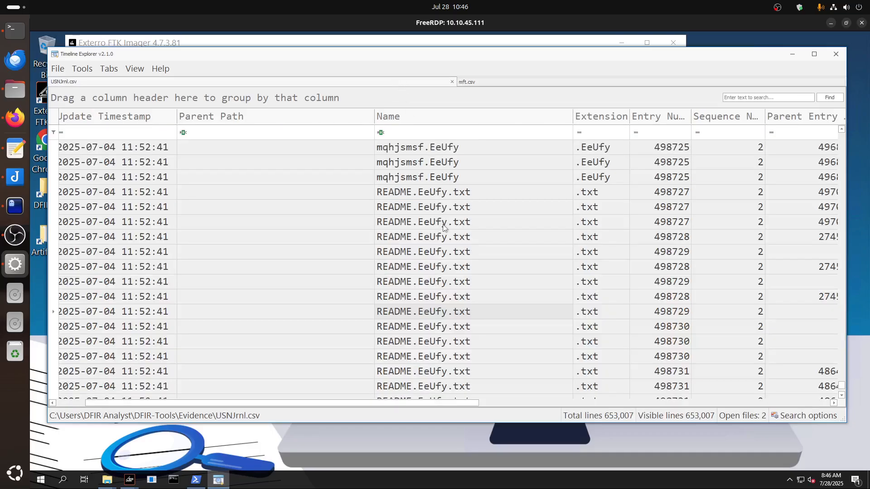
pyautogui.scroll(15, 443, 226)
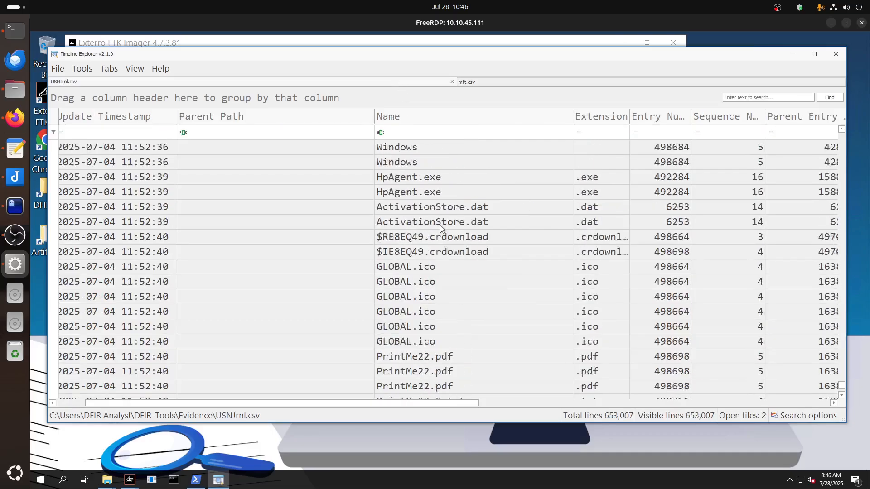
pyautogui.scroll(12, 440, 225)
pyautogui.scroll(3, 440, 225)
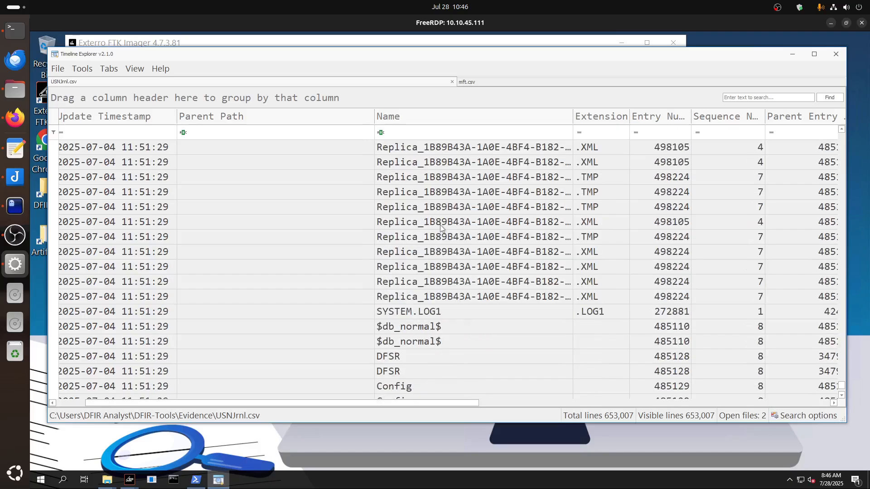
pyautogui.scroll(20, 440, 224)
pyautogui.scroll(-5, 458, 240)
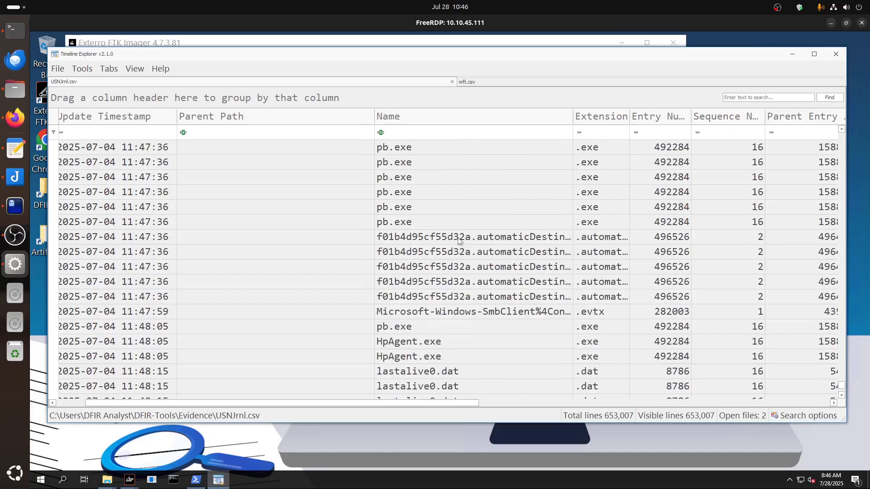
pyautogui.click(401, 208)
pyautogui.doubleClick(391, 211)
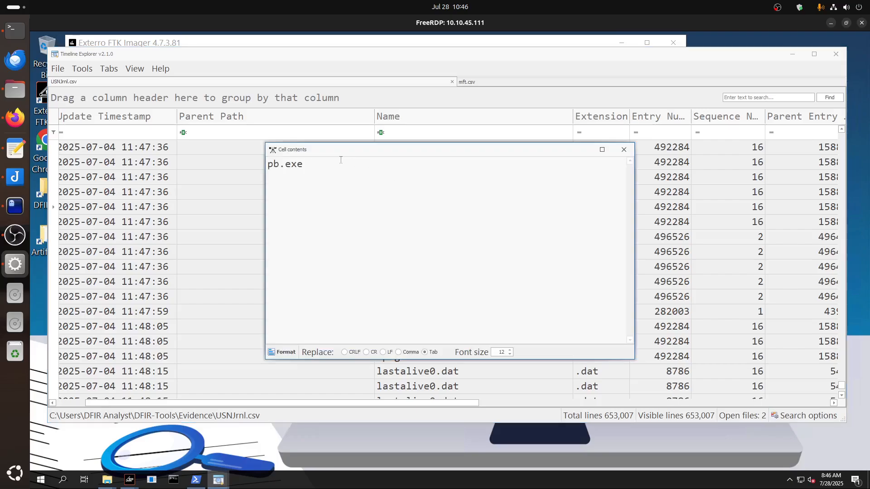
pyautogui.moveTo(341, 160); pyautogui.dragTo(266, 166)
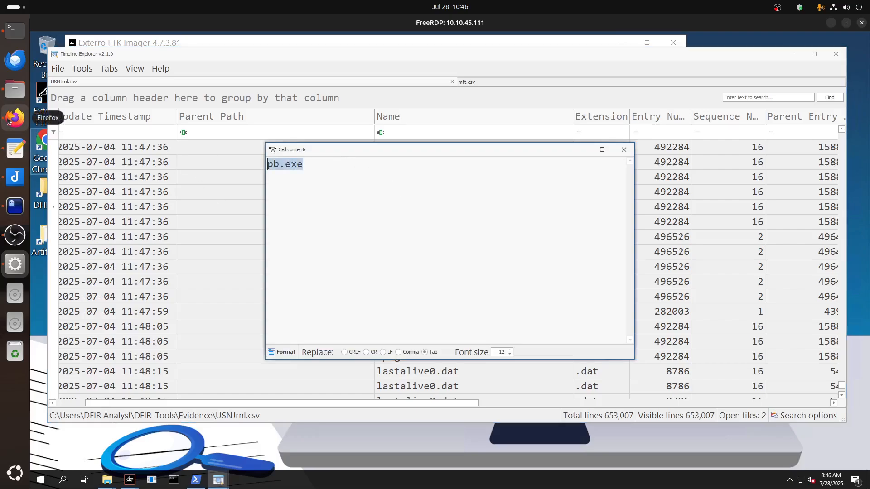
# Highlight the question about the ransomware's original file name in the Ghostty notes, then return and close the pb.exe cell view.
pyautogui.click(10, 207)
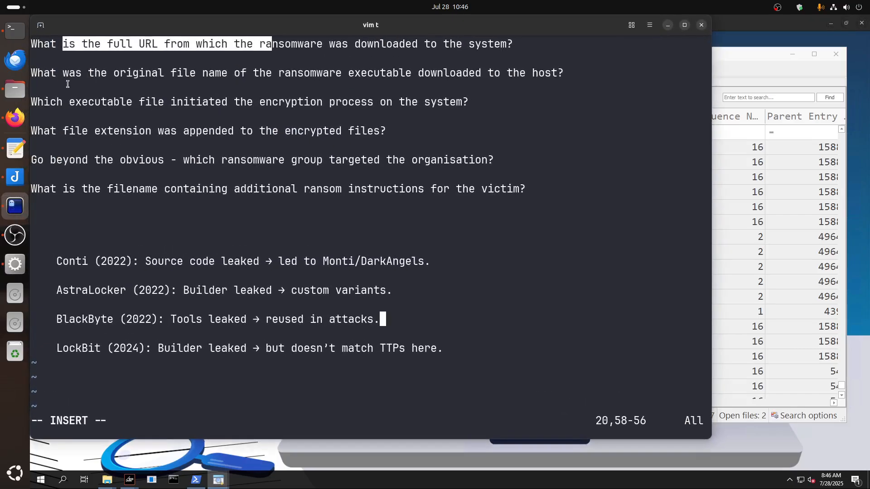
pyautogui.moveTo(44, 75); pyautogui.dragTo(568, 75)
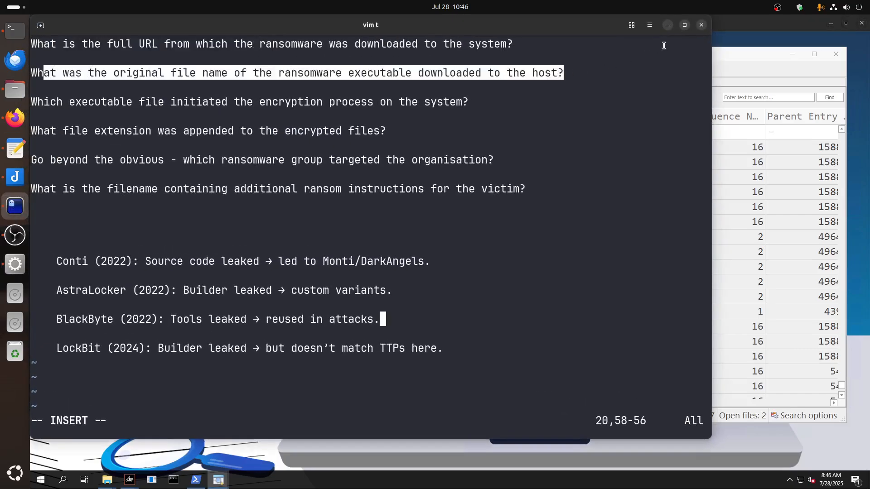
pyautogui.click(668, 24)
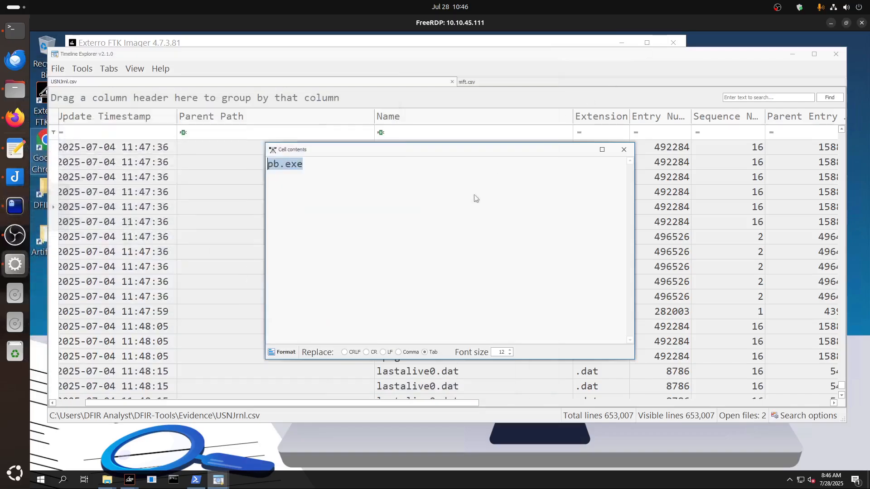
pyautogui.click(624, 150)
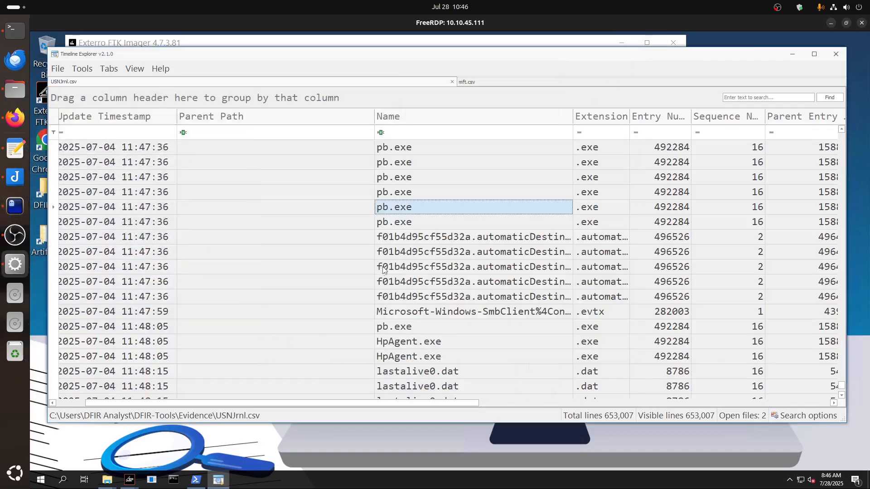
# Inspect the Update Reasons value of the first HpAgent.exe record at 11:48:05, highlight it and close the cell view.
pyautogui.click(408, 337)
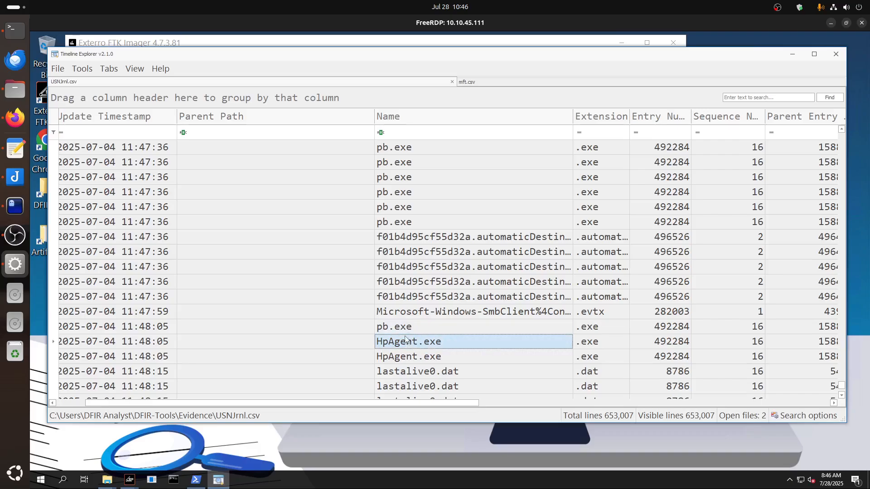
pyautogui.moveTo(348, 406); pyautogui.dragTo(685, 404)
pyautogui.doubleClick(447, 341)
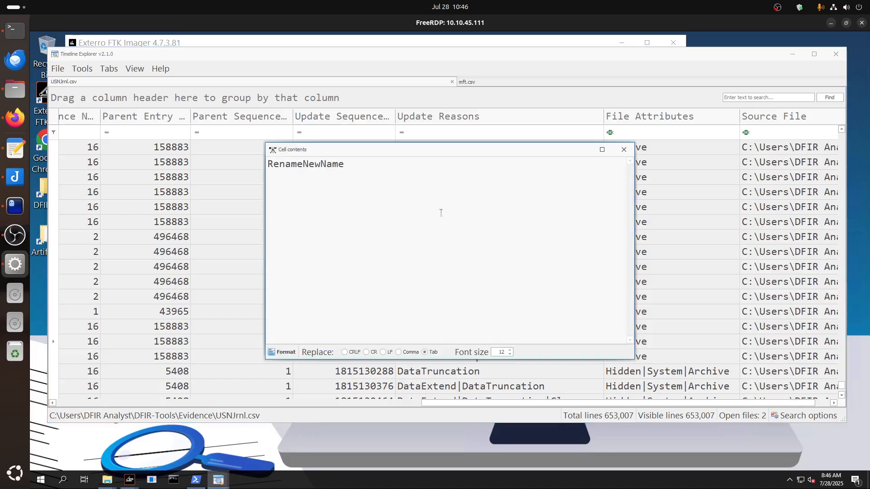
pyautogui.moveTo(375, 171); pyautogui.dragTo(267, 166)
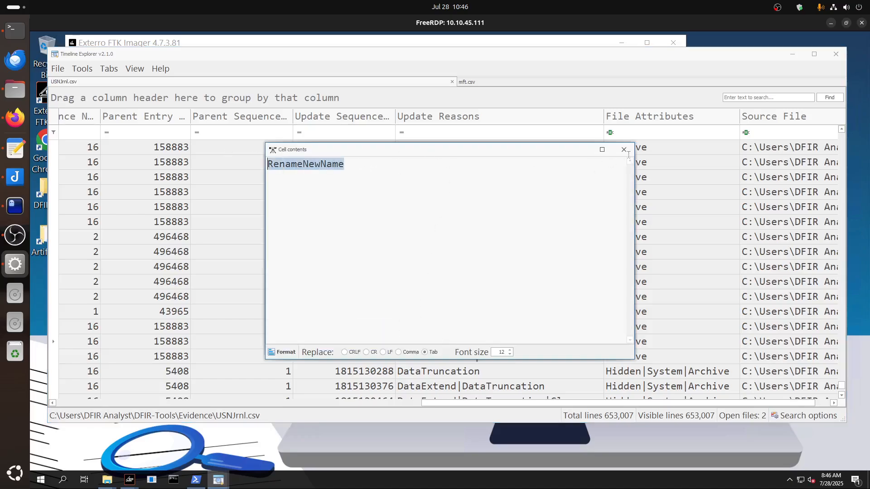
pyautogui.click(624, 149)
# Open the HpAgent.exe name cell and check it against the encryption executable and file extension questions in the Ghostty notes.
pyautogui.moveTo(456, 405); pyautogui.dragTo(148, 386)
pyautogui.doubleClick(322, 342)
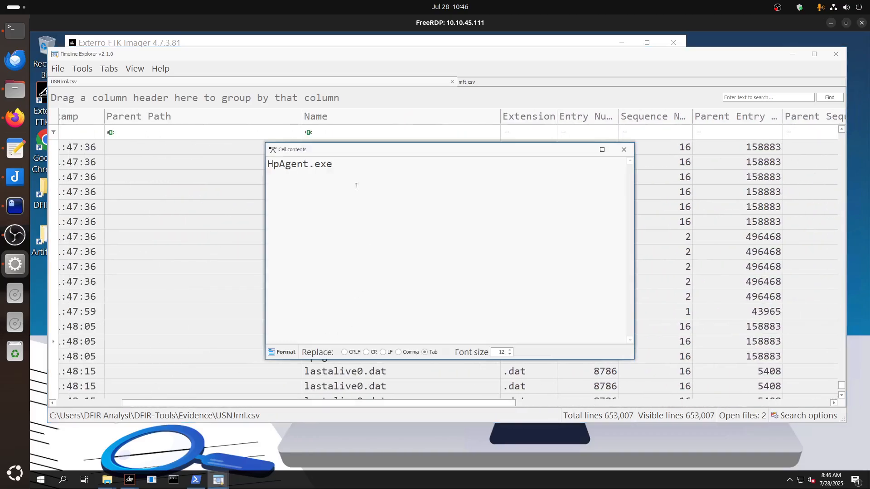
pyautogui.click(15, 206)
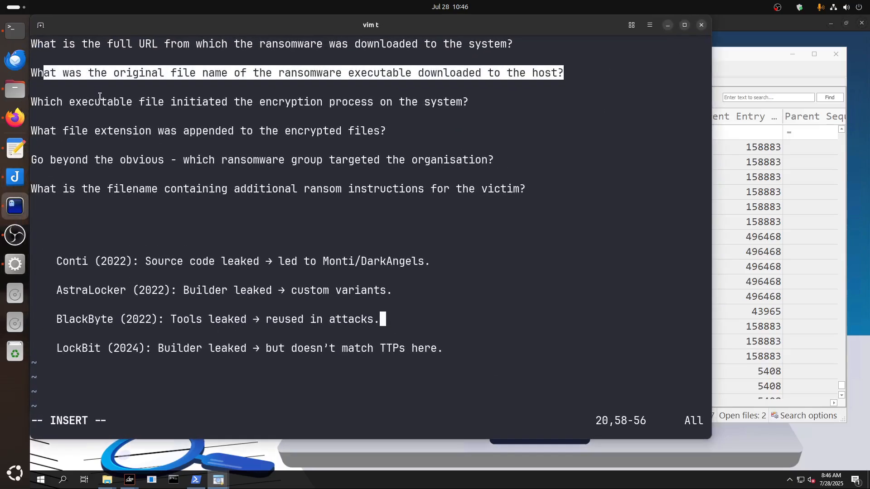
pyautogui.moveTo(469, 103); pyautogui.dragTo(44, 97)
pyautogui.moveTo(43, 131); pyautogui.dragTo(383, 134)
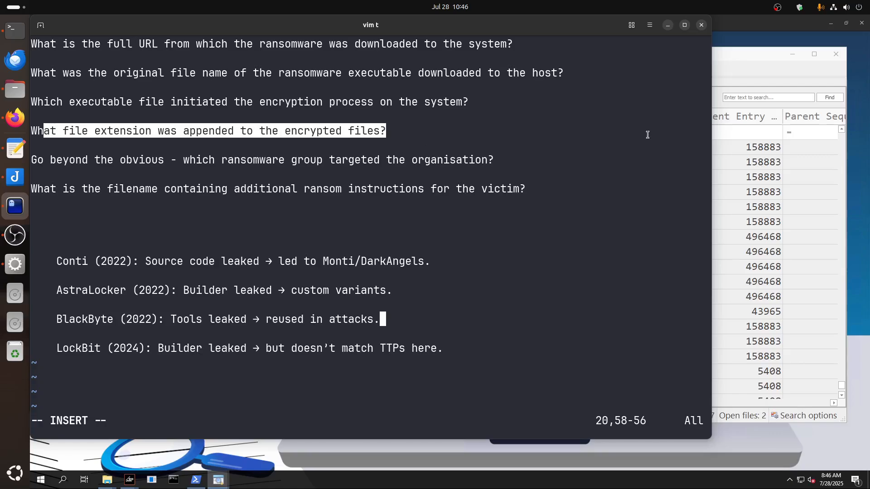
pyautogui.click(668, 25)
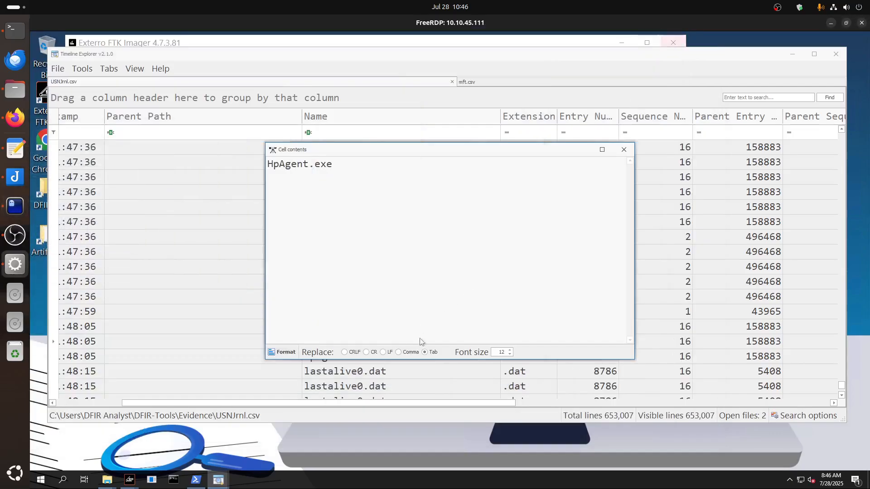
pyautogui.click(624, 150)
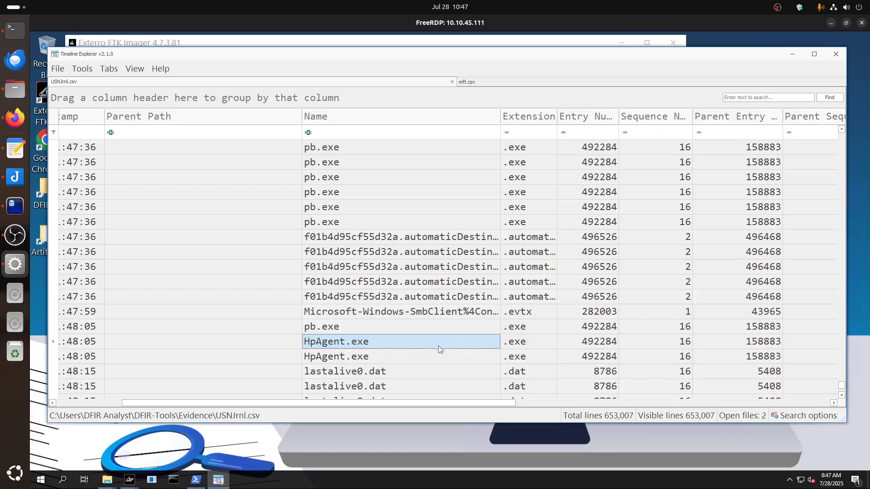
# Follow the journal records to the README.EeUfy.txt entries at 11:52:41 and inspect the file name in one name cell.
pyautogui.scroll(-5, 439, 346)
pyautogui.scroll(-8, 439, 347)
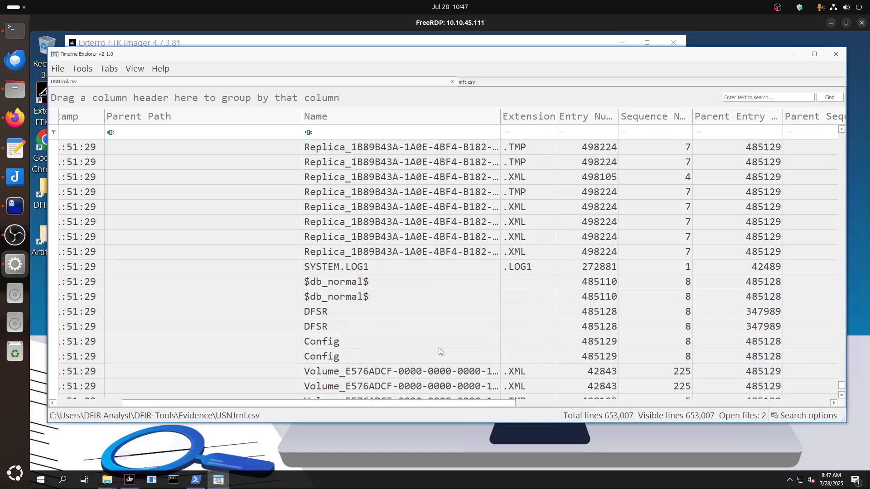
pyautogui.scroll(-10, 438, 345)
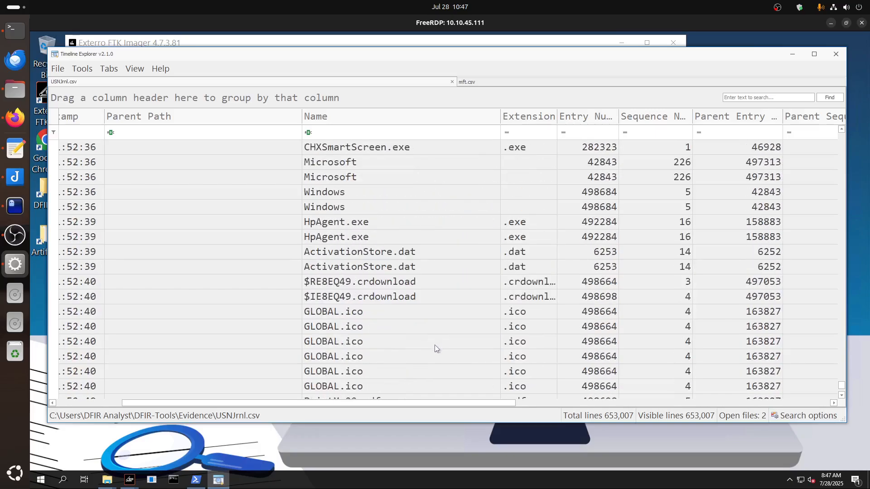
pyautogui.scroll(-10, 434, 344)
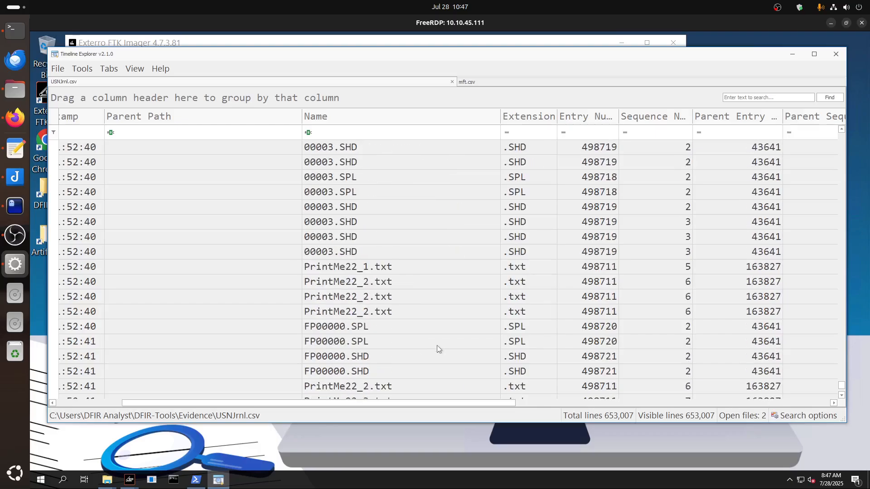
pyautogui.scroll(-4, 437, 345)
pyautogui.scroll(-5, 438, 344)
pyautogui.doubleClick(380, 239)
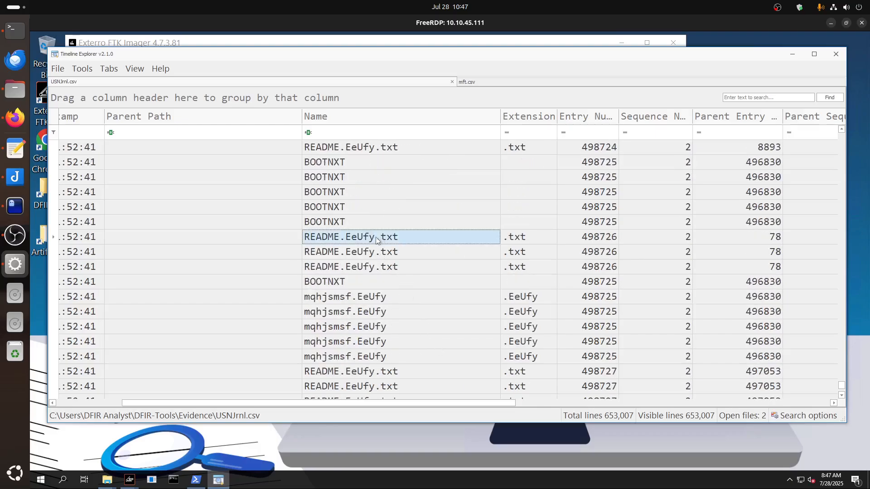
pyautogui.moveTo(329, 164); pyautogui.dragTo(308, 164)
pyautogui.click(622, 149)
# Highlight the question about the ransom instructions filename in the Ghostty notes and return to the journal records.
pyautogui.click(15, 206)
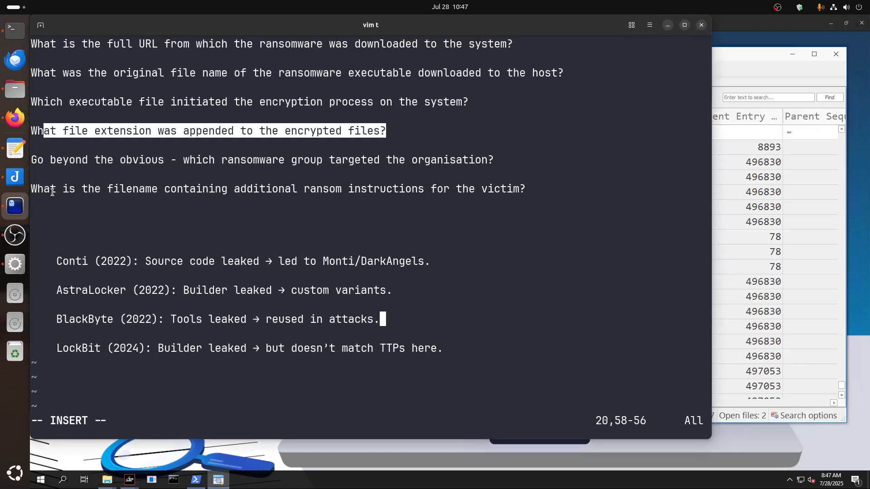
pyautogui.moveTo(44, 189); pyautogui.dragTo(539, 190)
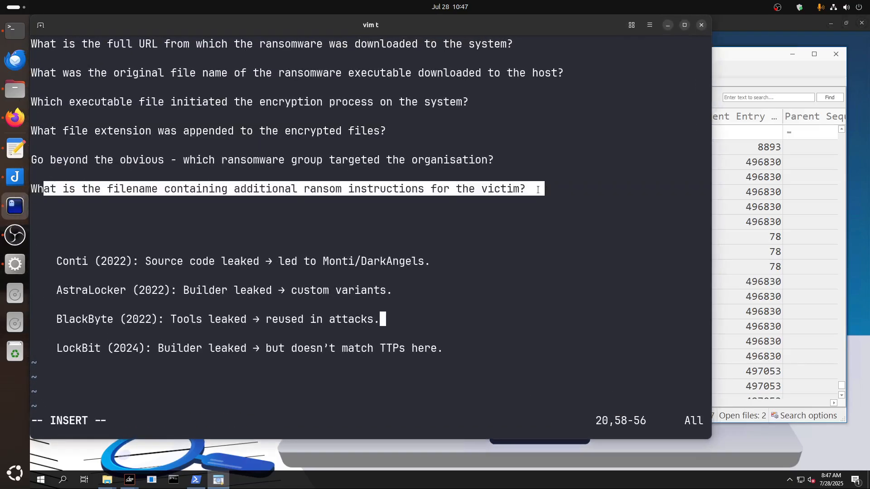
pyautogui.click(668, 26)
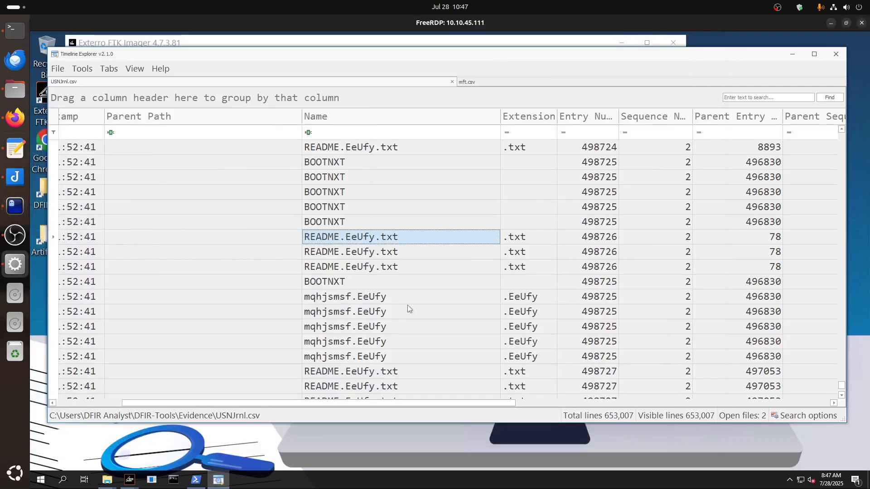
# Examine the USN journal records at 11:52:41 for HiddenFile.zip, files renamed with the .EeUfy extension and README.EeUfy.txt notes.
pyautogui.click(485, 81)
pyautogui.click(390, 83)
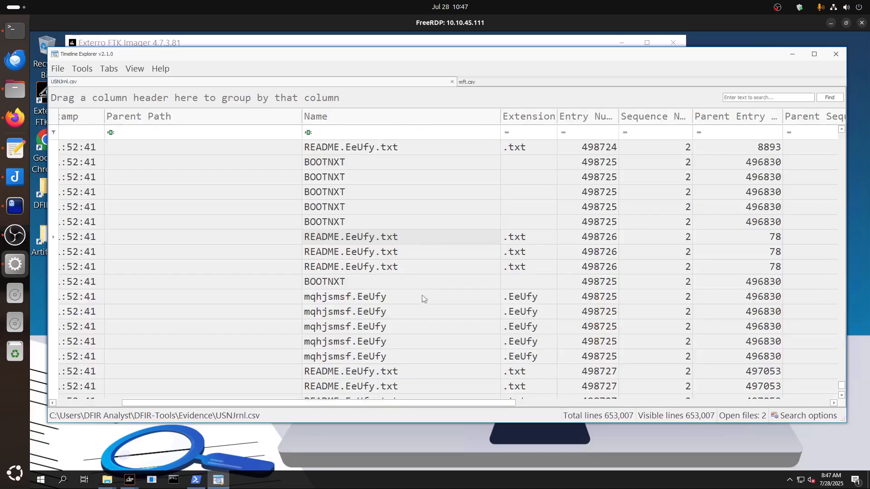
pyautogui.scroll(-6, 430, 323)
pyautogui.scroll(-10, 444, 330)
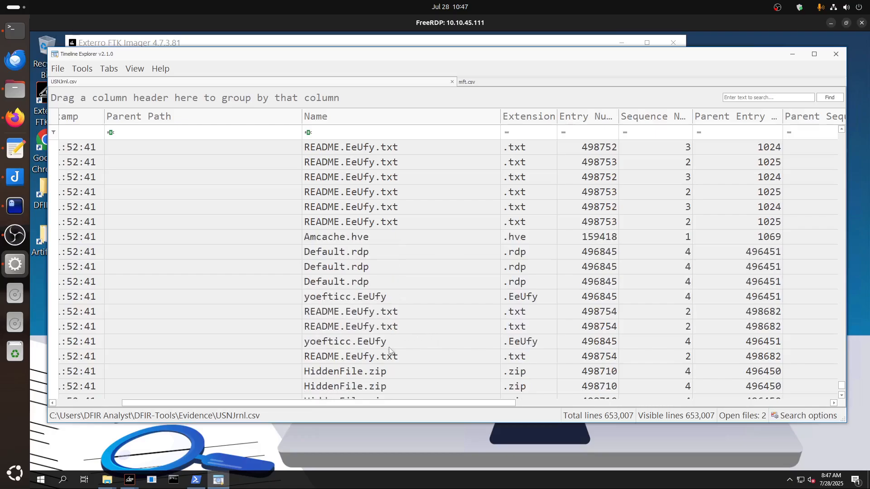
pyautogui.click(343, 376)
pyautogui.scroll(-5, 364, 358)
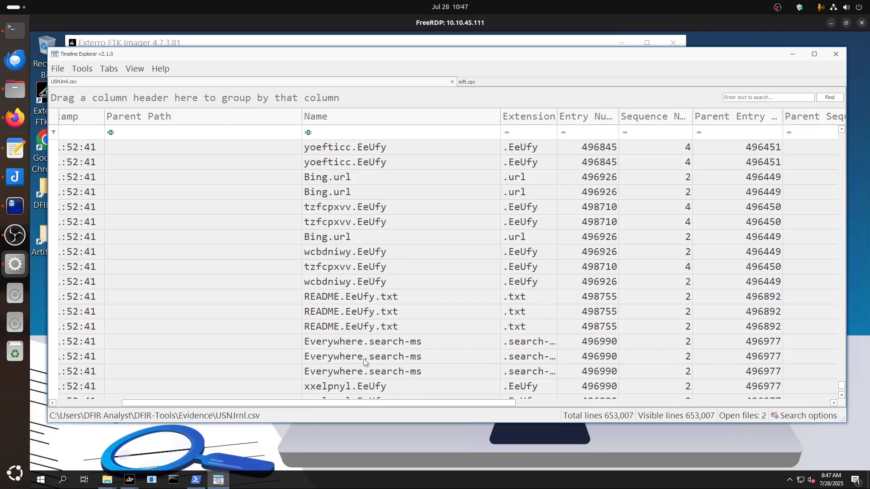
pyautogui.scroll(-4, 364, 358)
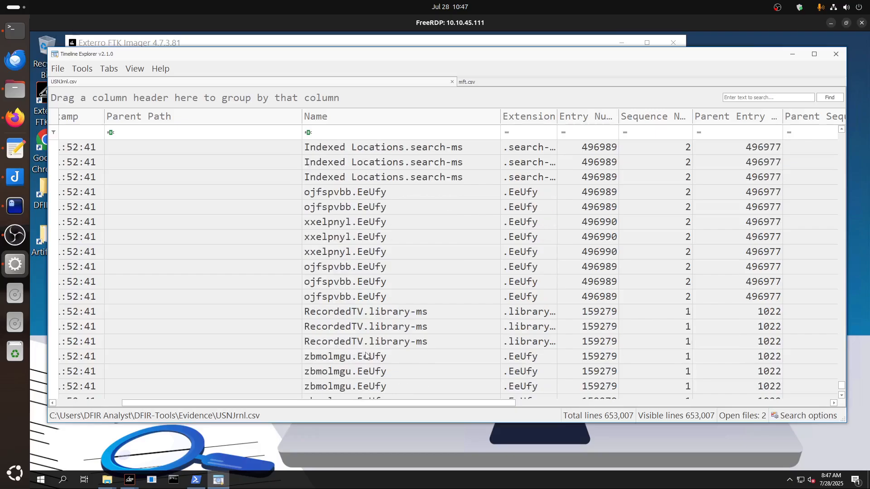
pyautogui.scroll(-2, 366, 356)
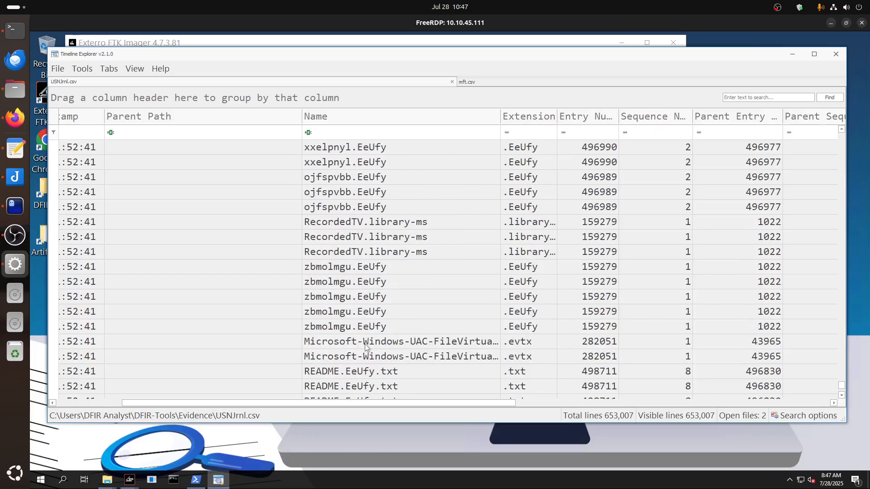
pyautogui.scroll(-6, 366, 347)
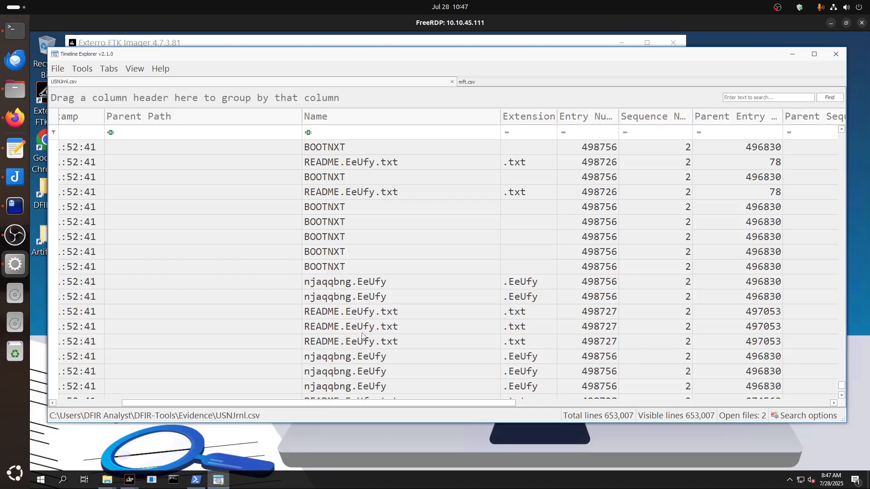
pyautogui.scroll(-5, 389, 352)
pyautogui.scroll(-15, 388, 351)
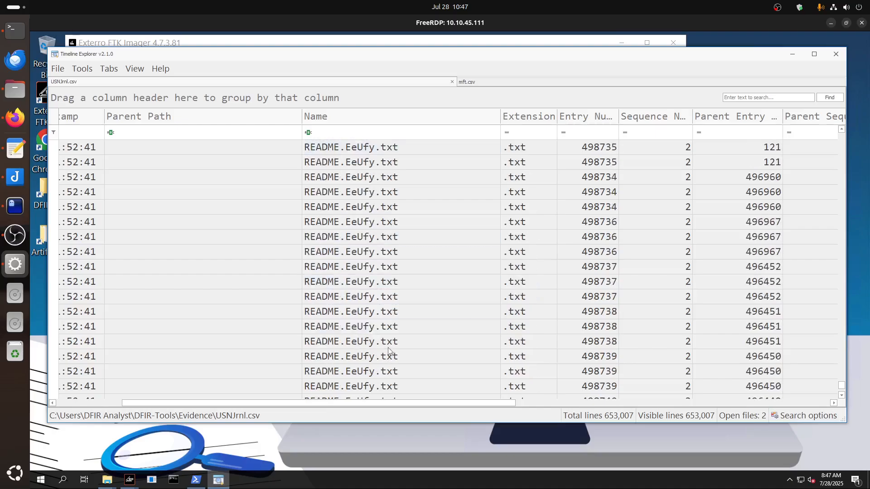
# Follow the journal records past the README.EeUfy.txt entries to IMPORTANT NOTICE.oxps and inspect its repeated name entries.
pyautogui.scroll(-2, 384, 347)
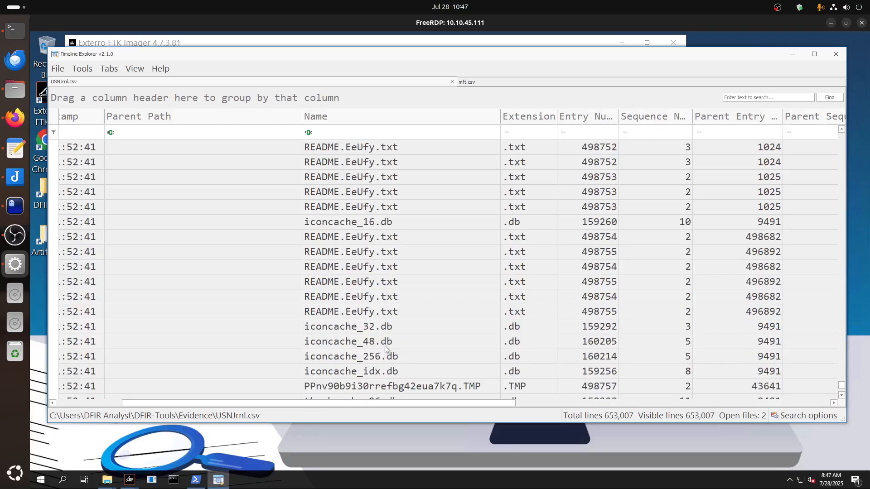
pyautogui.scroll(-6, 385, 347)
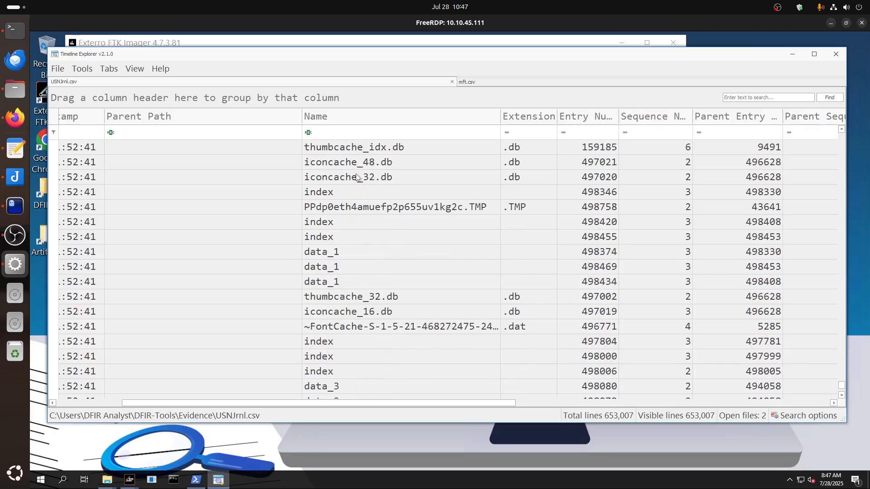
pyautogui.scroll(-8, 415, 269)
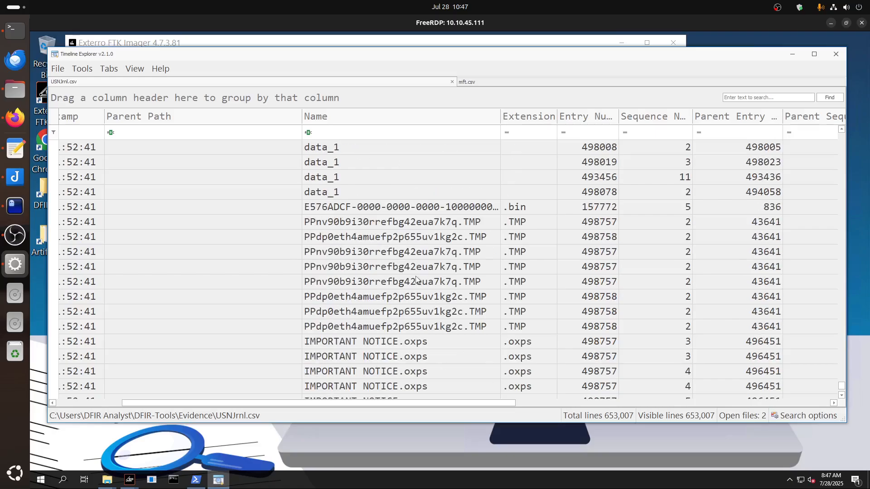
pyautogui.scroll(-4, 418, 280)
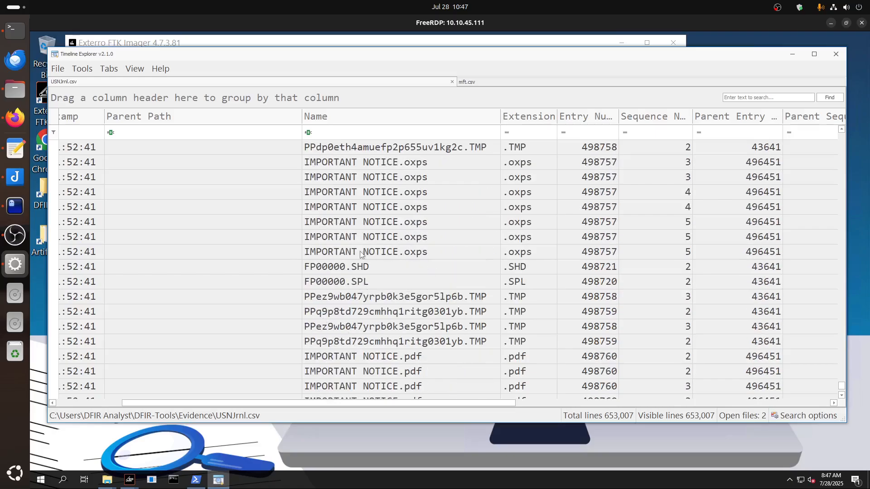
pyautogui.click(381, 162)
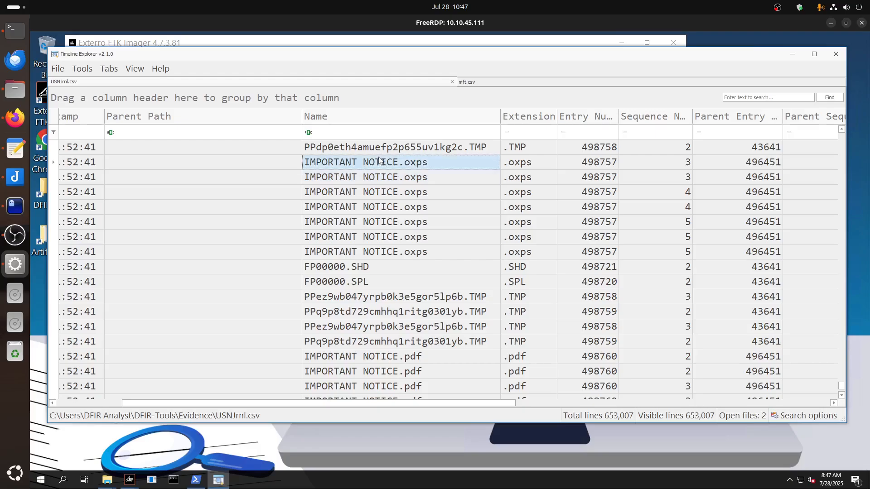
pyautogui.click(380, 177)
pyautogui.click(381, 207)
pyautogui.click(380, 237)
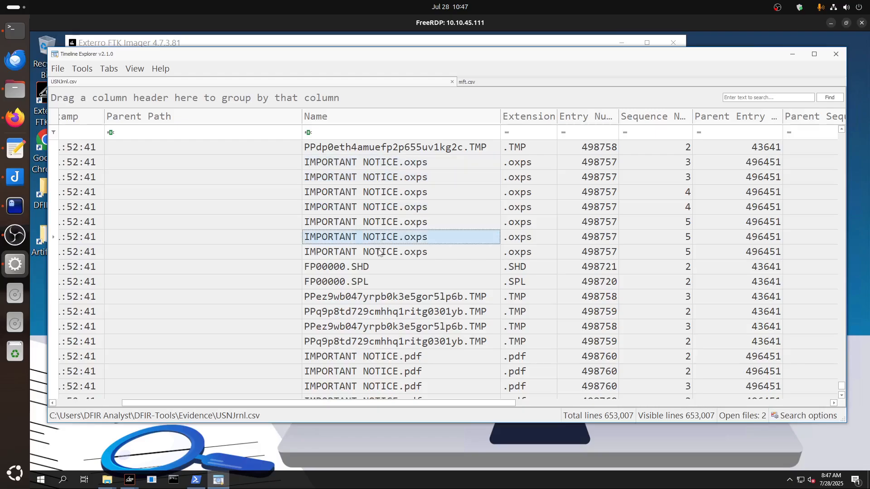
pyautogui.click(379, 252)
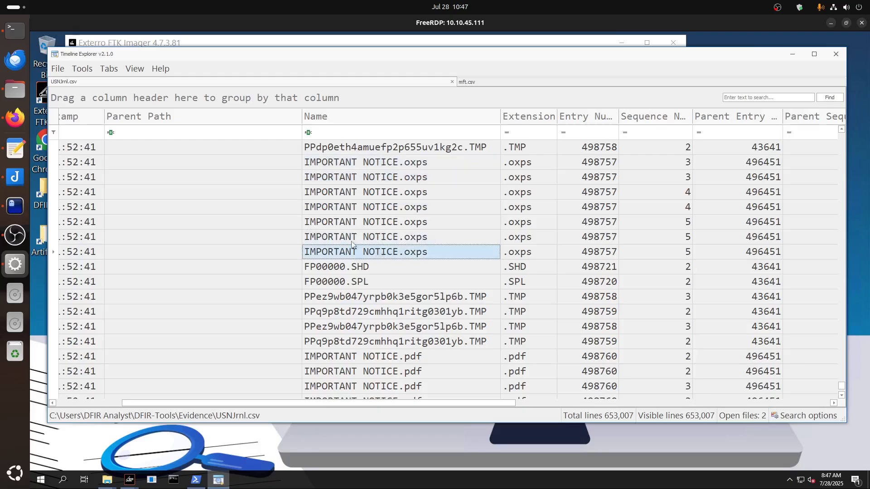
# Highlight the ransomware group question in the Ghostty notes and go through the Conti, AstraLocker, BlackByte and LockBit candidates.
pyautogui.click(15, 206)
pyautogui.moveTo(36, 160); pyautogui.dragTo(505, 162)
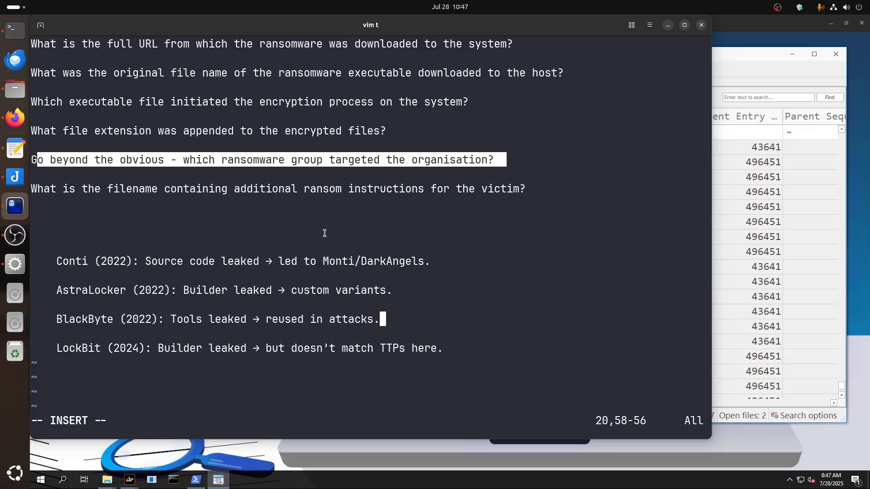
pyautogui.moveTo(54, 262); pyautogui.dragTo(105, 262)
pyautogui.doubleClick(61, 291)
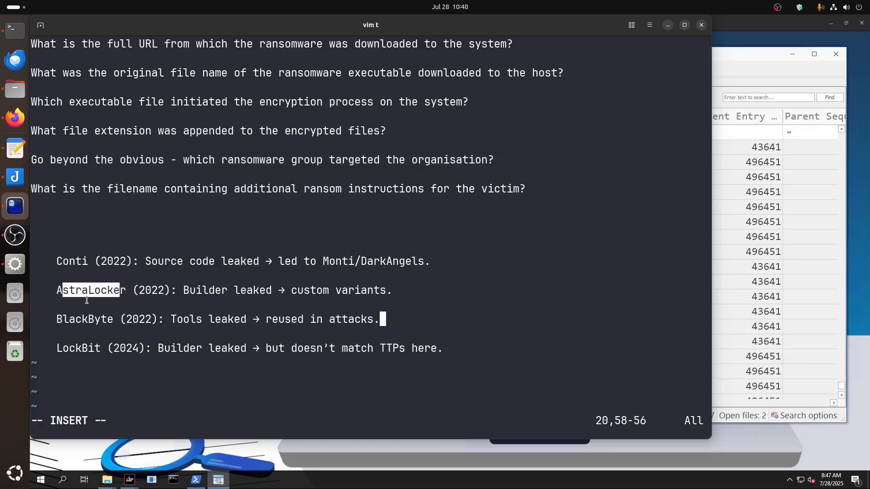
pyautogui.tripleClick(58, 320)
pyautogui.moveTo(75, 348); pyautogui.dragTo(107, 348)
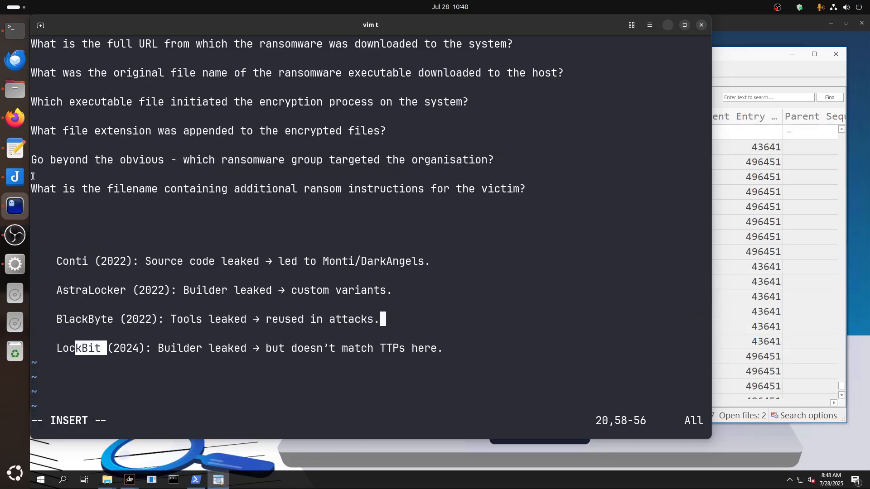
# Switch to Firefox and review the headline of the HIPAA Journal article about the LockBit group being hacked.
pyautogui.click(15, 118)
pyautogui.click(605, 24)
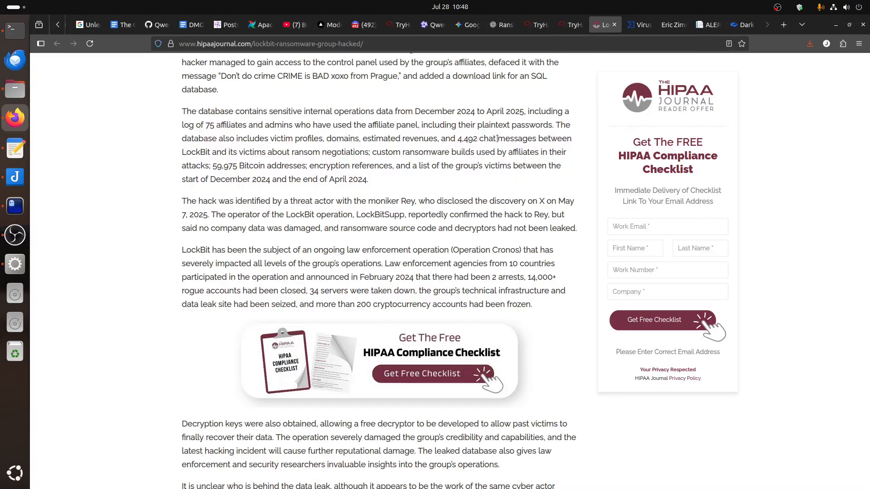
pyautogui.scroll(5, 346, 235)
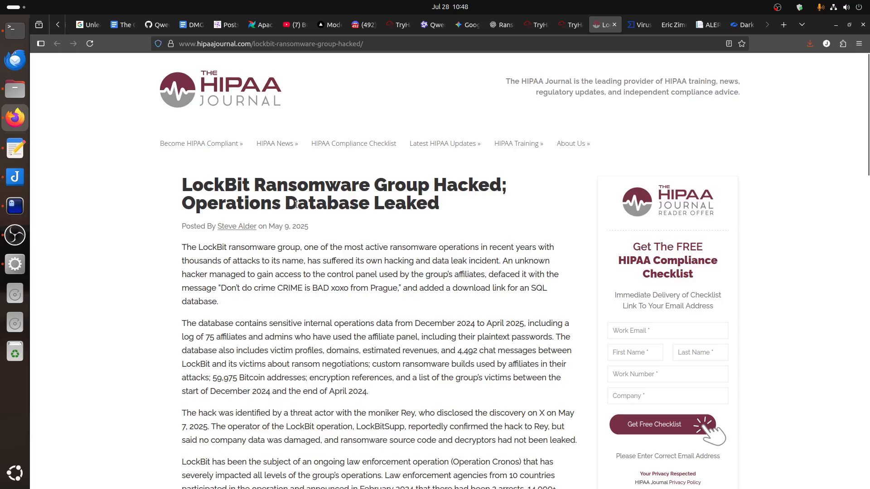
pyautogui.moveTo(296, 205); pyautogui.dragTo(513, 229)
pyautogui.click(489, 258)
# Examine the EeUfy row of the hash and extension table in the ALERT-CERT-IL-W-1907 PDF on DevMan ransomware.
pyautogui.click(709, 24)
pyautogui.scroll(-3, 597, 236)
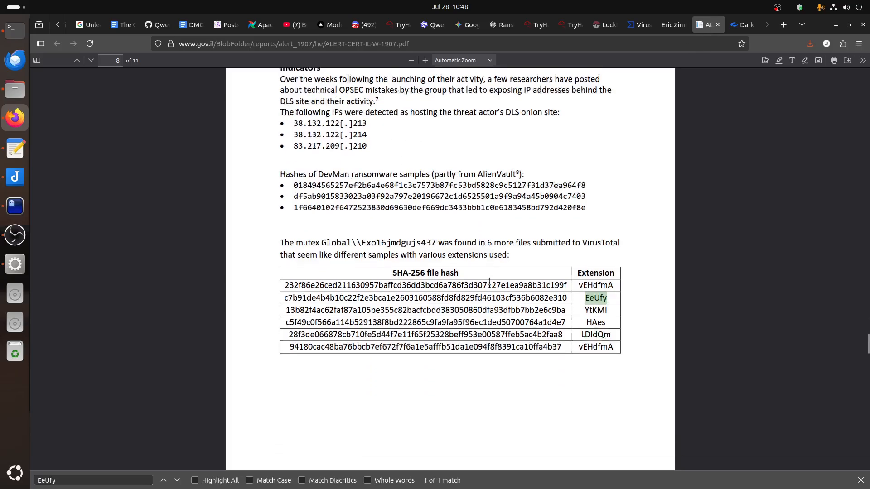
pyautogui.moveTo(616, 243); pyautogui.dragTo(580, 243)
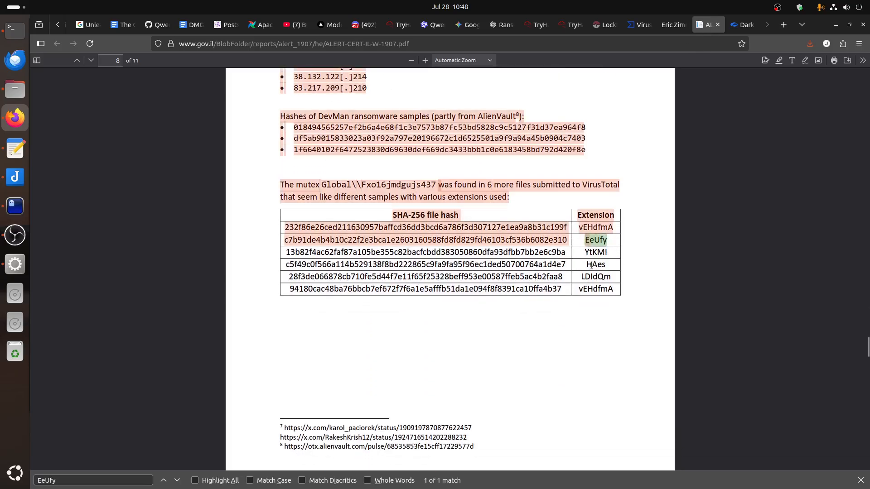
pyautogui.click(635, 281)
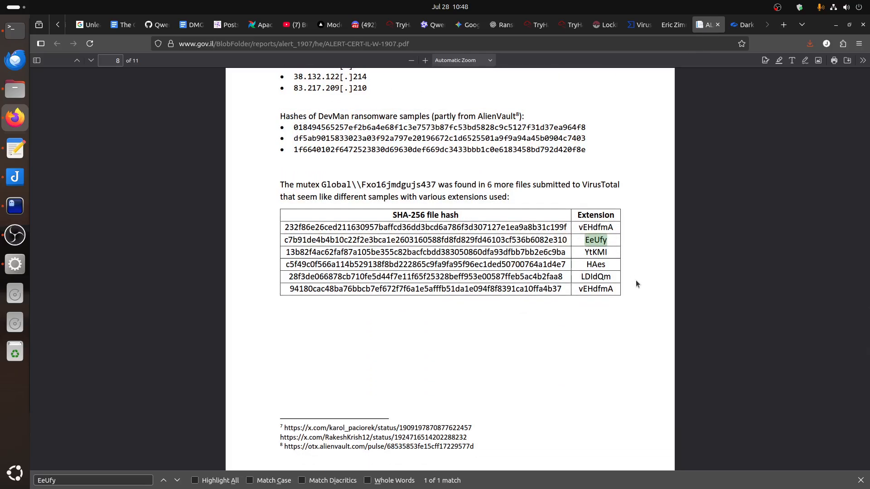
# Highlight the question about which ransomware group targeted the organisation in the Ghostty notes, and return to the alert PDF.
pyautogui.click(12, 211)
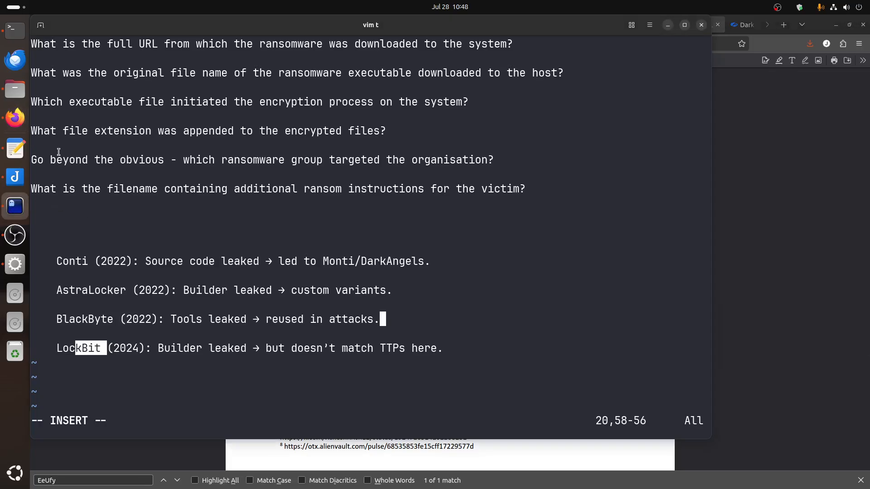
pyautogui.moveTo(30, 160); pyautogui.dragTo(524, 159)
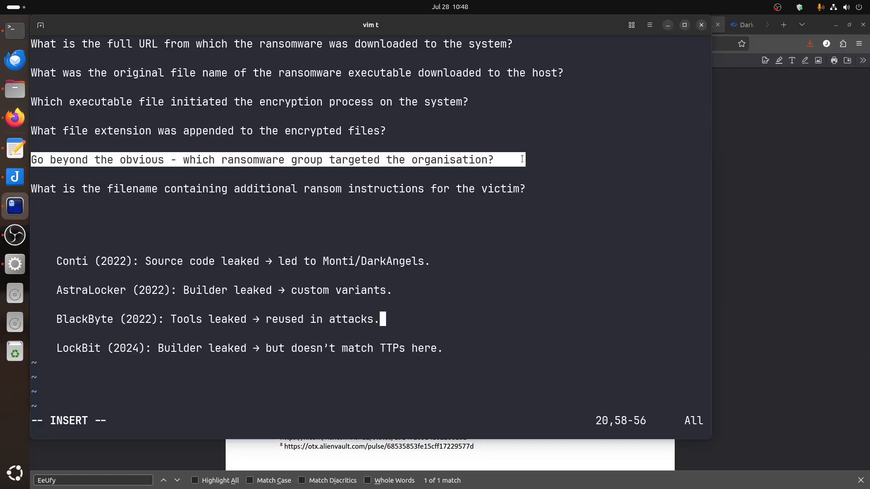
pyautogui.click(756, 280)
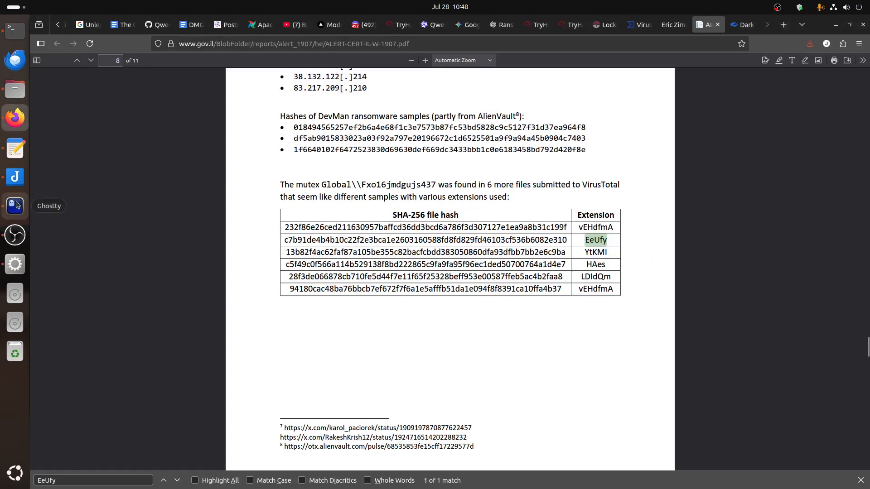
pyautogui.click(13, 241)
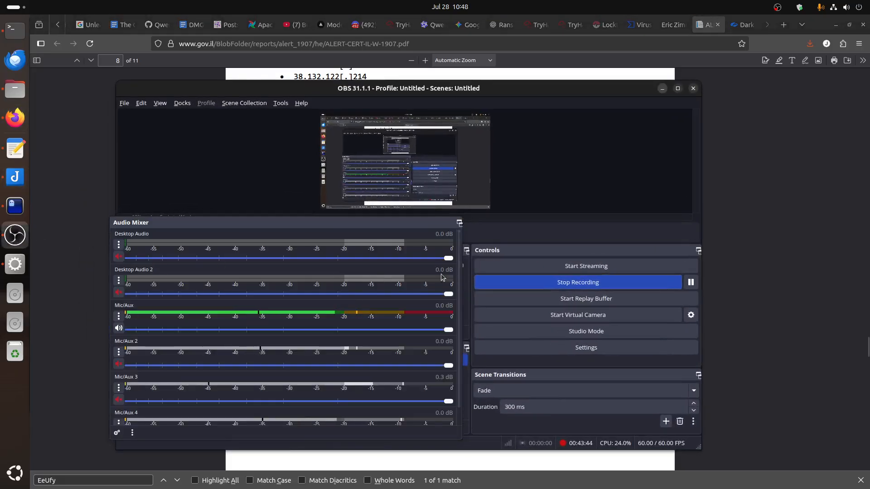